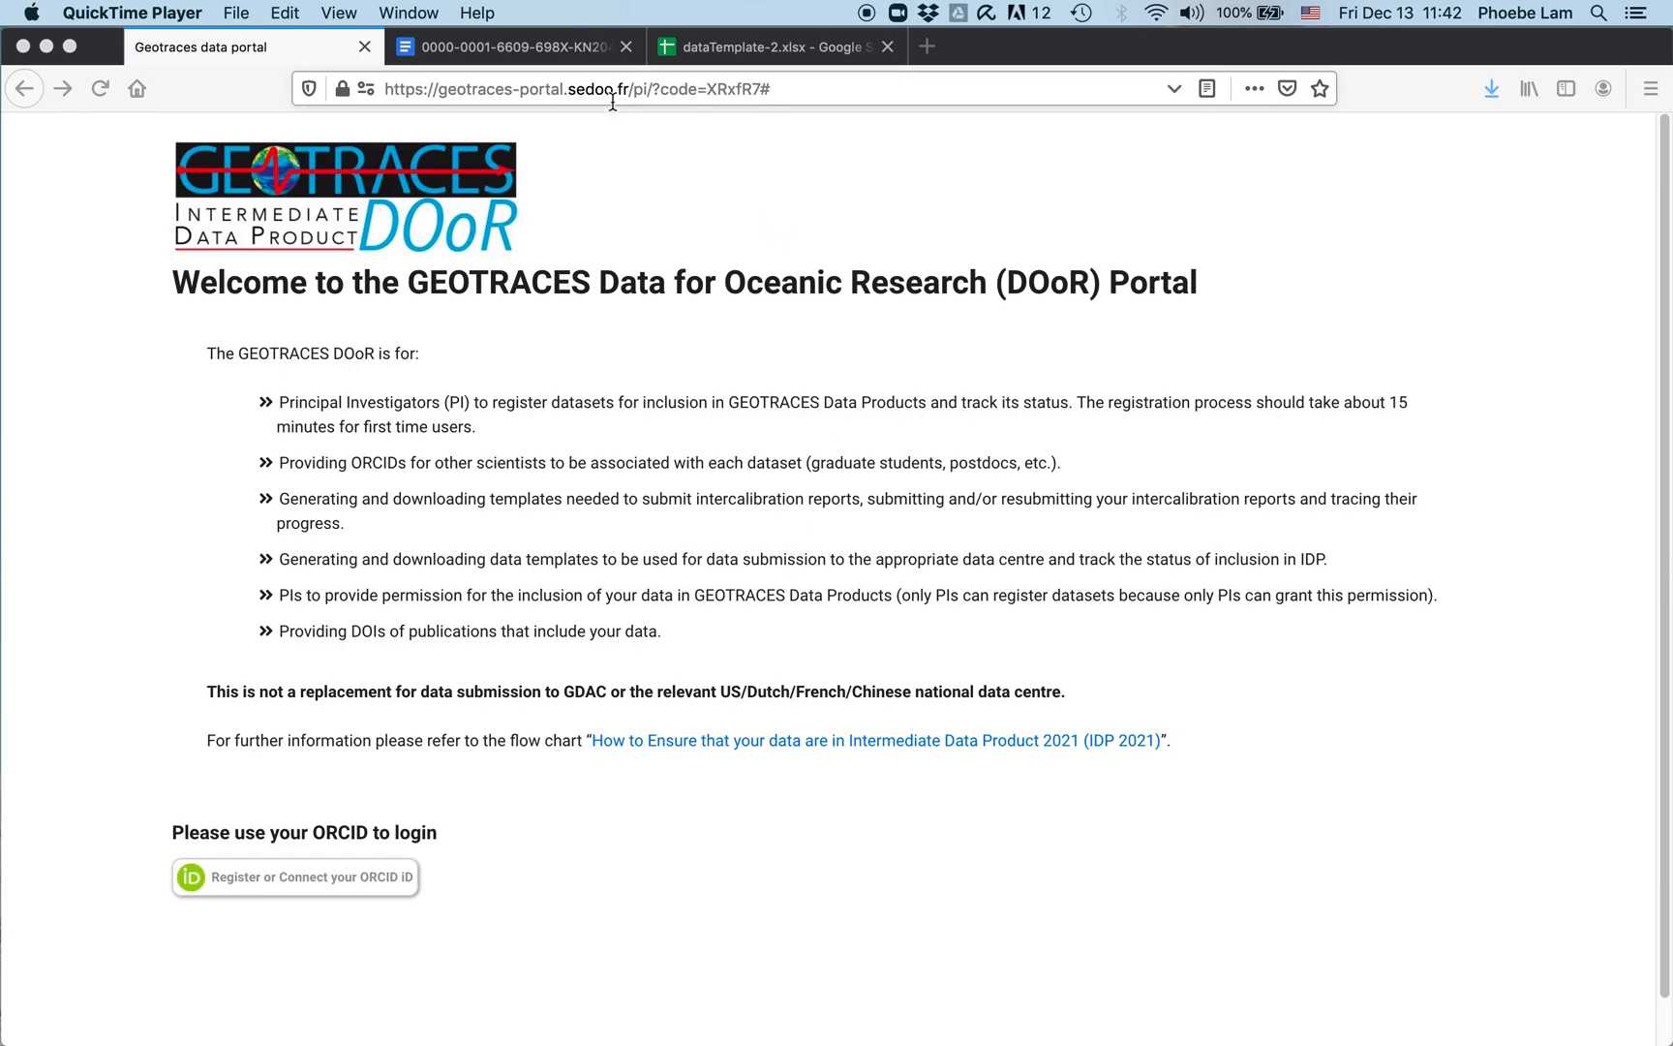
Step: Log in through ORCID with the account e-mail and password
{"action": "left_click", "coordinate": [275, 884]}
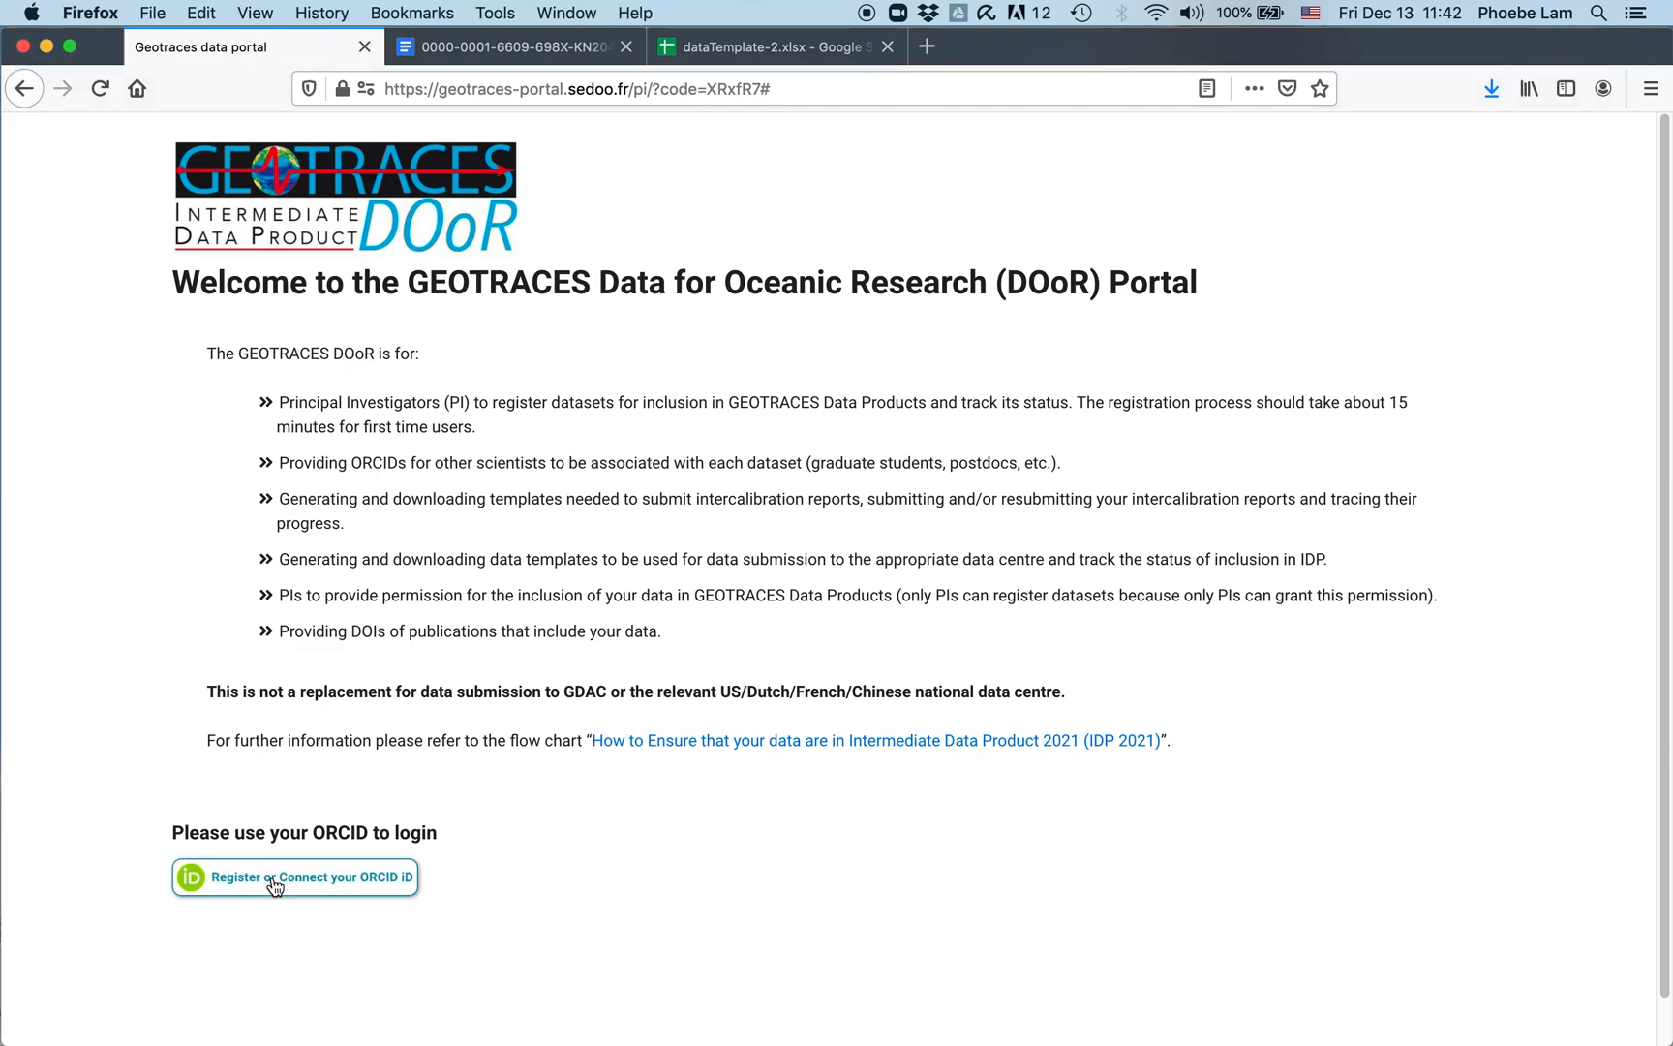
{"action": "left_click", "coordinate": [275, 883]}
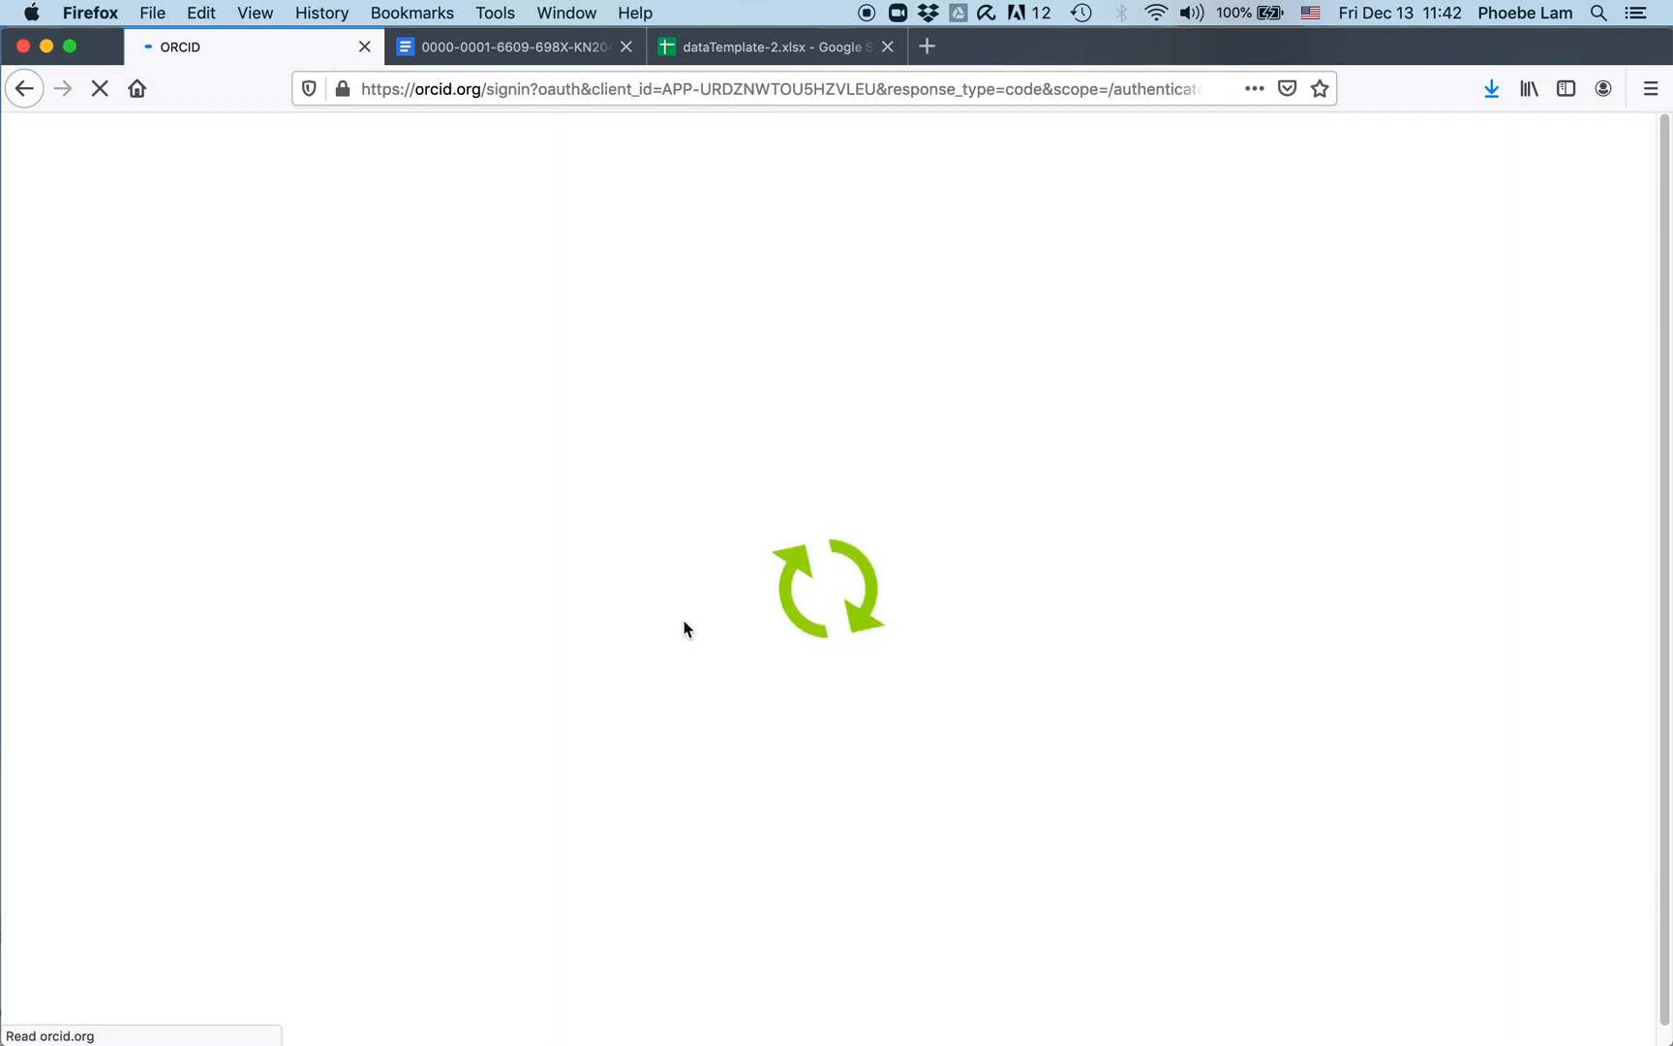
{"action": "left_click", "coordinate": [657, 465]}
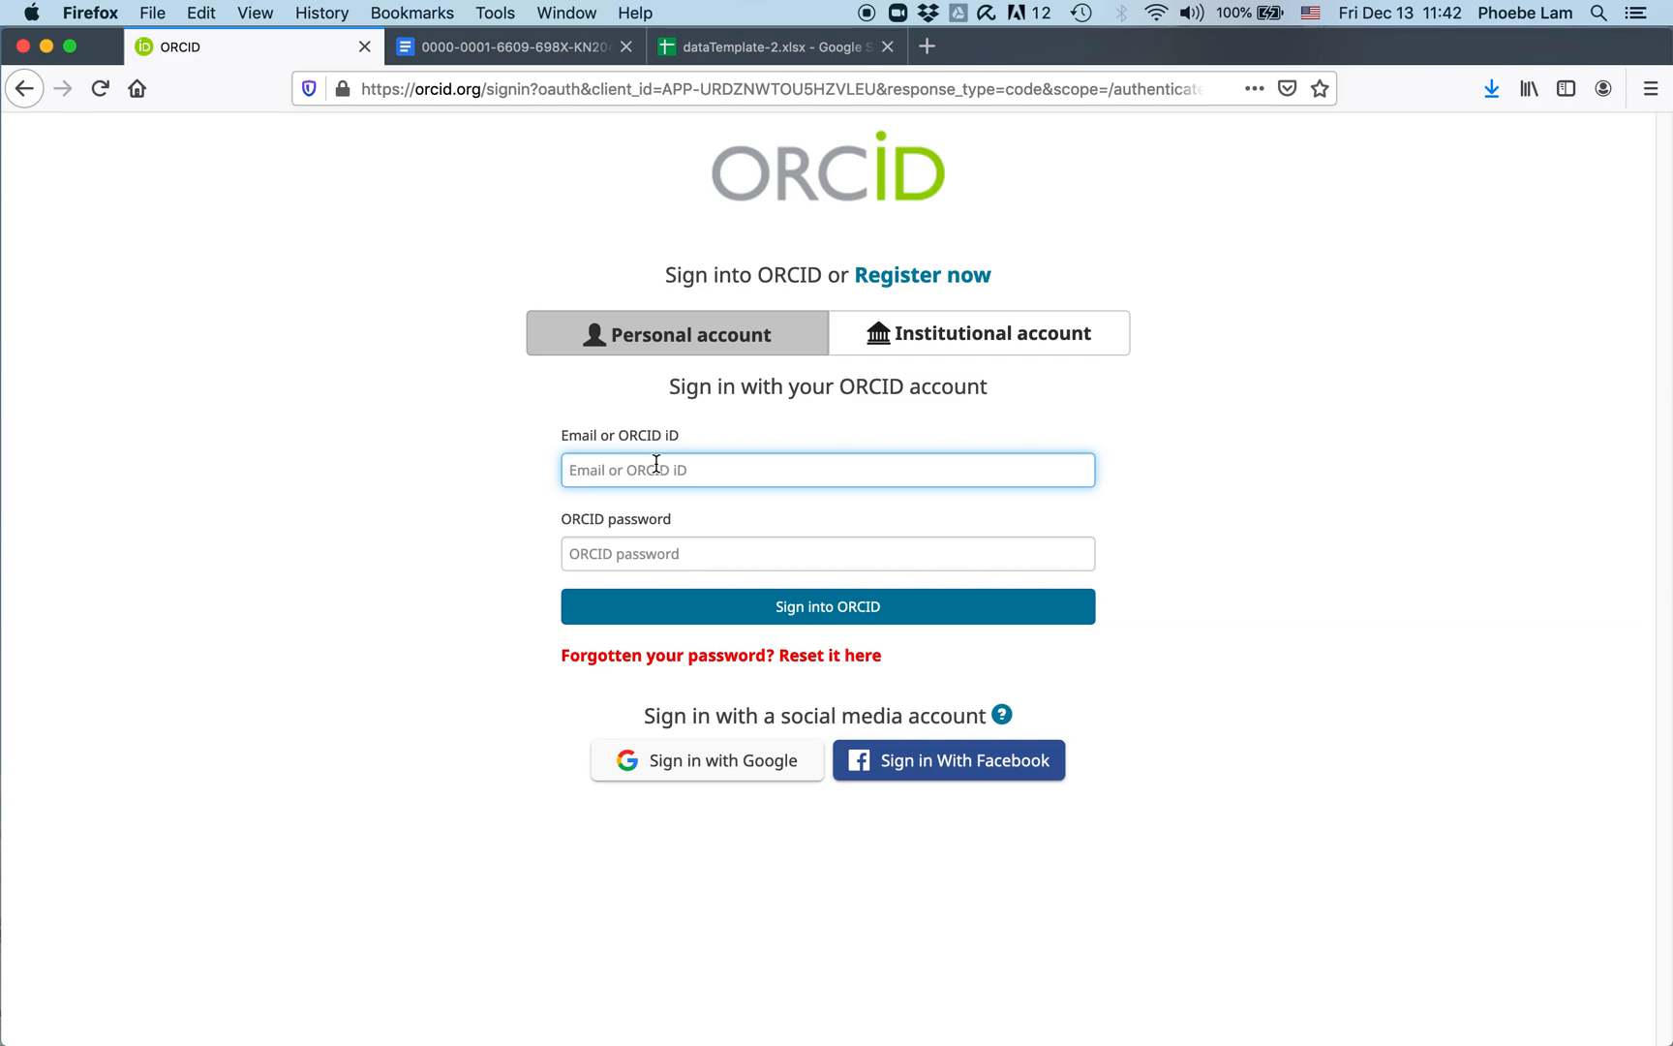
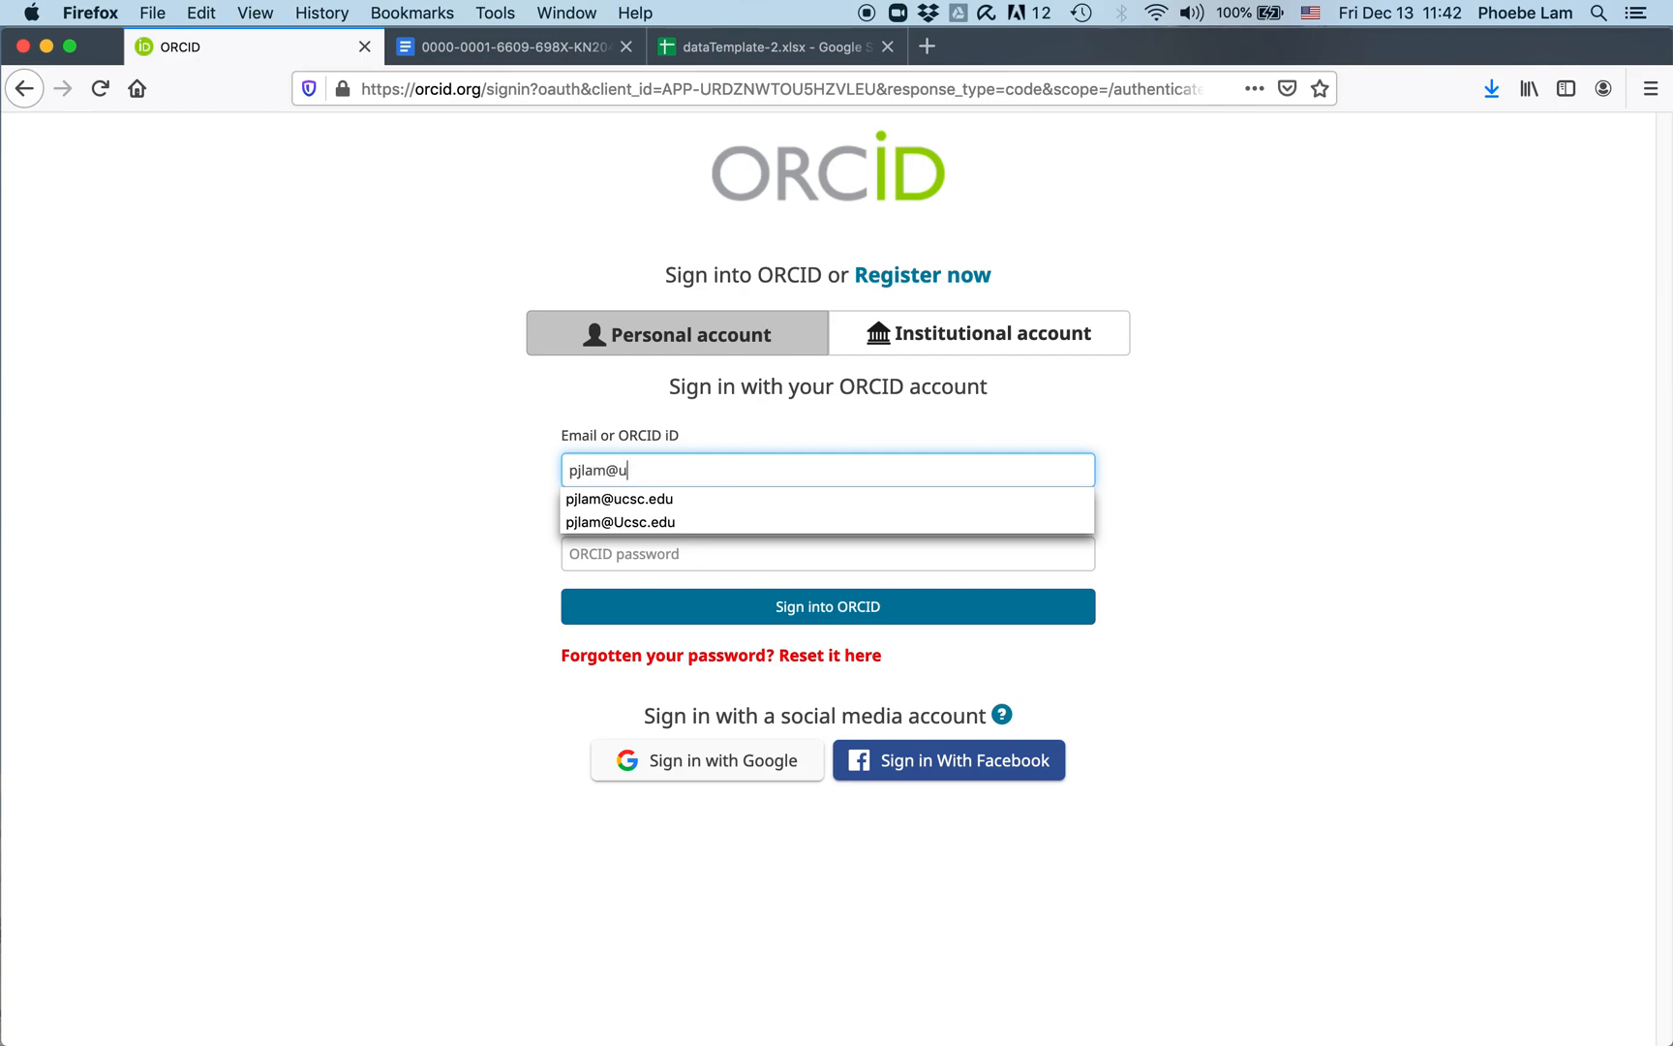
{"action": "key", "text": "Tab"}
{"action": "type", "text": "********"}
{"action": "key", "text": "Return"}
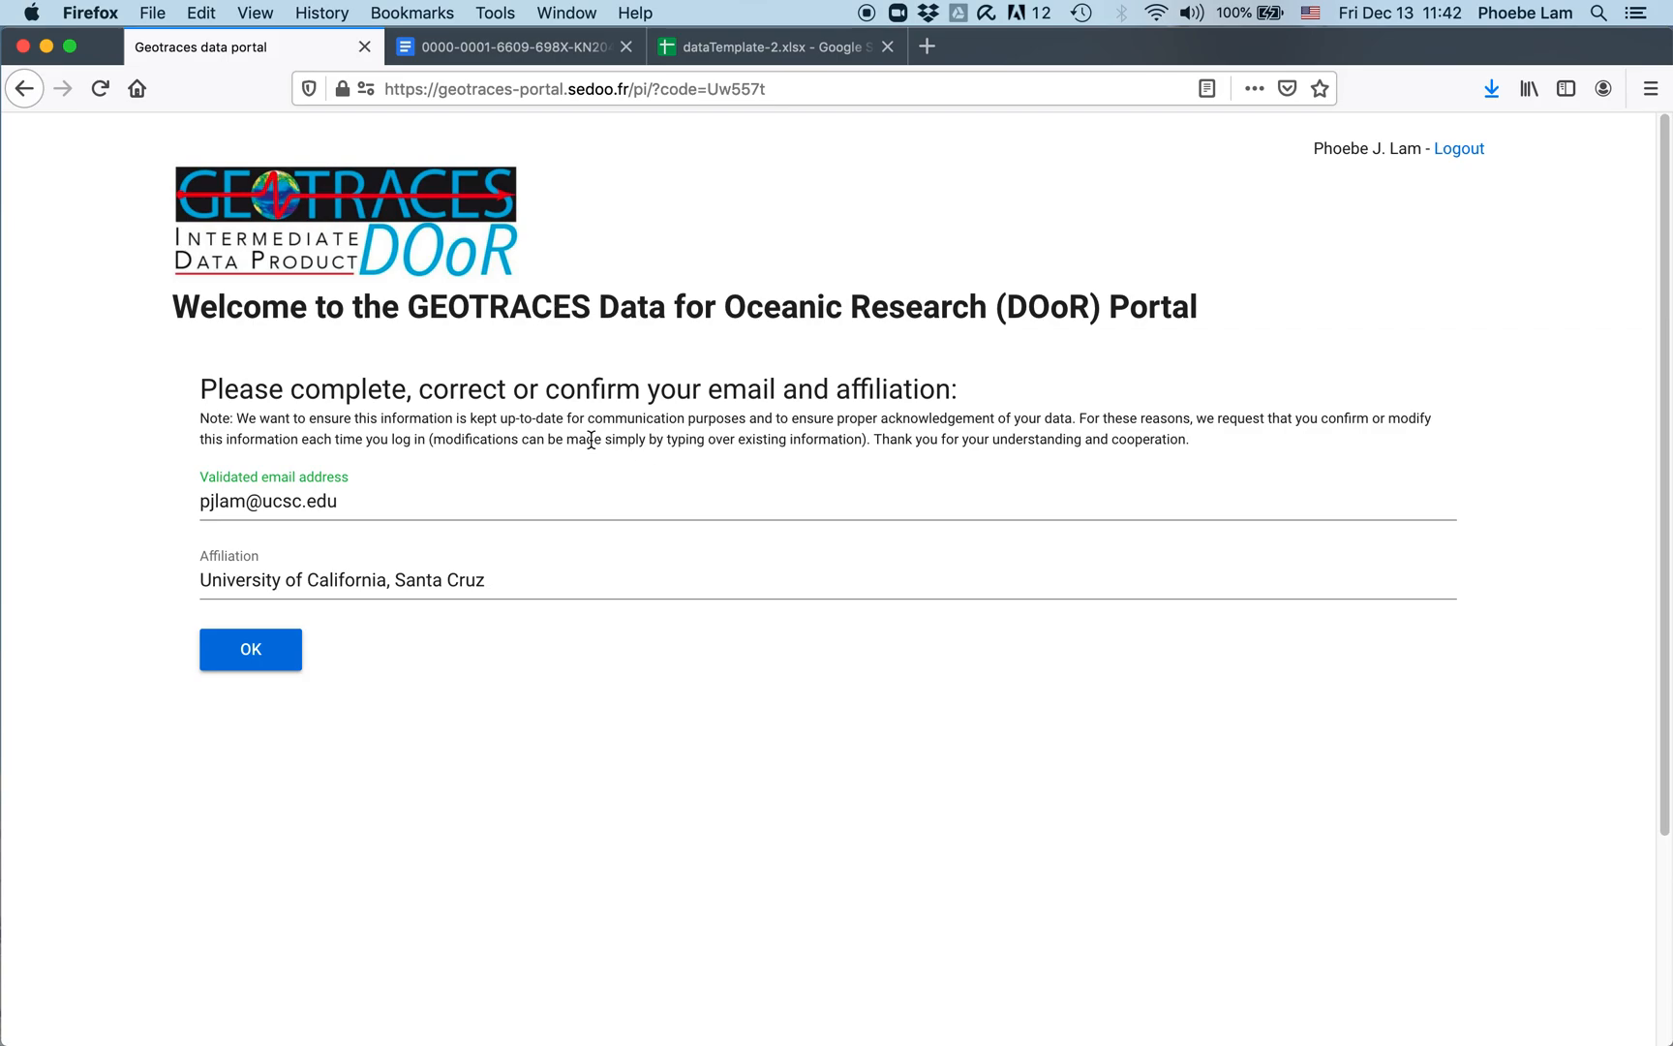
Step: Confirm the email and affiliation, then go to Step 1 - Register datasets
{"action": "left_click", "coordinate": [249, 649]}
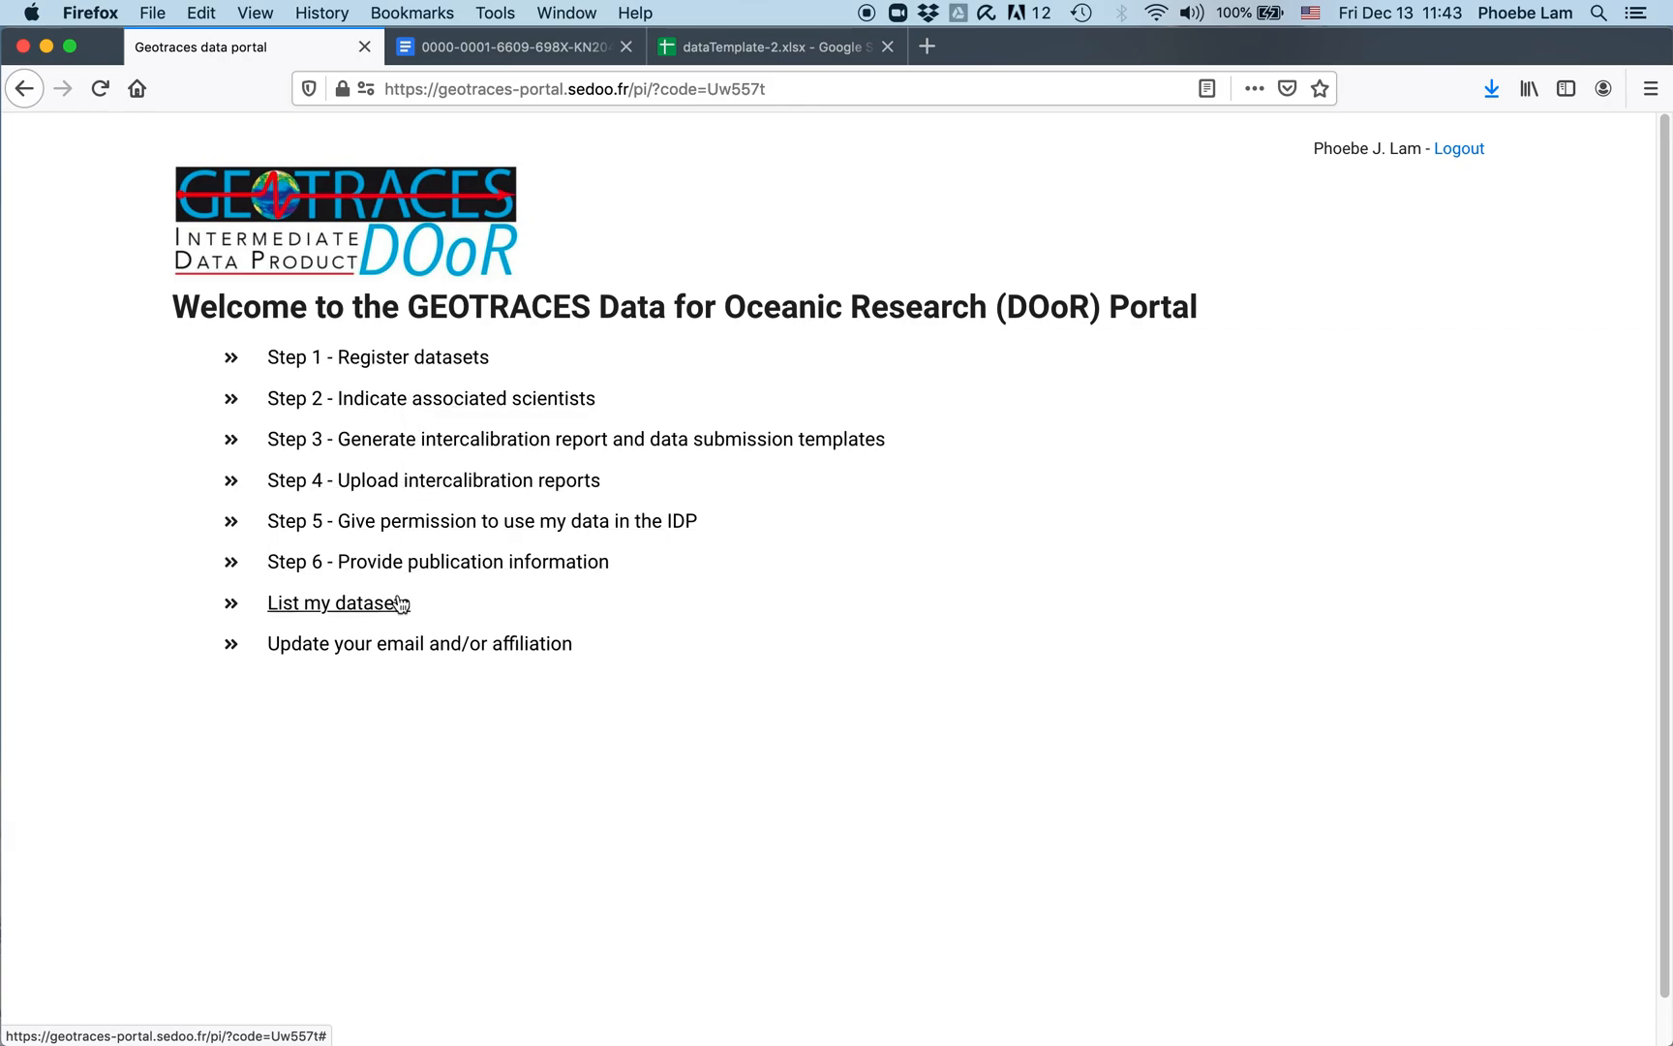
{"action": "left_click", "coordinate": [418, 359]}
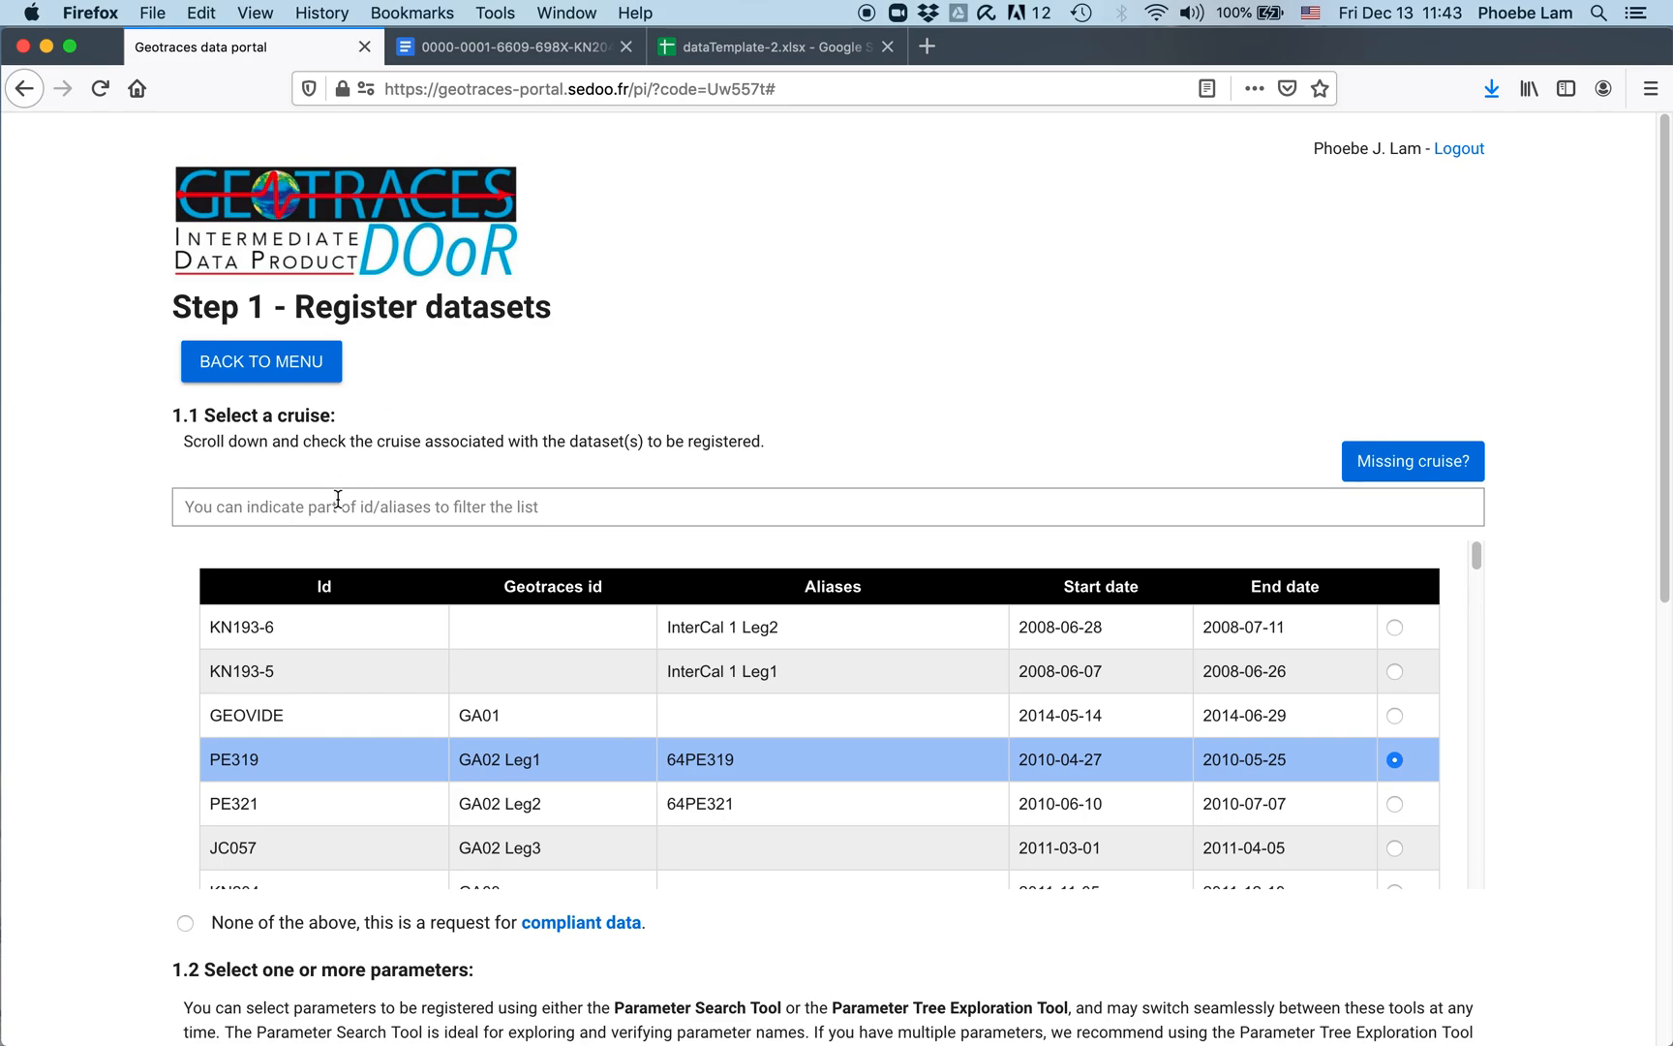
Step: Filter the cruise list by GA02 and select cruise JC057 (GA02 Leg3)
{"action": "scroll", "coordinate": [792, 702], "scroll_direction": "down", "scroll_amount": 5}
{"action": "scroll", "coordinate": [795, 703], "scroll_direction": "down", "scroll_amount": 20}
{"action": "scroll", "coordinate": [795, 703], "scroll_direction": "down", "scroll_amount": 20}
{"action": "scroll", "coordinate": [795, 702], "scroll_direction": "up", "scroll_amount": 20}
{"action": "scroll", "coordinate": [795, 703], "scroll_direction": "up", "scroll_amount": 2}
{"action": "scroll", "coordinate": [478, 650], "scroll_direction": "up", "scroll_amount": 10}
{"action": "left_click", "coordinate": [596, 511]}
{"action": "type", "text": "G"}
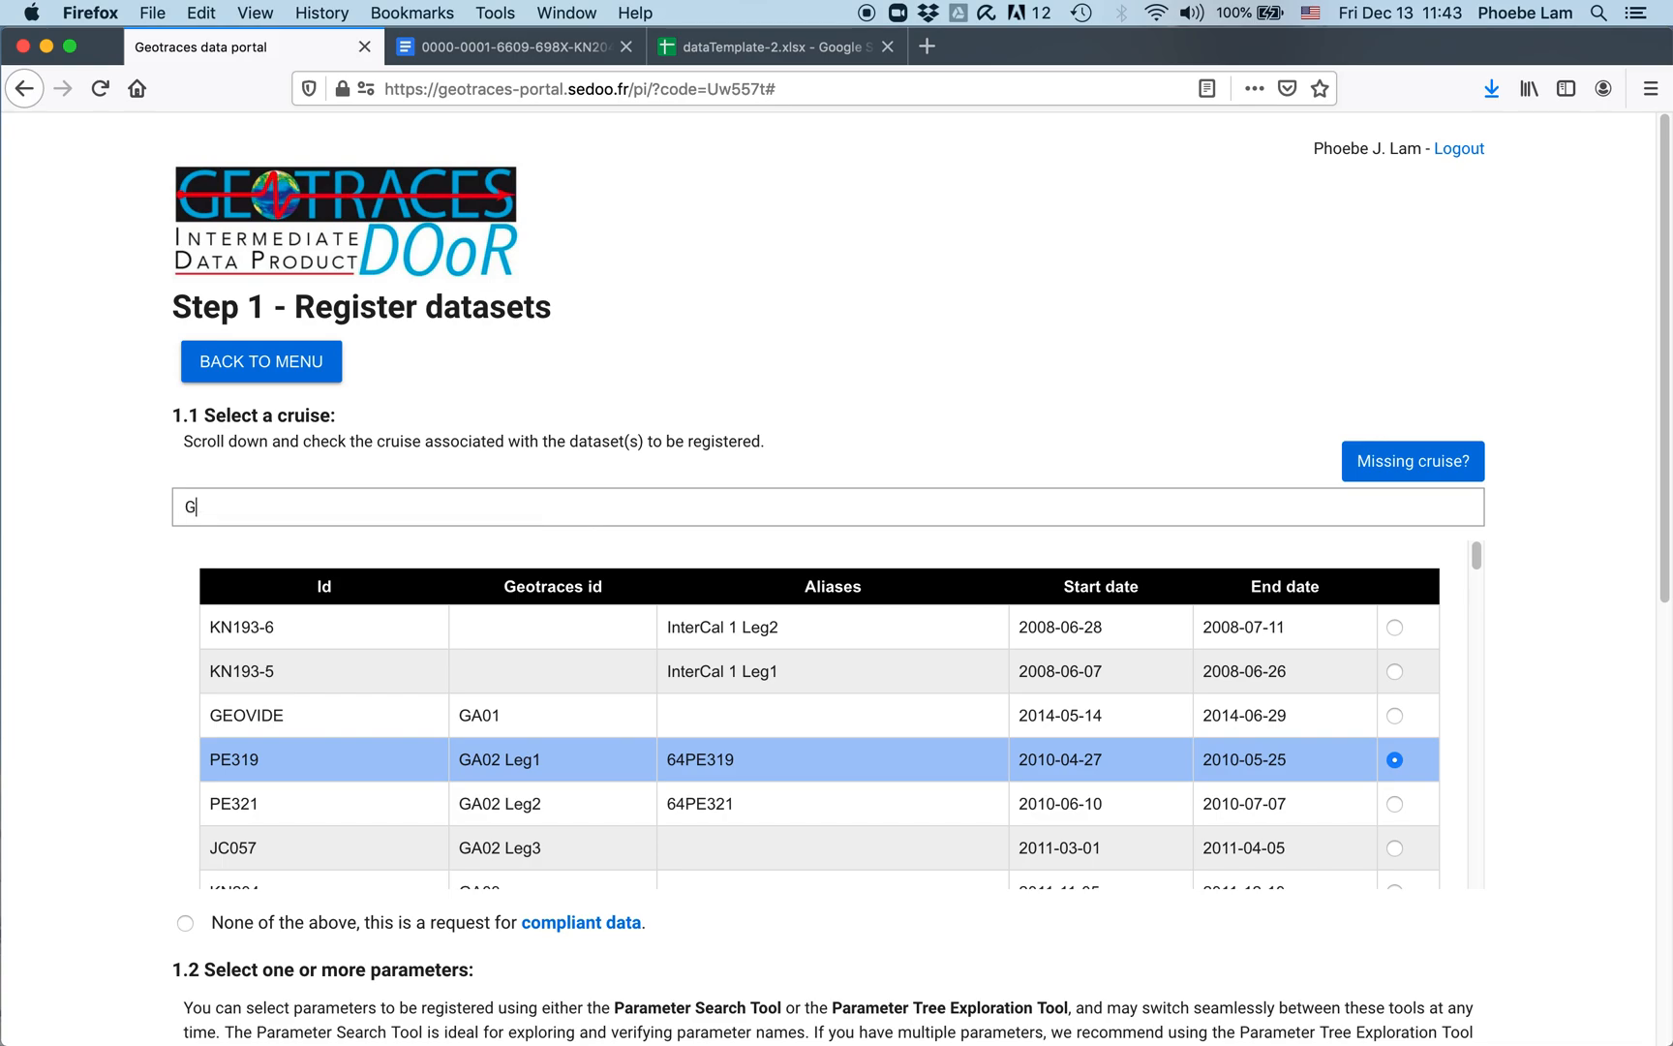
{"action": "type", "text": "A03"}
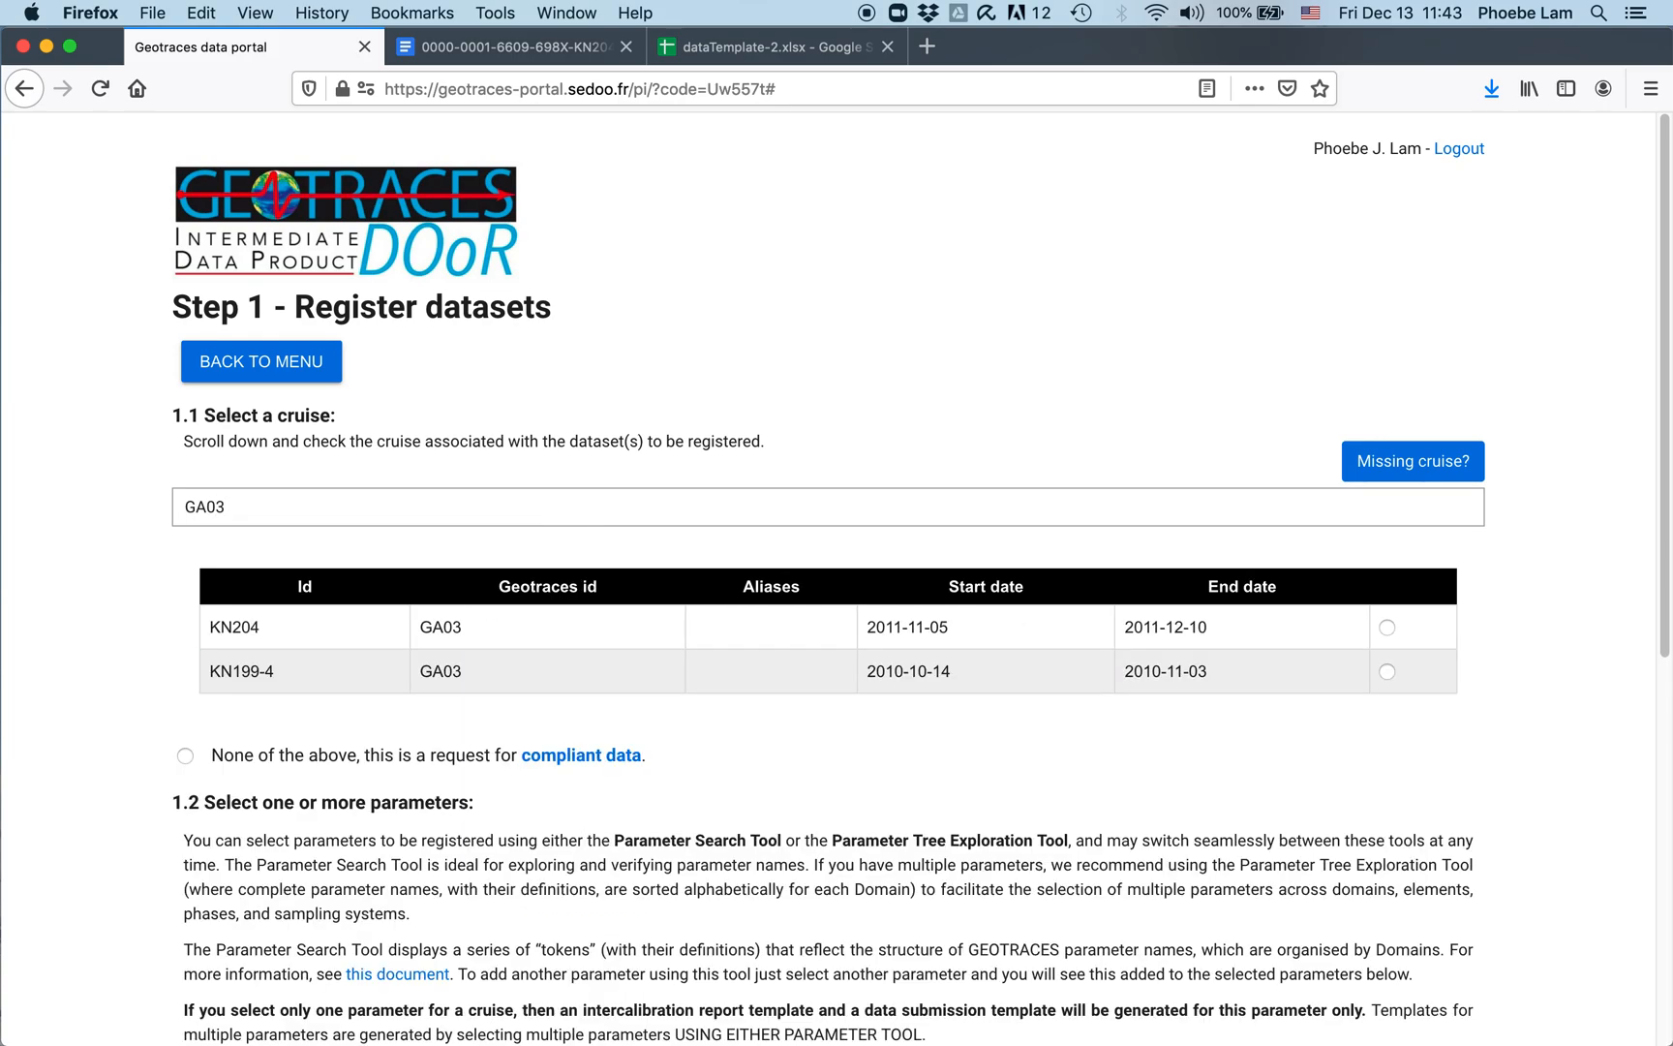
{"action": "key", "text": "BackSpace"}
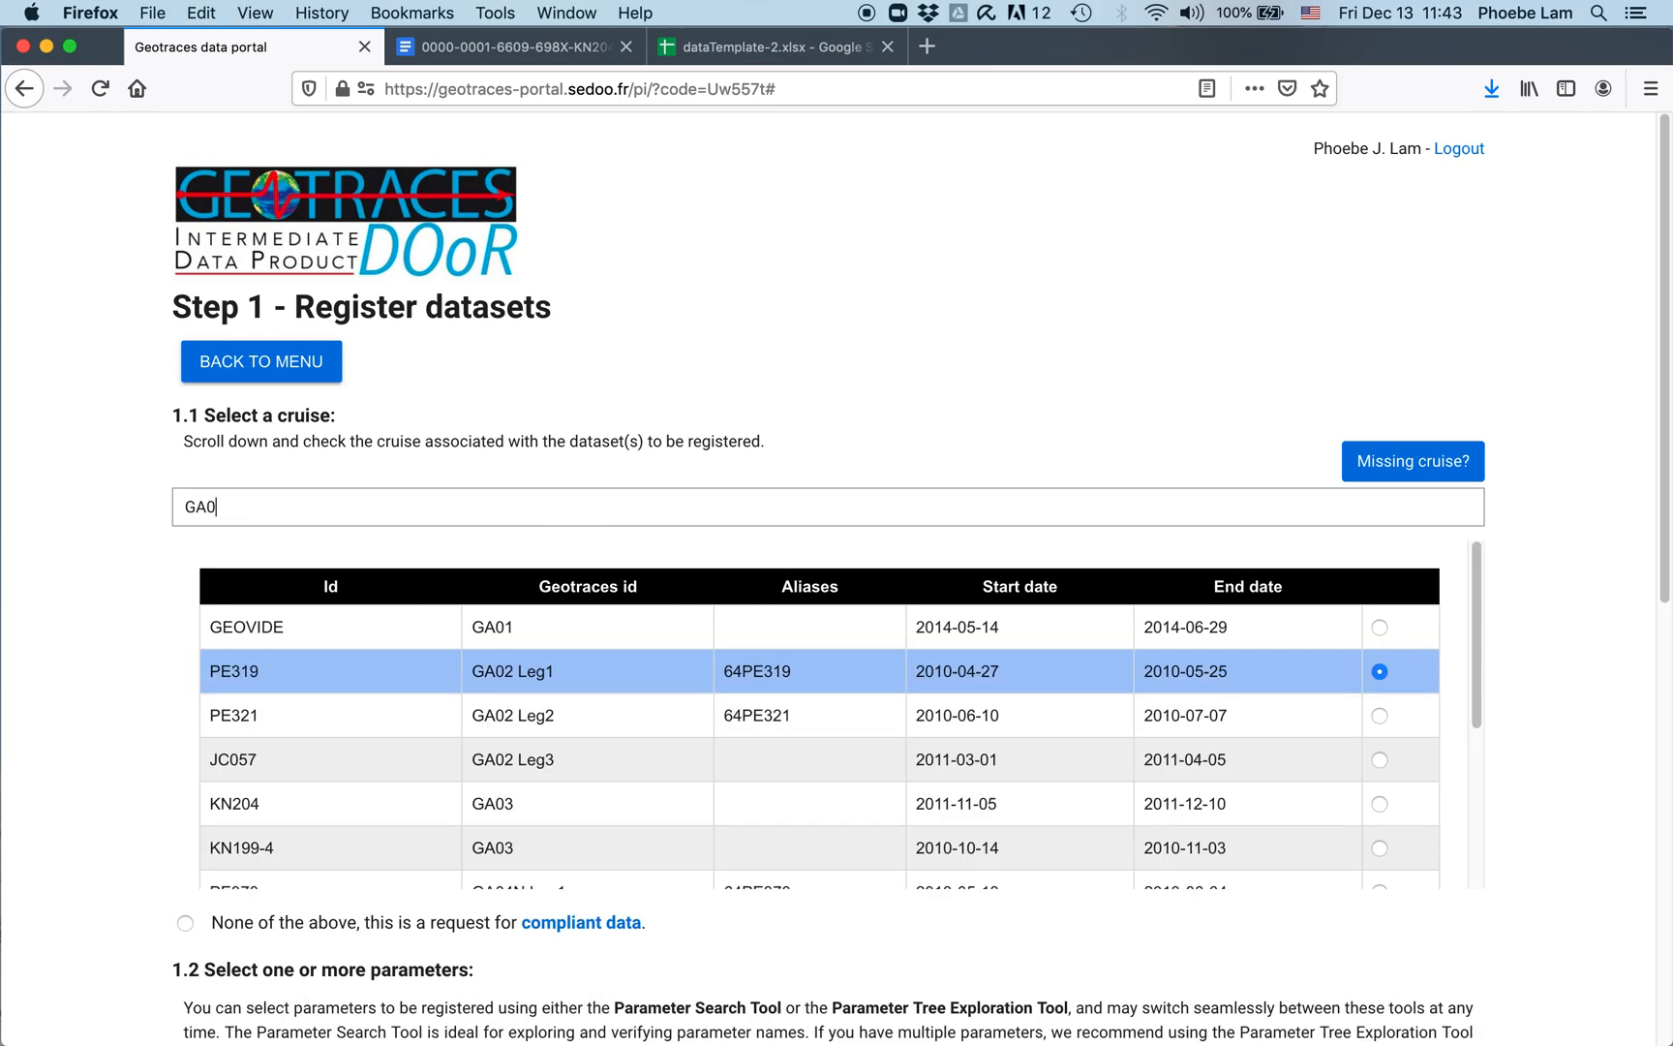
{"action": "key", "text": "BackSpace"}
{"action": "type", "text": "02"}
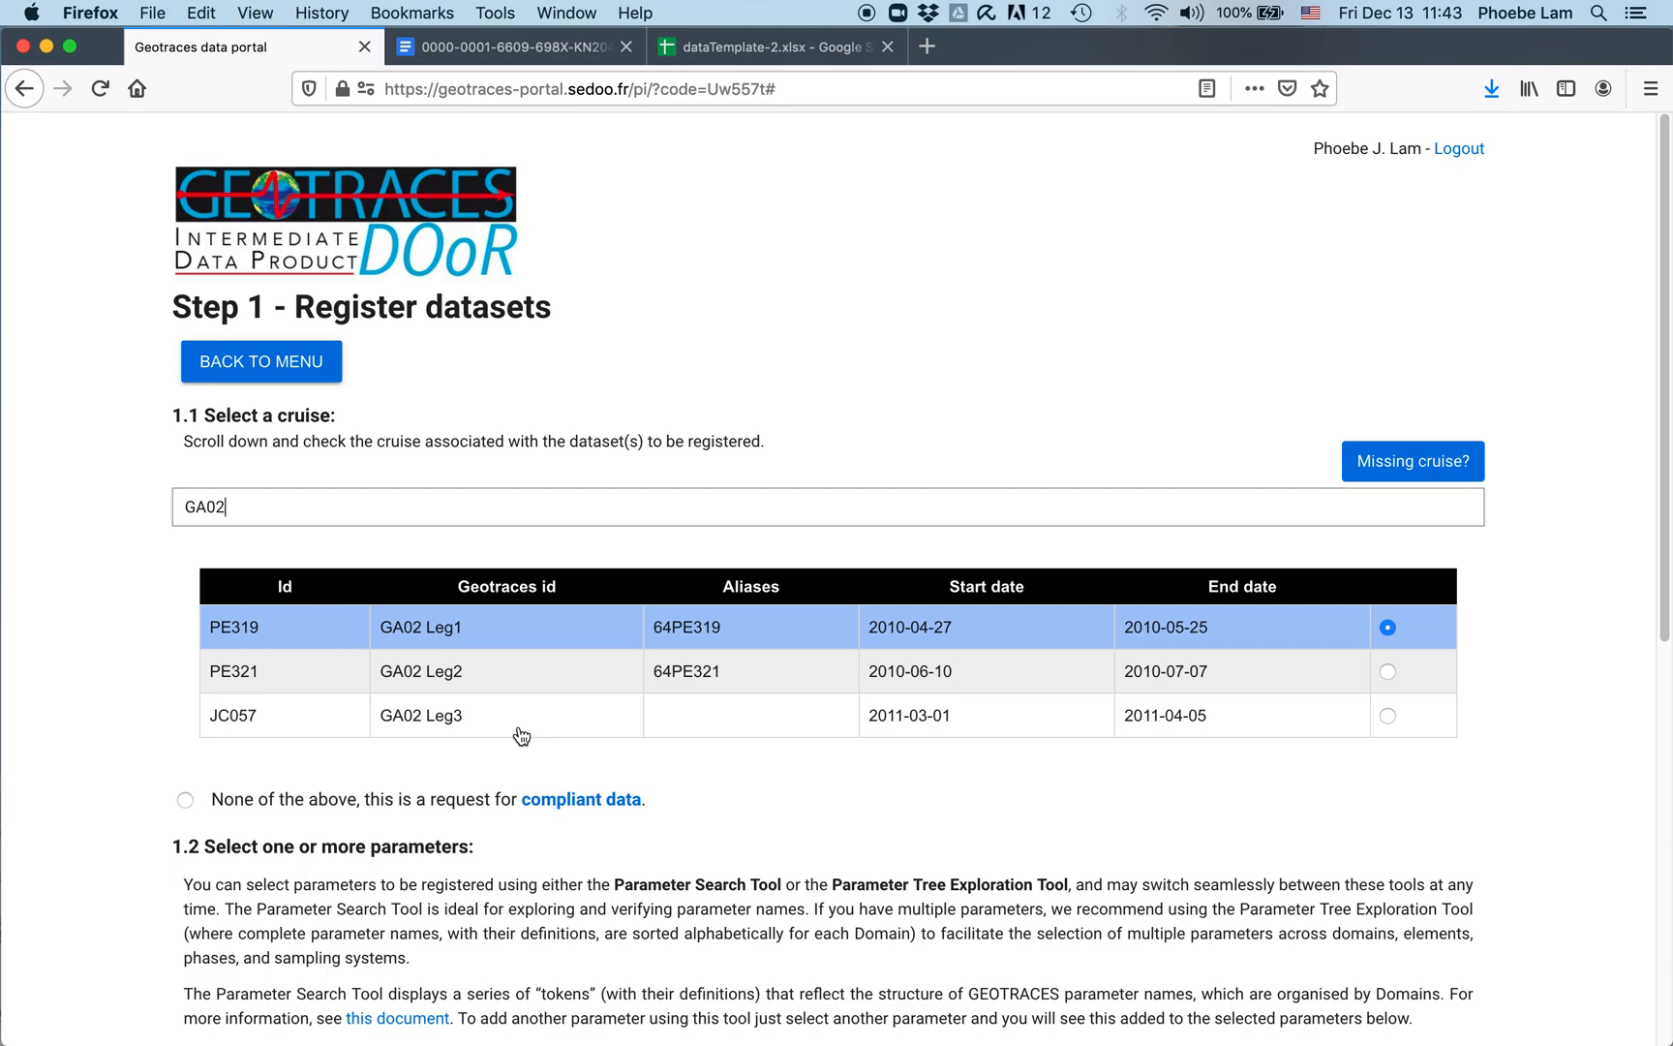
{"action": "left_click", "coordinate": [1388, 717]}
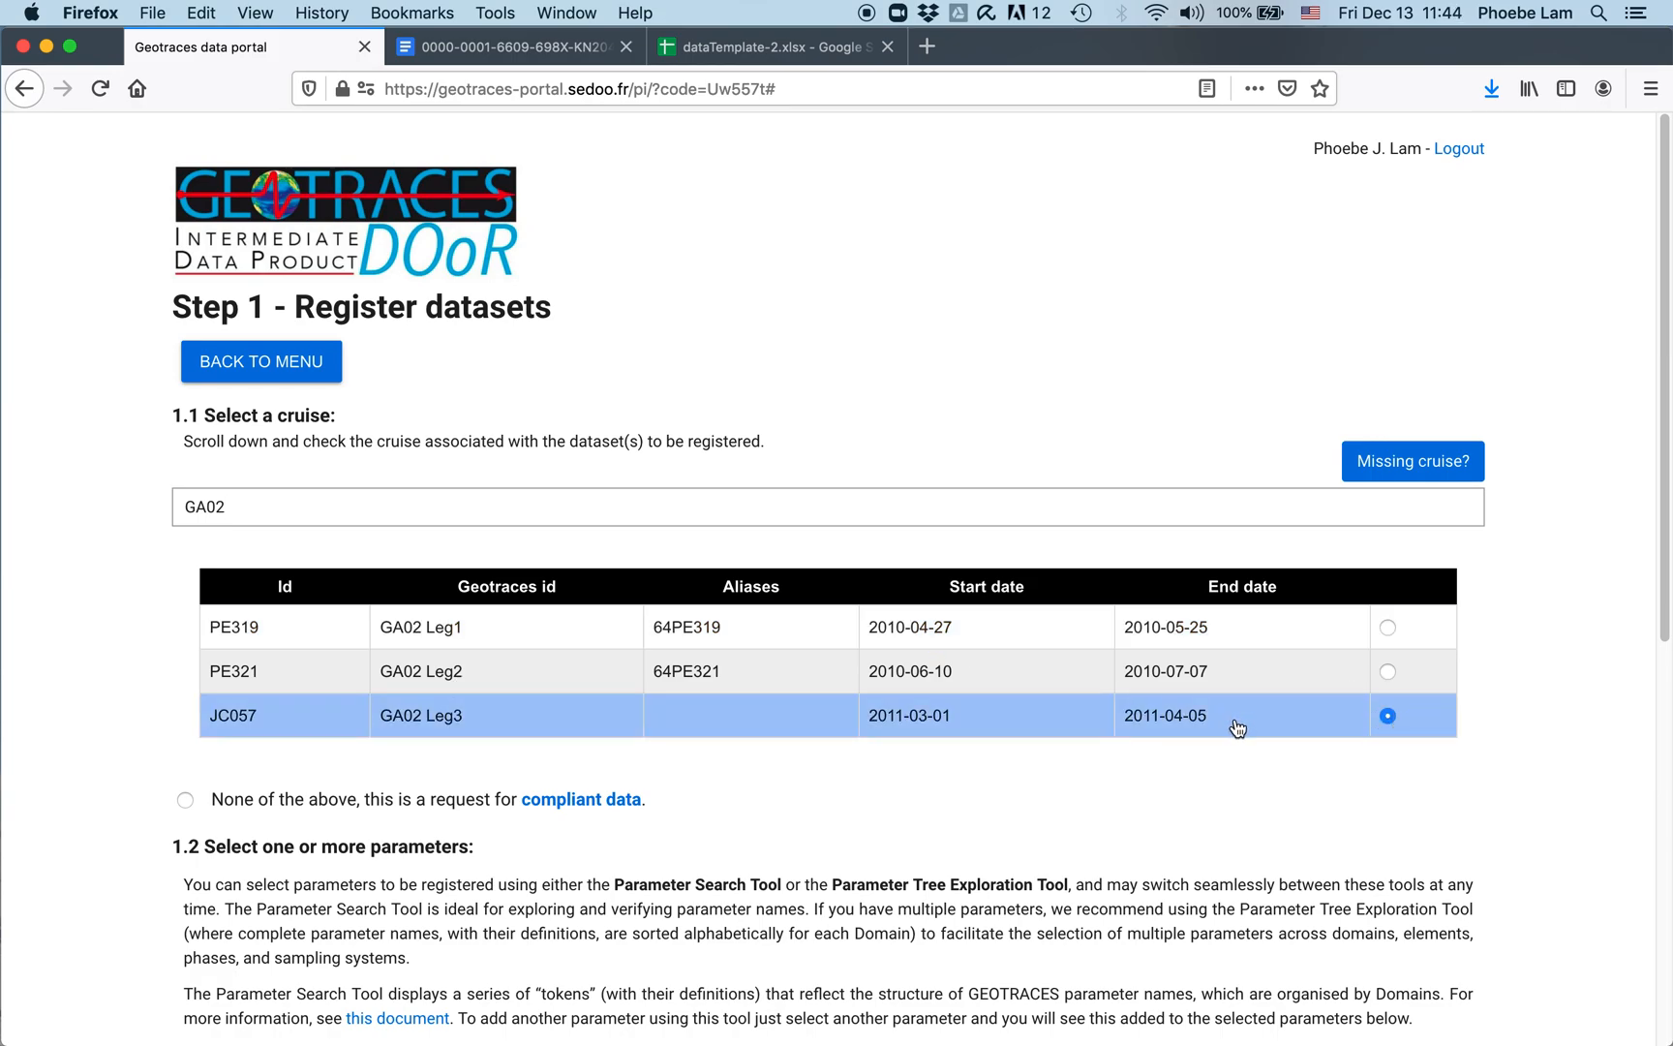
{"action": "scroll", "coordinate": [920, 810], "scroll_direction": "down", "scroll_amount": 5}
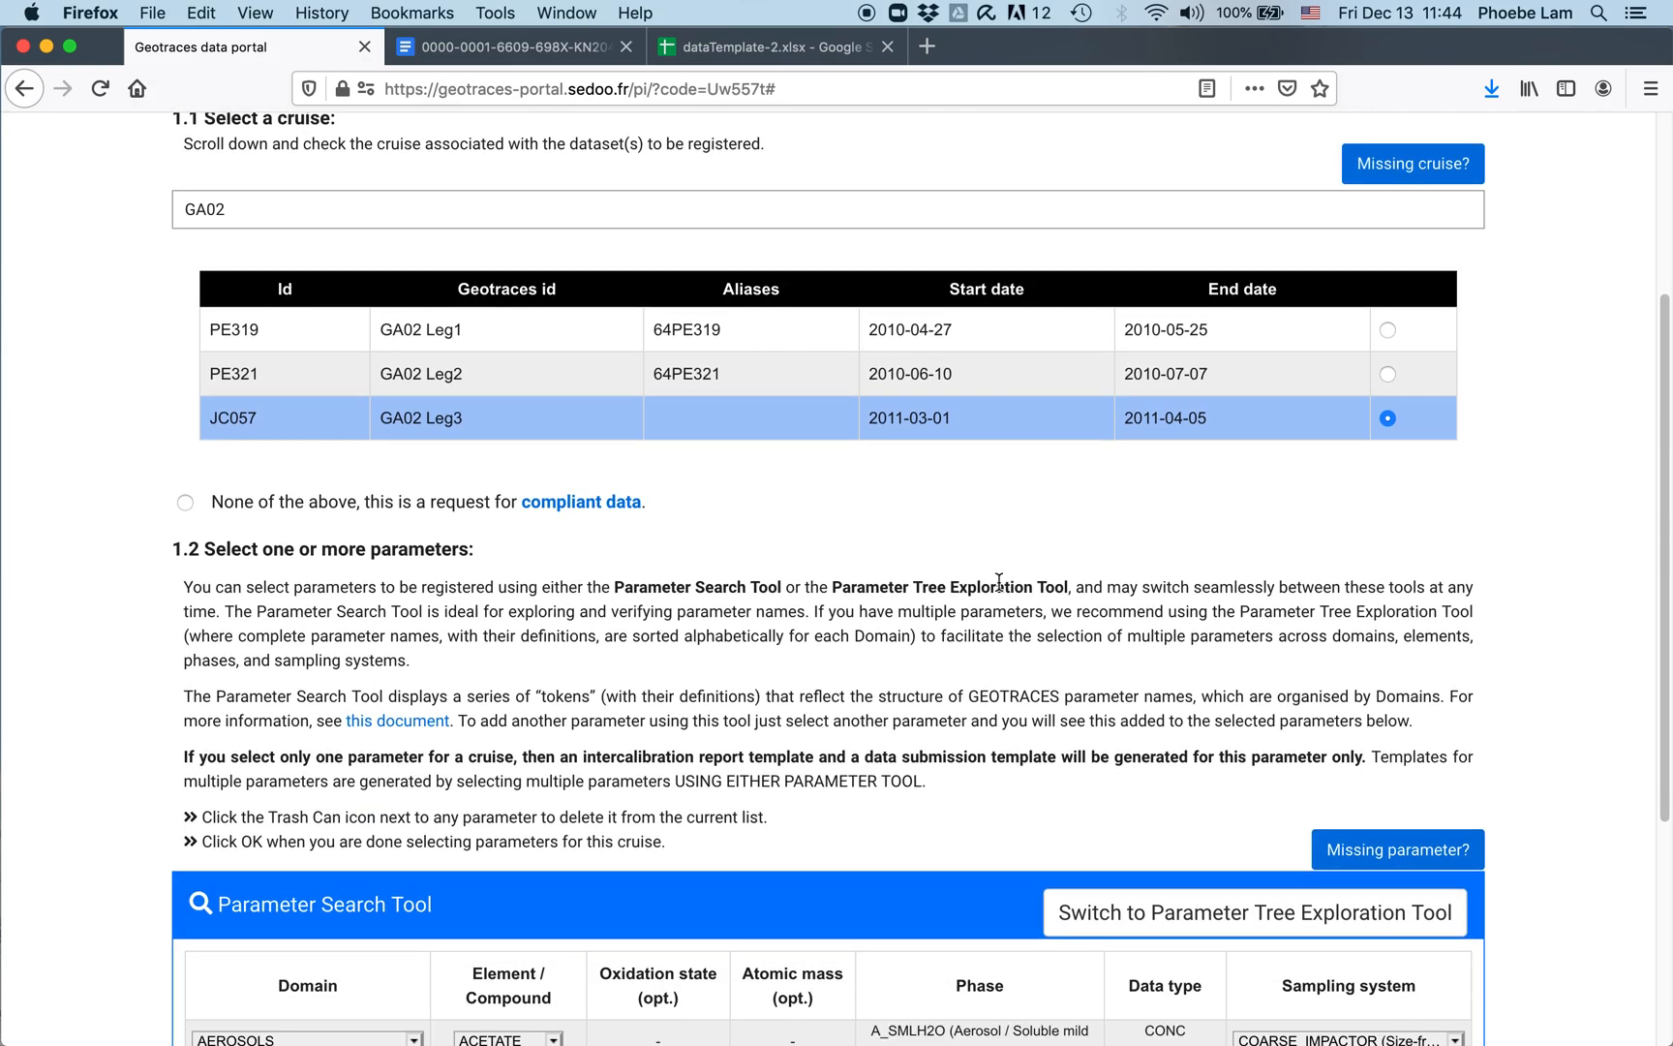
{"action": "scroll", "coordinate": [998, 489], "scroll_direction": "down", "scroll_amount": 2}
{"action": "scroll", "coordinate": [998, 489], "scroll_direction": "up", "scroll_amount": 5}
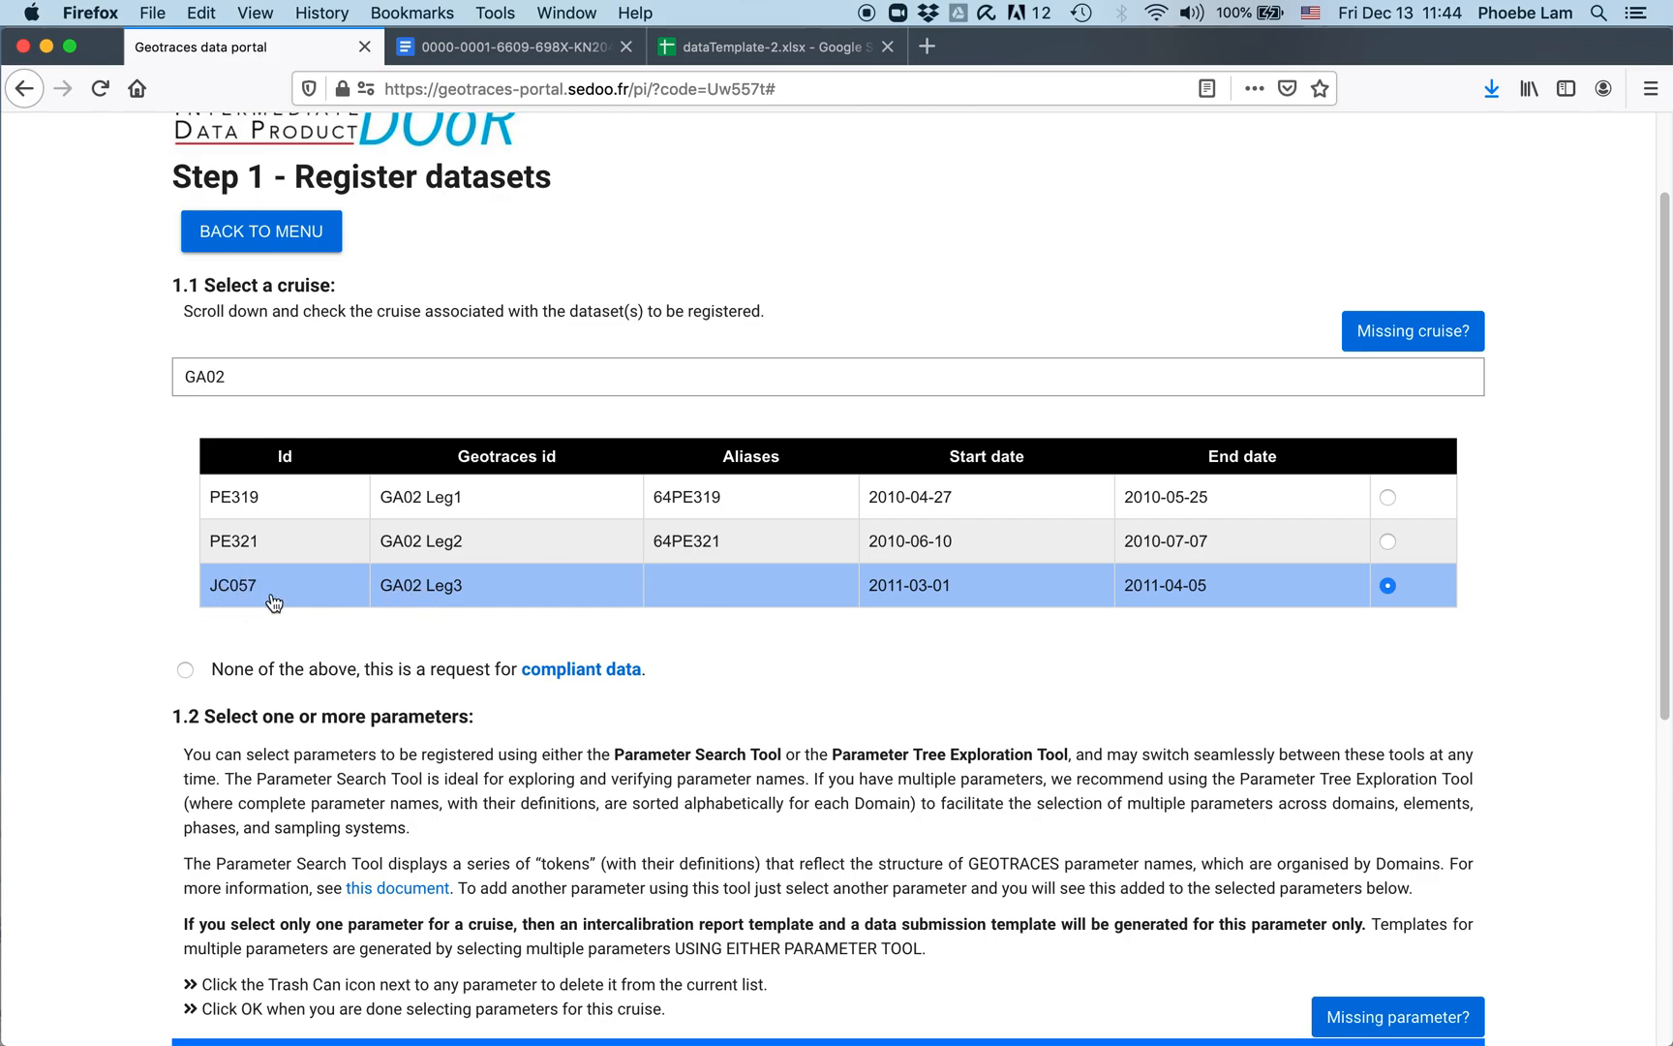
{"action": "scroll", "coordinate": [273, 602], "scroll_direction": "down", "scroll_amount": 5}
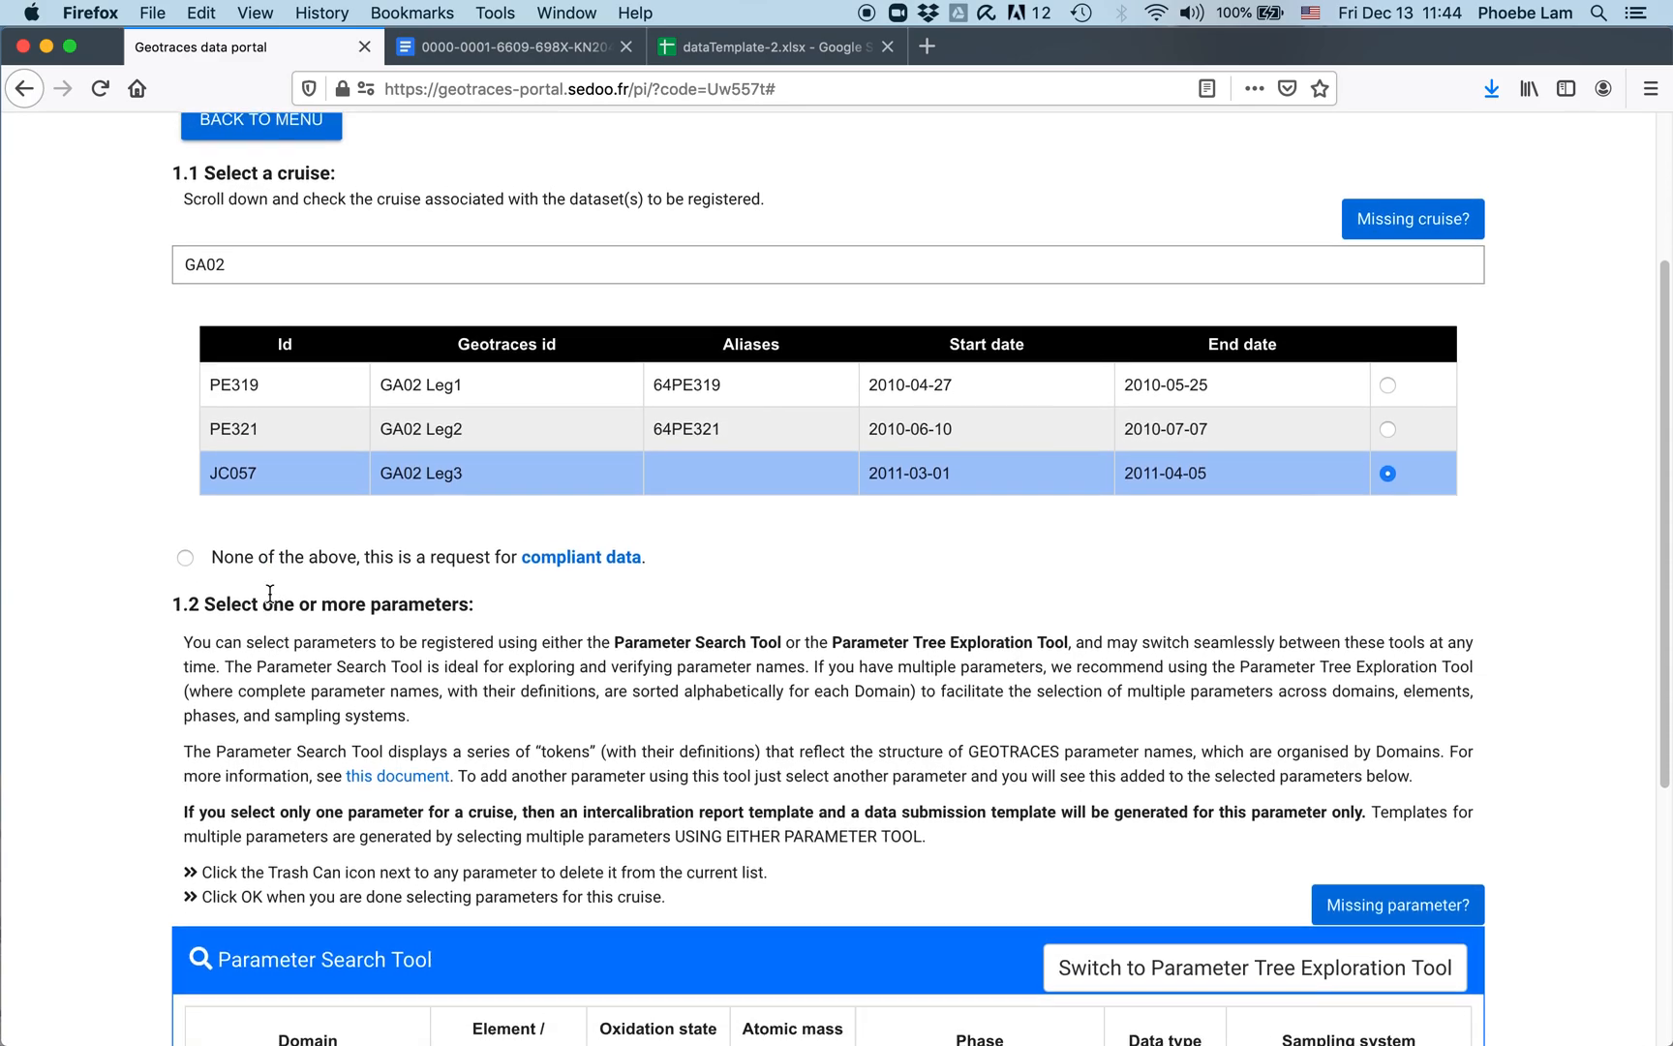
{"action": "scroll", "coordinate": [270, 592], "scroll_direction": "down", "scroll_amount": 3}
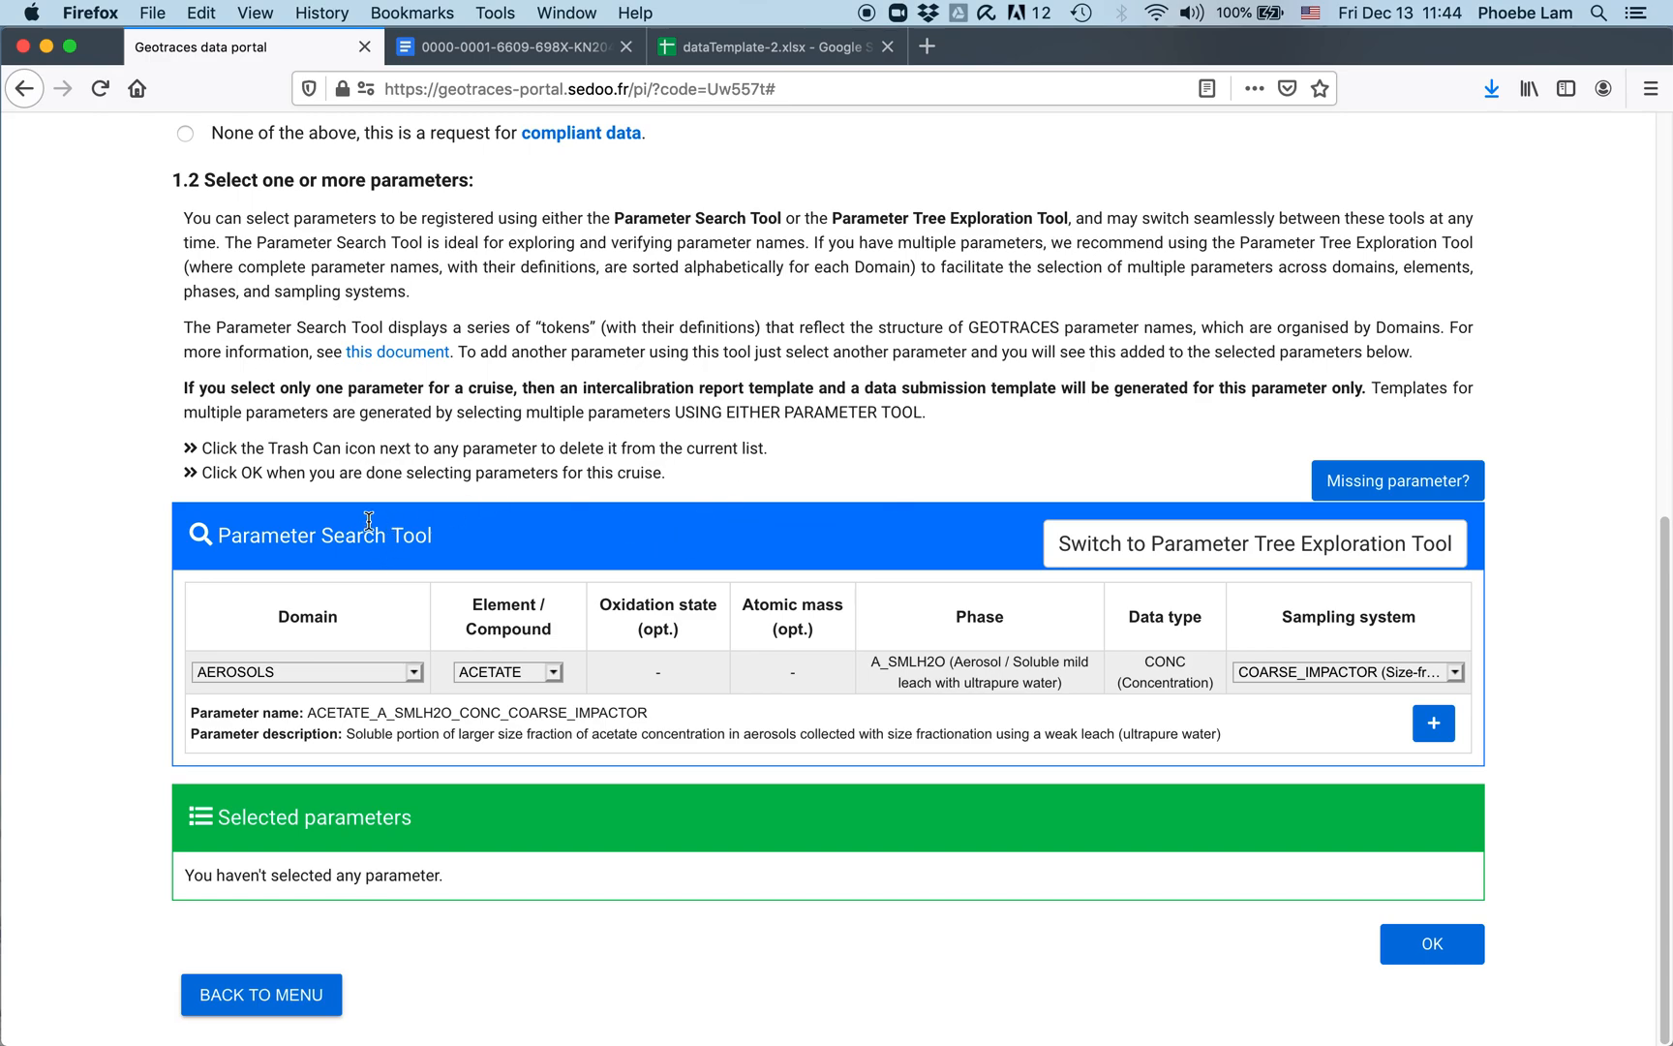
{"action": "left_click", "coordinate": [1346, 556]}
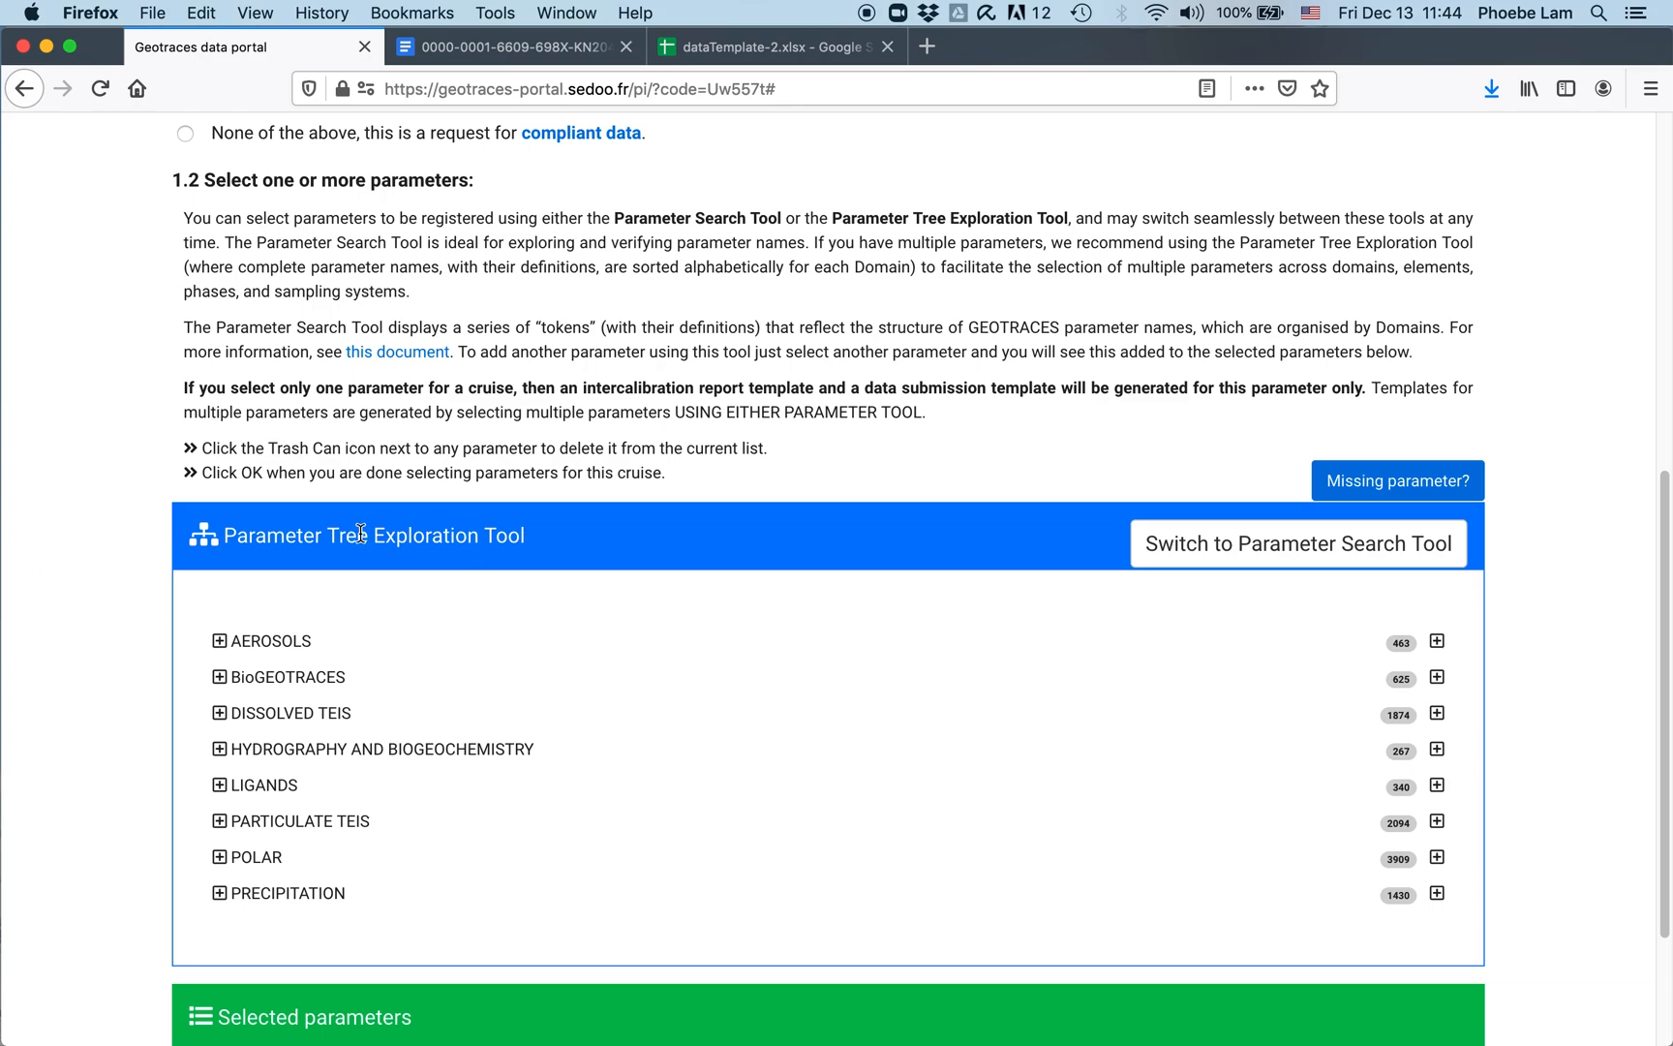
{"action": "left_click", "coordinate": [1240, 545]}
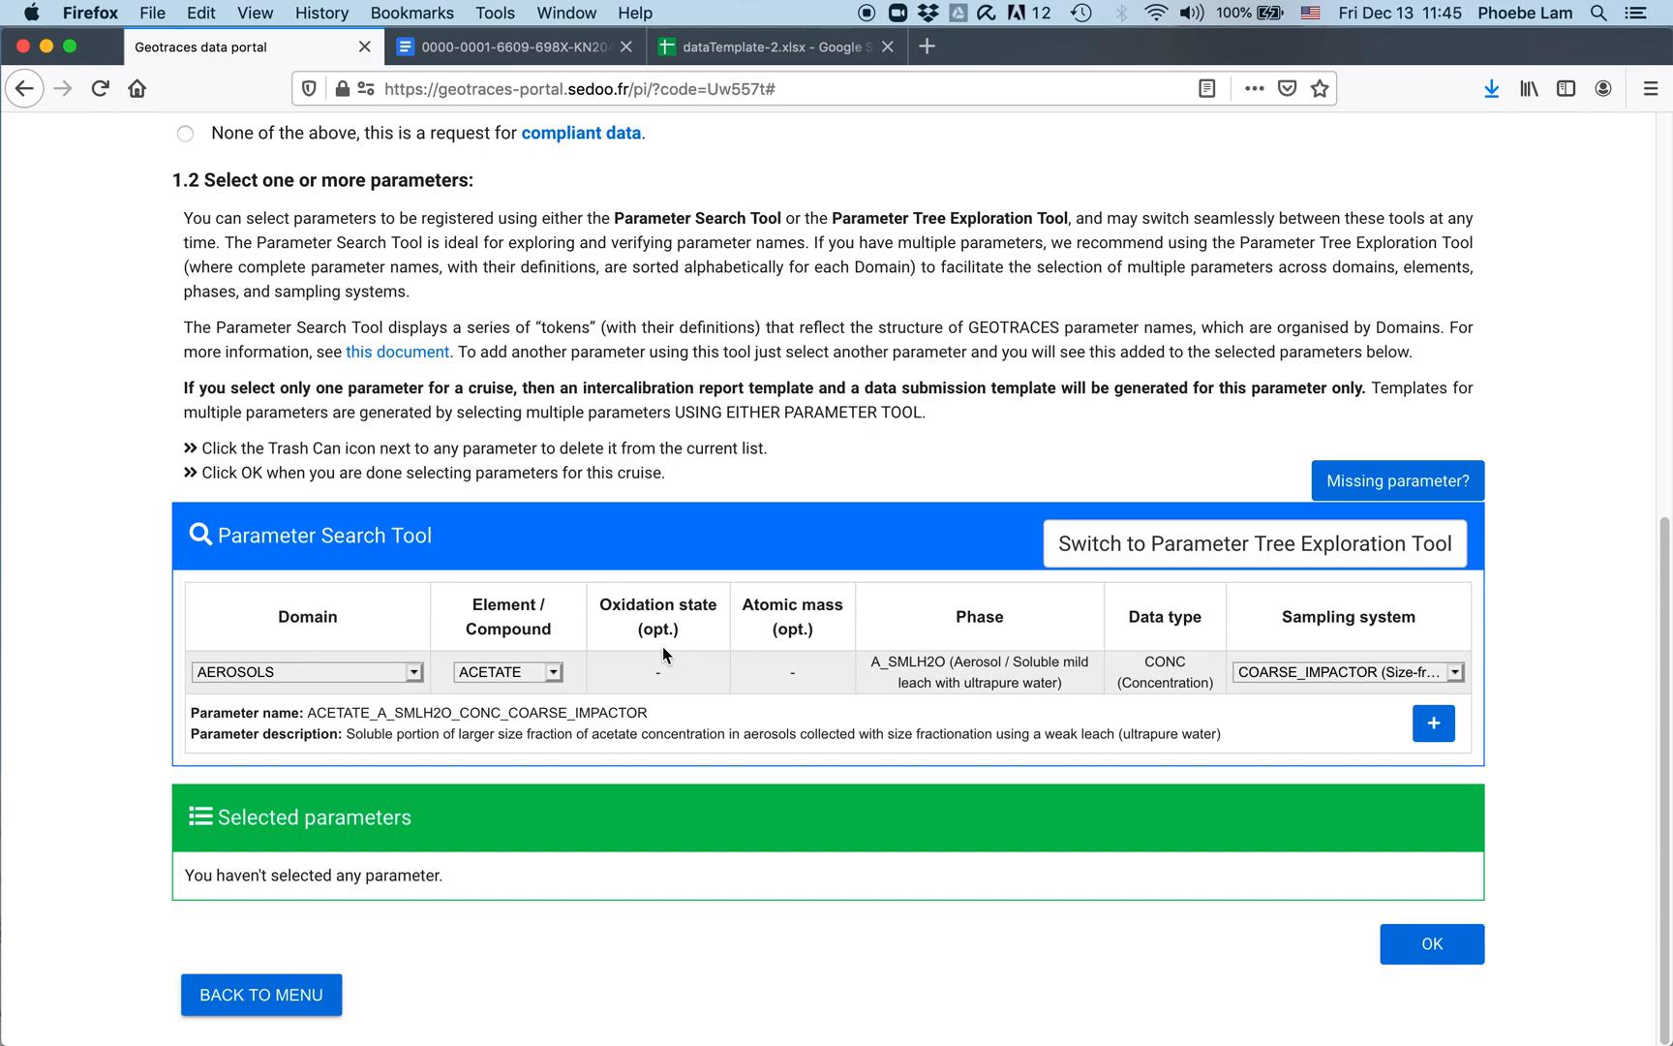
Step: Choose domain DISSOLVED TEIS and element Fe, defining Fe_D_CONC_BOAT_PUMP
{"action": "left_click", "coordinate": [418, 675]}
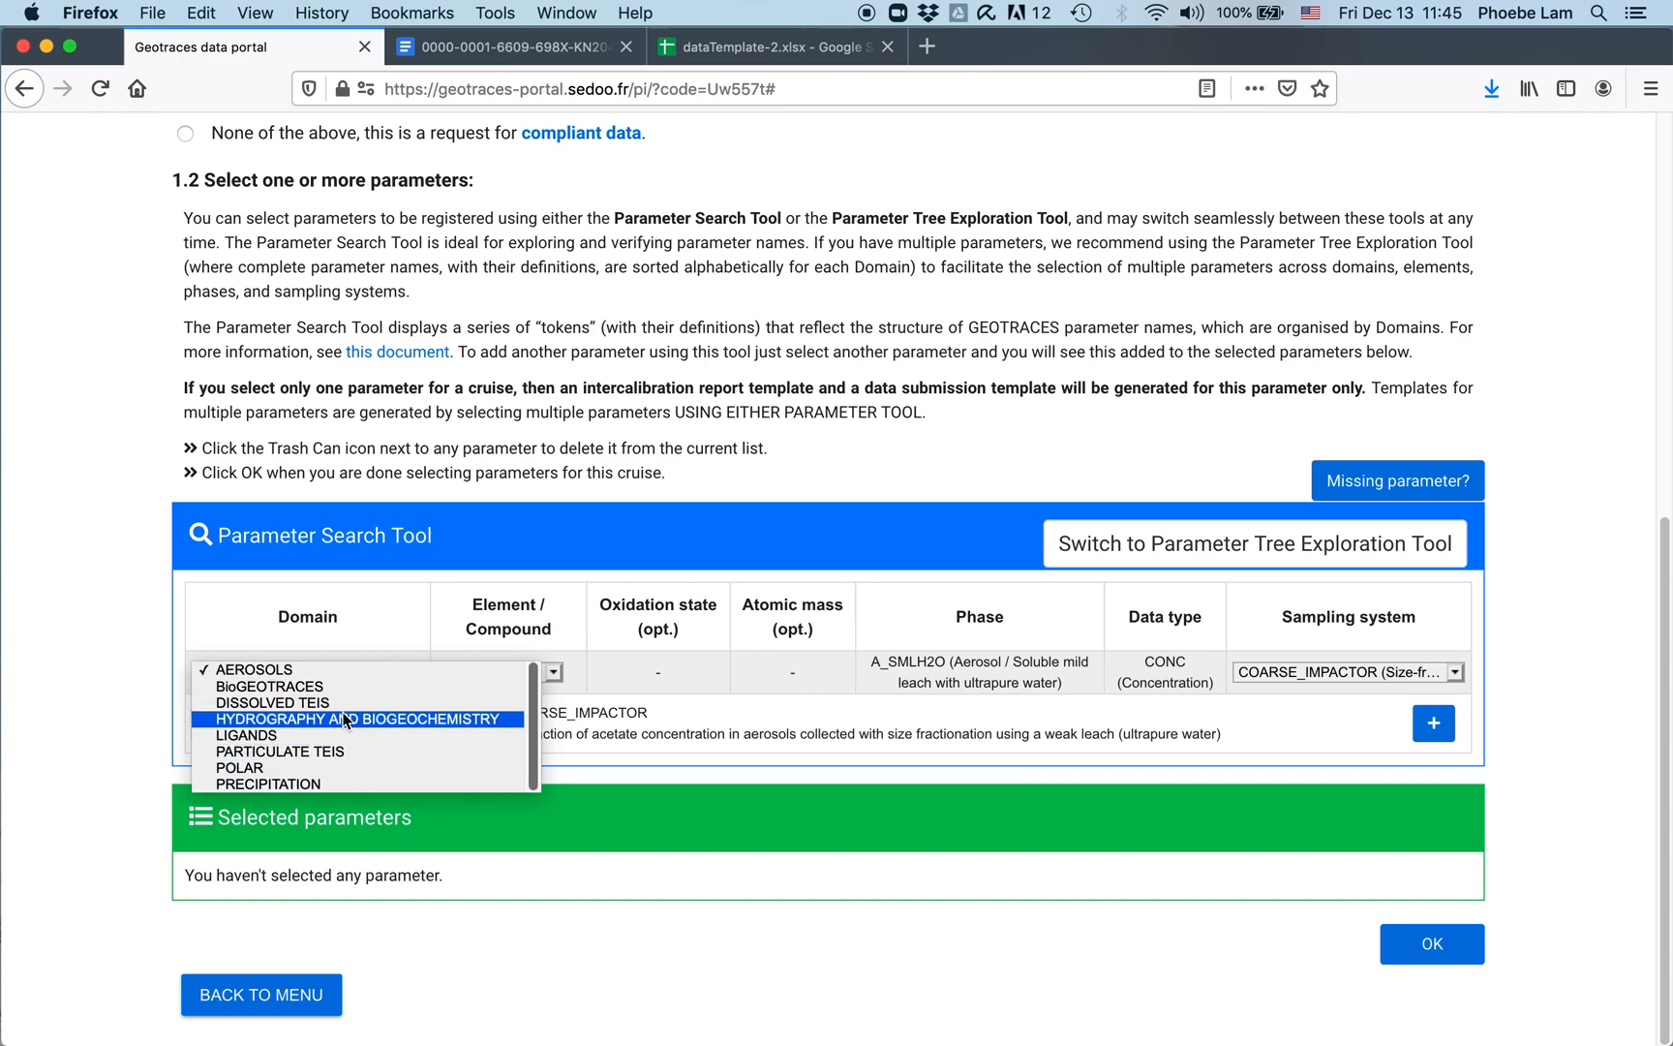
{"action": "left_click", "coordinate": [343, 704]}
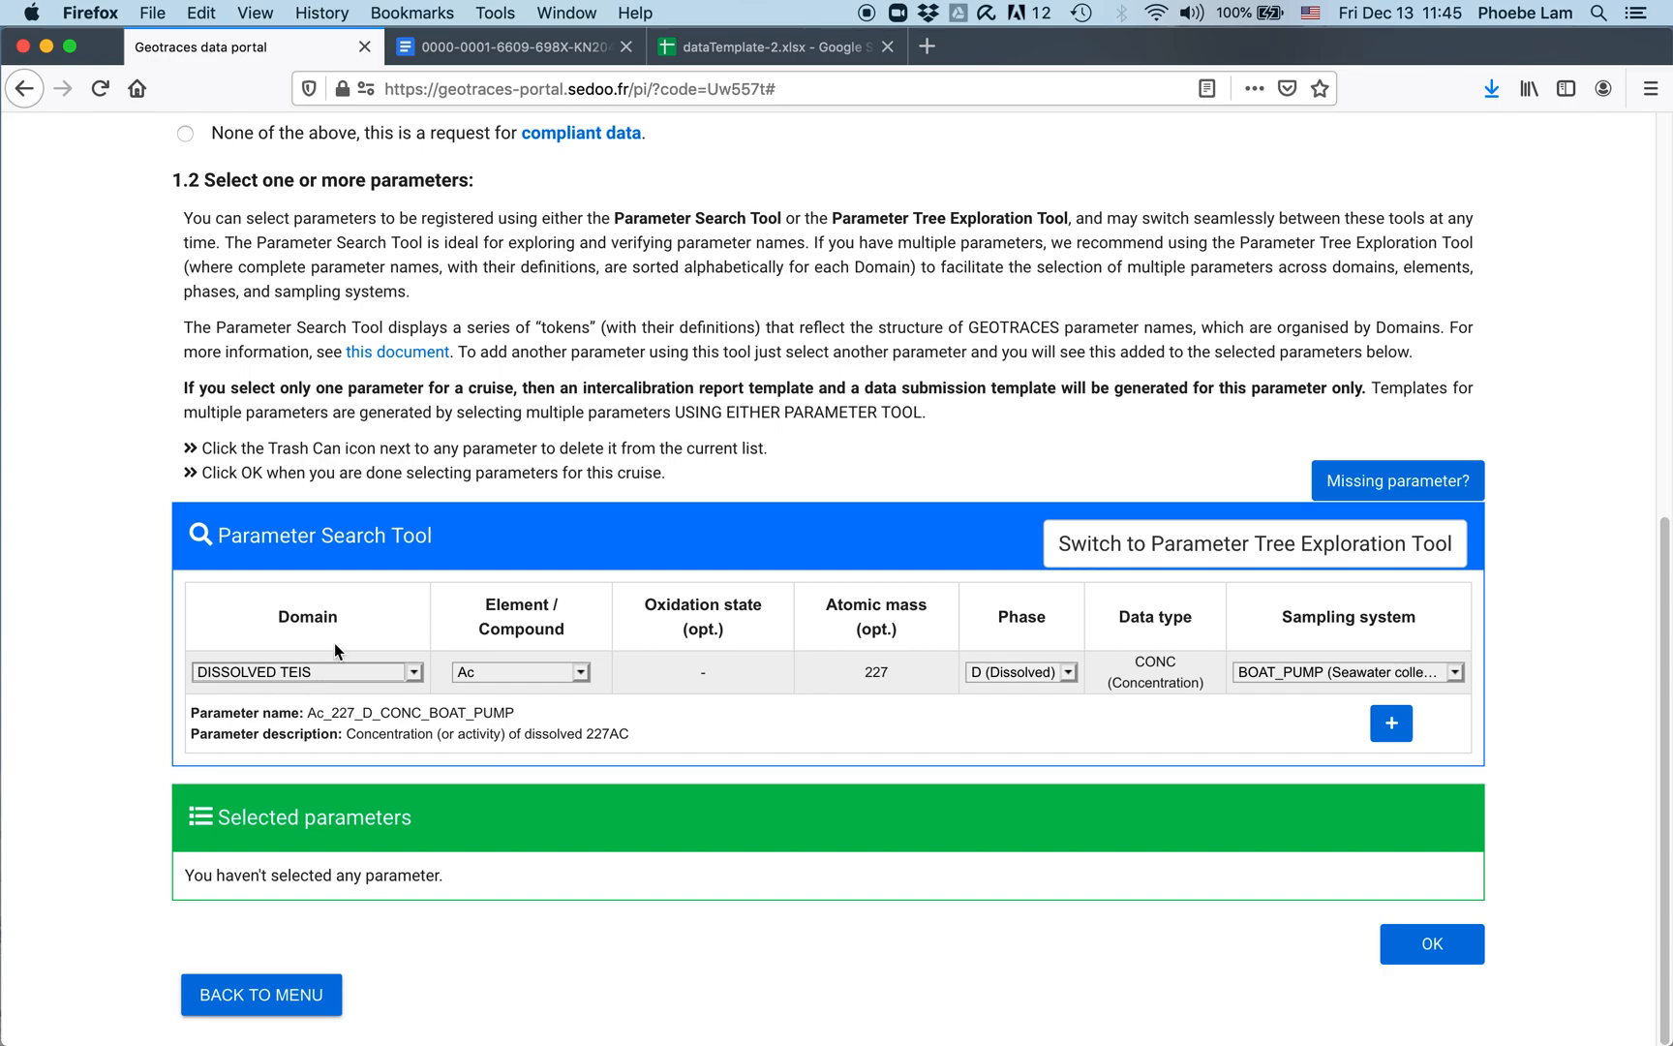
{"action": "left_click", "coordinate": [581, 672]}
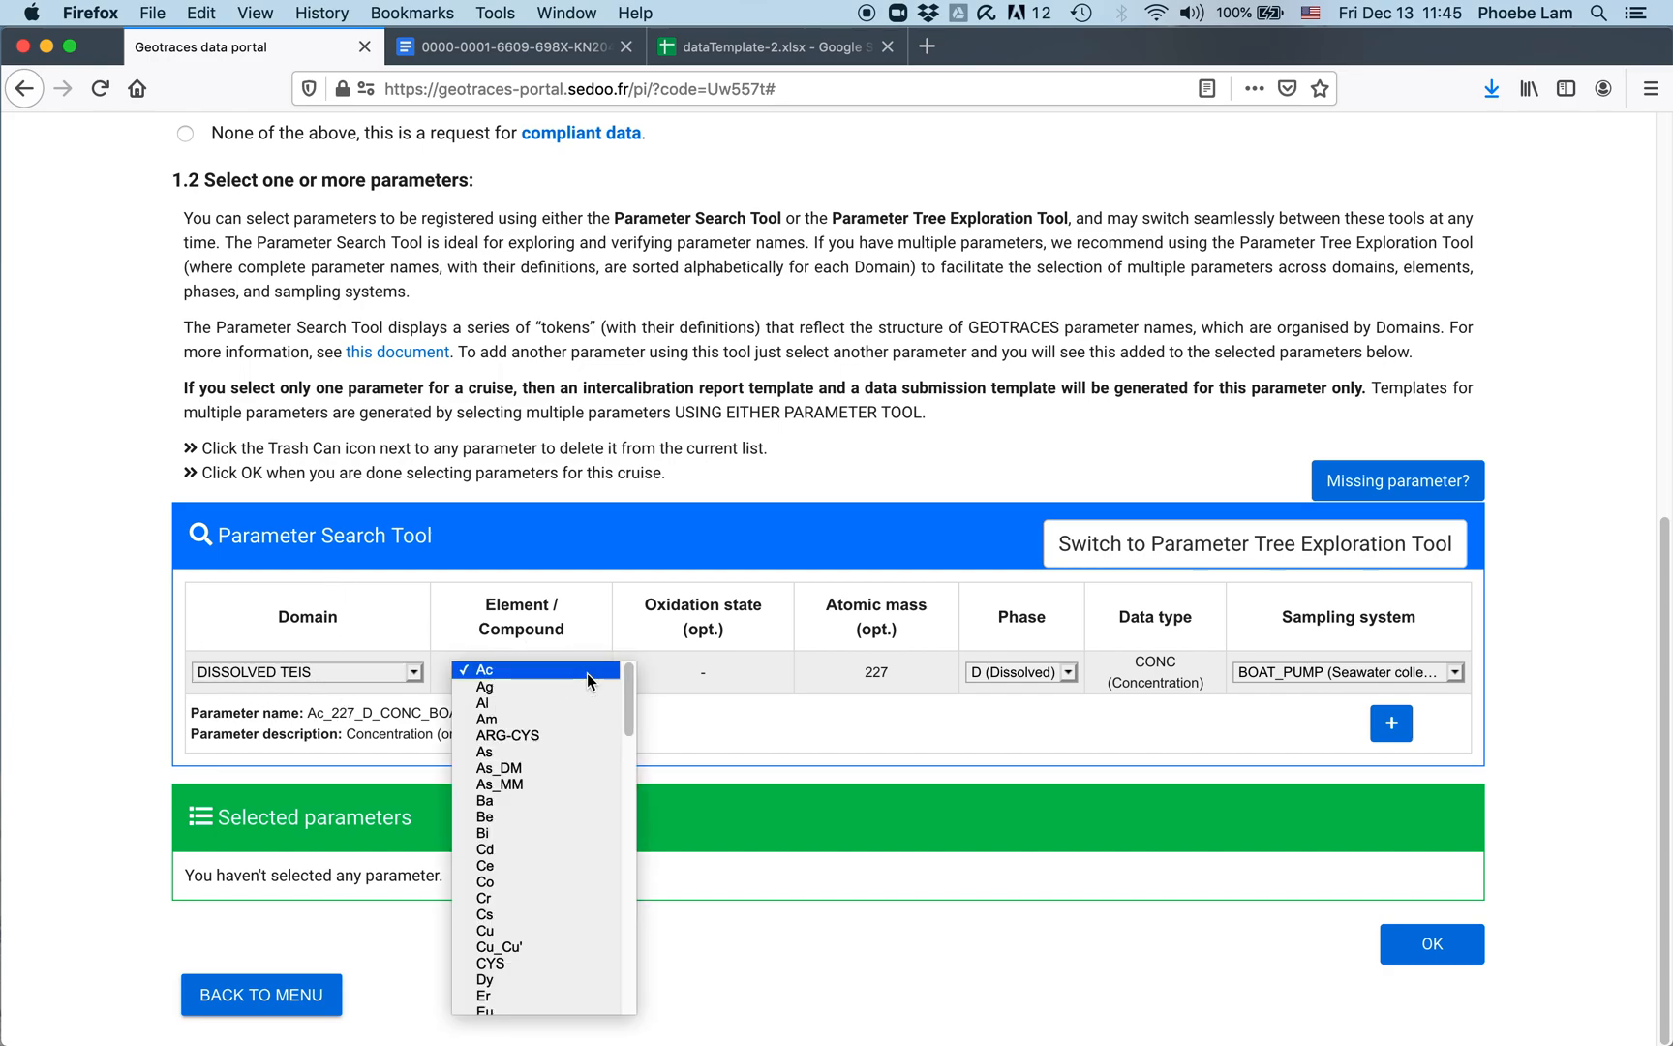
{"action": "scroll", "coordinate": [612, 902], "scroll_direction": "down", "scroll_amount": 5}
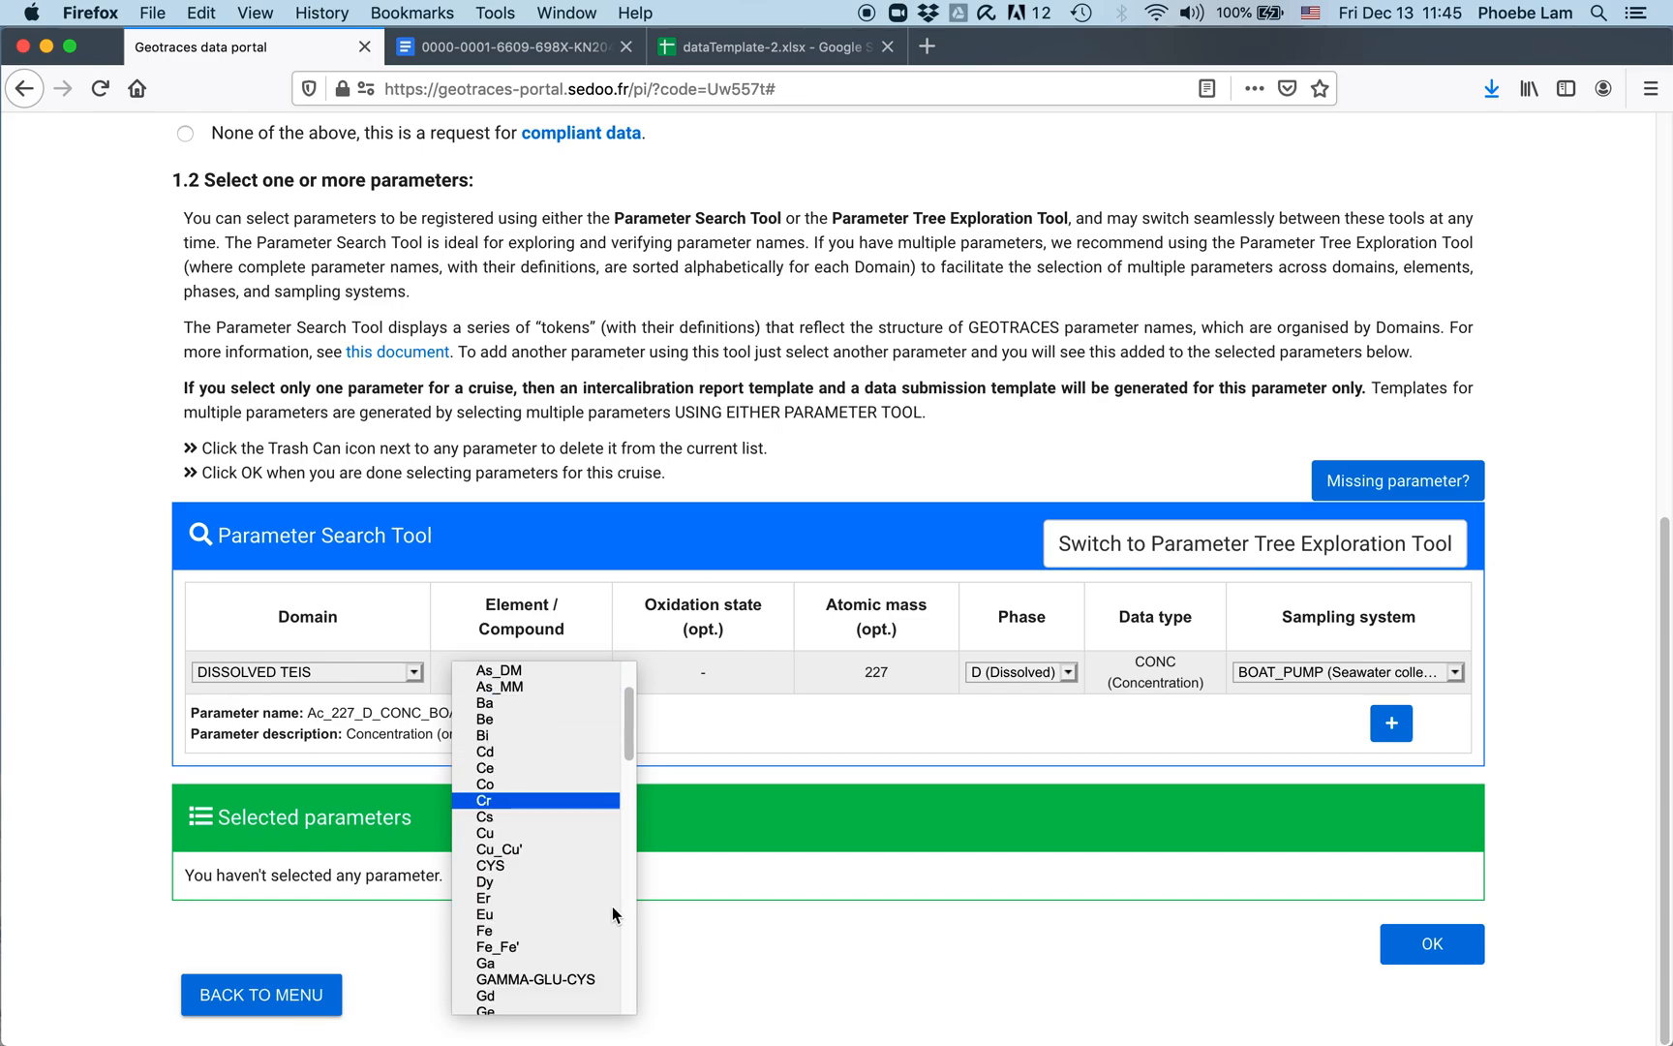
{"action": "scroll", "coordinate": [612, 907], "scroll_direction": "down", "scroll_amount": 10}
{"action": "left_click", "coordinate": [636, 521]}
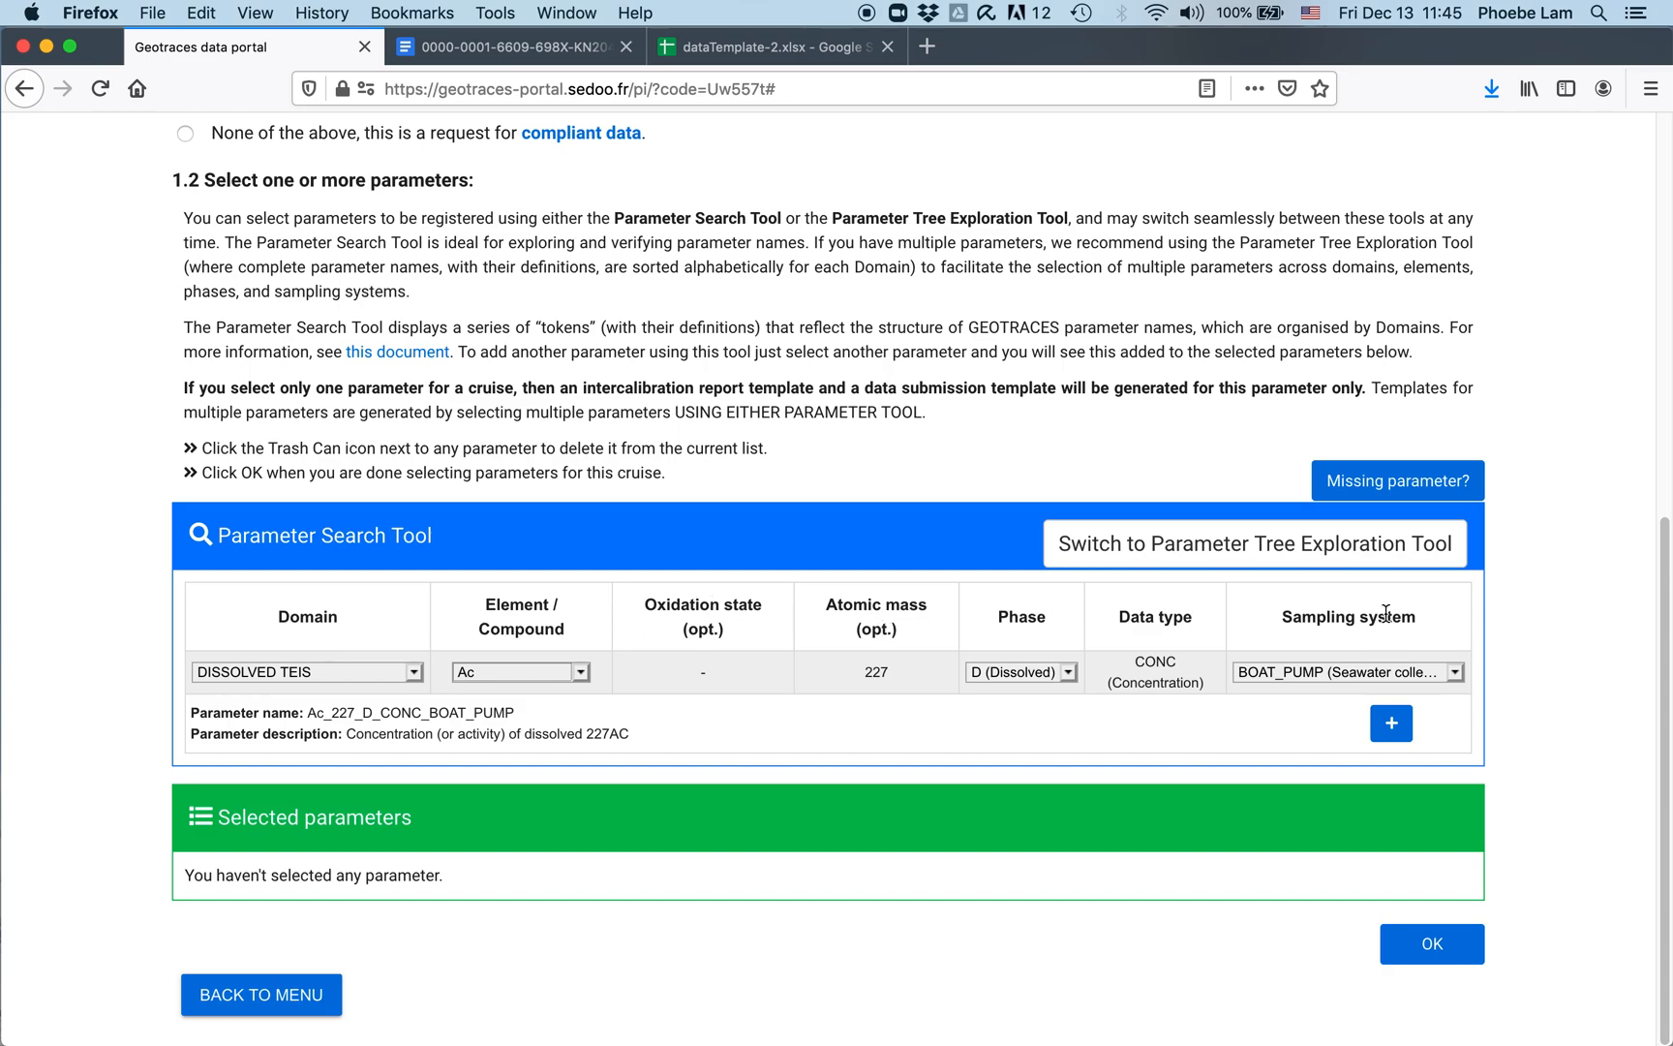
{"action": "left_click", "coordinate": [583, 671]}
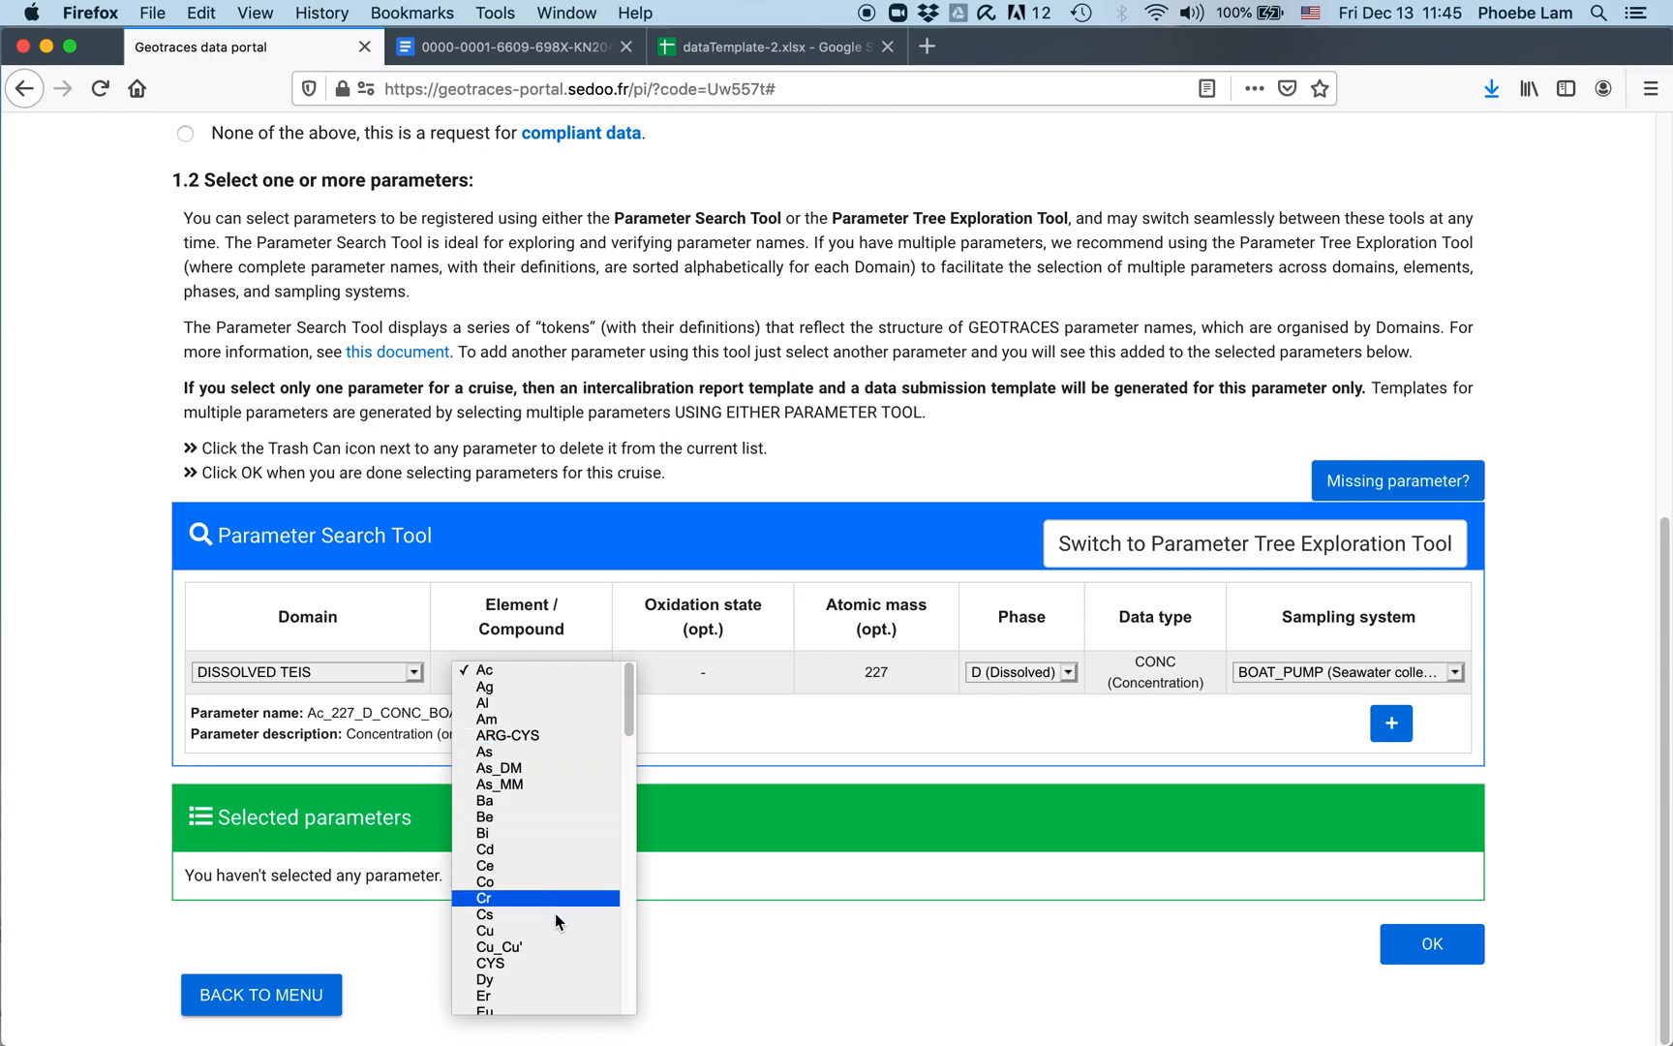
{"action": "scroll", "coordinate": [542, 939], "scroll_direction": "down", "scroll_amount": 2}
{"action": "key", "text": "Escape"}
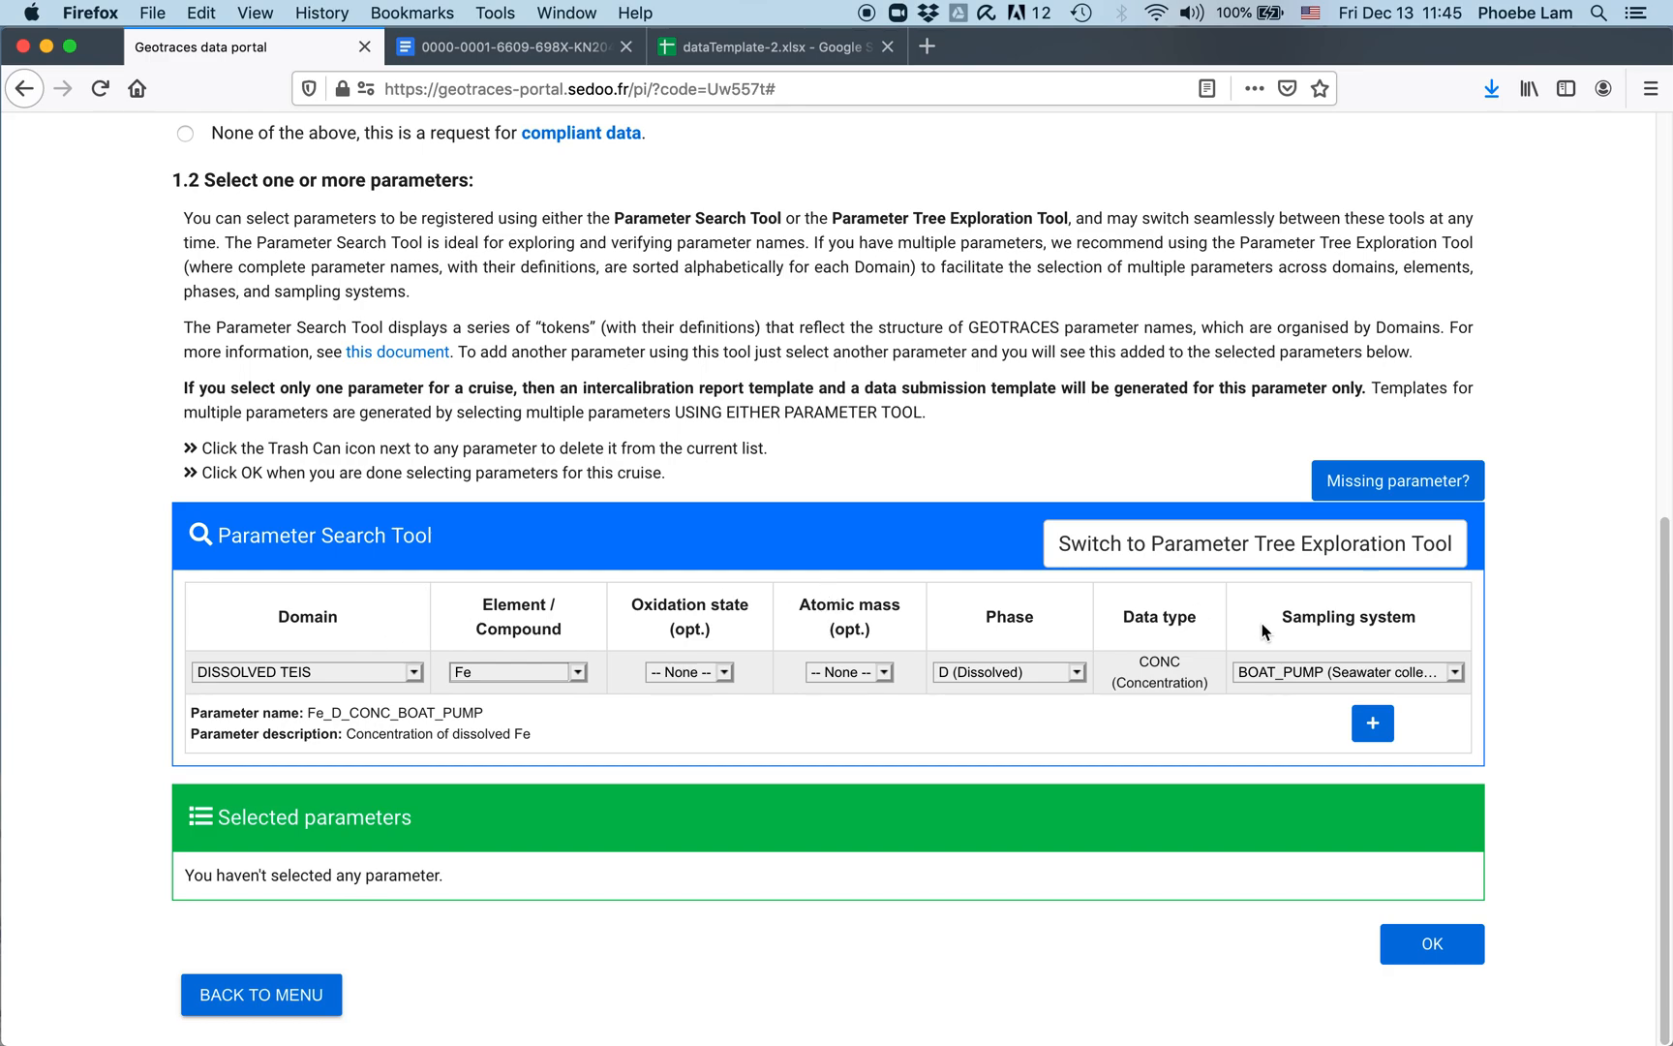
Step: Review the oxidation state, atomic mass, phase and sampling options, leaving them unchanged
{"action": "left_click", "coordinate": [725, 671]}
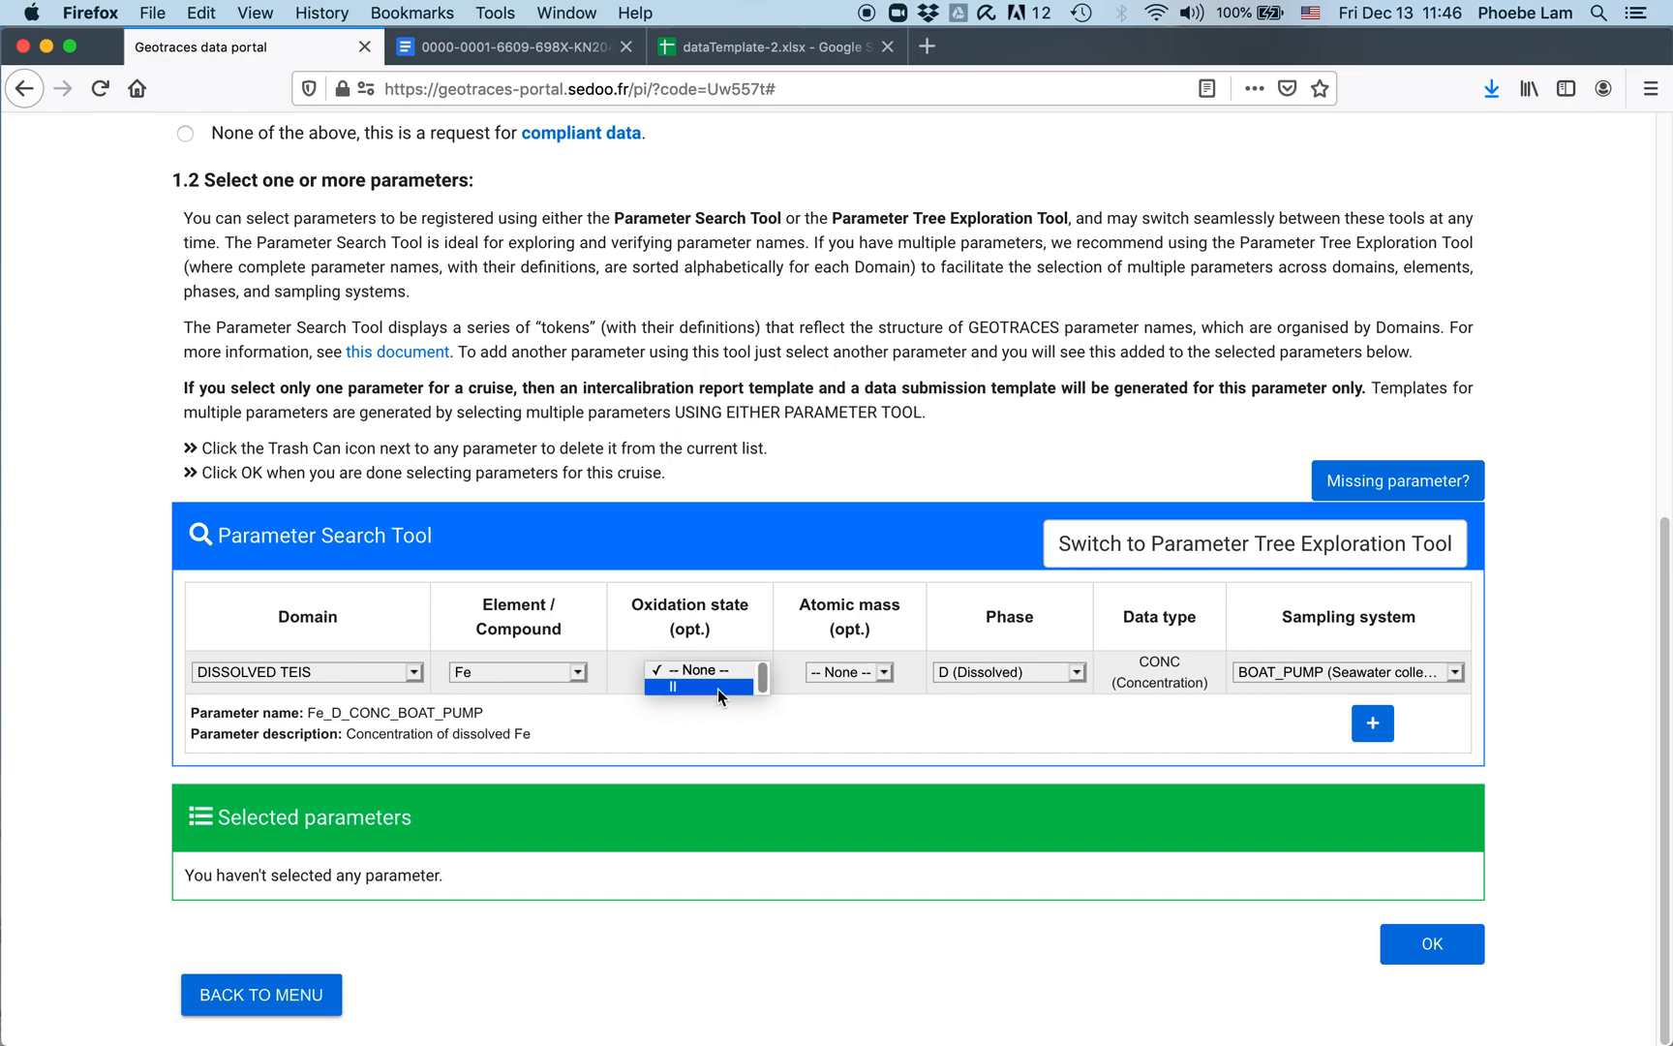
{"action": "key", "text": "Escape"}
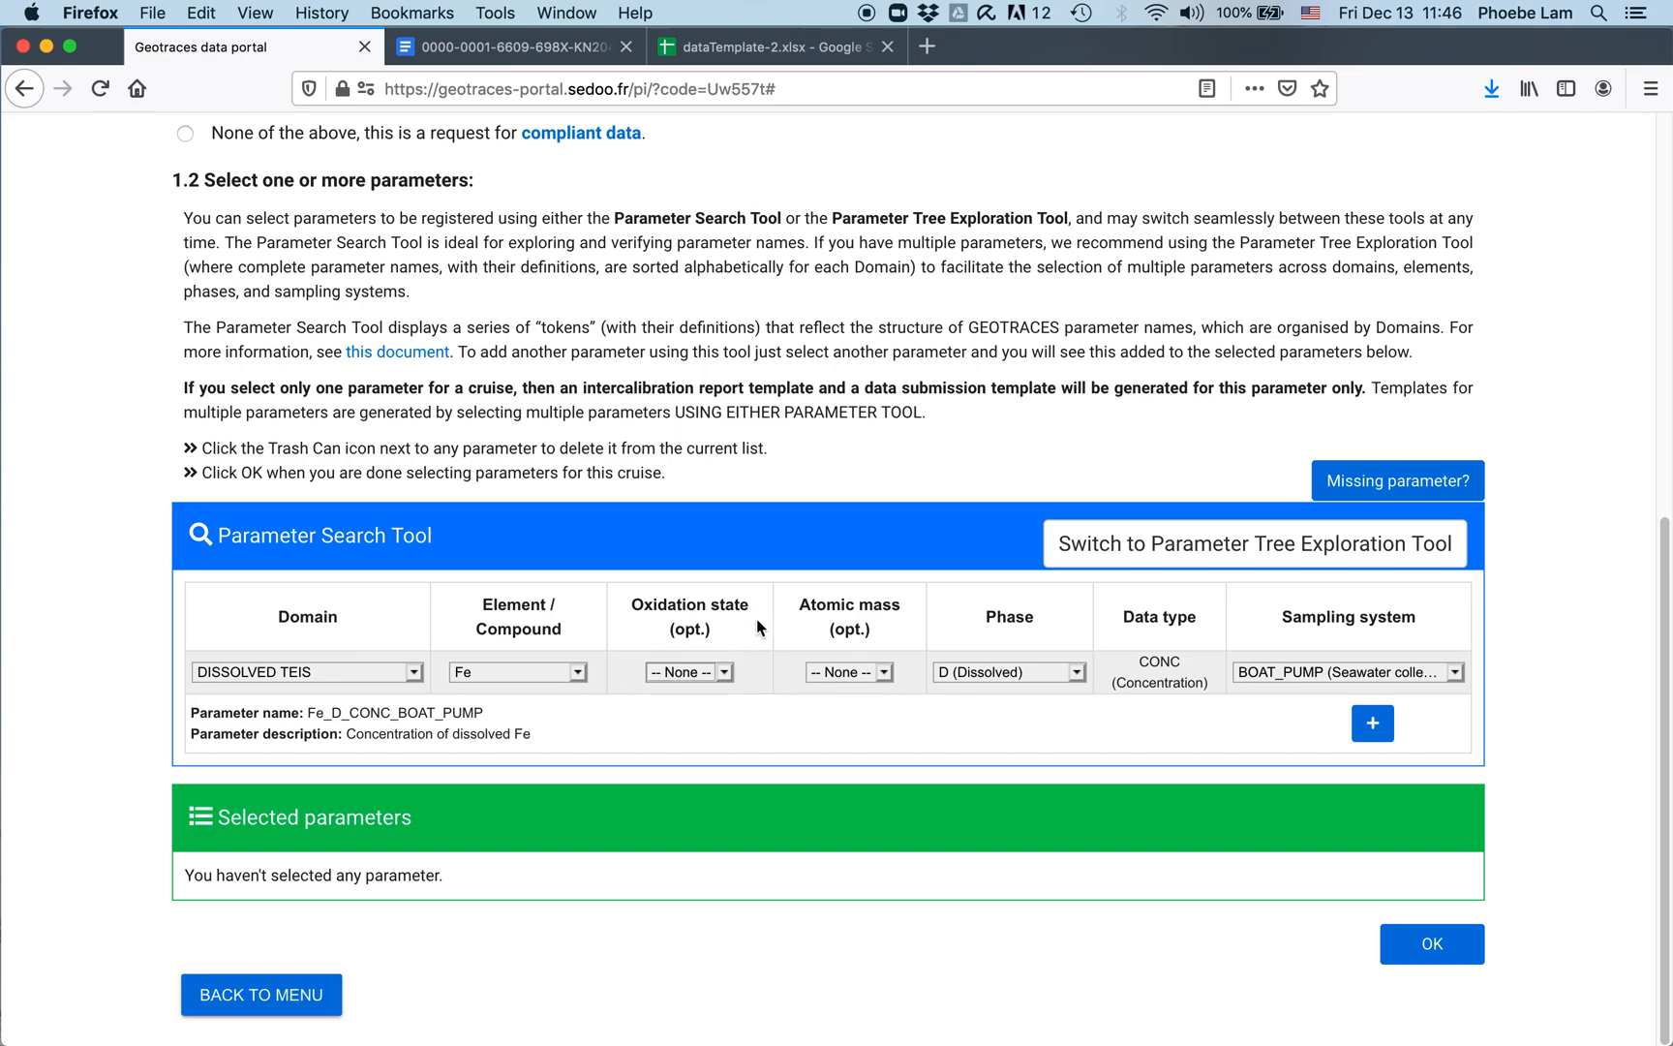
{"action": "left_click", "coordinate": [884, 675]}
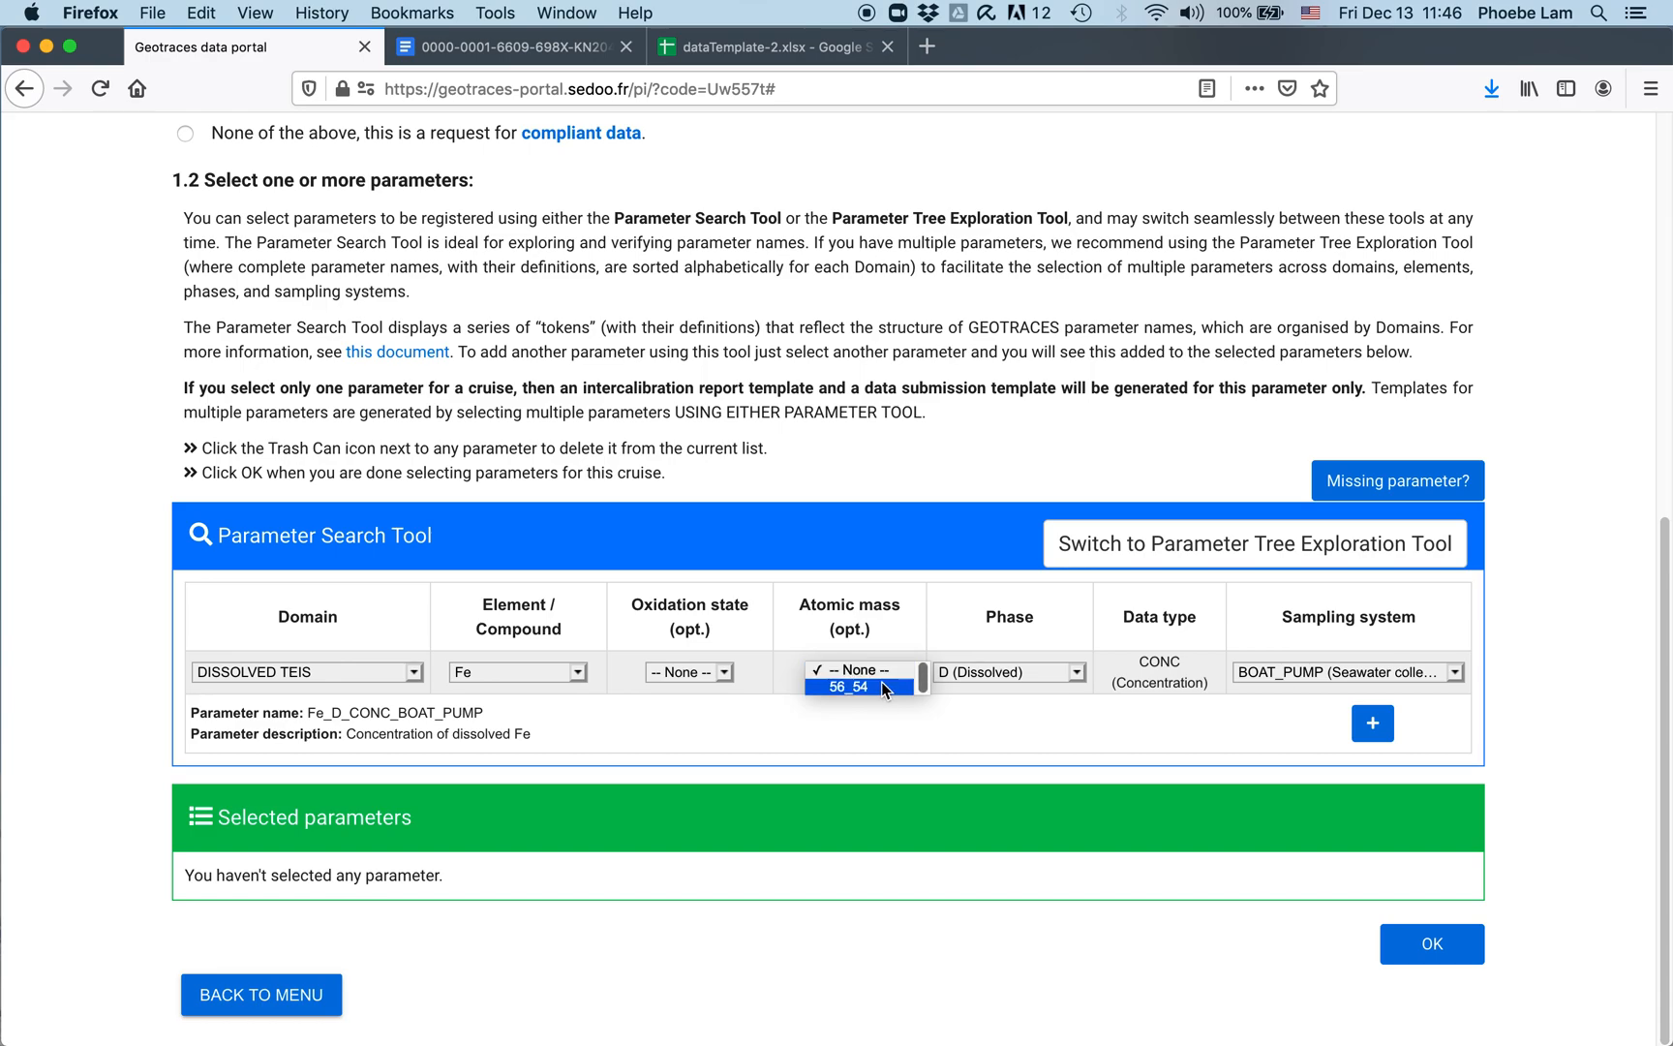
{"action": "left_click", "coordinate": [988, 626]}
{"action": "left_click", "coordinate": [1077, 671]}
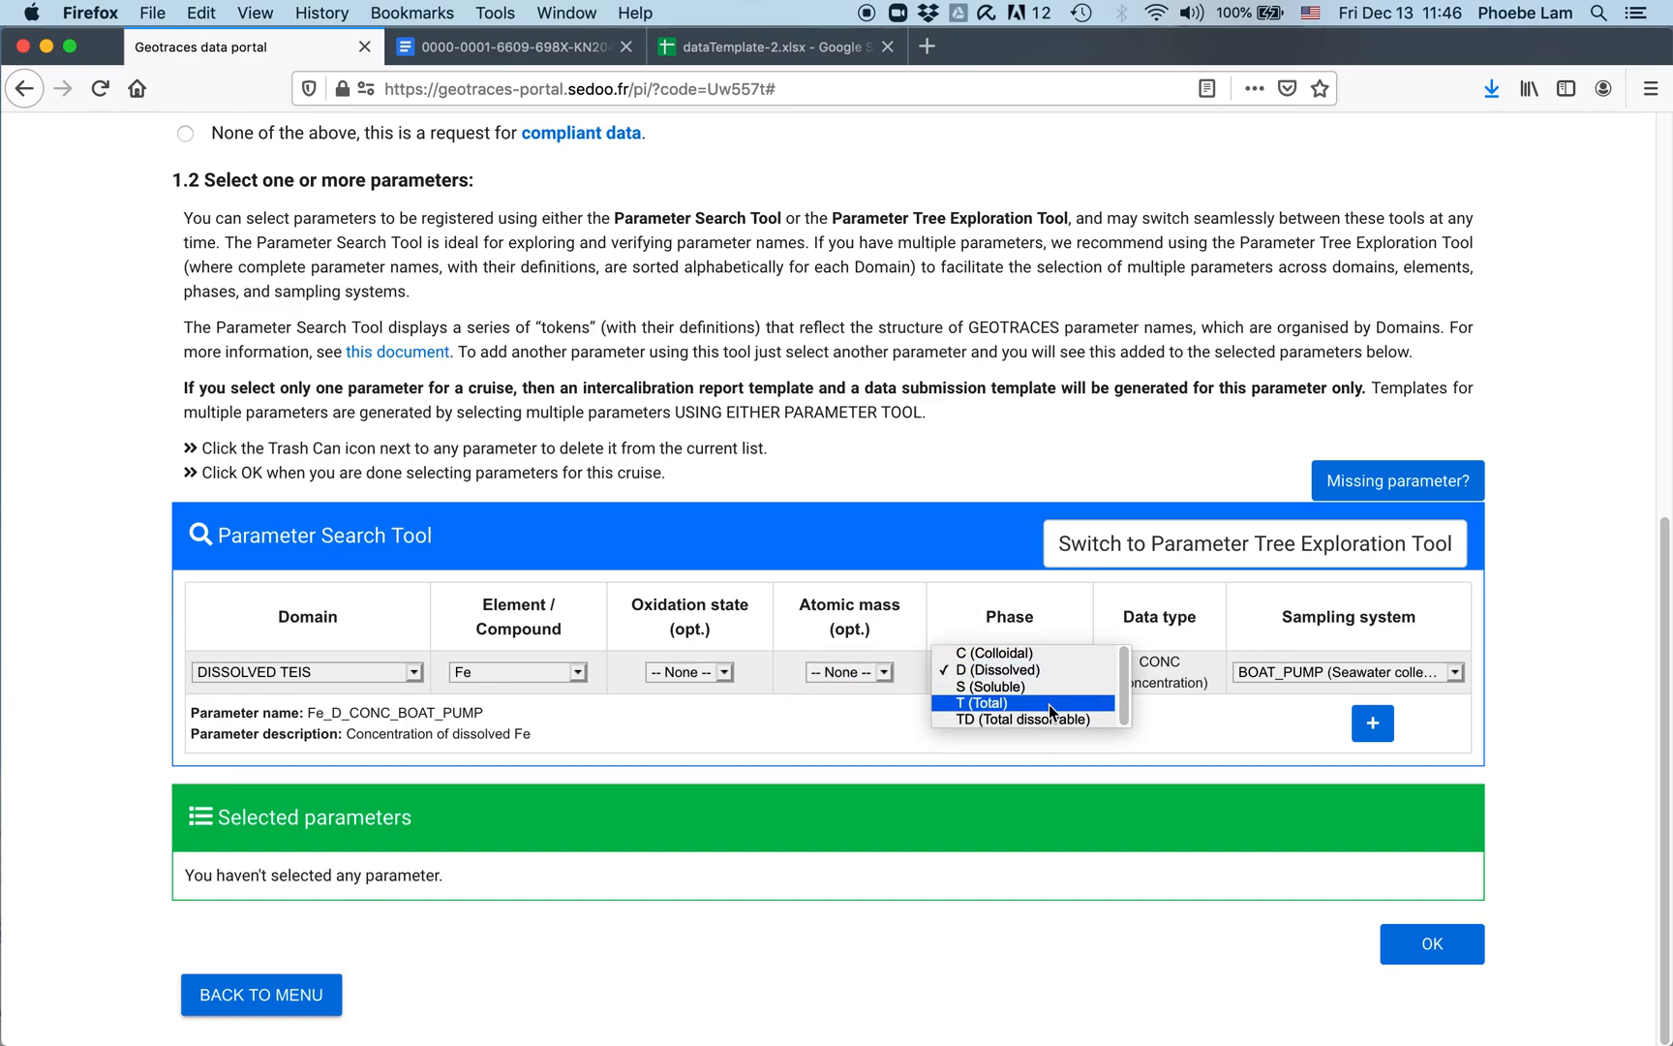
{"action": "left_click", "coordinate": [1177, 612]}
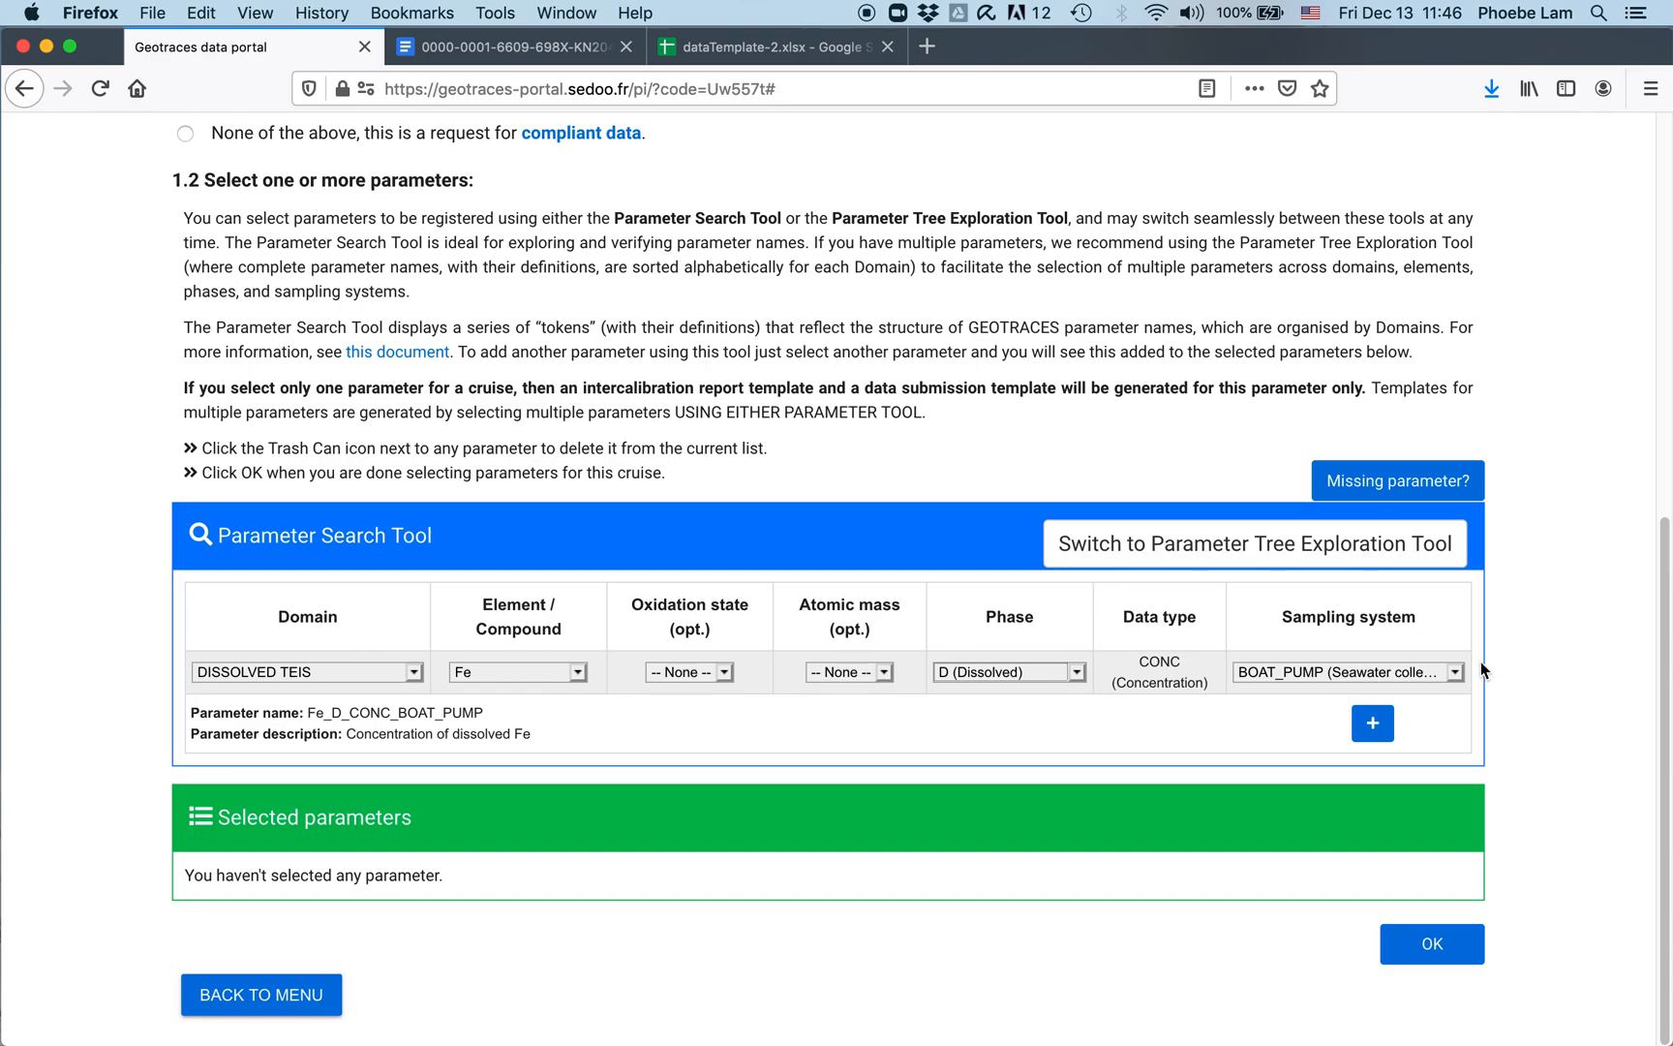
{"action": "left_click", "coordinate": [1452, 677]}
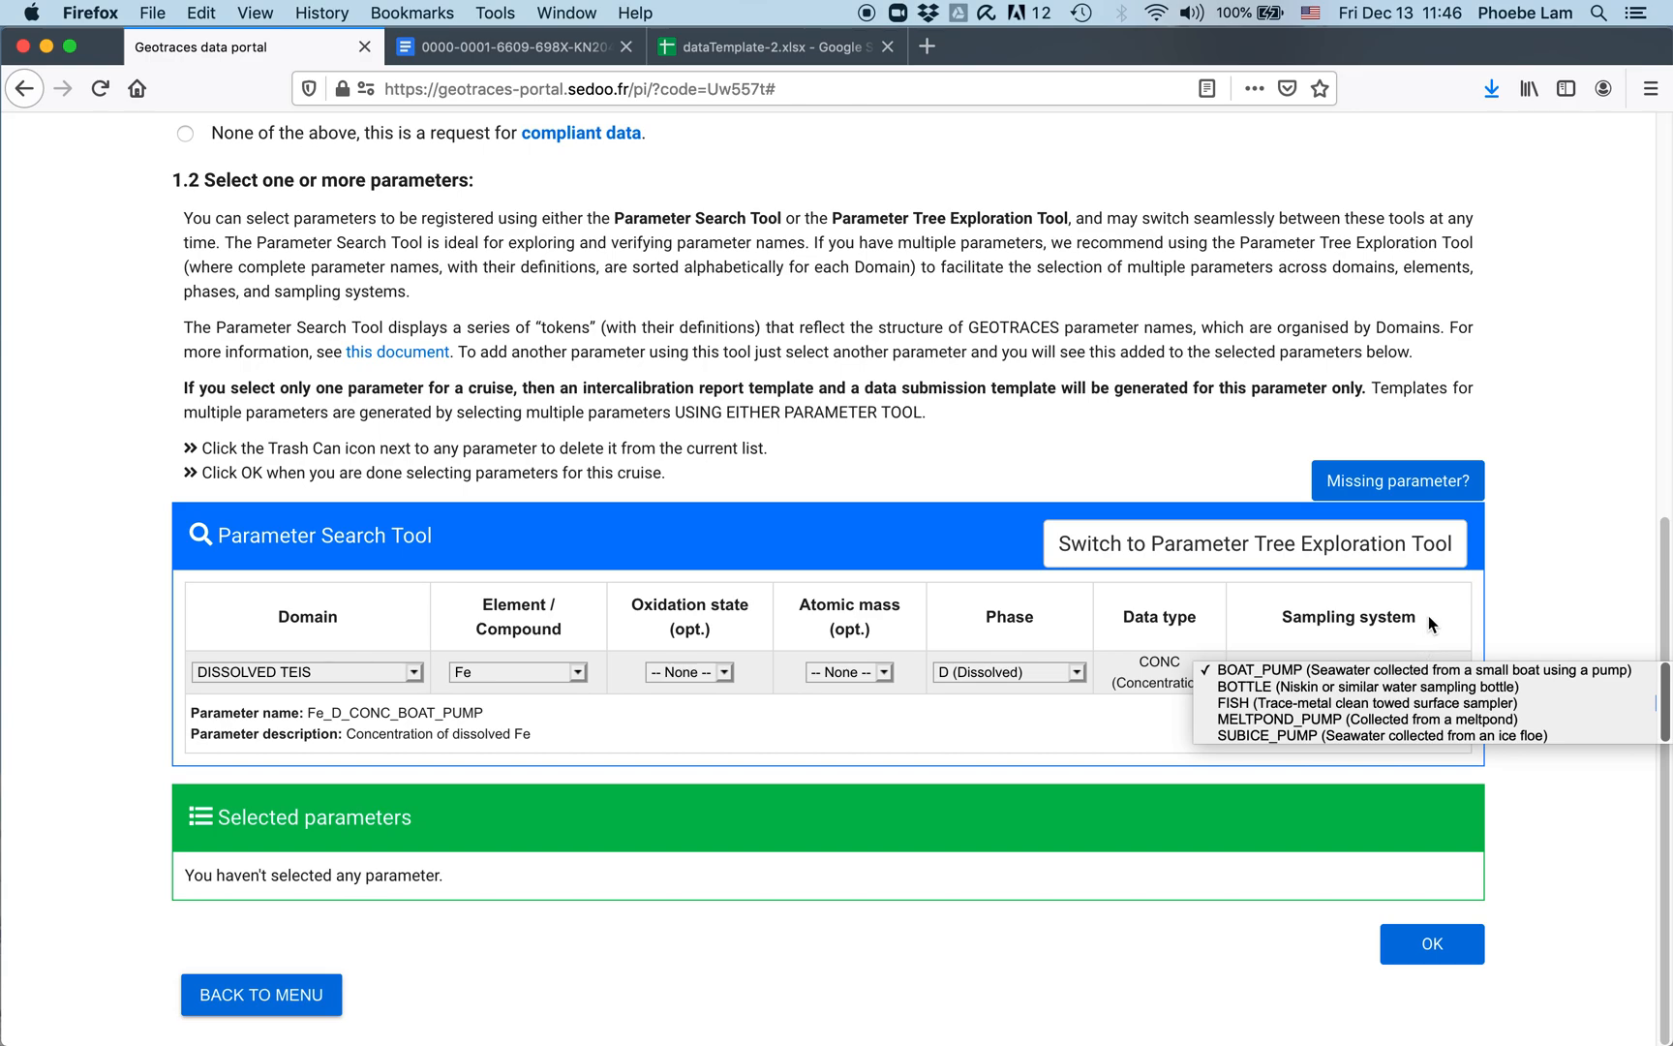
{"action": "left_click", "coordinate": [563, 695]}
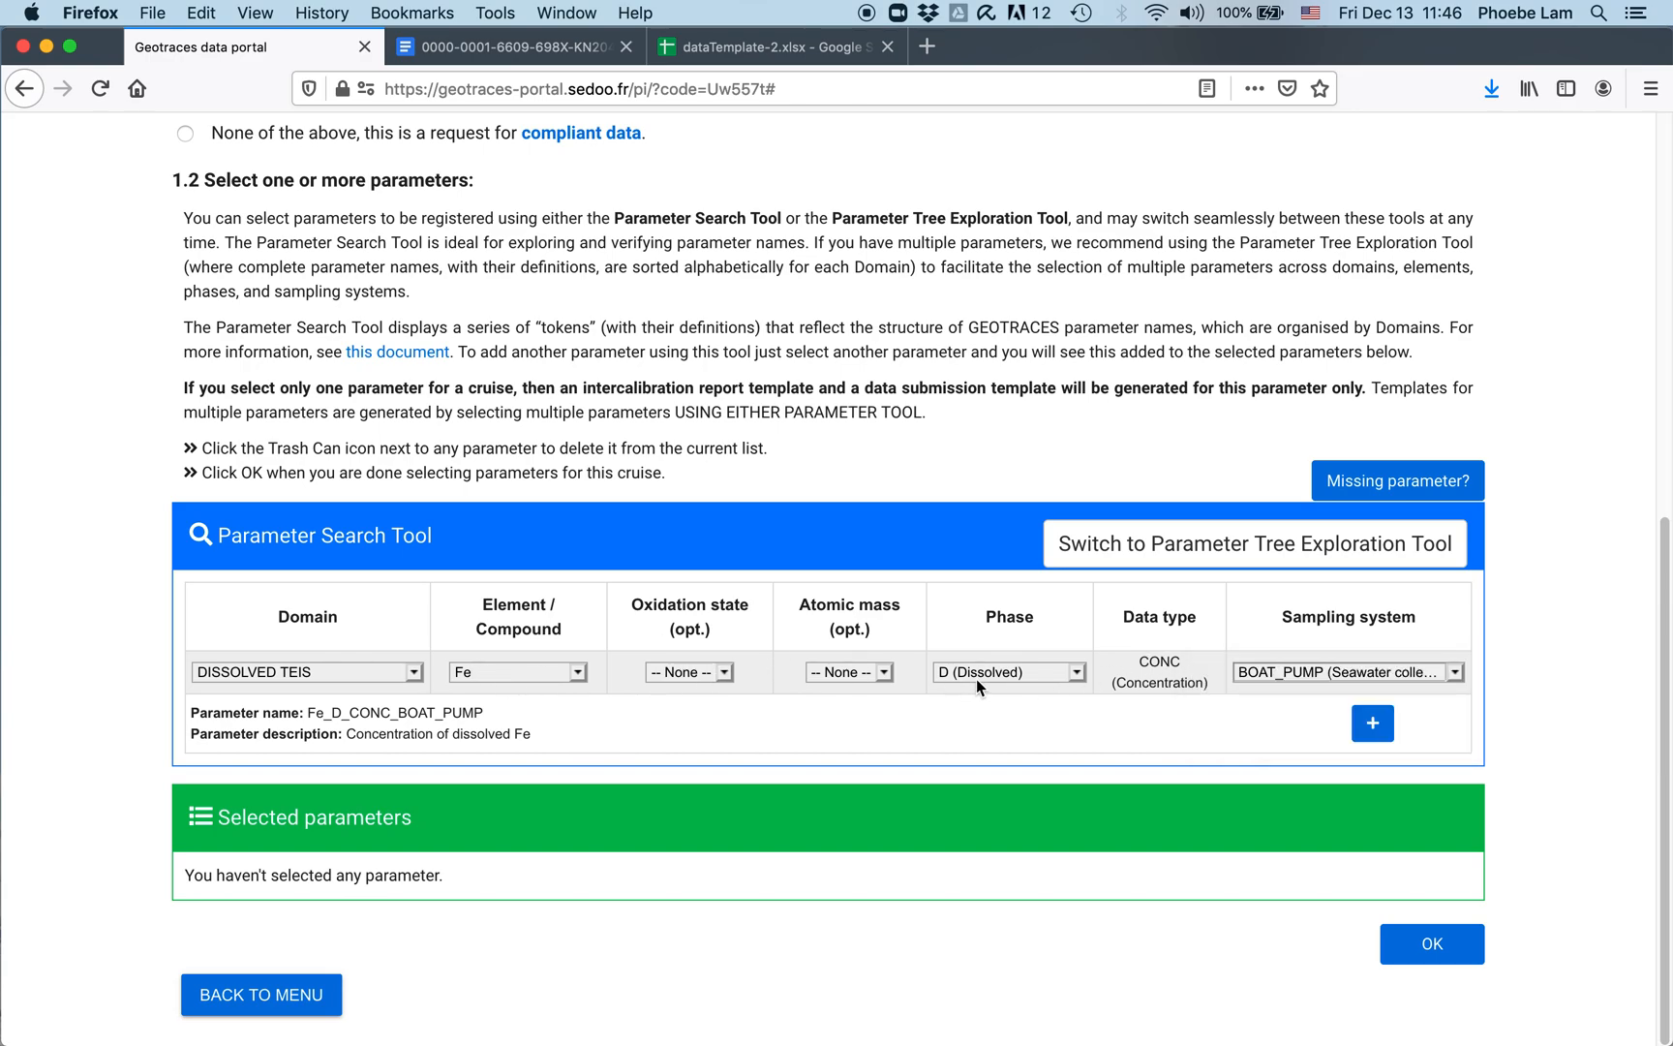
Step: Set atomic mass 56_54 and sampling system BOTTLE, then add Fe_56_54_D_DELTA_BOTTLE
{"action": "left_click", "coordinate": [883, 672]}
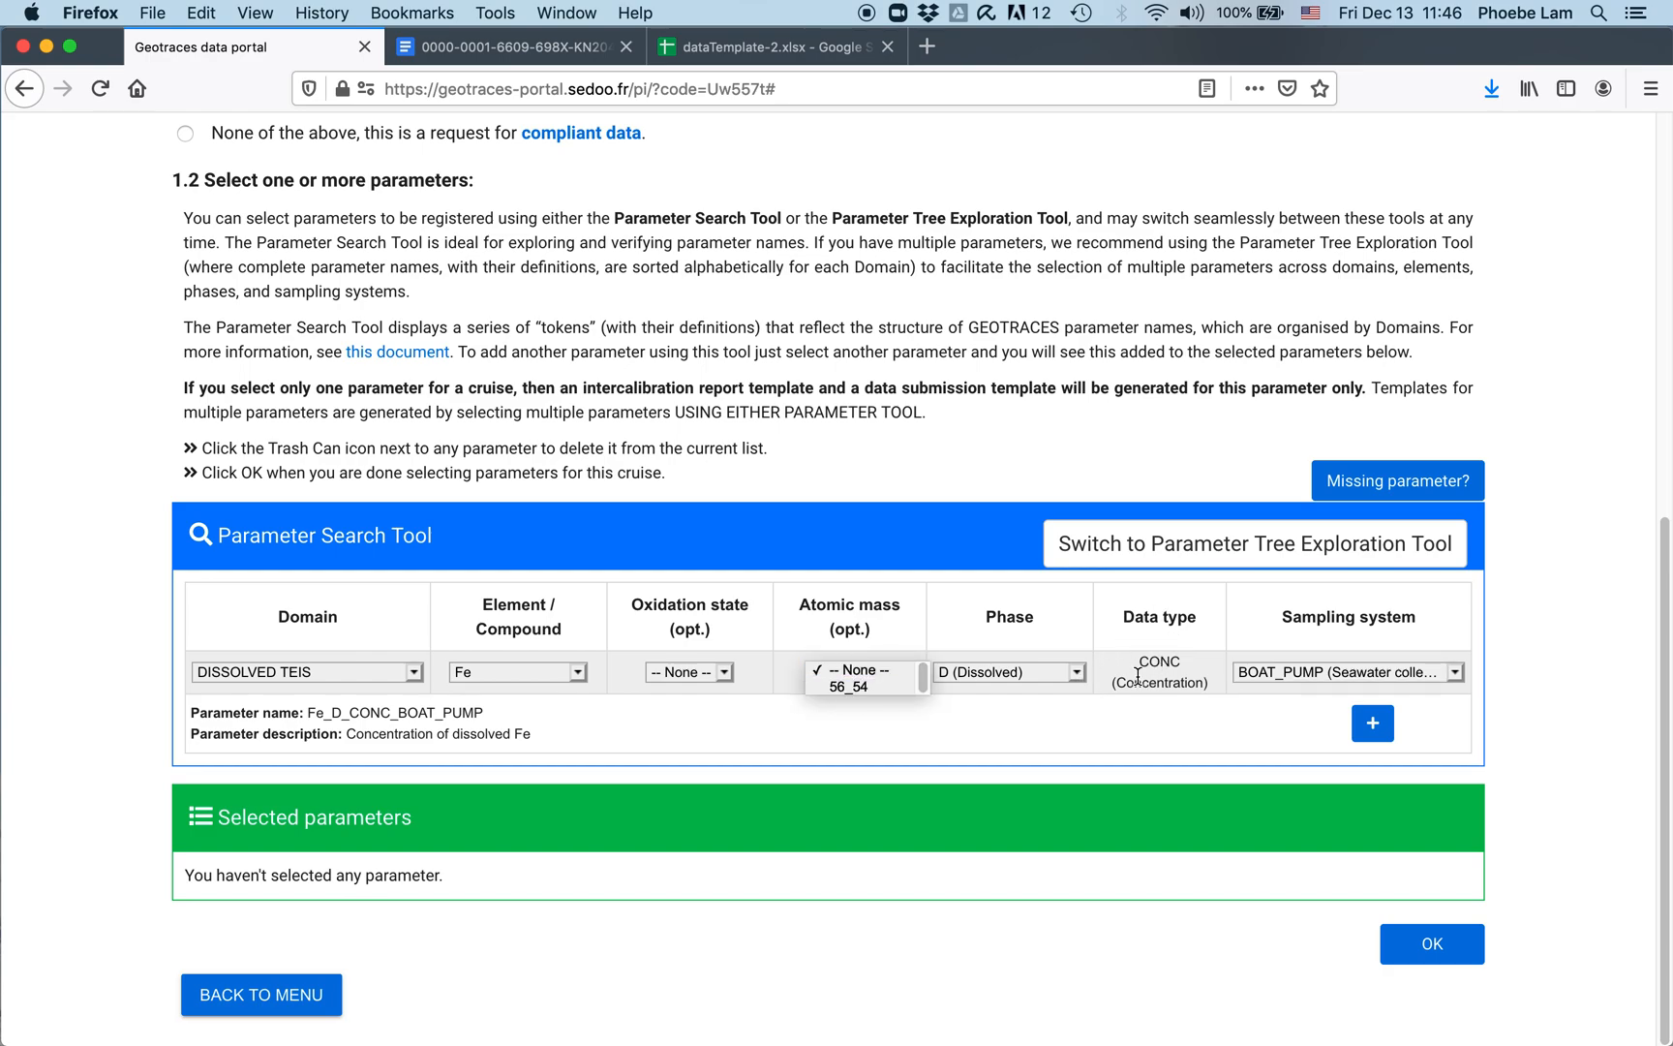
{"action": "left_click", "coordinate": [893, 685]}
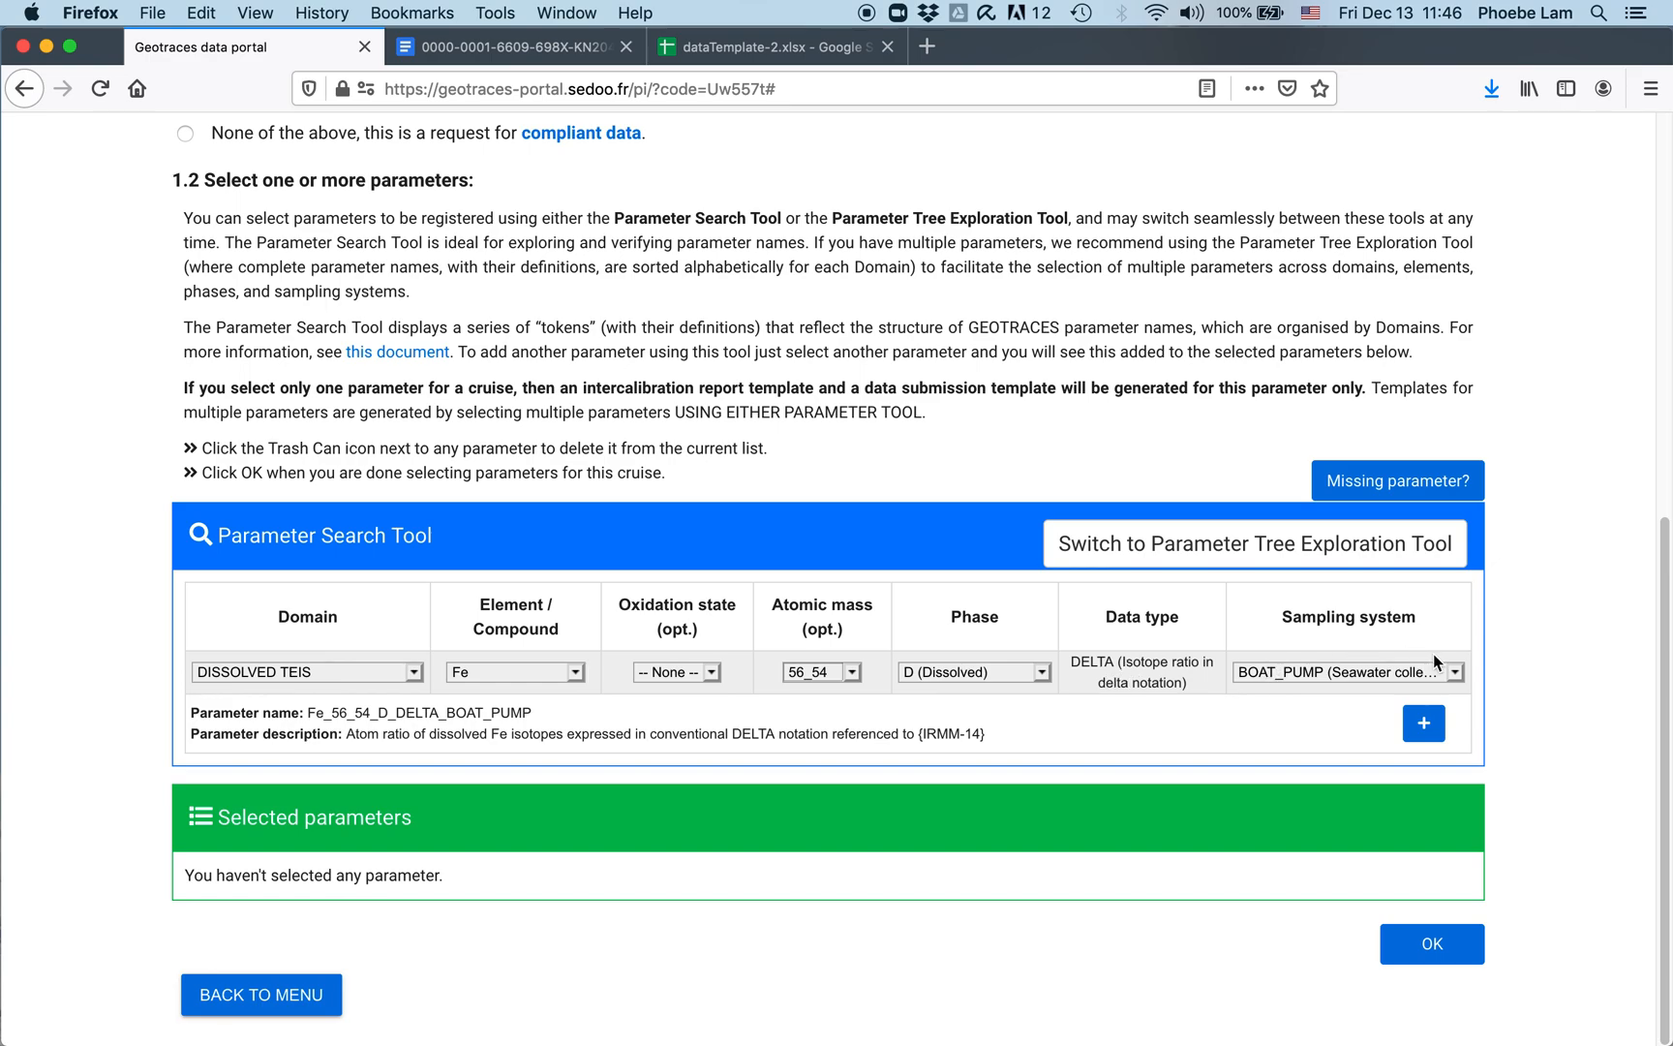
{"action": "left_click", "coordinate": [1455, 672]}
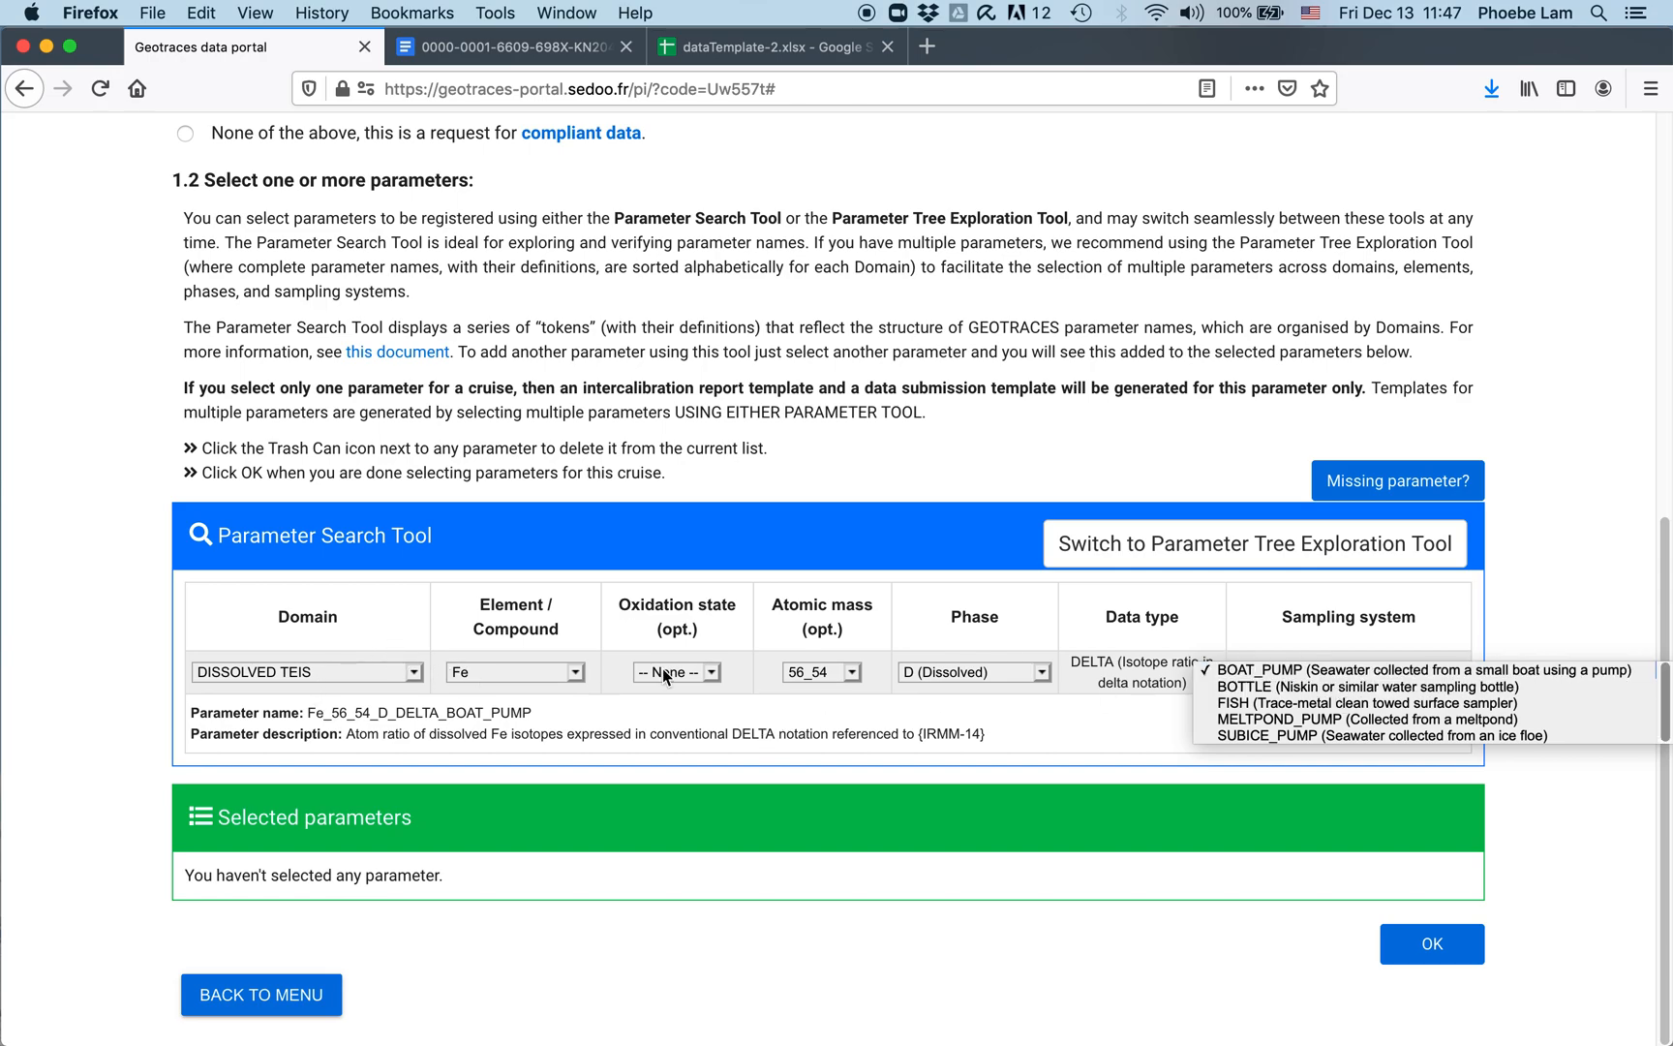
{"action": "left_click", "coordinate": [1302, 685]}
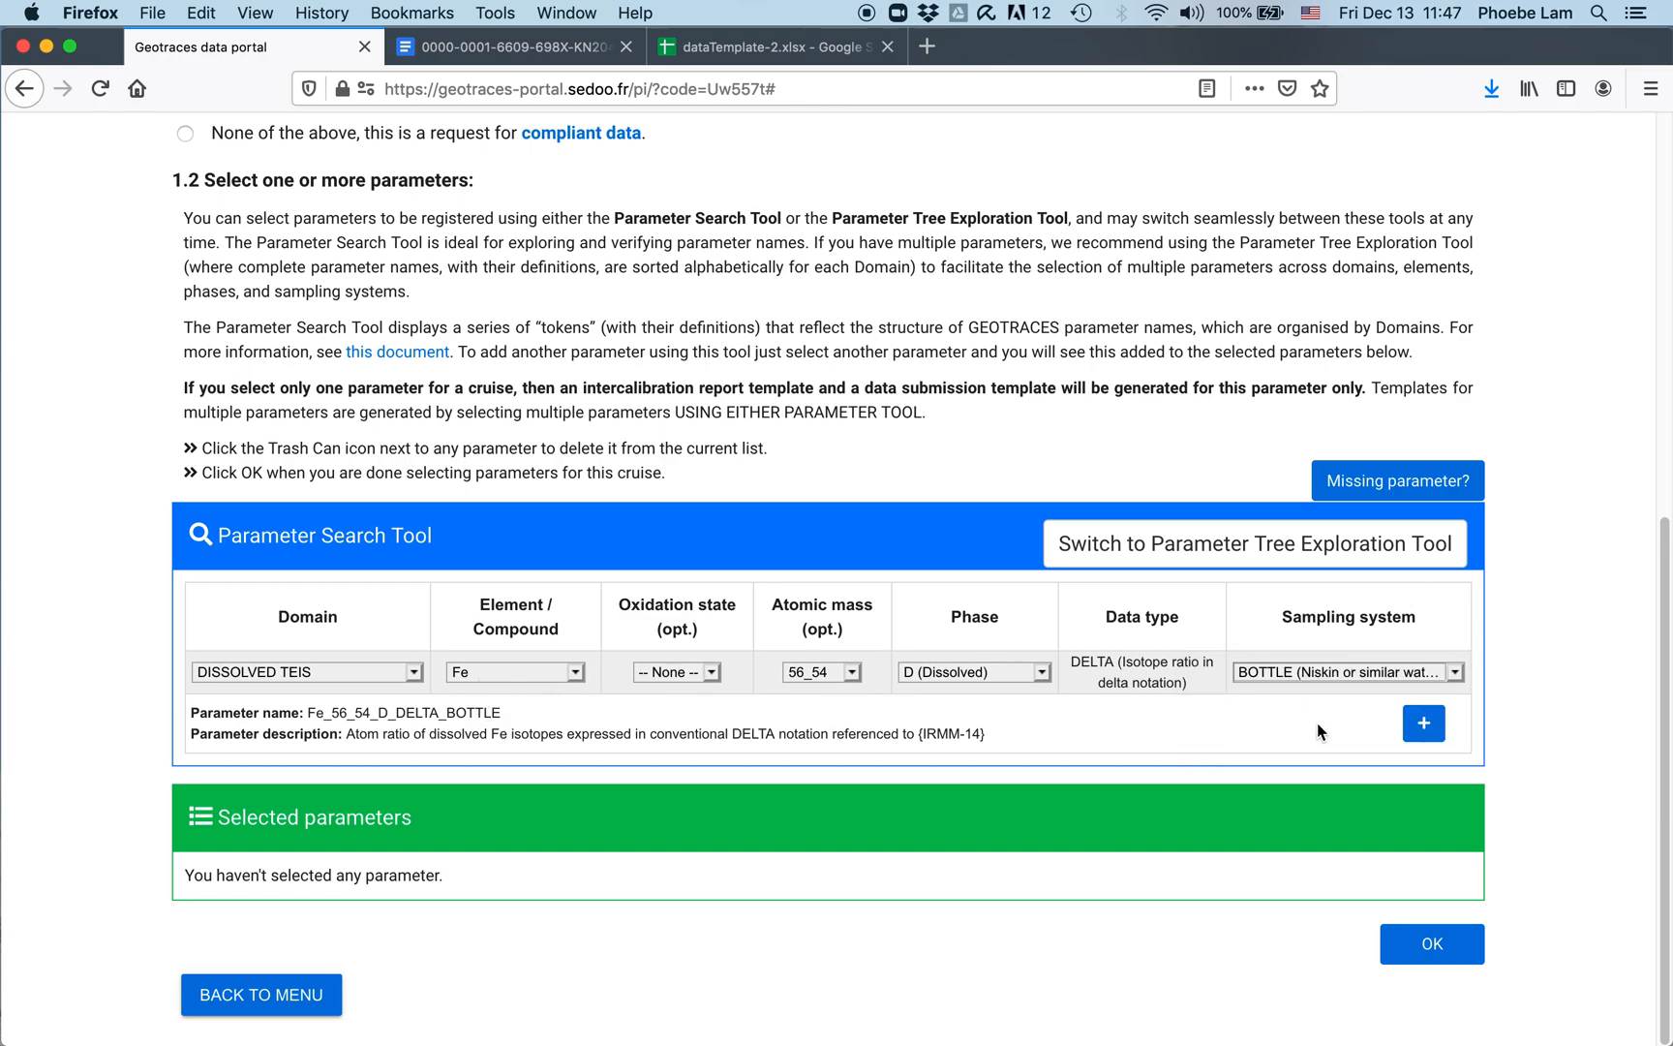
{"action": "left_click", "coordinate": [1425, 724]}
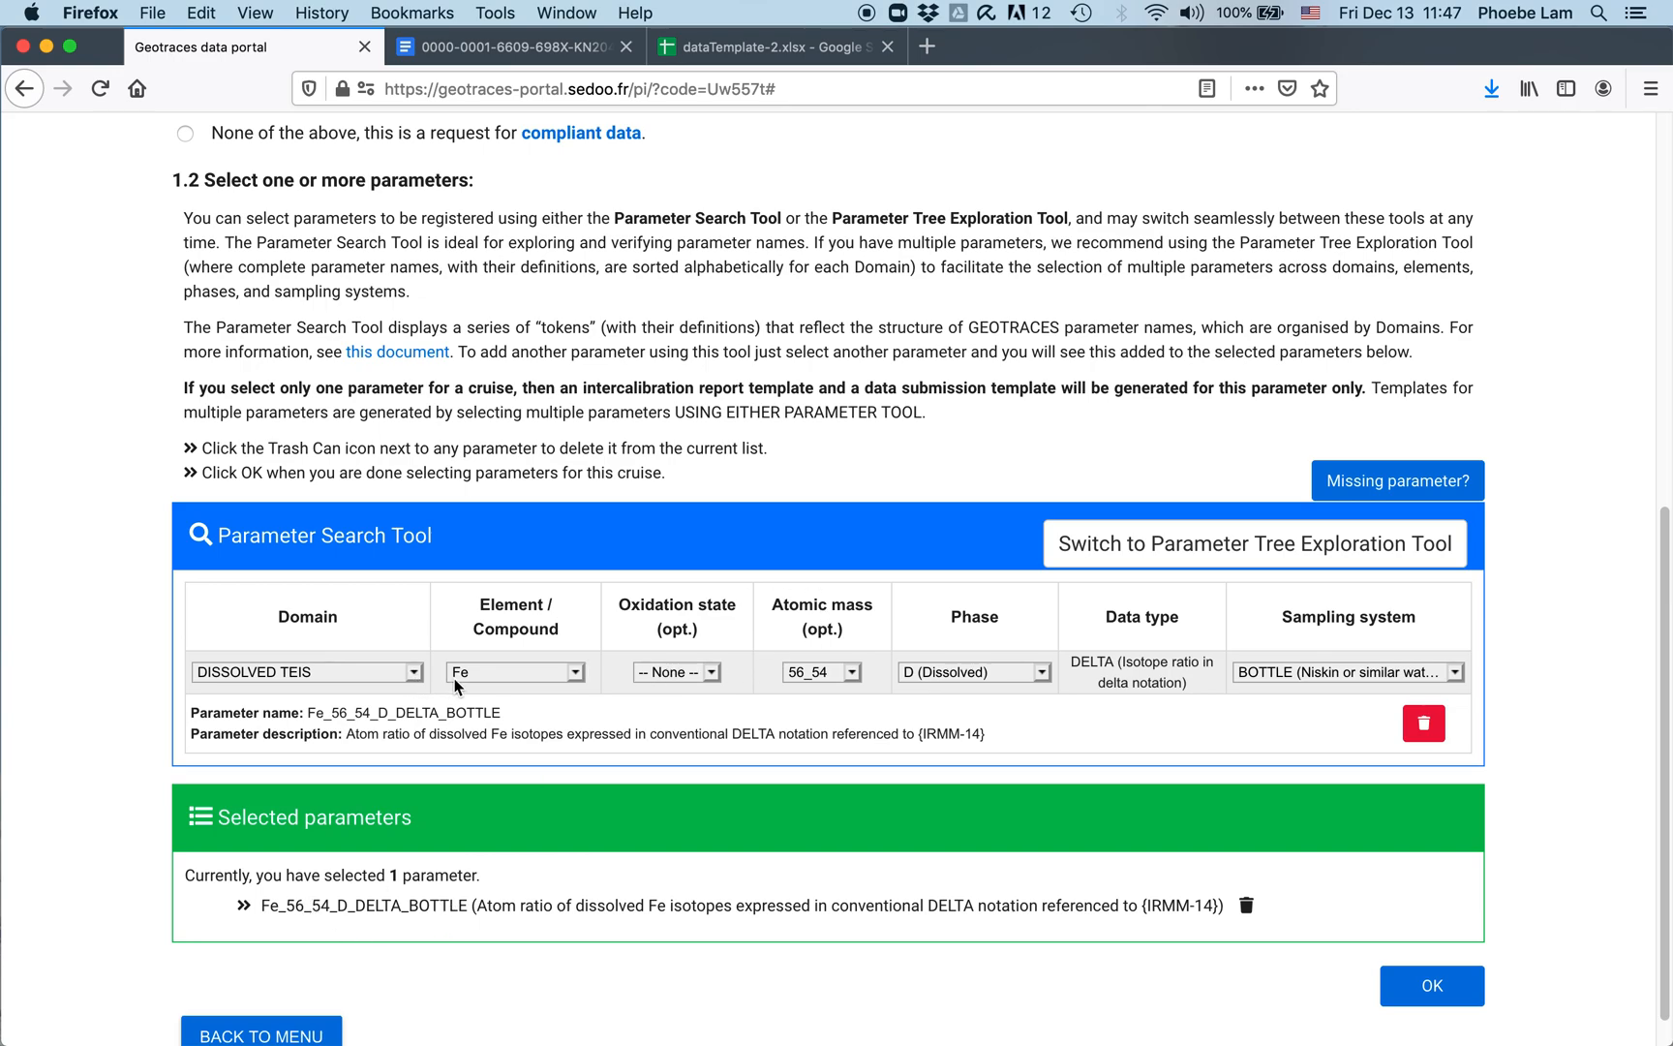
Step: Add Fe_D_CONC_BOTTLE (atomic mass None) and Fe_S_CONC_BOTTLE (phase S, Soluble)
{"action": "left_click", "coordinate": [852, 672]}
{"action": "left_click", "coordinate": [855, 655]}
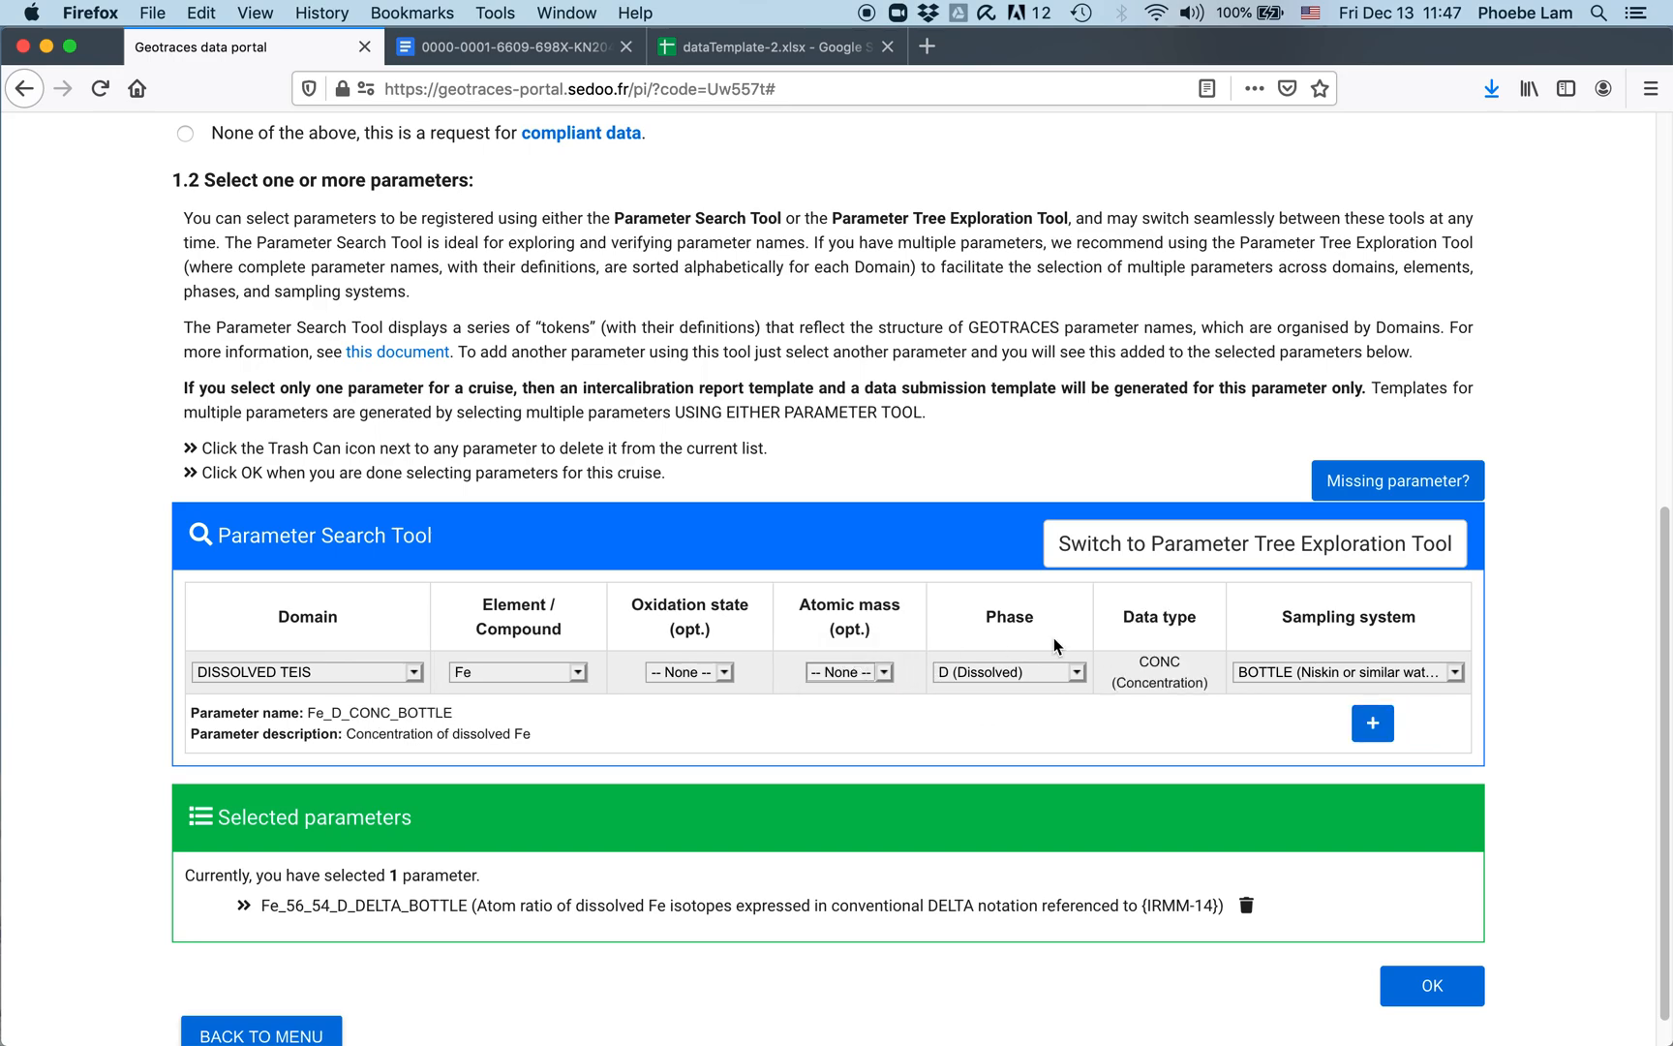
{"action": "left_click", "coordinate": [1367, 725]}
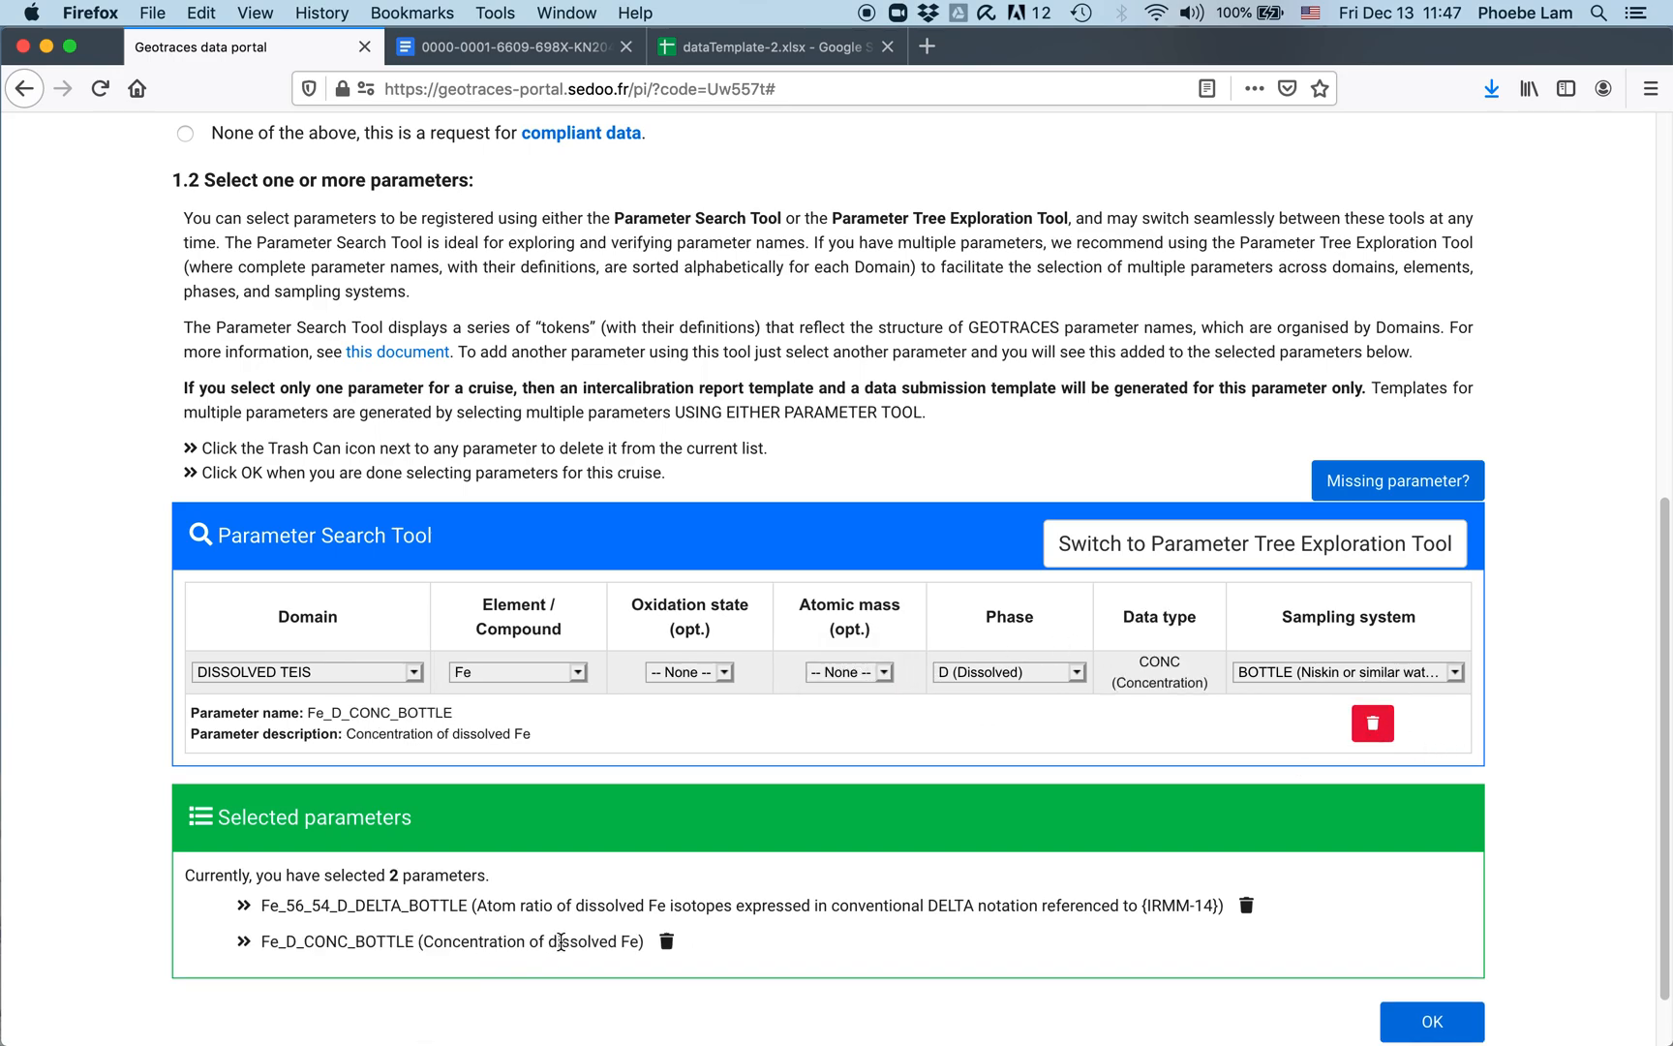
{"action": "left_click", "coordinate": [1075, 678]}
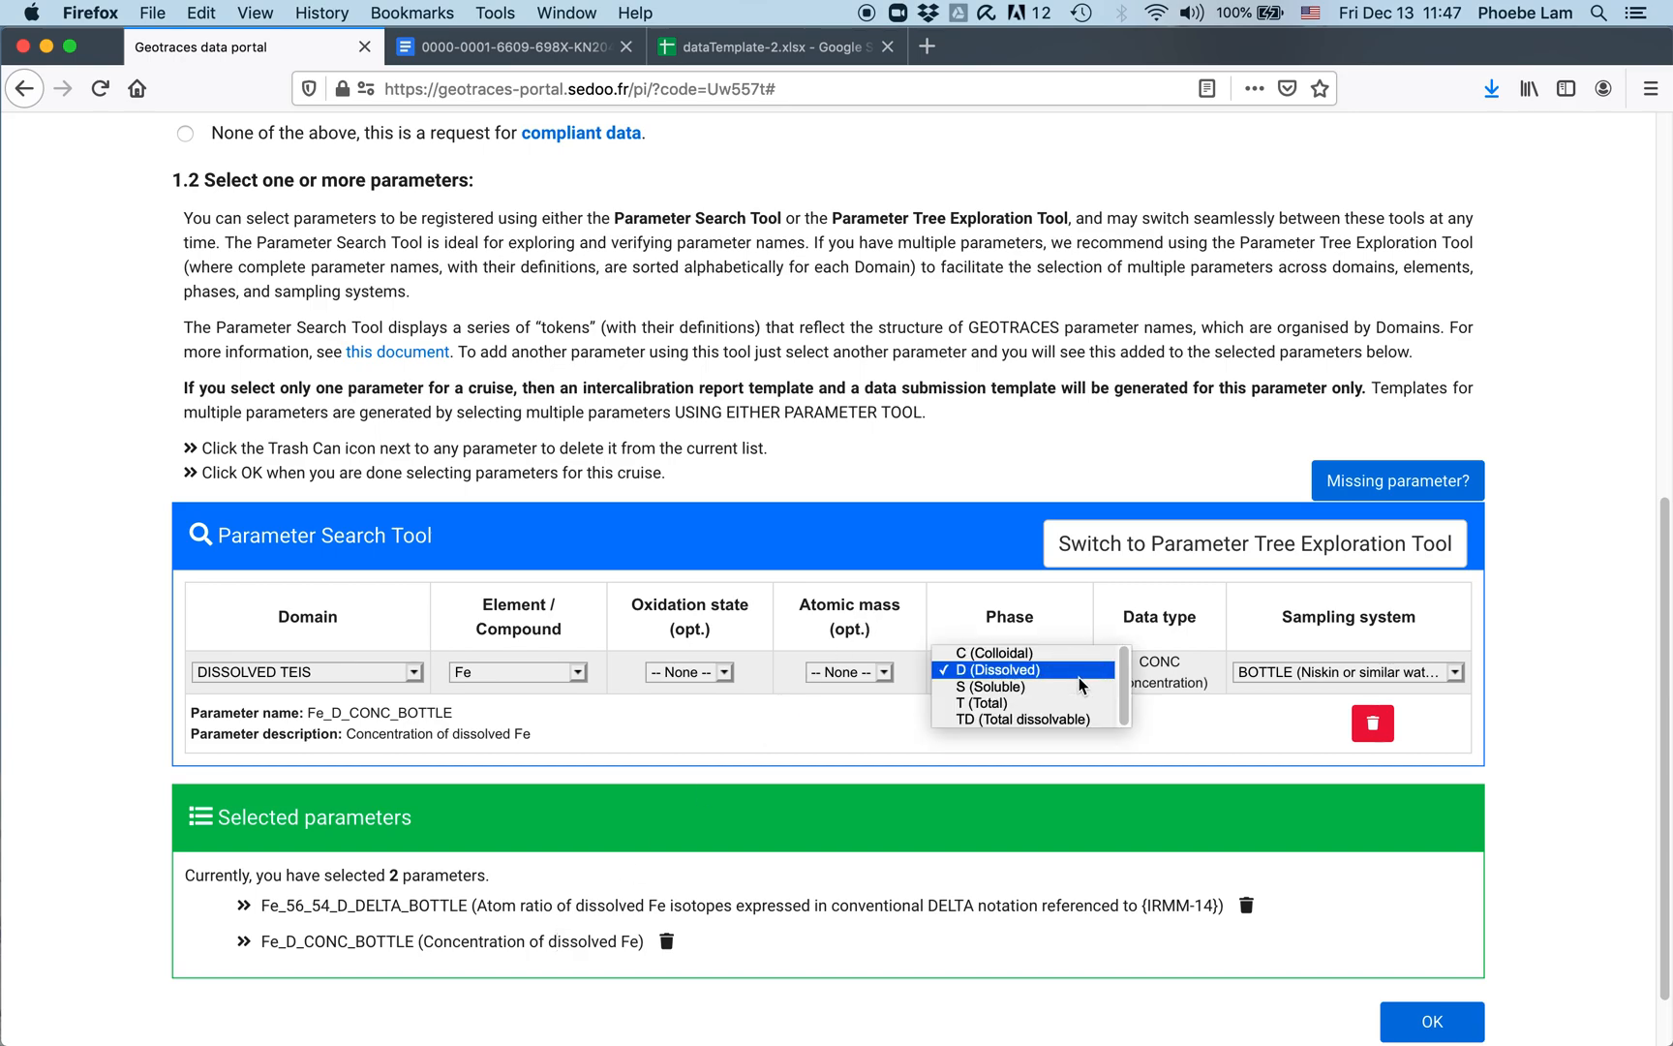
{"action": "left_click", "coordinate": [1079, 687]}
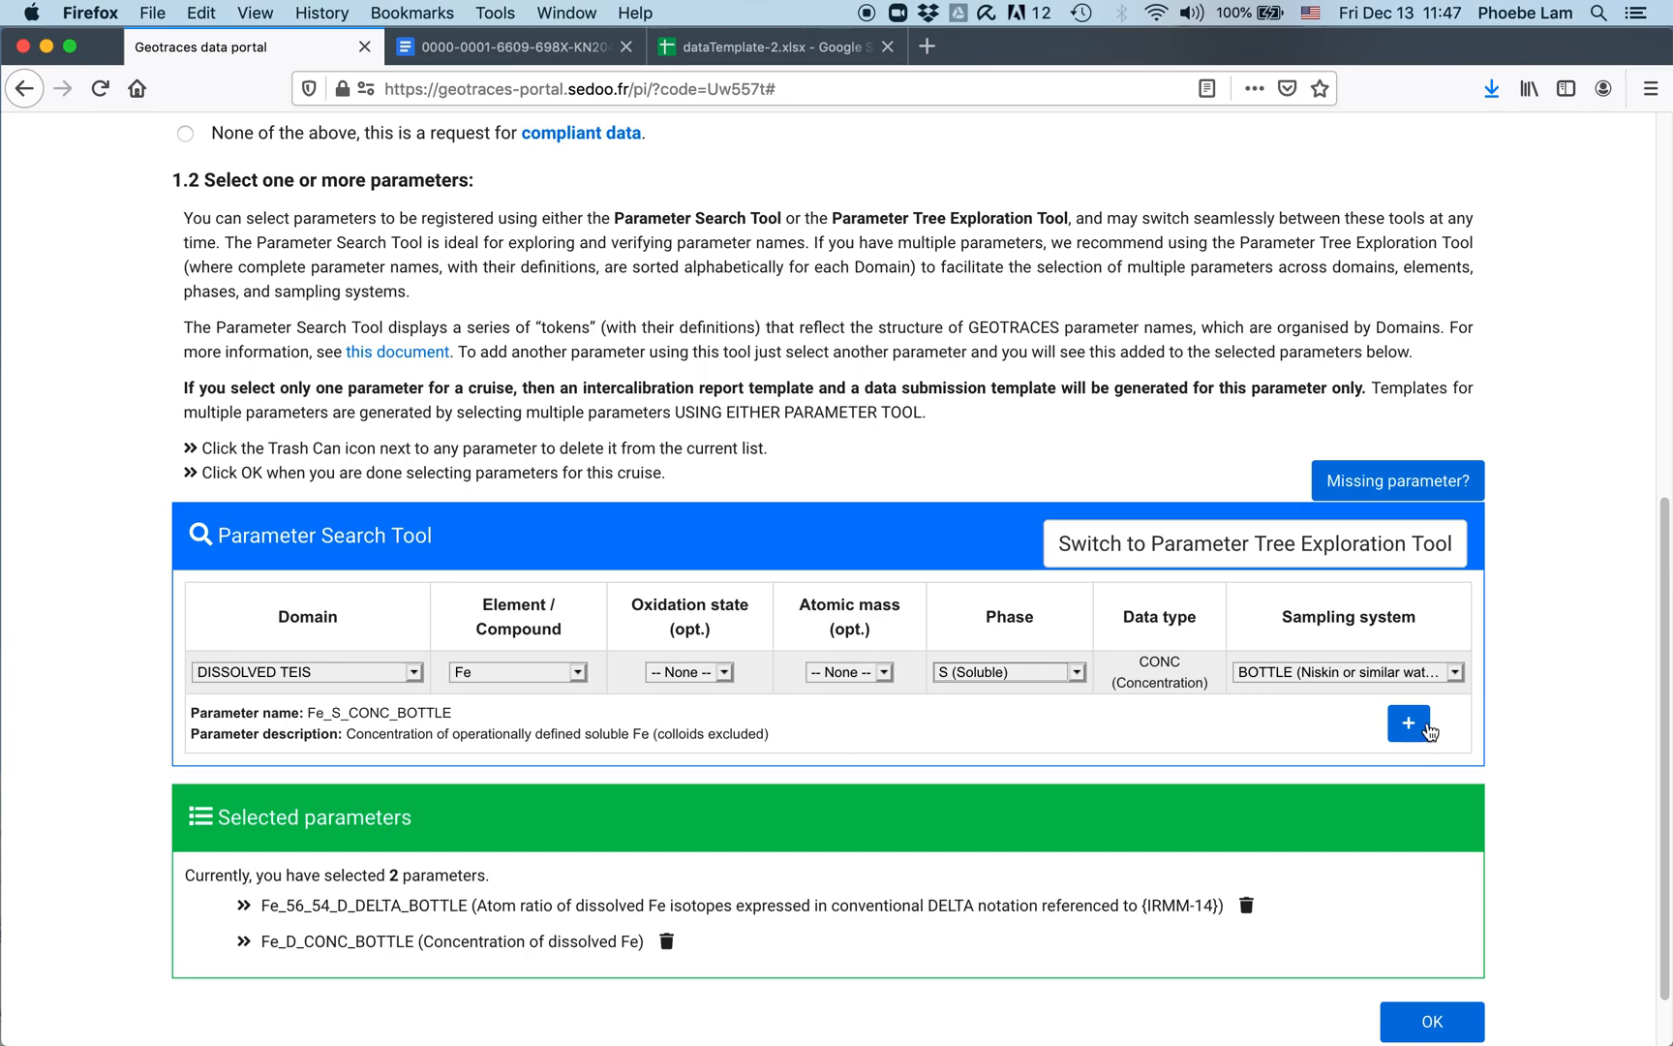
{"action": "left_click", "coordinate": [1408, 728]}
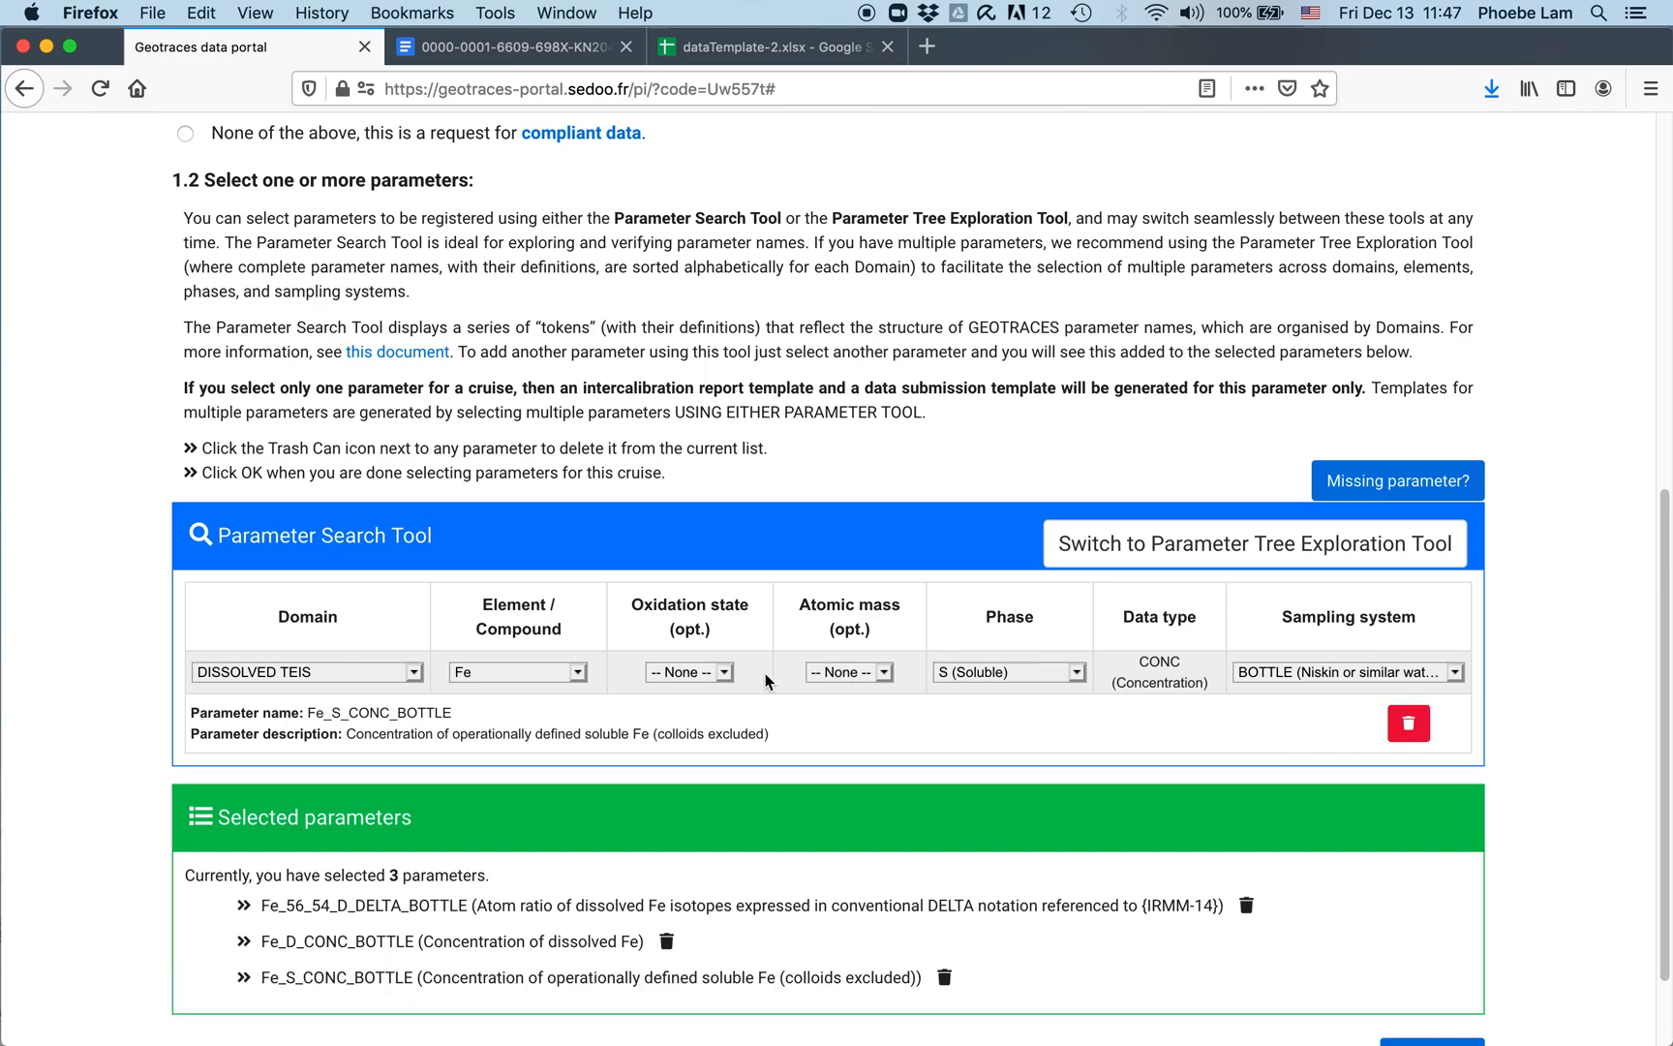
Step: Set phase back to D and sampling system to FISH, then add Fe_D_CONC_FISH
{"action": "left_click", "coordinate": [1077, 675]}
{"action": "left_click", "coordinate": [1077, 675]}
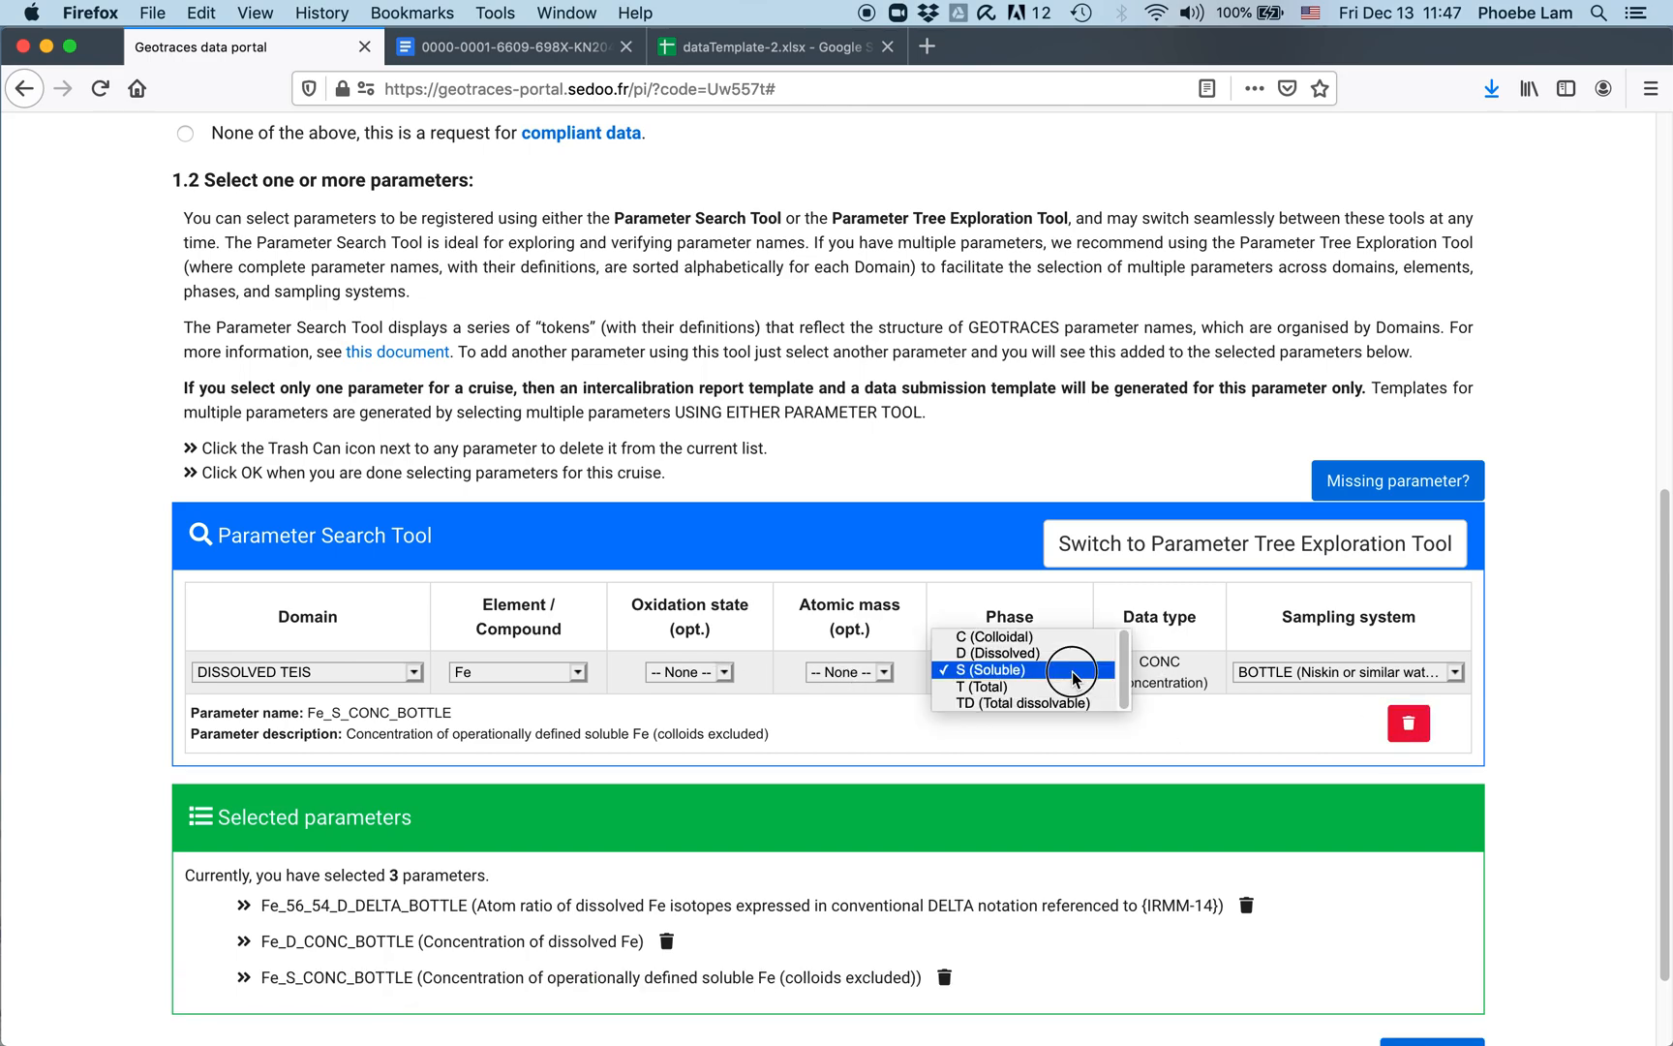
{"action": "left_click", "coordinate": [1071, 652]}
{"action": "left_click", "coordinate": [1434, 669]}
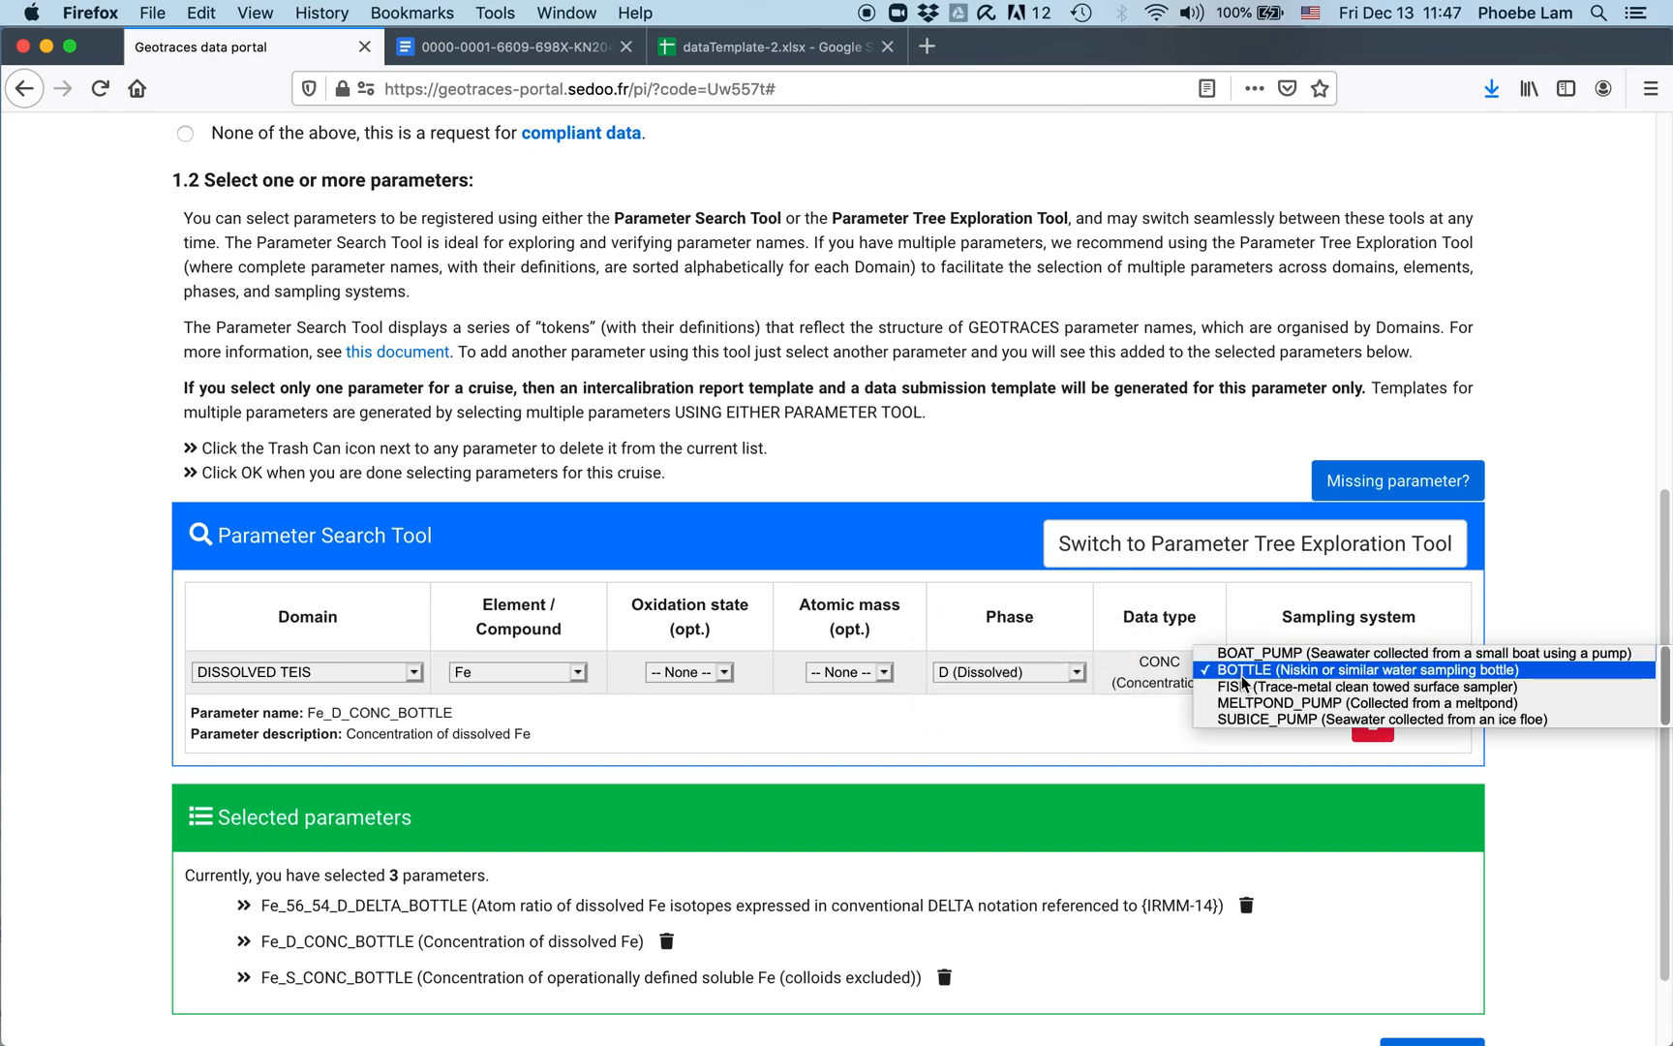
{"action": "left_click", "coordinate": [1244, 686]}
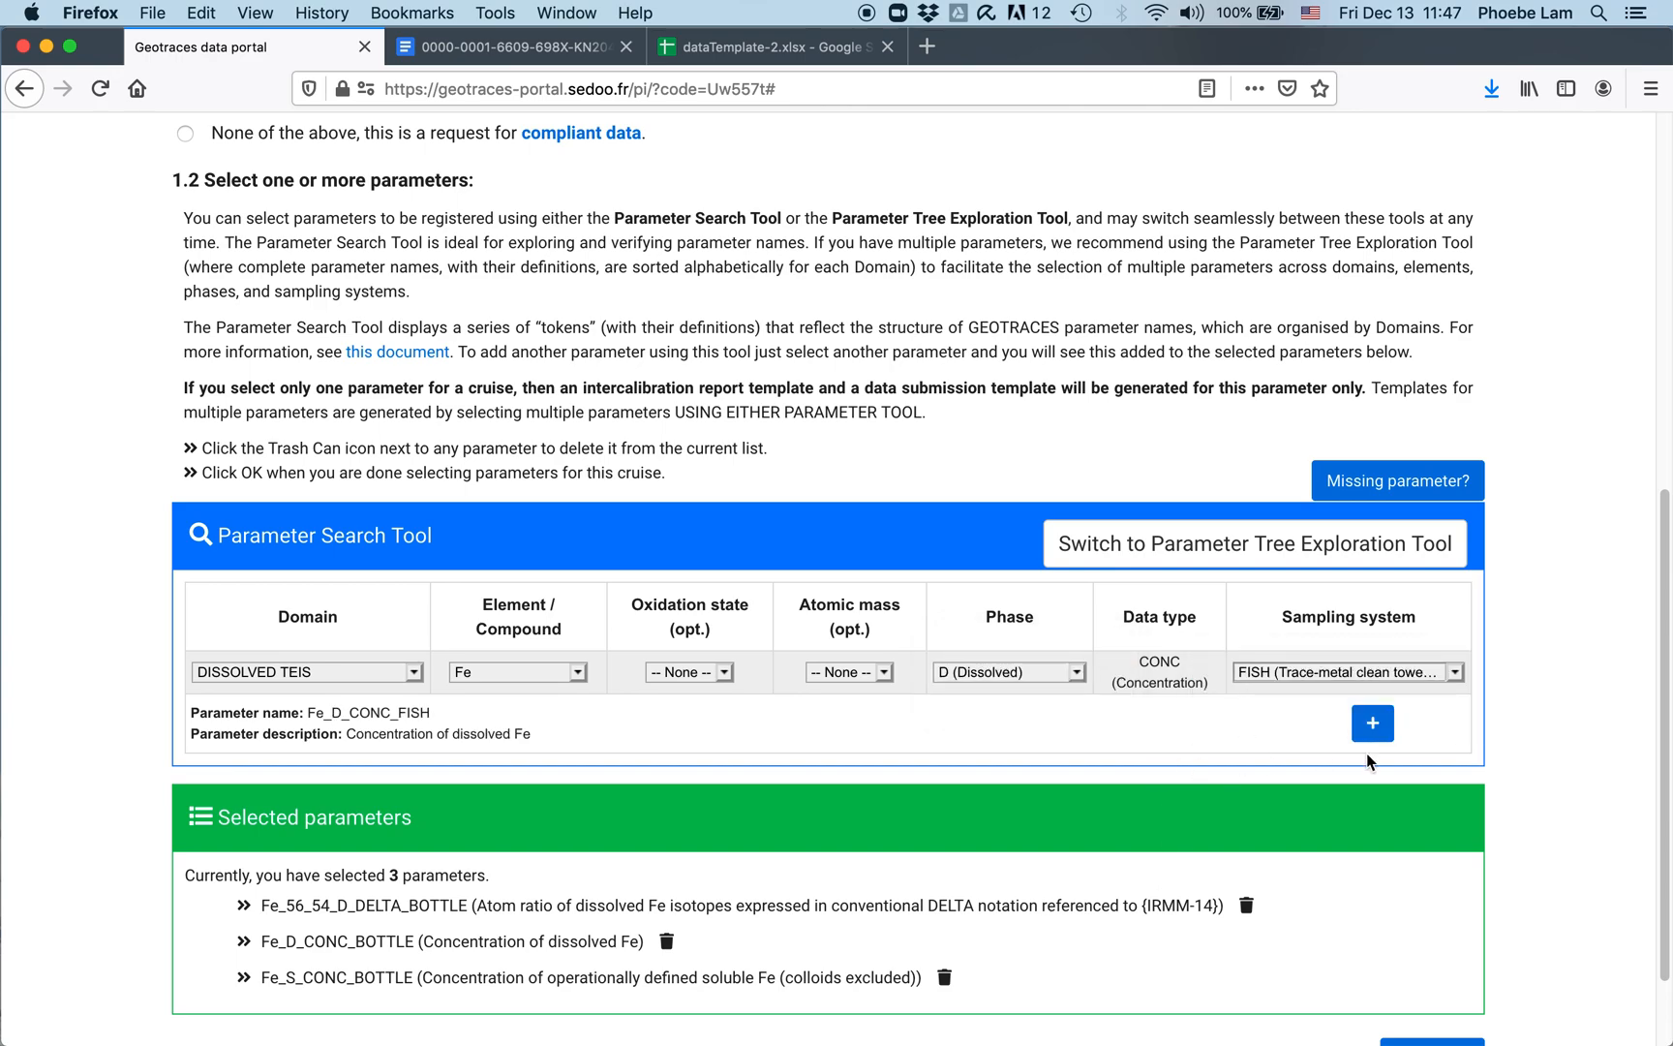
{"action": "left_click", "coordinate": [1371, 726]}
{"action": "scroll", "coordinate": [978, 777], "scroll_direction": "down", "scroll_amount": 3}
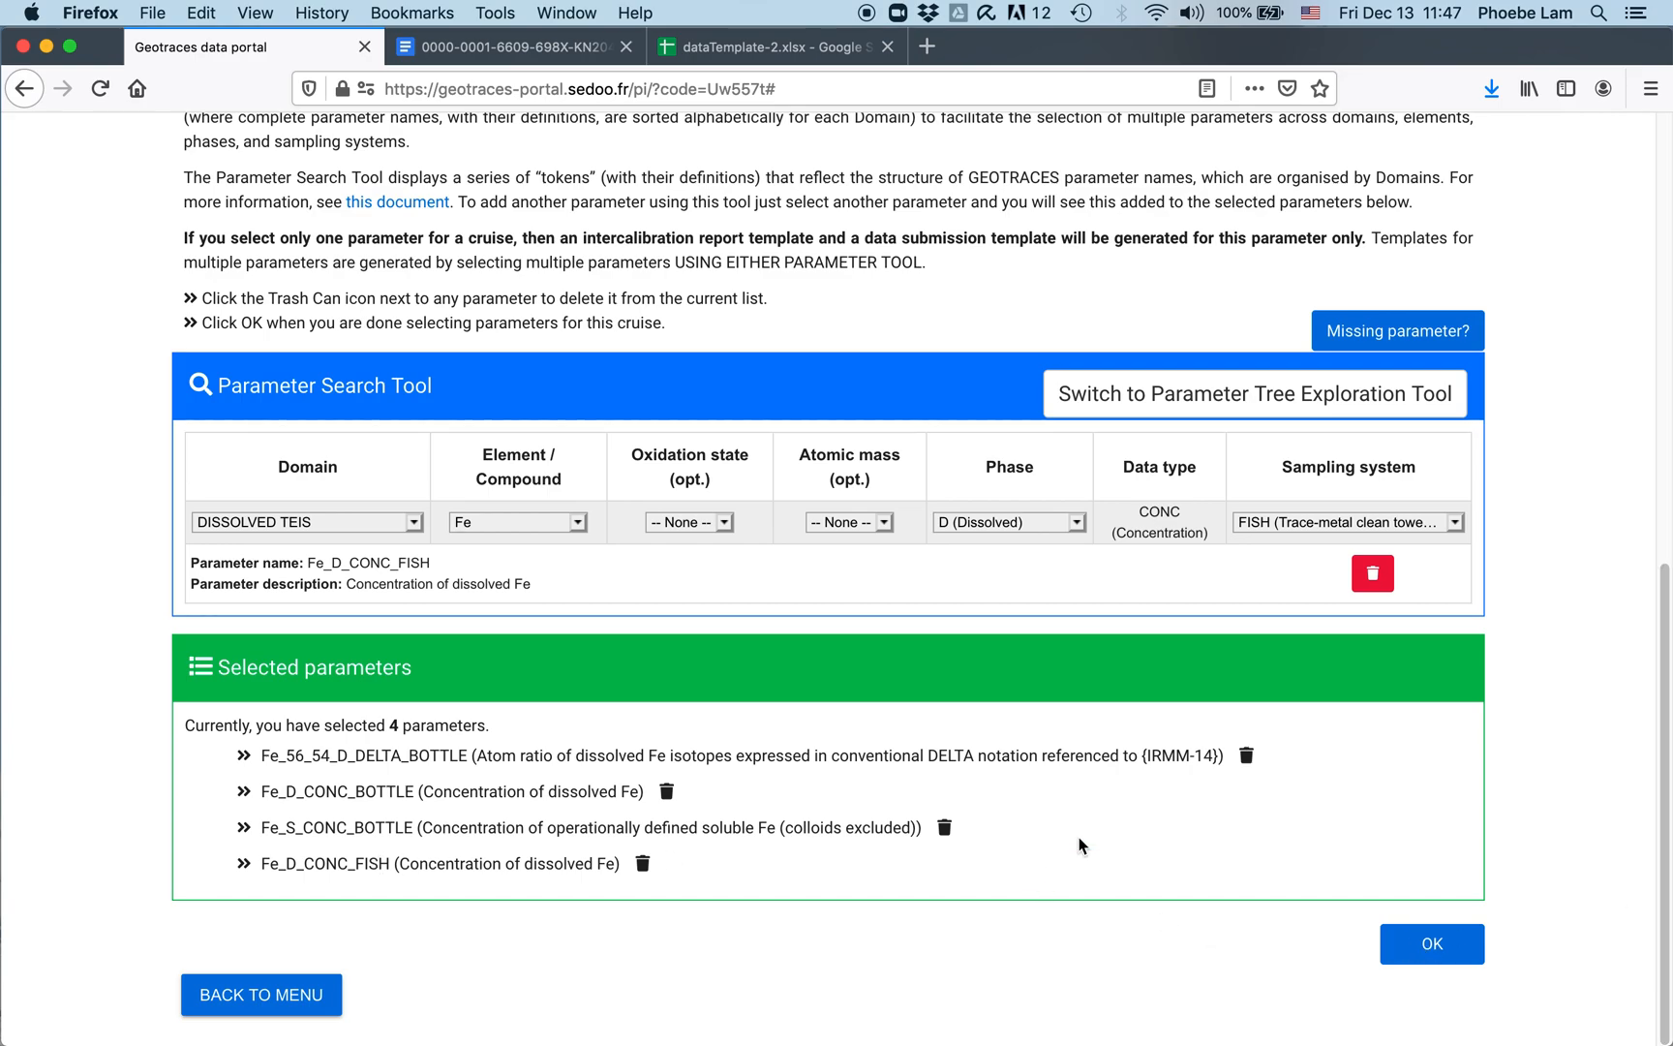
Step: Switch to the Parameter Tree Exploration Tool and expand the DISSOLVED TEIS domain
{"action": "left_click", "coordinate": [1252, 397]}
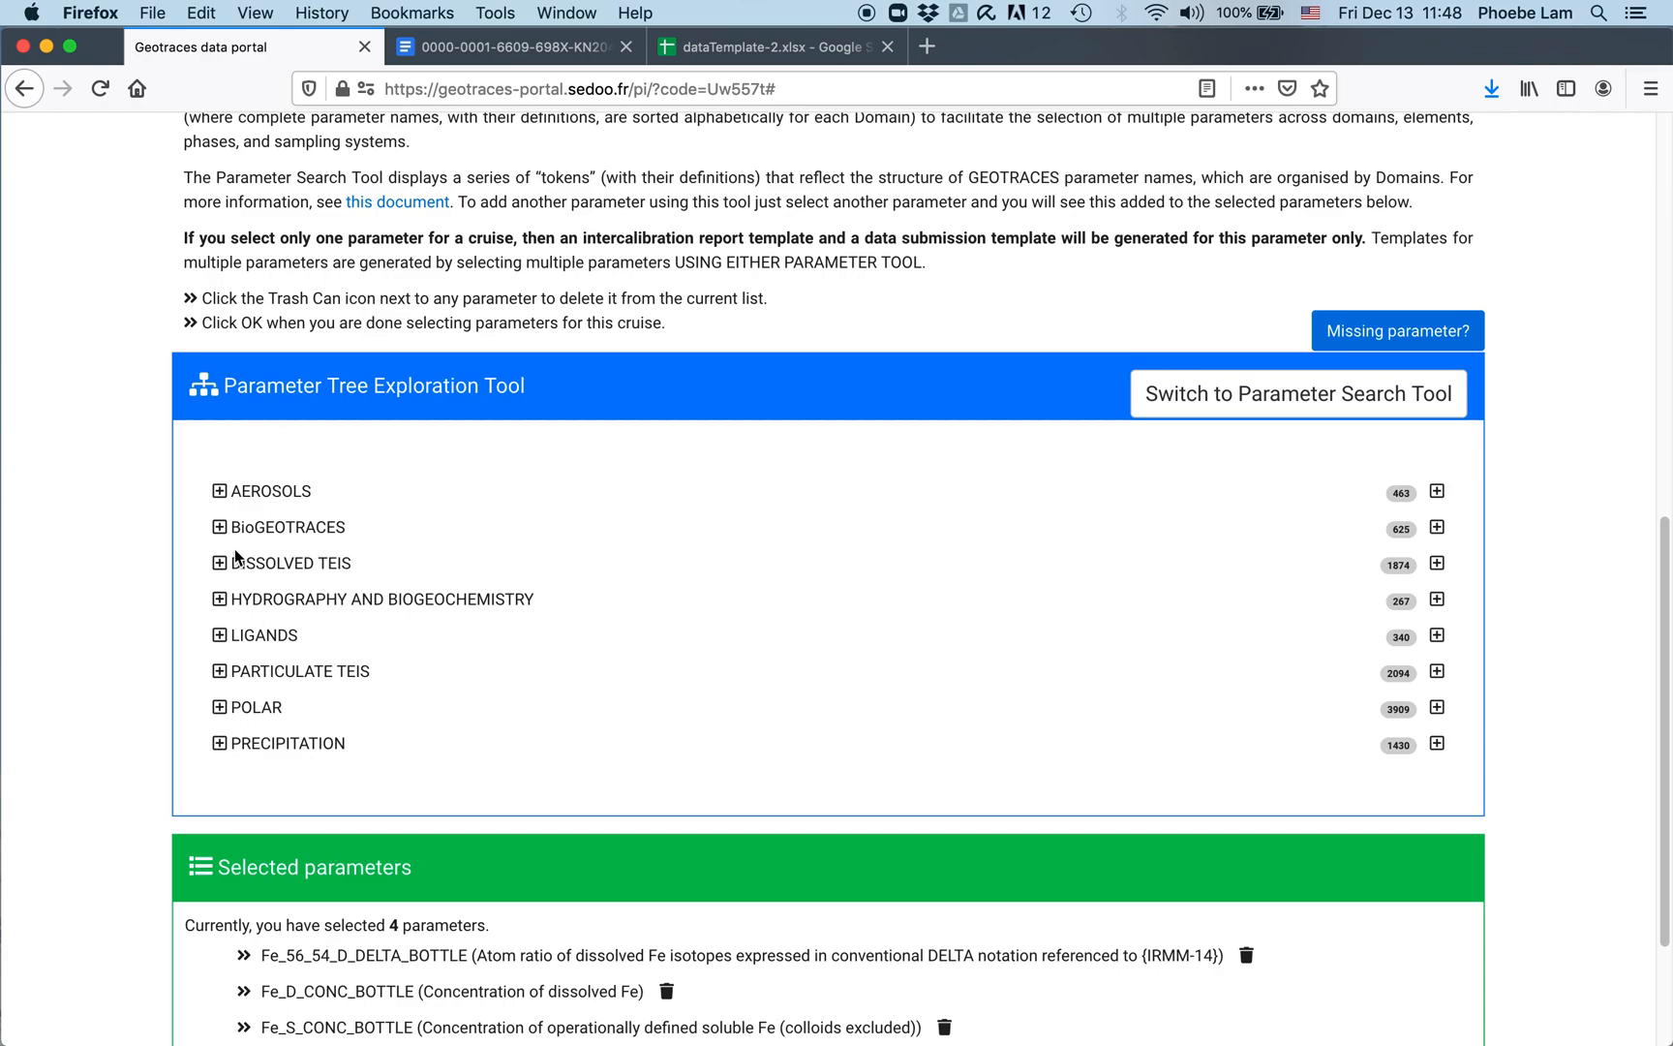
{"action": "left_click", "coordinate": [220, 564]}
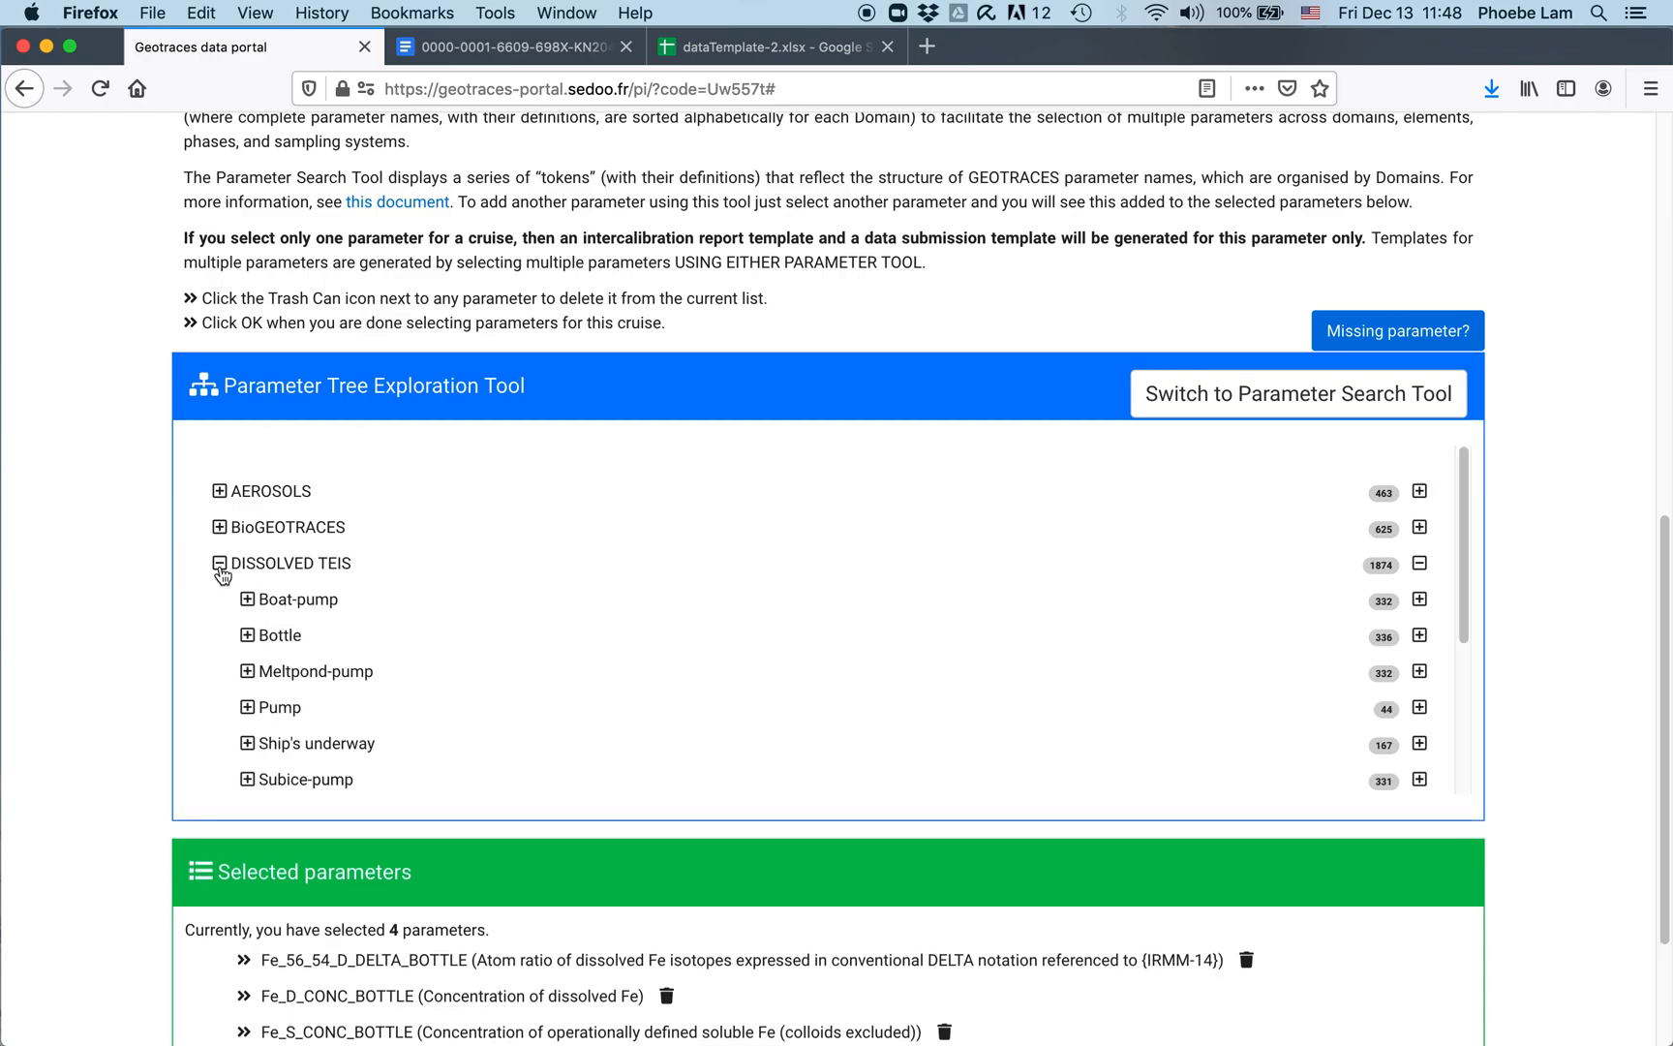
{"action": "scroll", "coordinate": [366, 578], "scroll_direction": "down", "scroll_amount": 2}
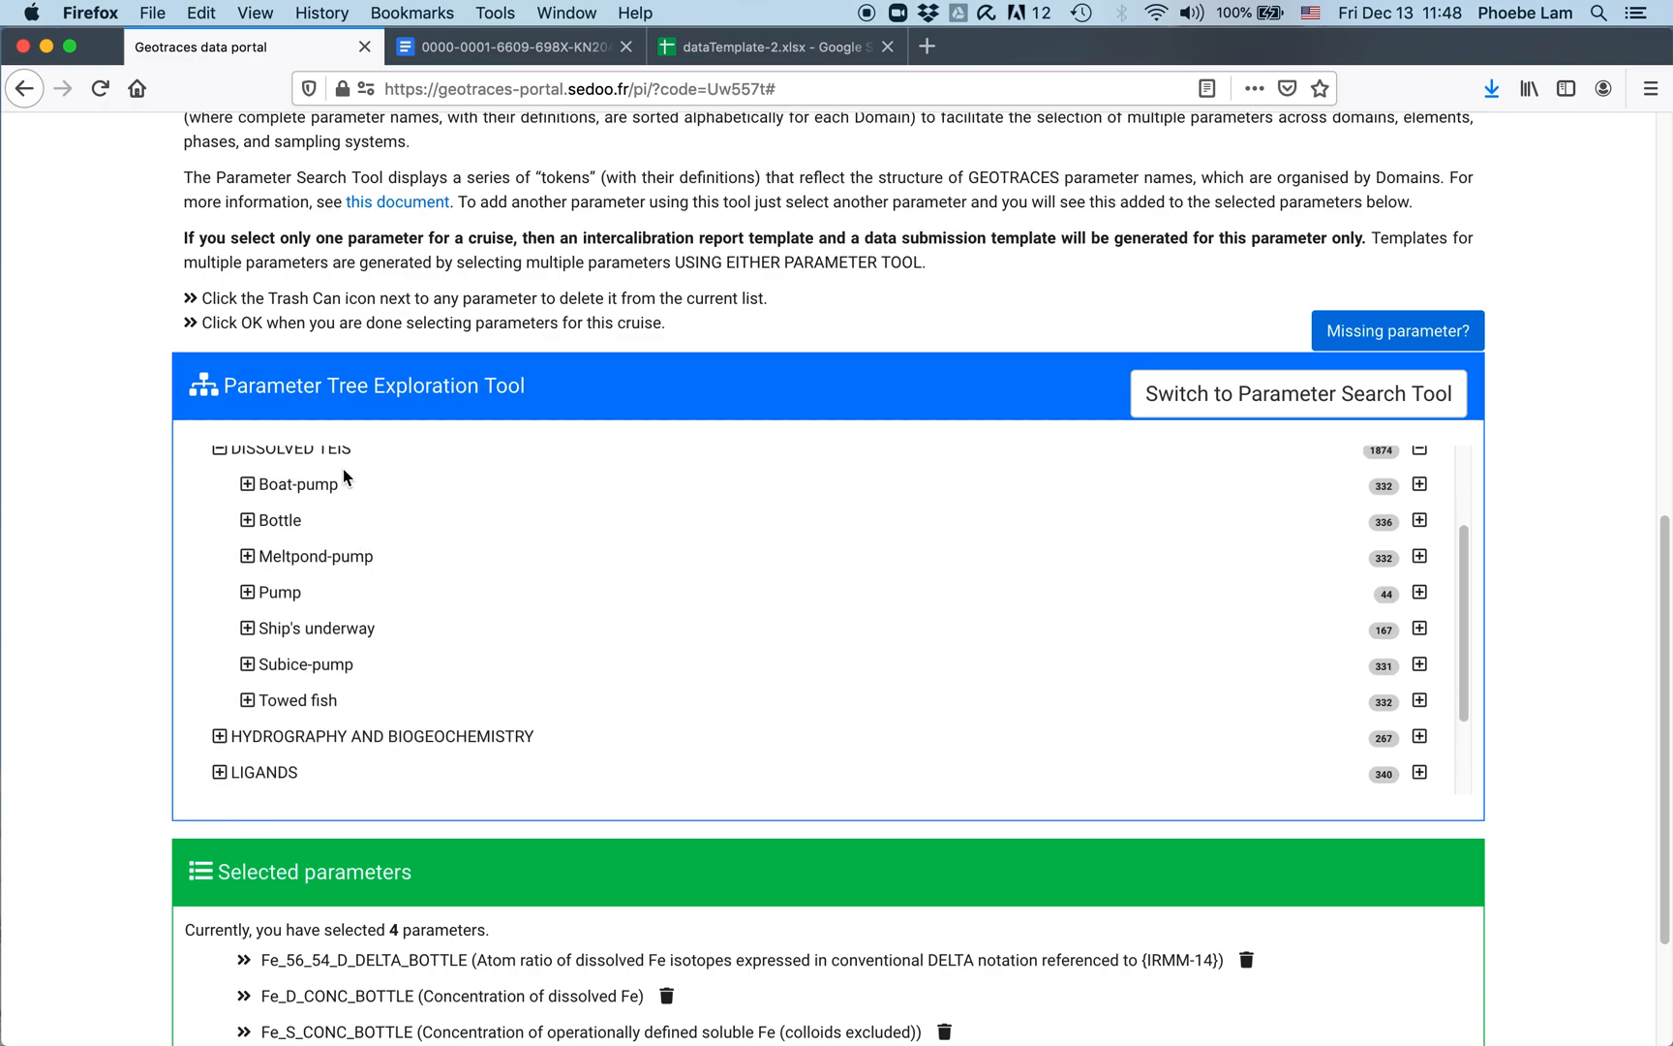
{"action": "scroll", "coordinate": [288, 489], "scroll_direction": "up", "scroll_amount": 2}
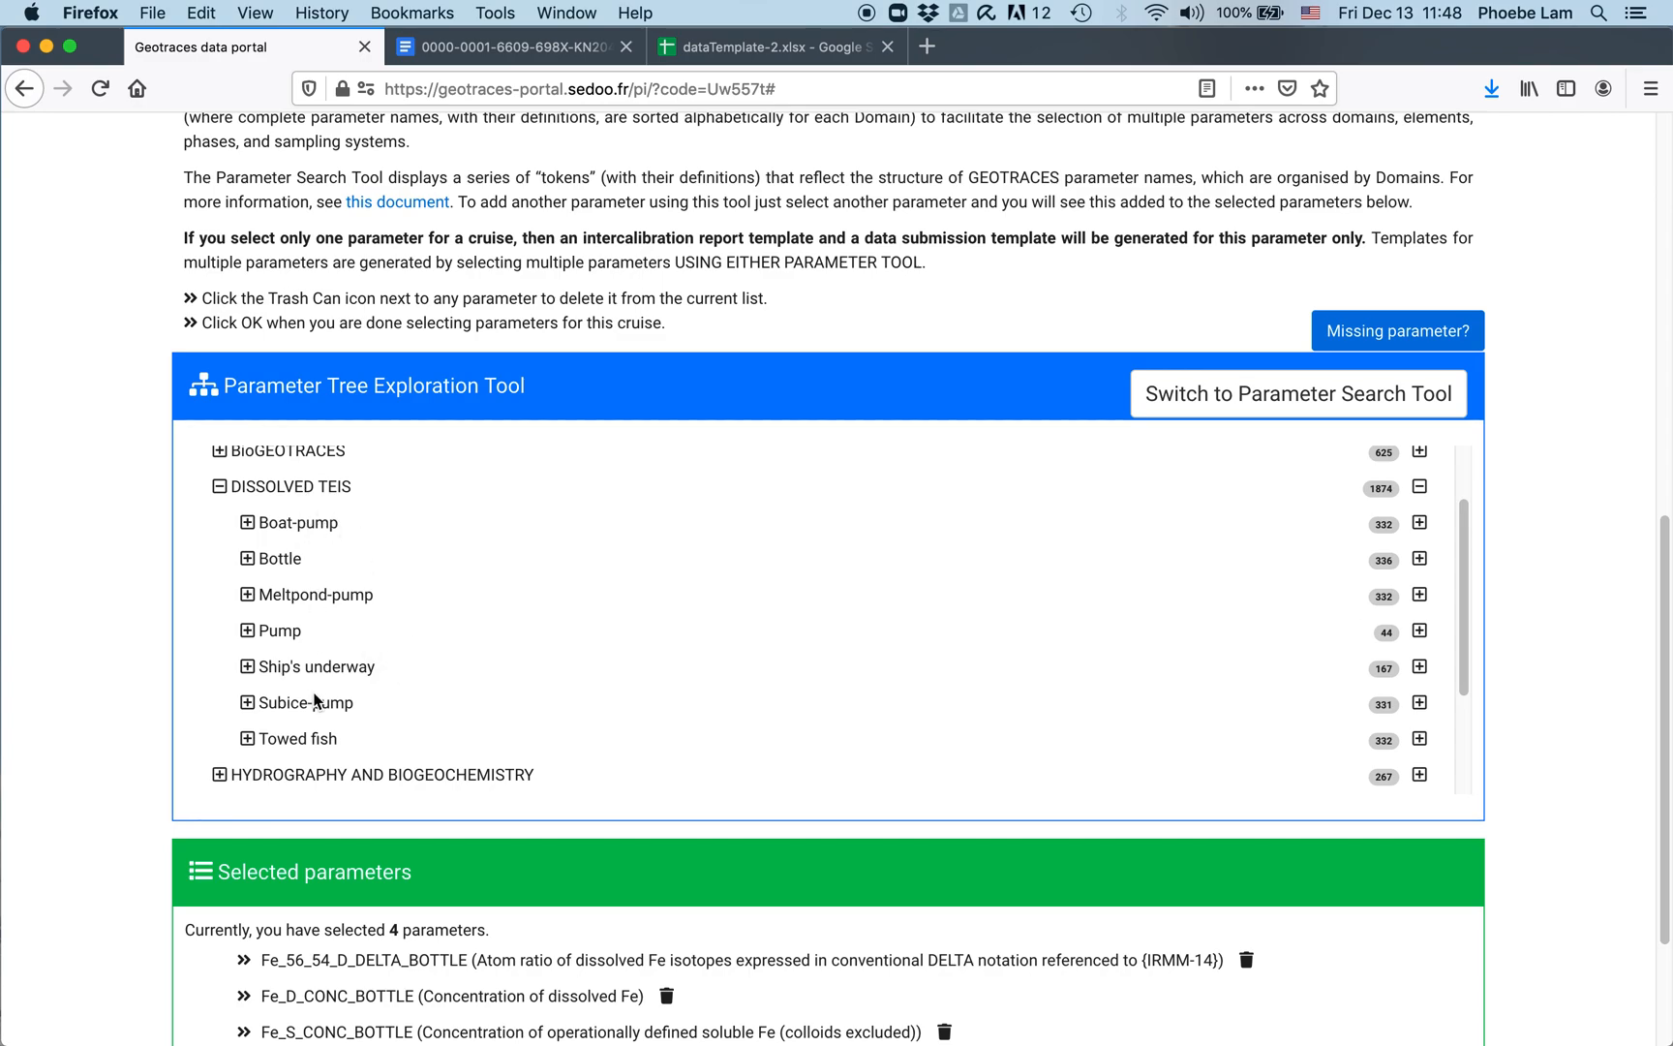
Step: Expand Bottle sampling and its dissolved, total dissolvable and total trace elements group
{"action": "left_click", "coordinate": [245, 568]}
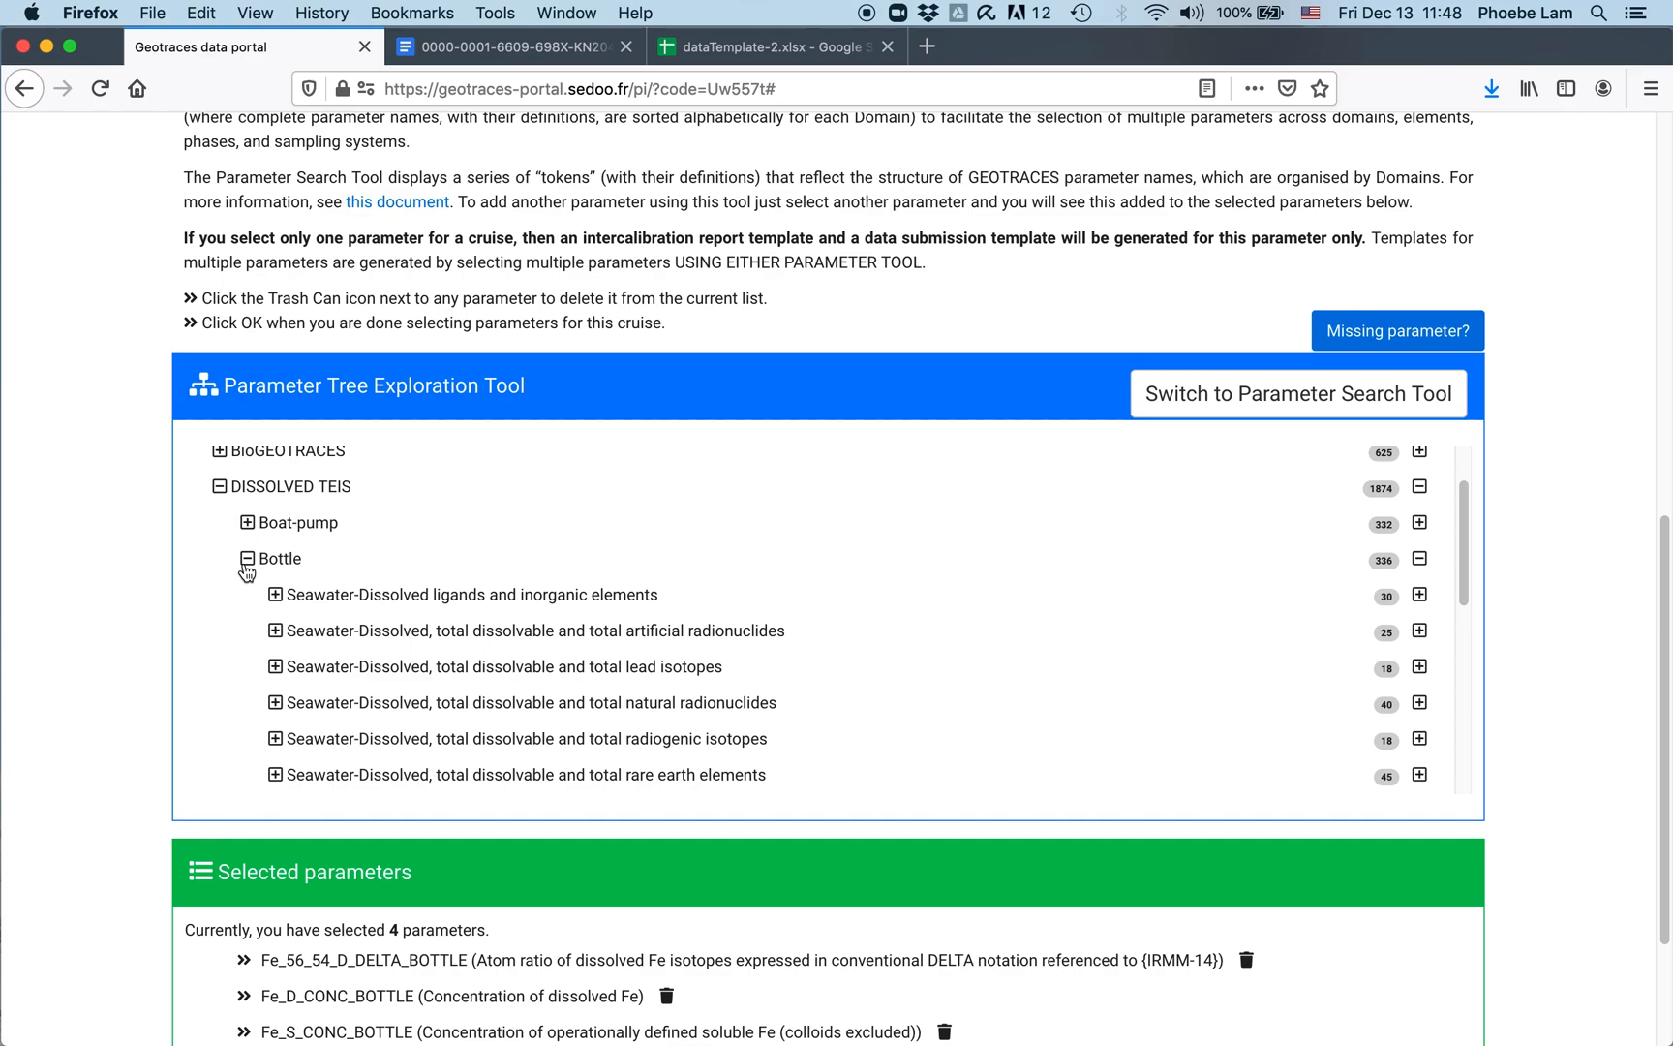
{"action": "scroll", "coordinate": [513, 620], "scroll_direction": "down", "scroll_amount": 3}
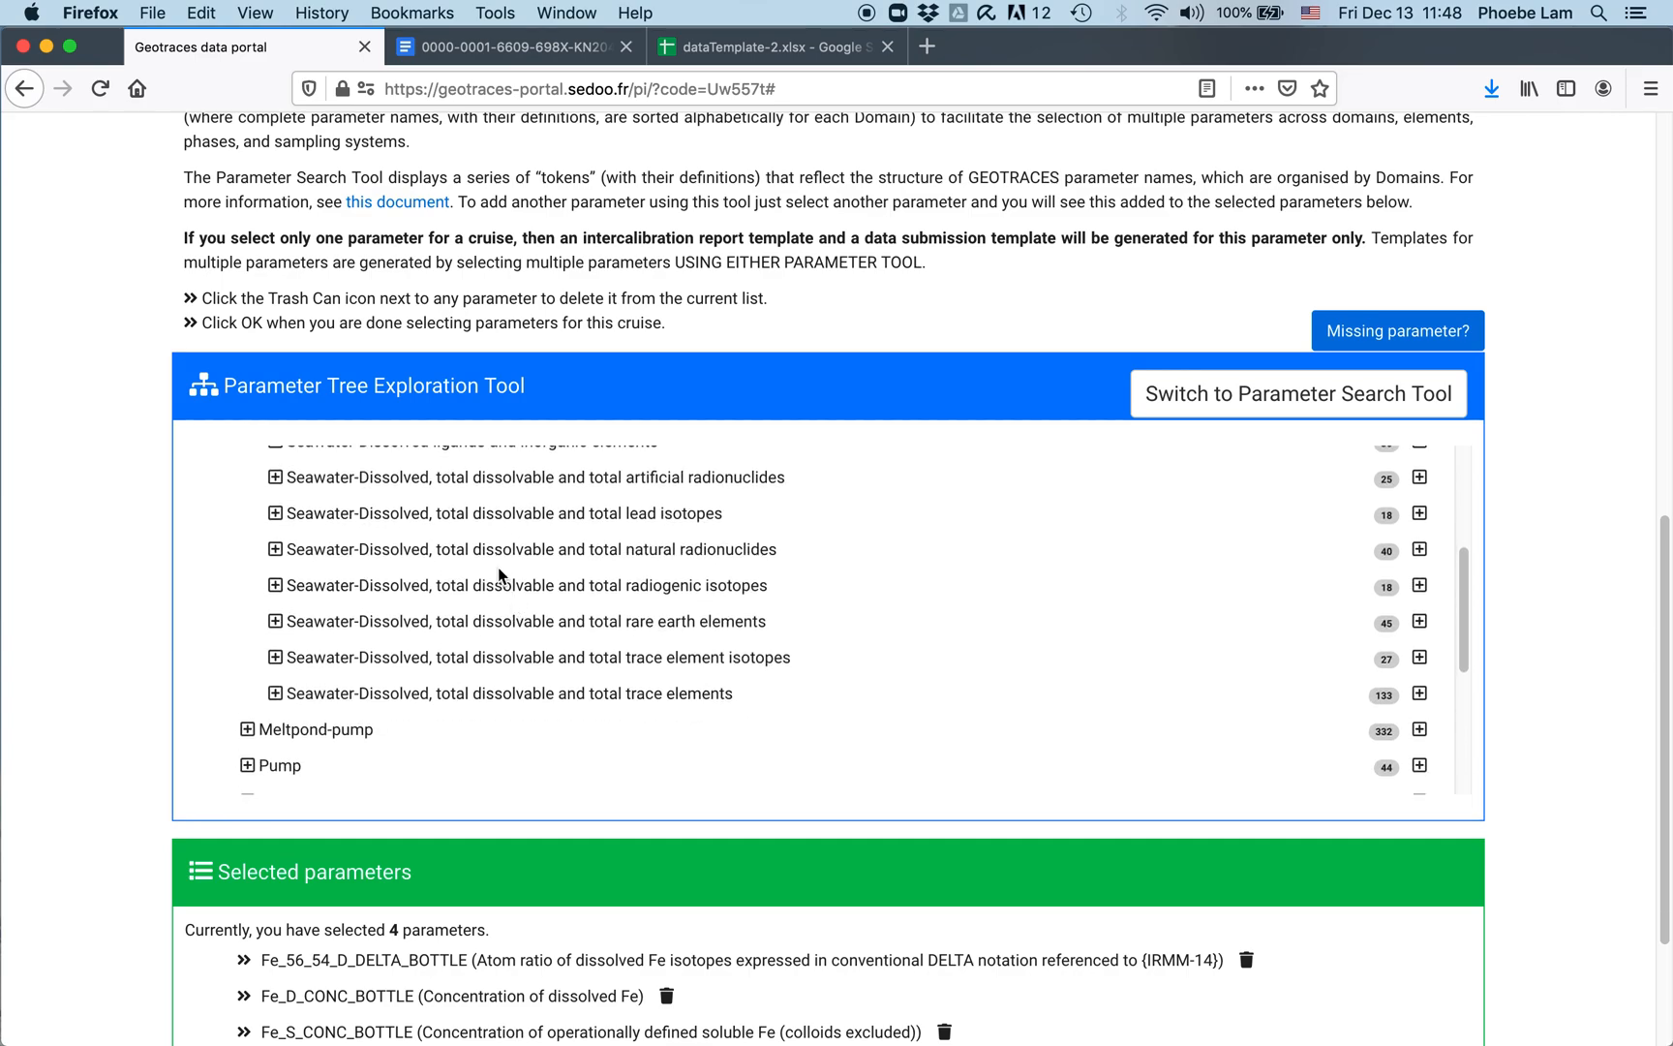
{"action": "scroll", "coordinate": [500, 575], "scroll_direction": "up", "scroll_amount": 2}
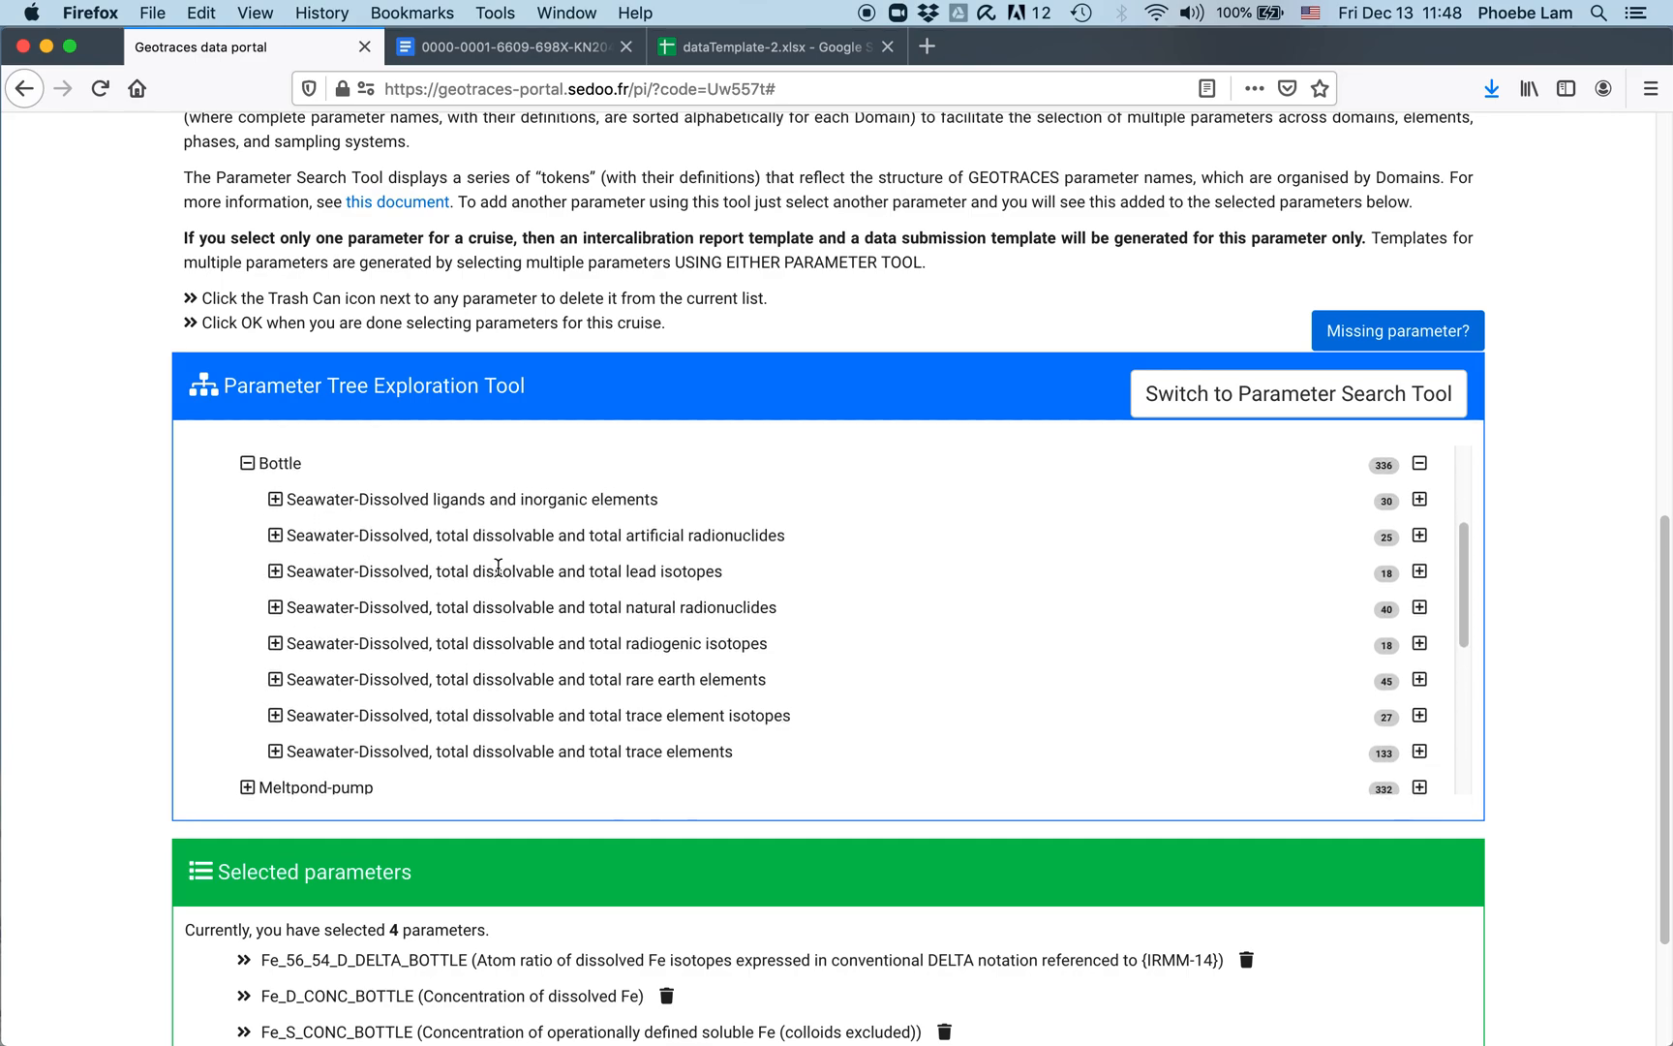
{"action": "scroll", "coordinate": [310, 507], "scroll_direction": "down", "scroll_amount": 1}
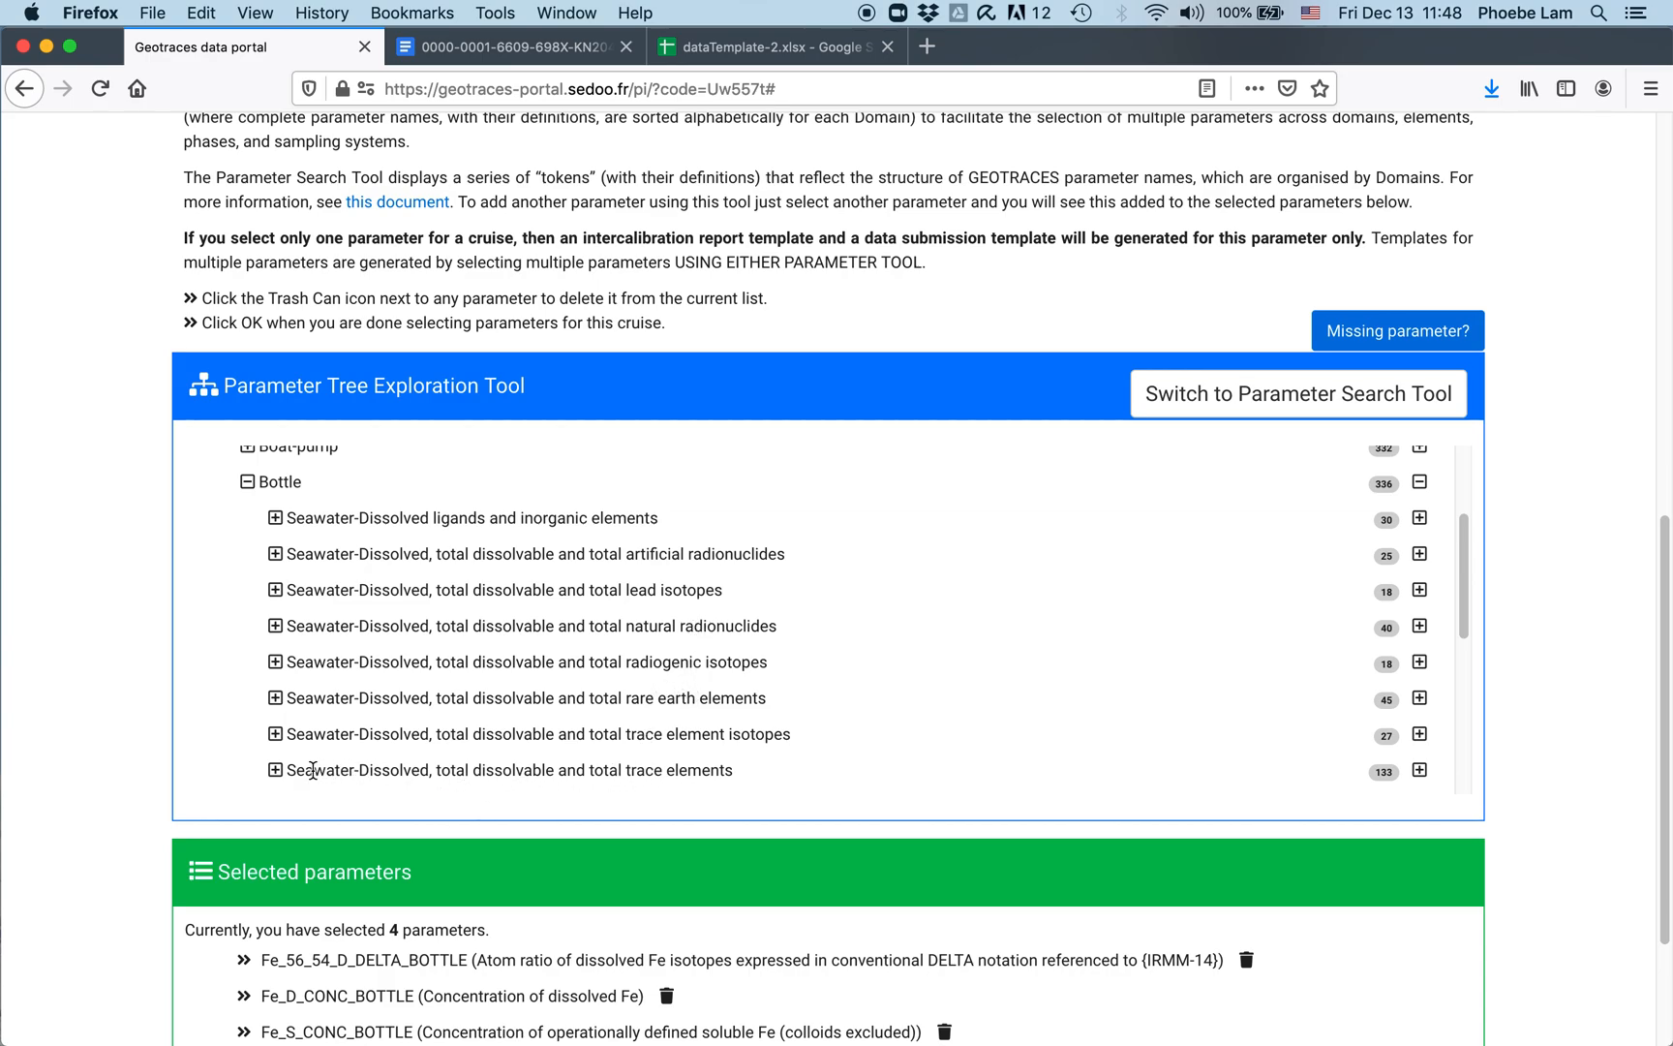
{"action": "left_click", "coordinate": [275, 770]}
{"action": "scroll", "coordinate": [804, 714], "scroll_direction": "down", "scroll_amount": 5}
{"action": "scroll", "coordinate": [416, 598], "scroll_direction": "up", "scroll_amount": 3}
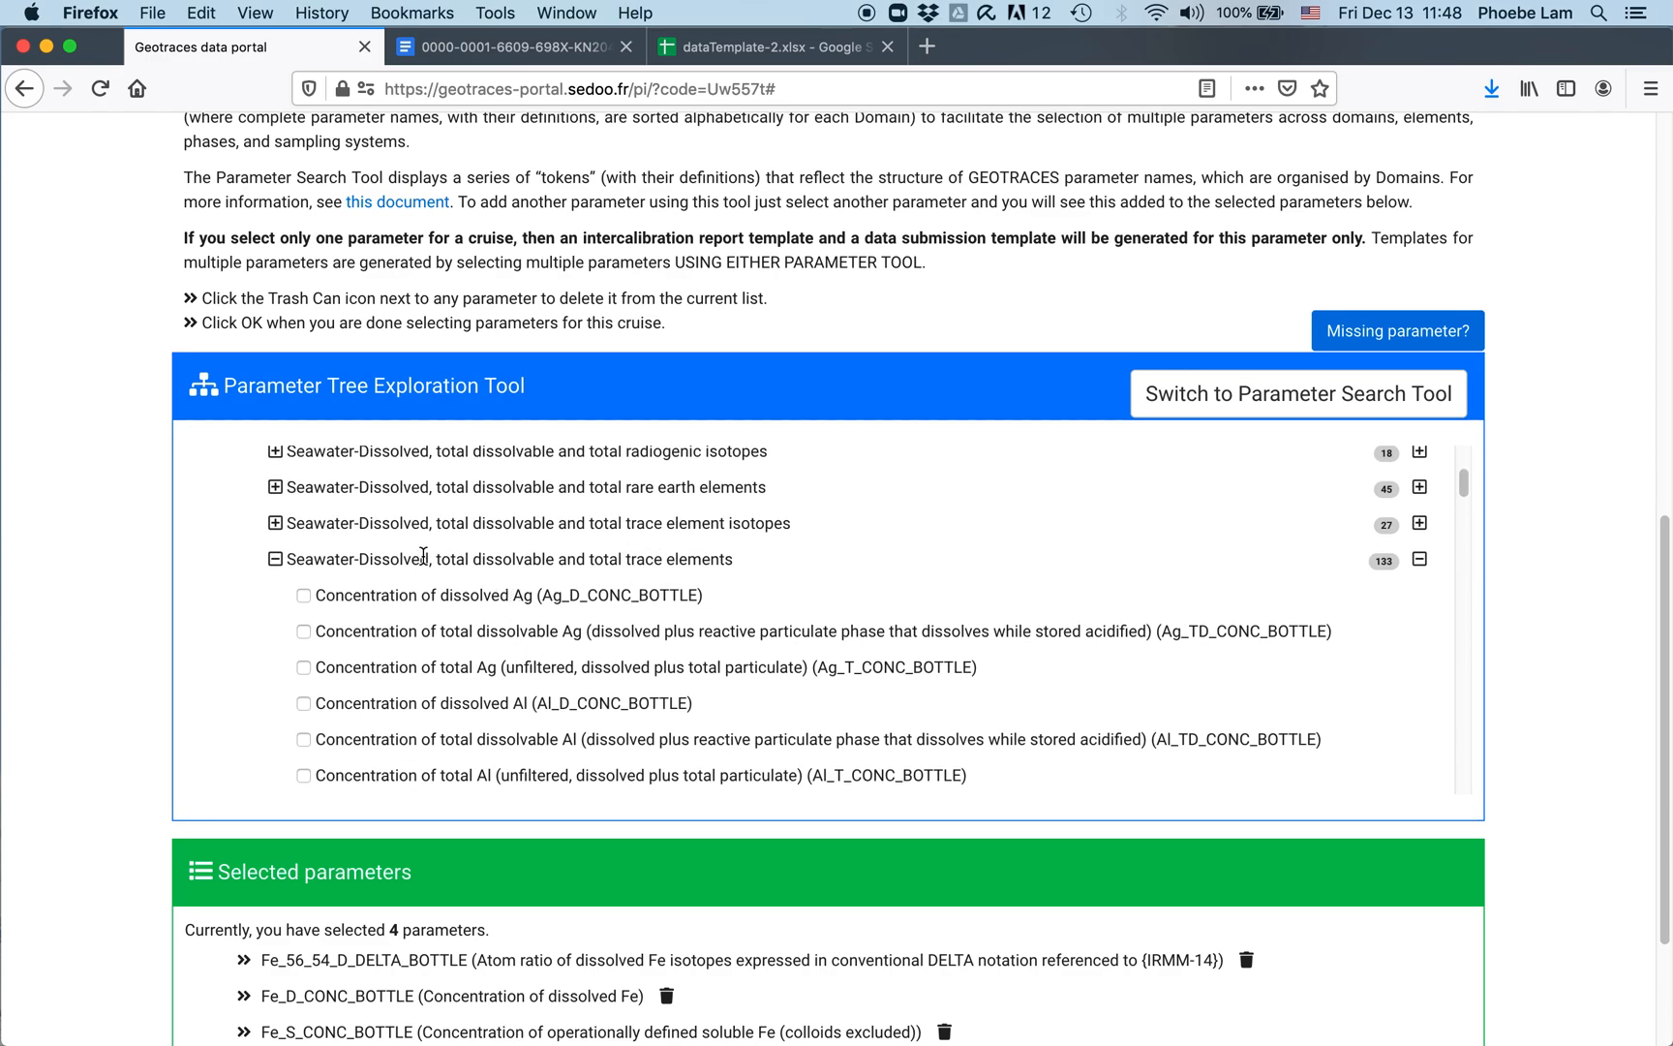
{"action": "scroll", "coordinate": [506, 608], "scroll_direction": "down", "scroll_amount": 5}
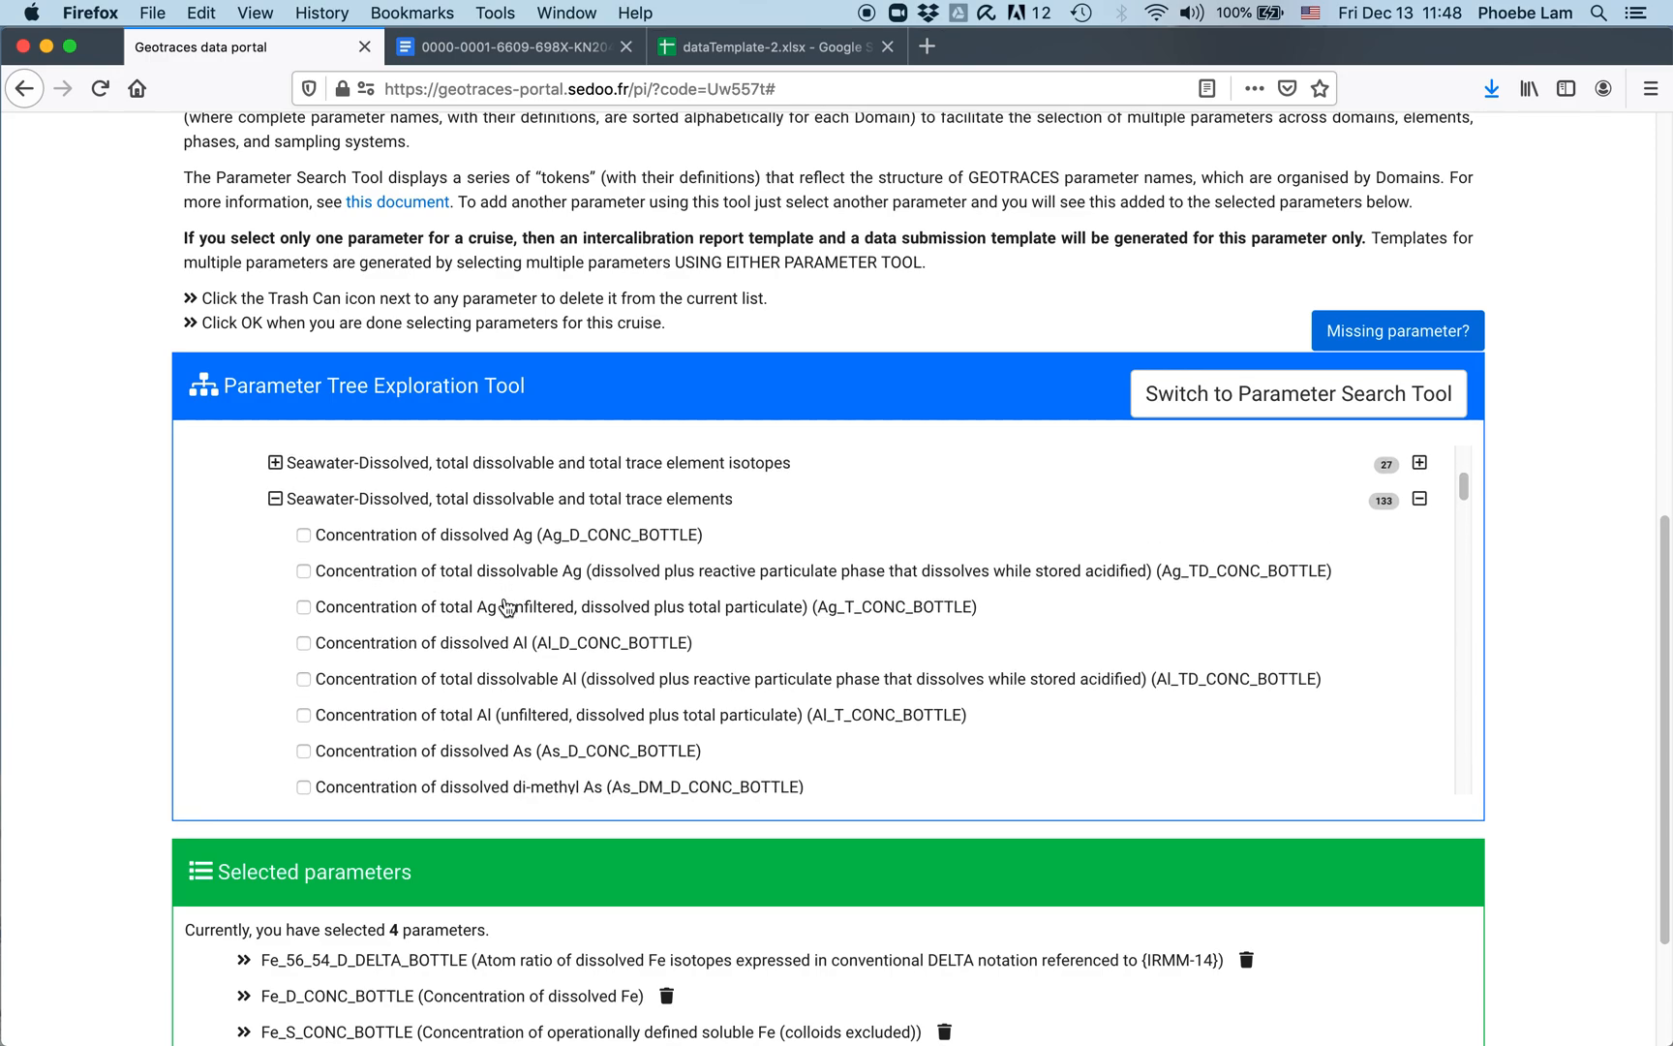
{"action": "scroll", "coordinate": [506, 605], "scroll_direction": "up", "scroll_amount": 5}
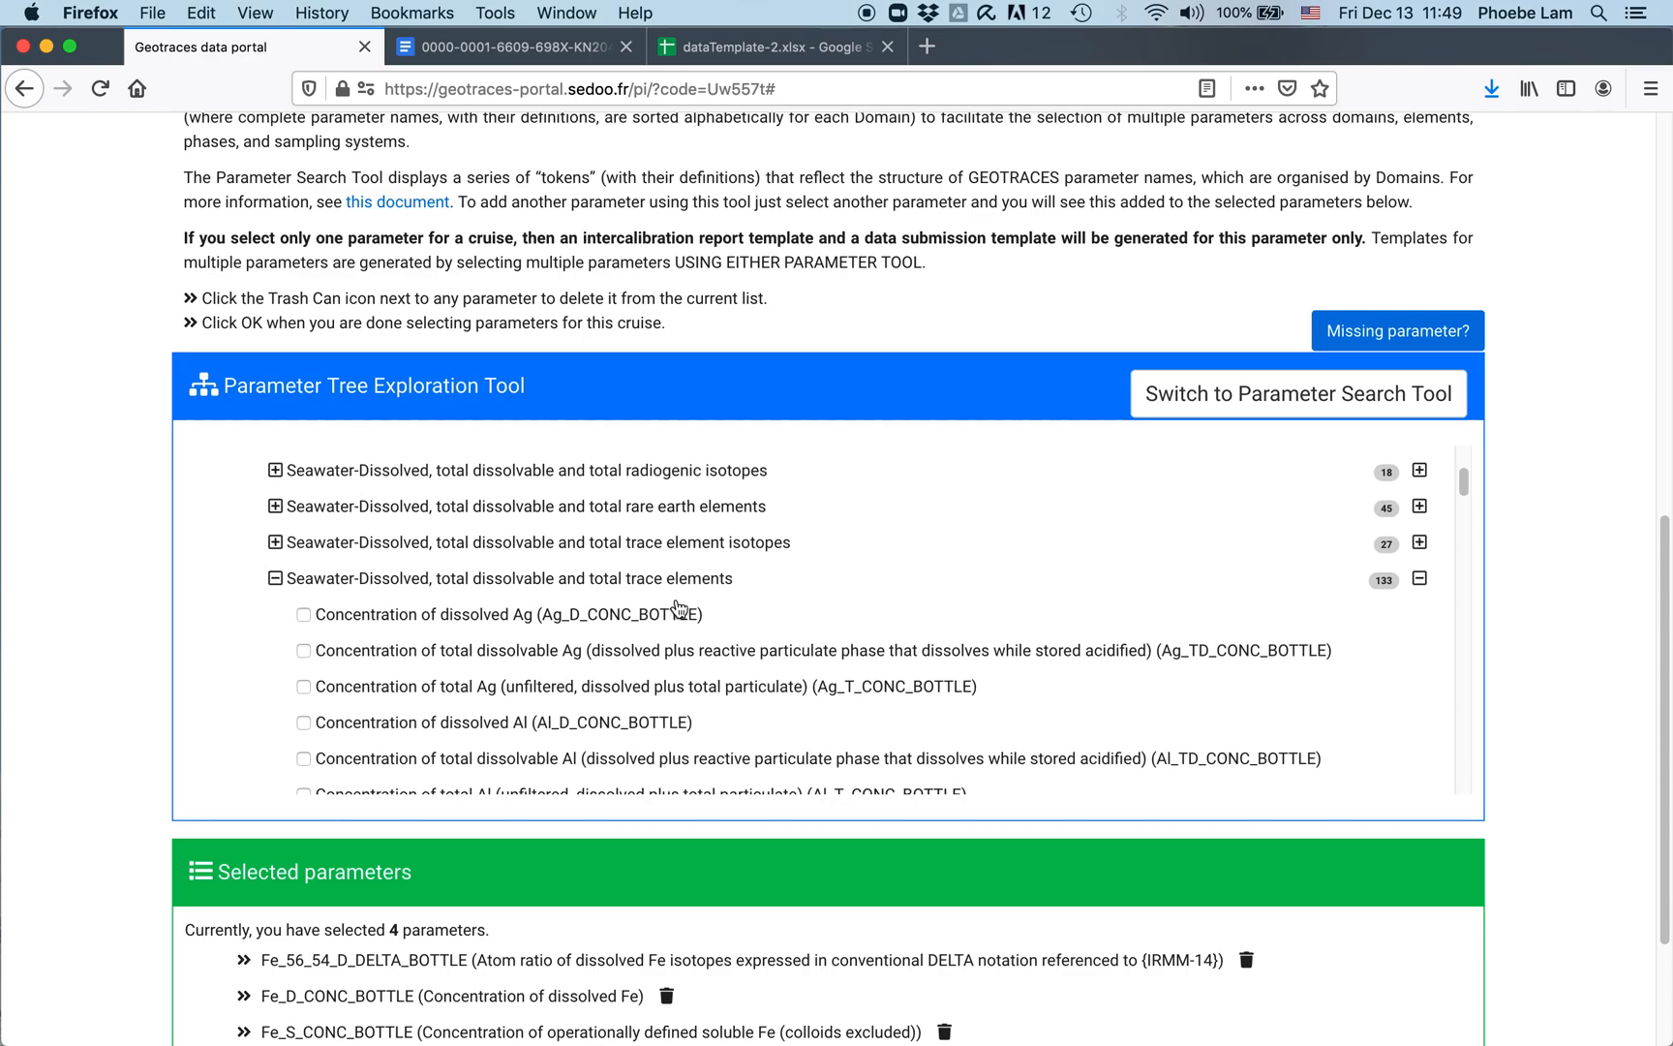
{"action": "scroll", "coordinate": [687, 602], "scroll_direction": "up", "scroll_amount": 1}
{"action": "scroll", "coordinate": [685, 602], "scroll_direction": "up", "scroll_amount": 4}
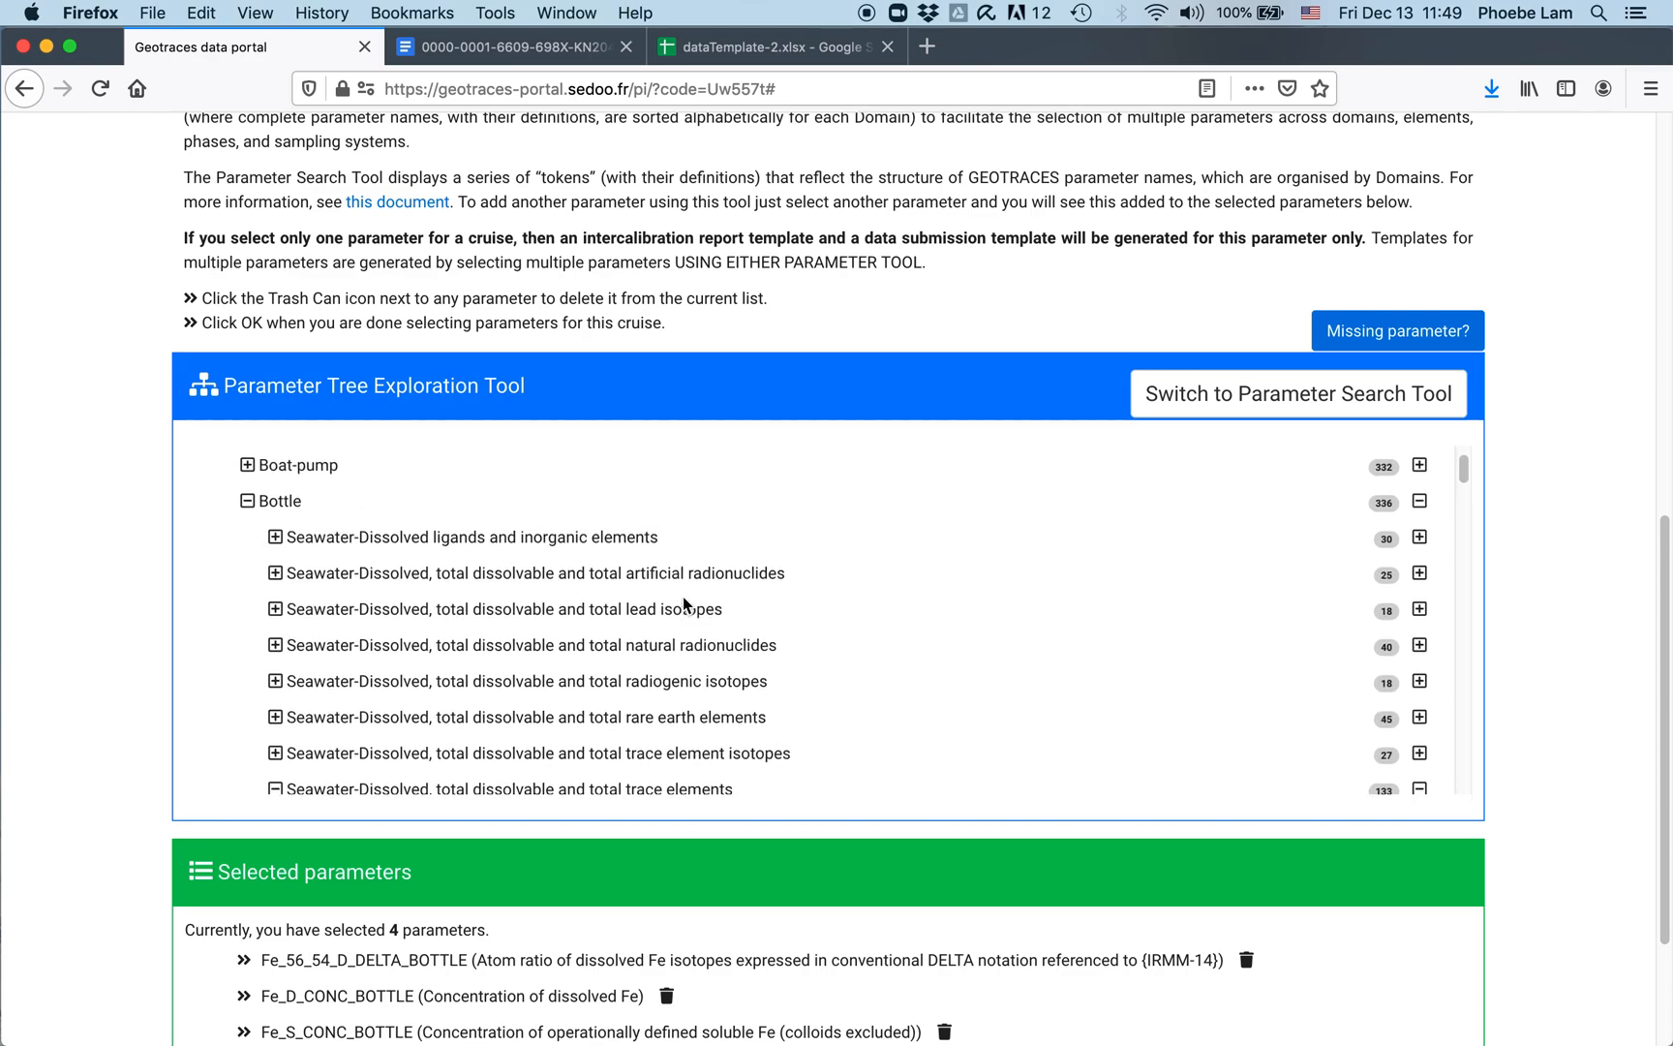
{"action": "scroll", "coordinate": [604, 582], "scroll_direction": "down", "scroll_amount": 3}
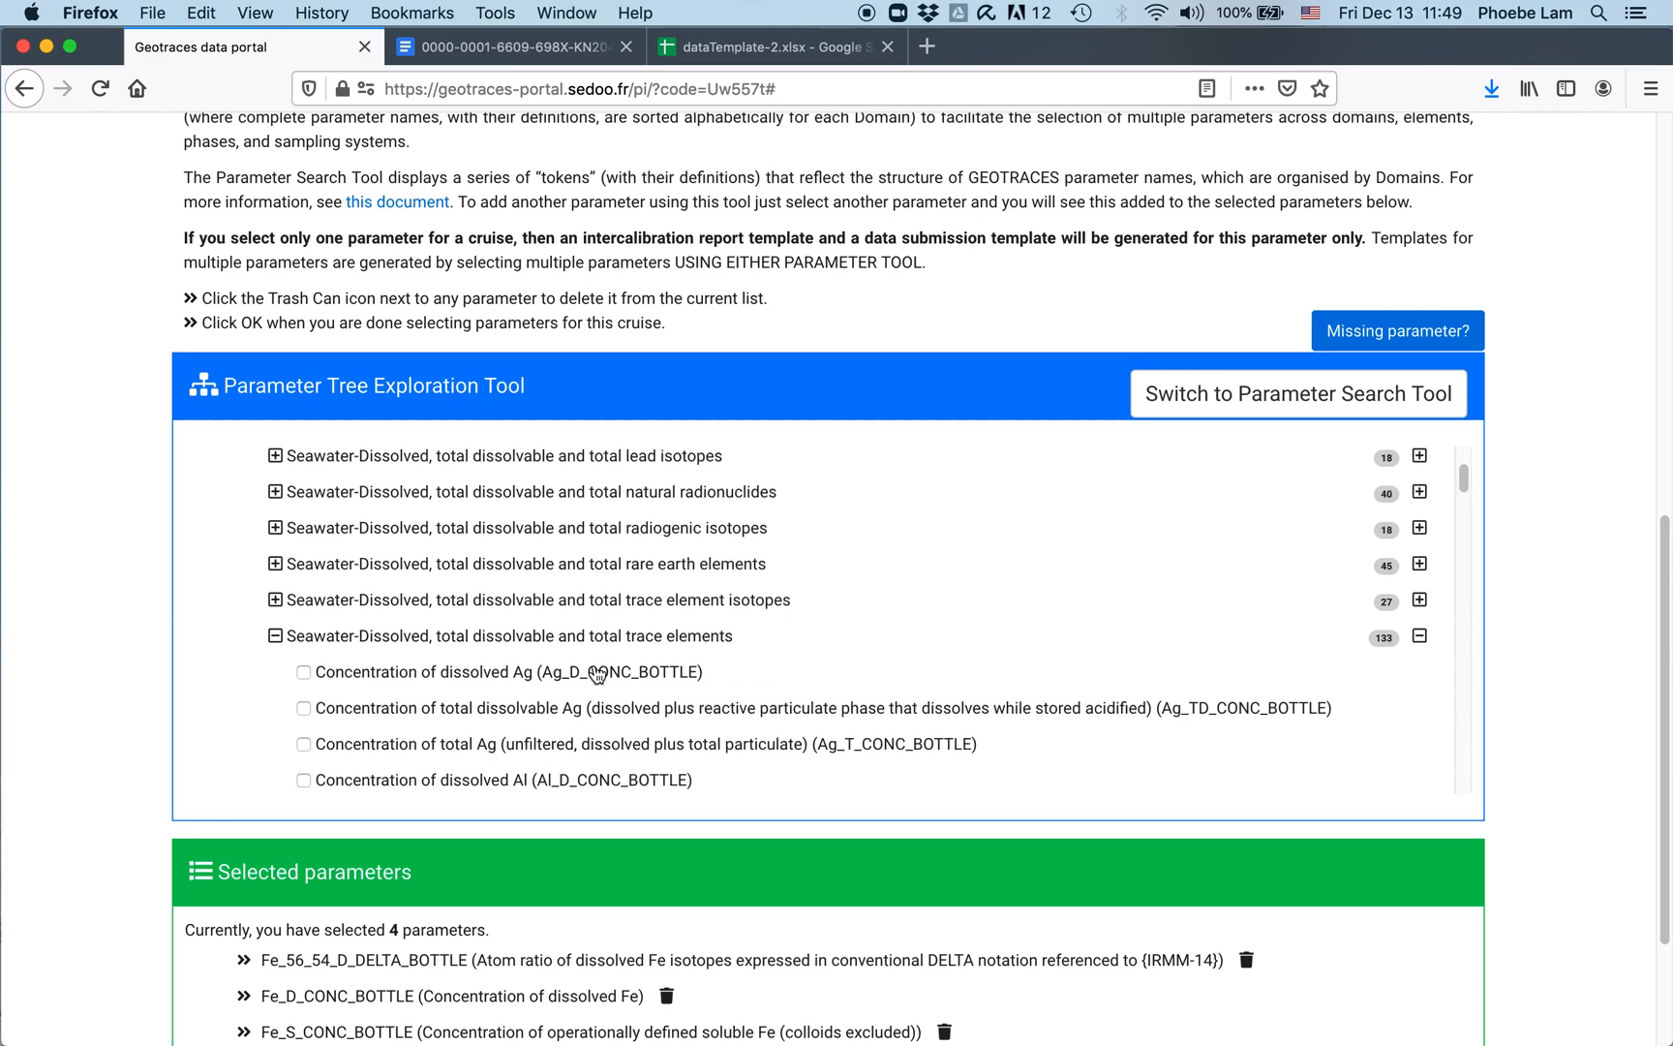
{"action": "scroll", "coordinate": [598, 668], "scroll_direction": "down", "scroll_amount": 1}
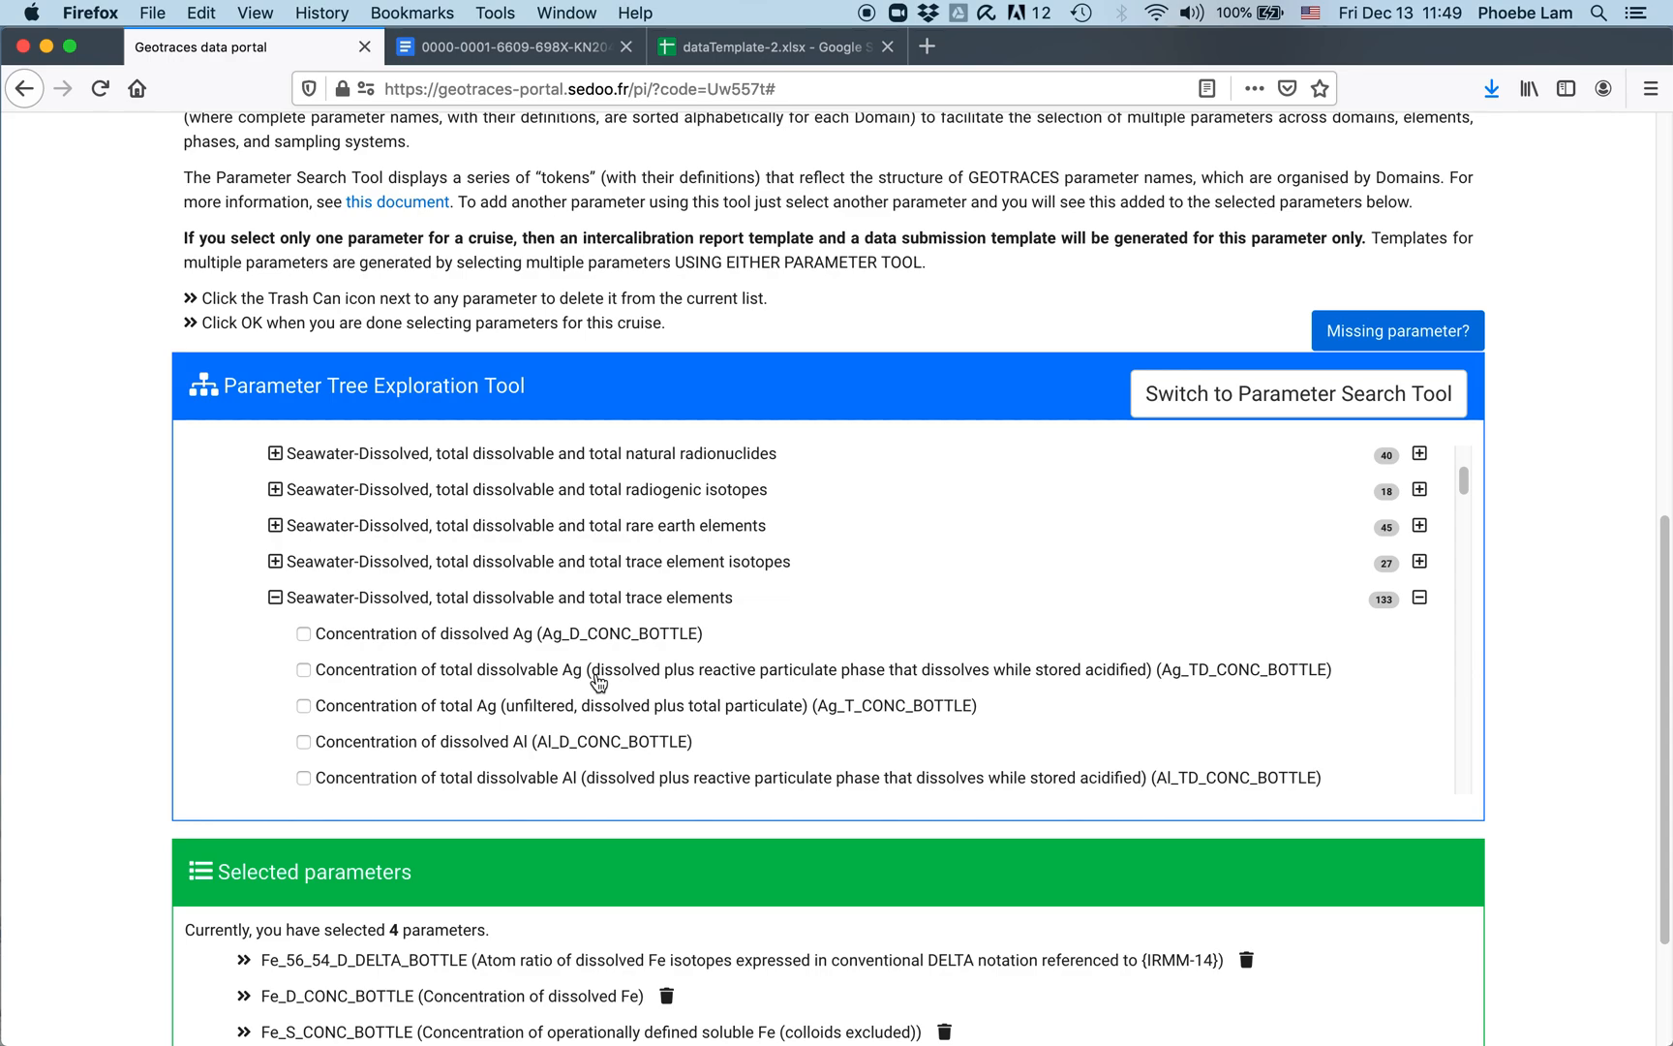
{"action": "scroll", "coordinate": [598, 682], "scroll_direction": "down", "scroll_amount": 1}
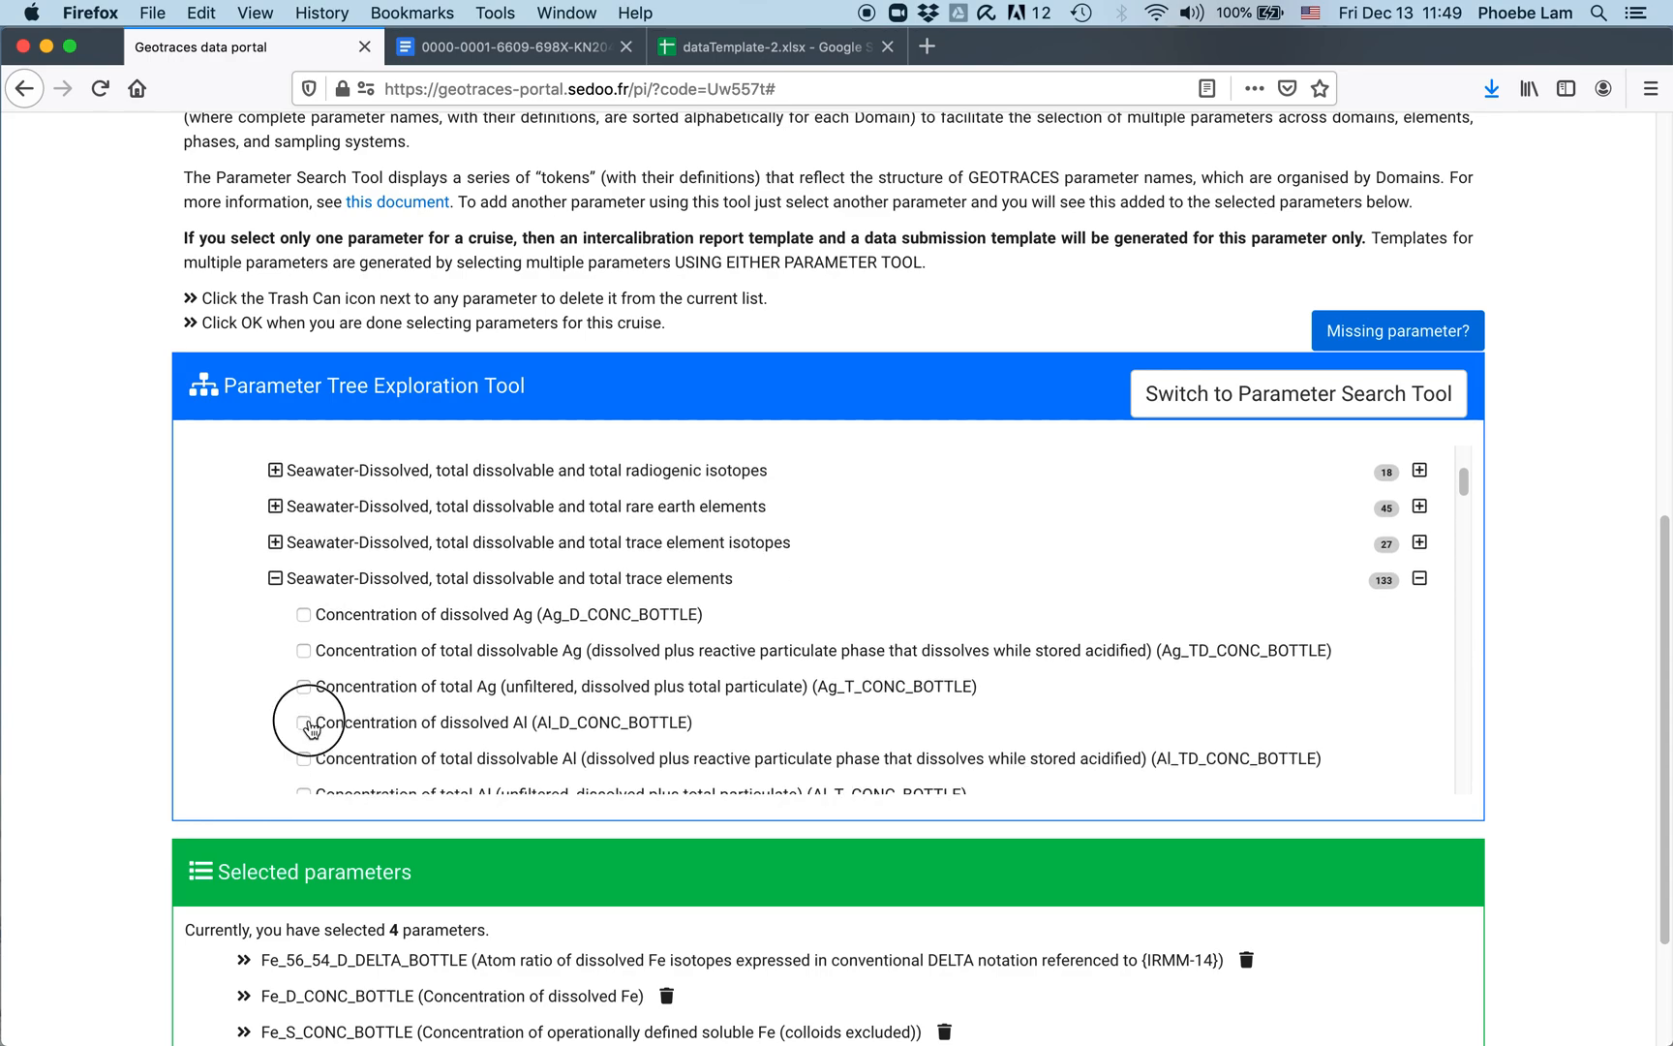
Step: Tick the dissolved Al, Cd and Co bottle parameters in the tree
{"action": "left_click", "coordinate": [305, 723]}
{"action": "scroll", "coordinate": [455, 727], "scroll_direction": "down", "scroll_amount": 3}
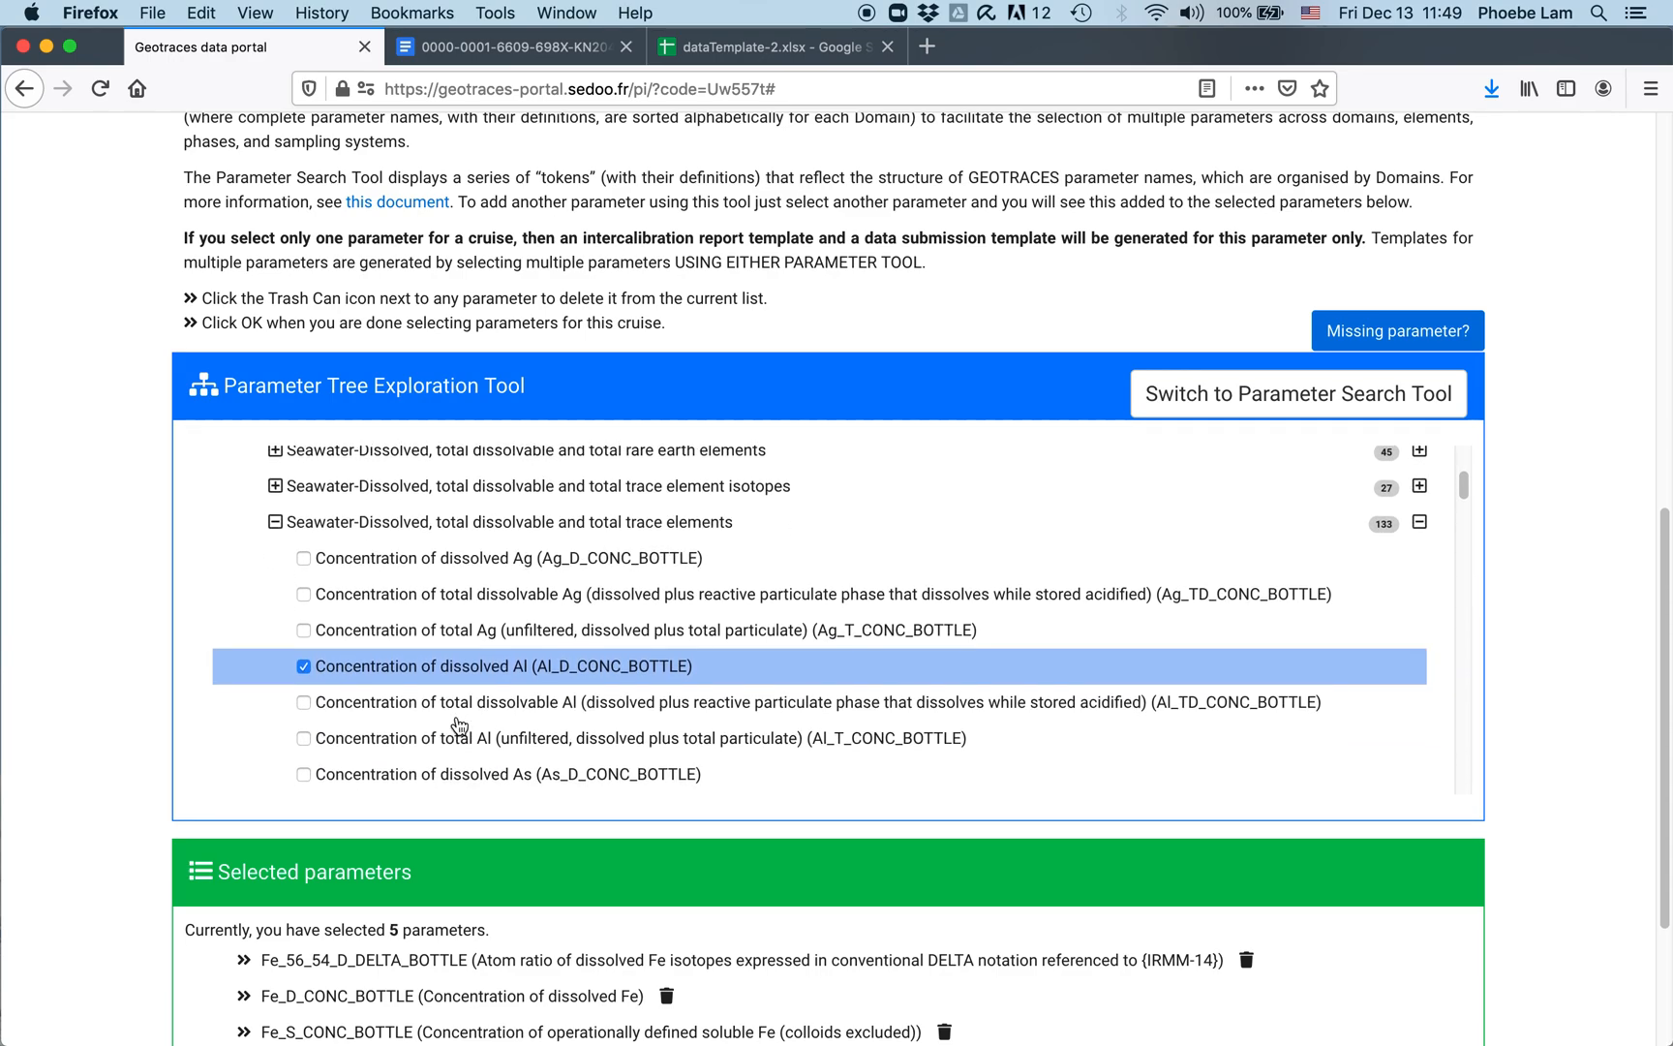
{"action": "scroll", "coordinate": [463, 839], "scroll_direction": "down", "scroll_amount": 3}
{"action": "scroll", "coordinate": [465, 840], "scroll_direction": "down", "scroll_amount": 1}
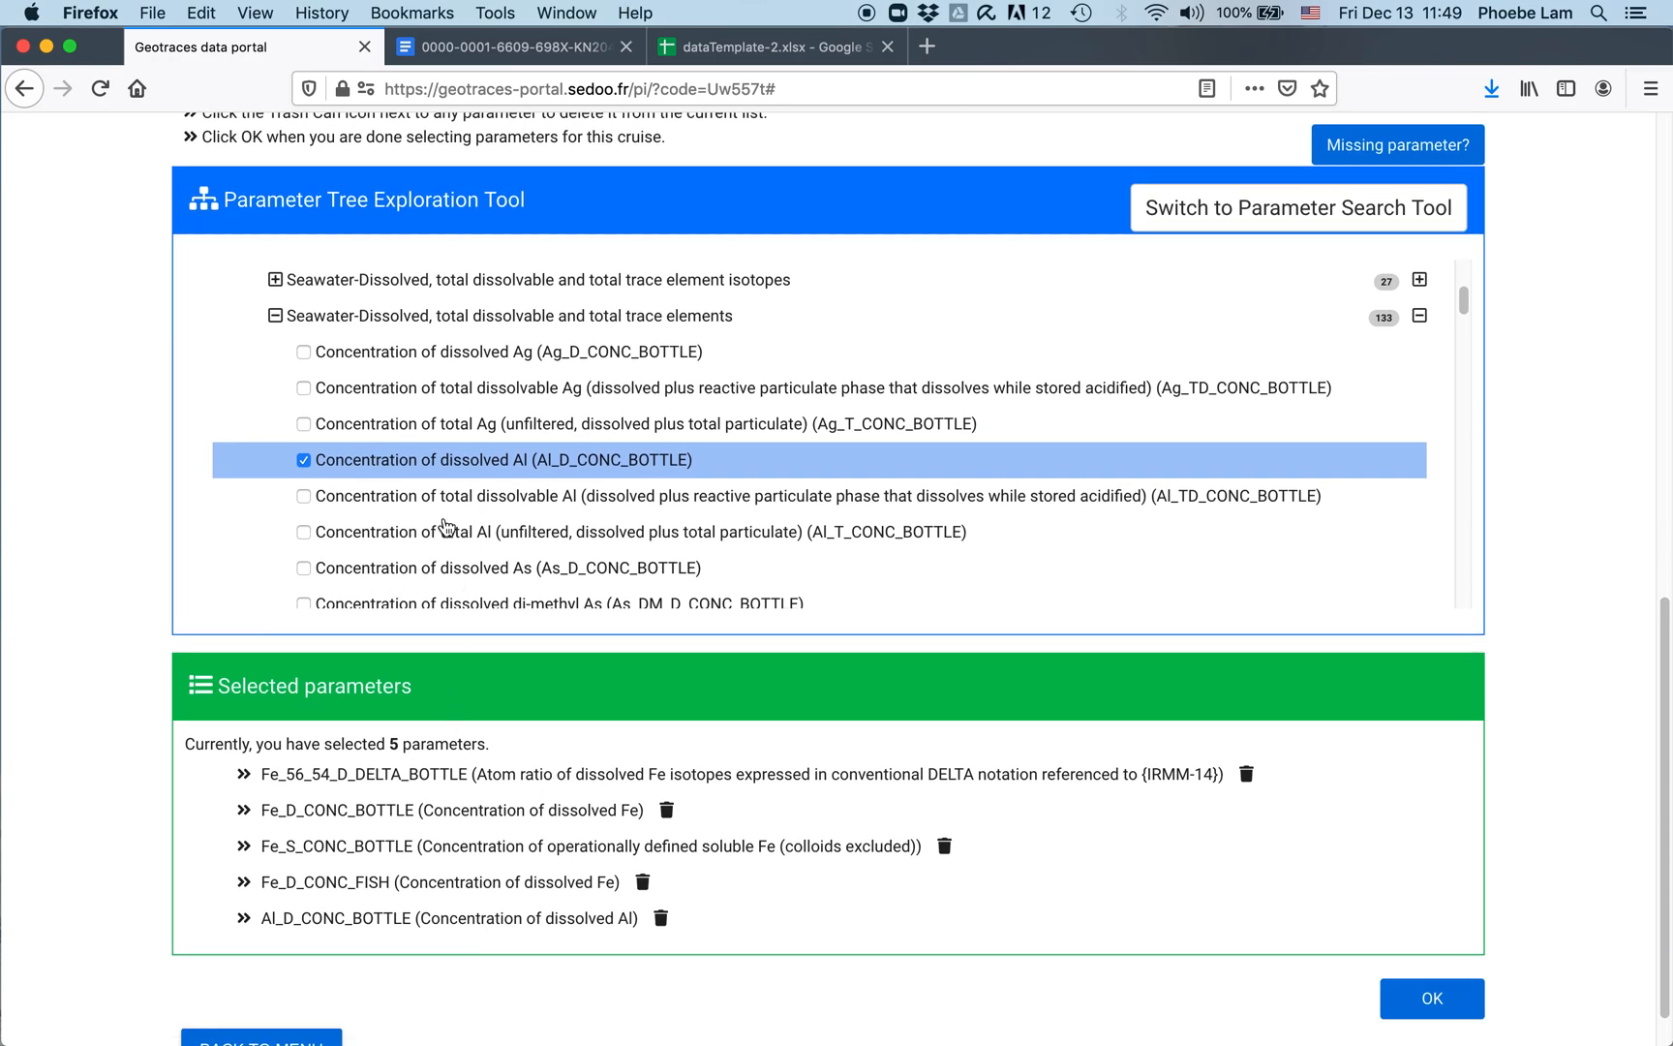
{"action": "scroll", "coordinate": [447, 502], "scroll_direction": "down", "scroll_amount": 1}
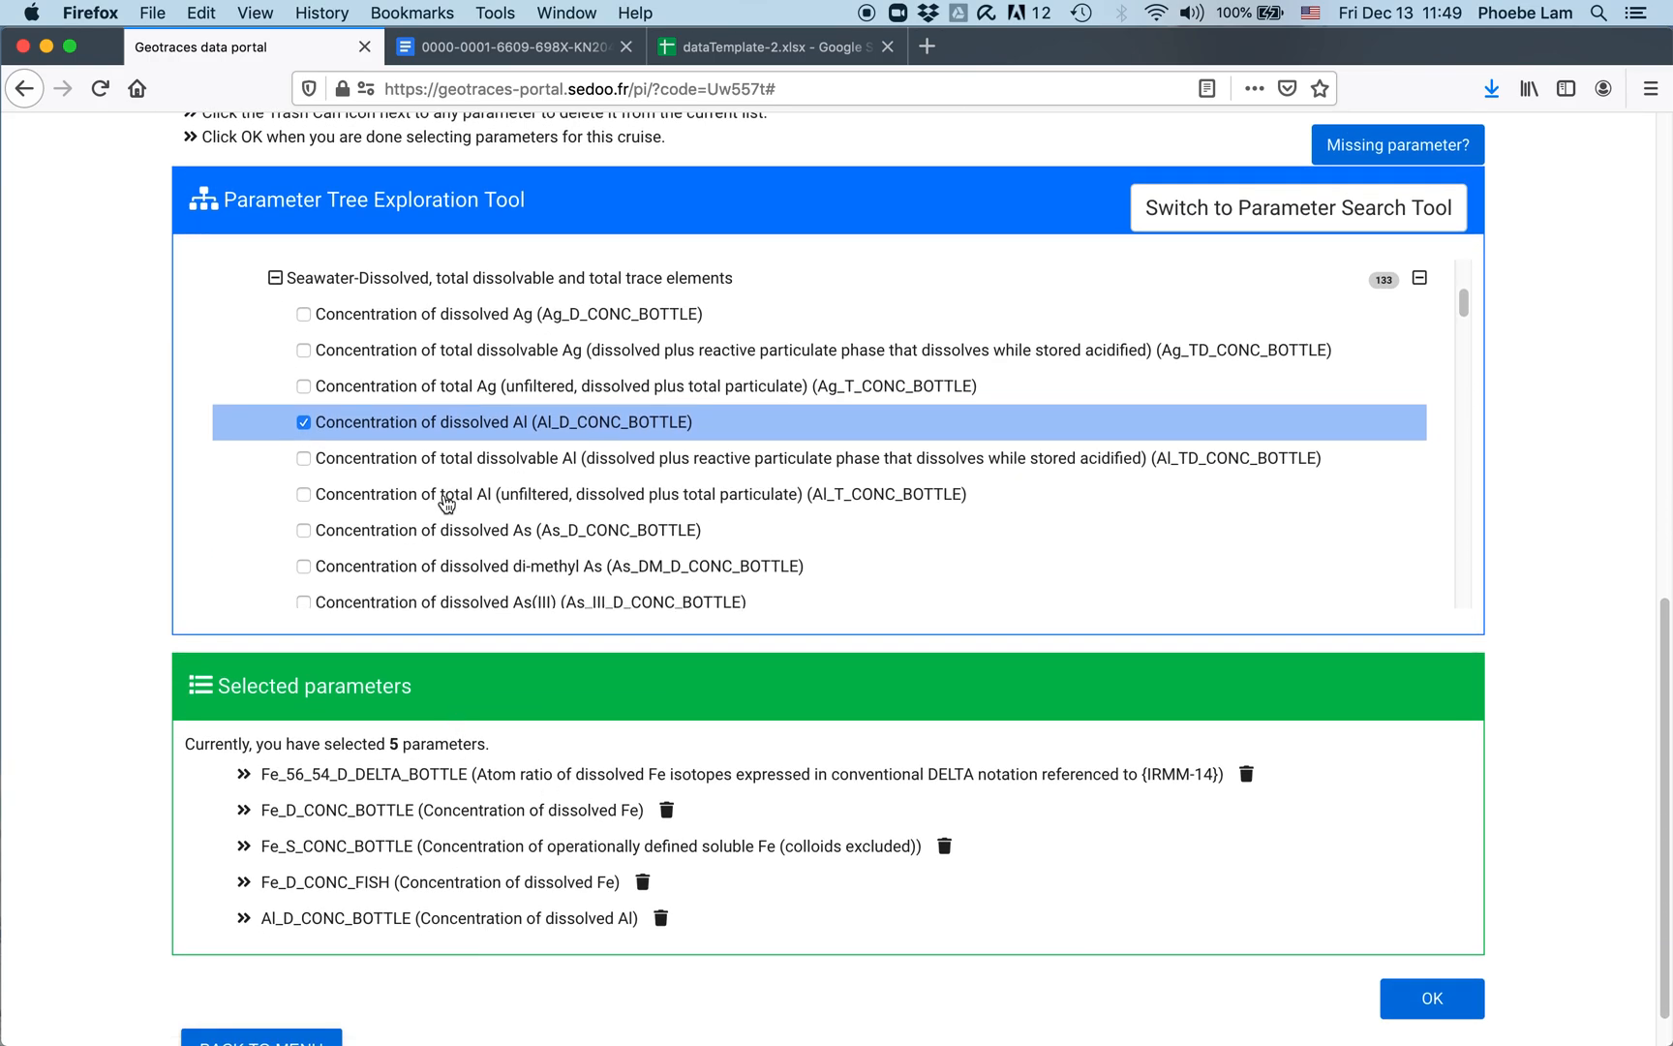
{"action": "scroll", "coordinate": [446, 503], "scroll_direction": "down", "scroll_amount": 8}
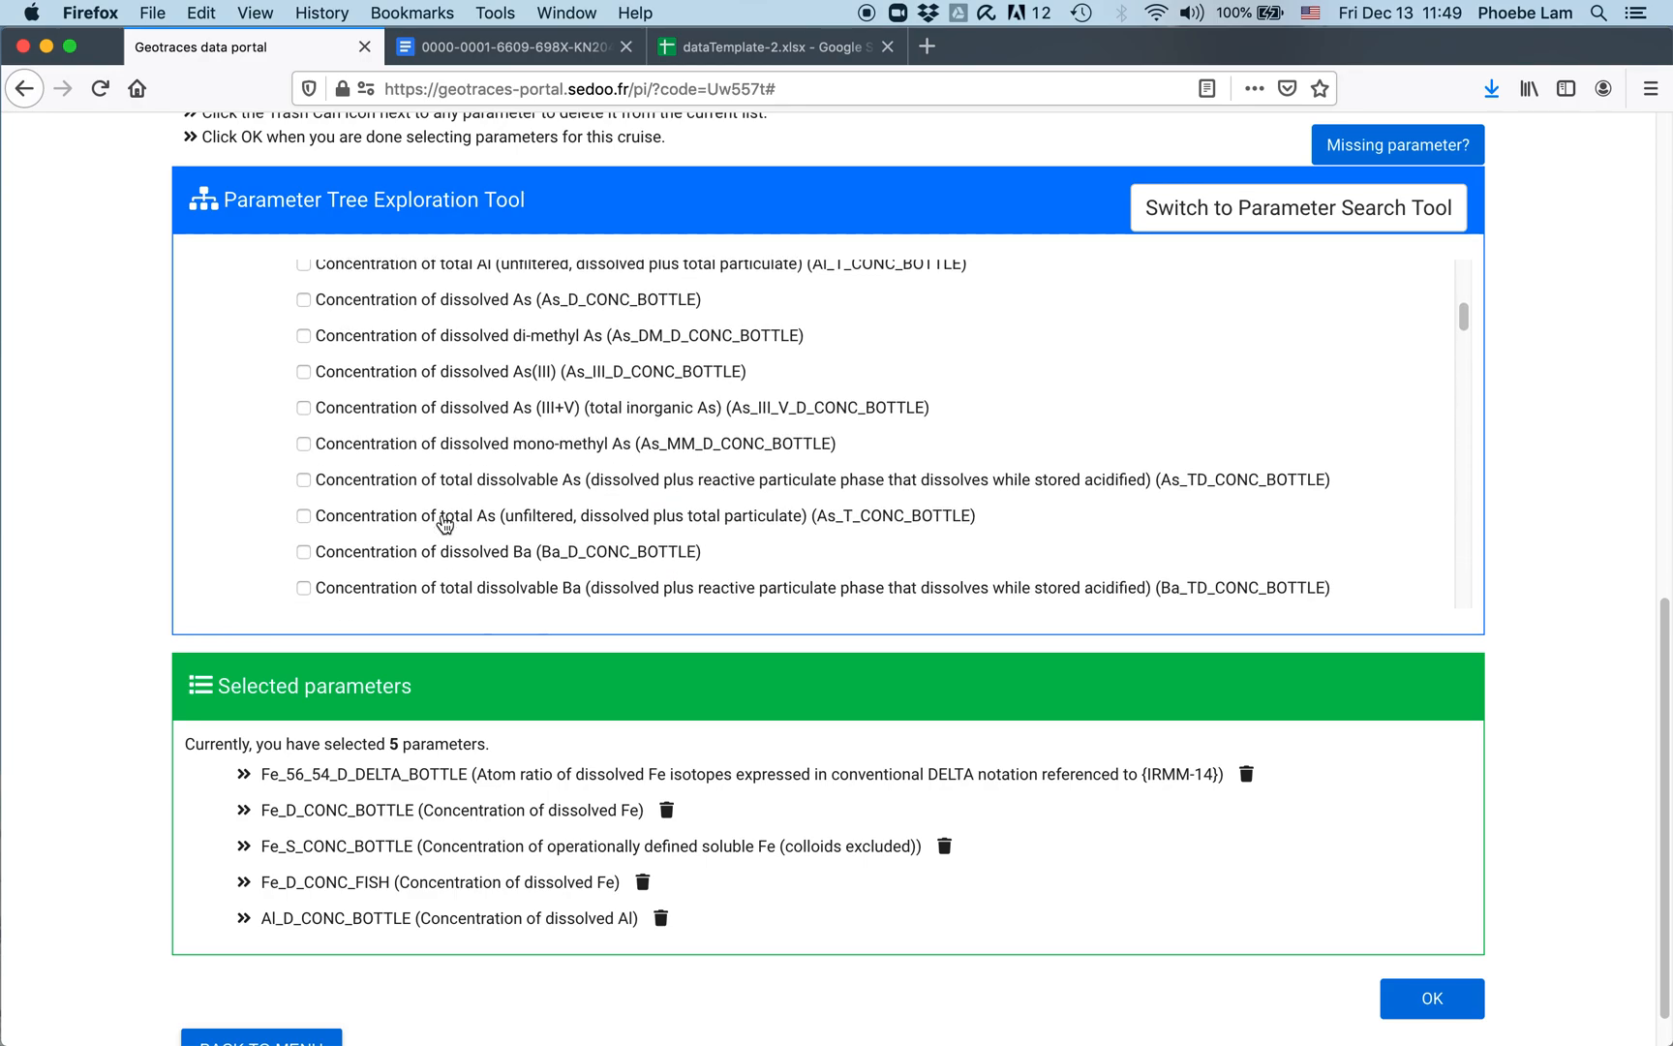
{"action": "scroll", "coordinate": [445, 524], "scroll_direction": "down", "scroll_amount": 4}
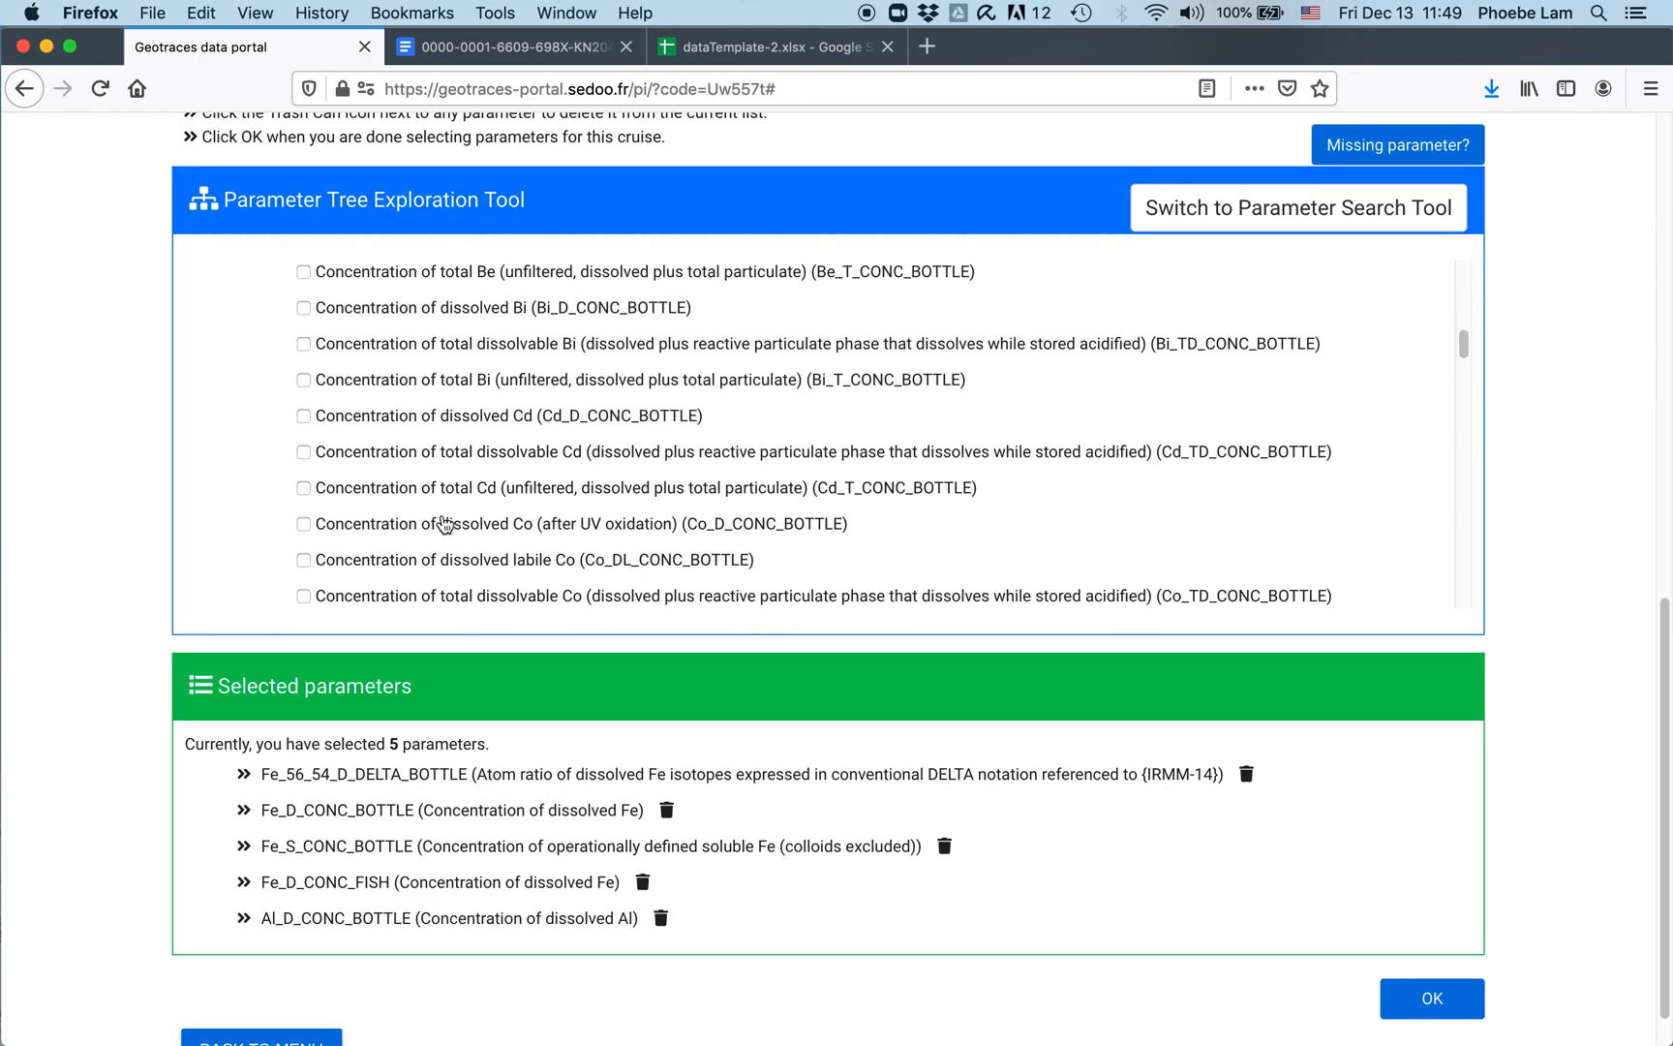
{"action": "left_click", "coordinate": [302, 421]}
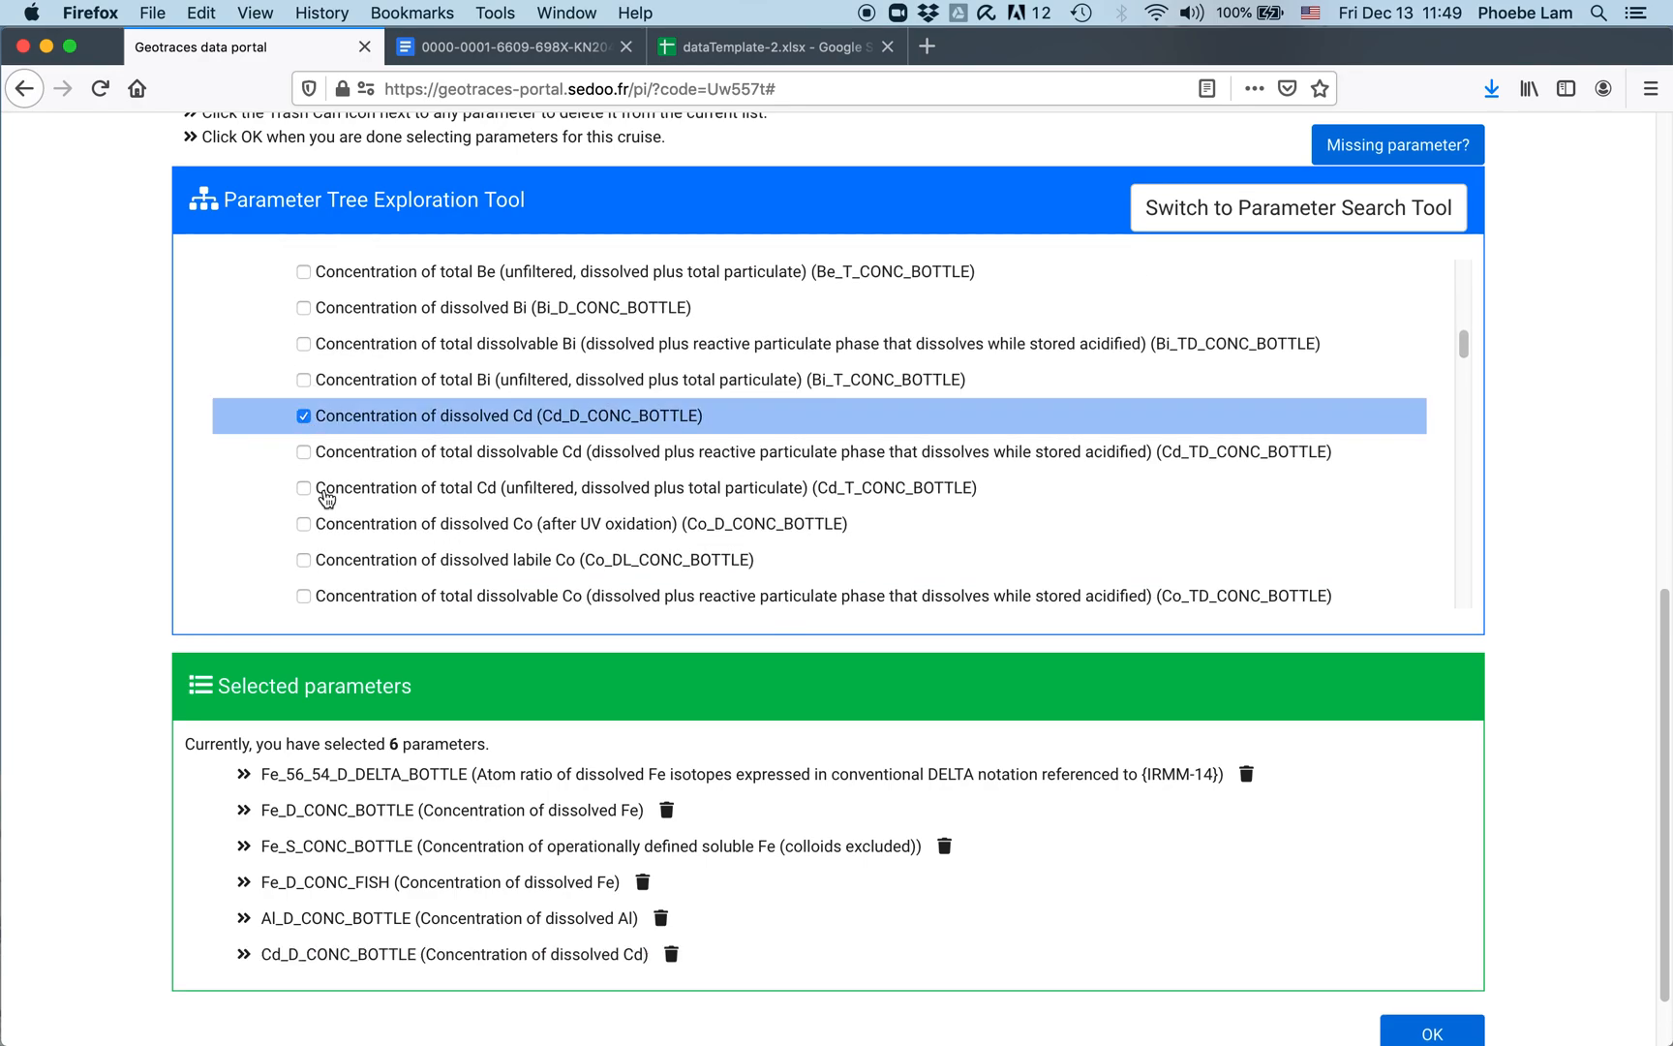
{"action": "scroll", "coordinate": [426, 573], "scroll_direction": "down", "scroll_amount": 1}
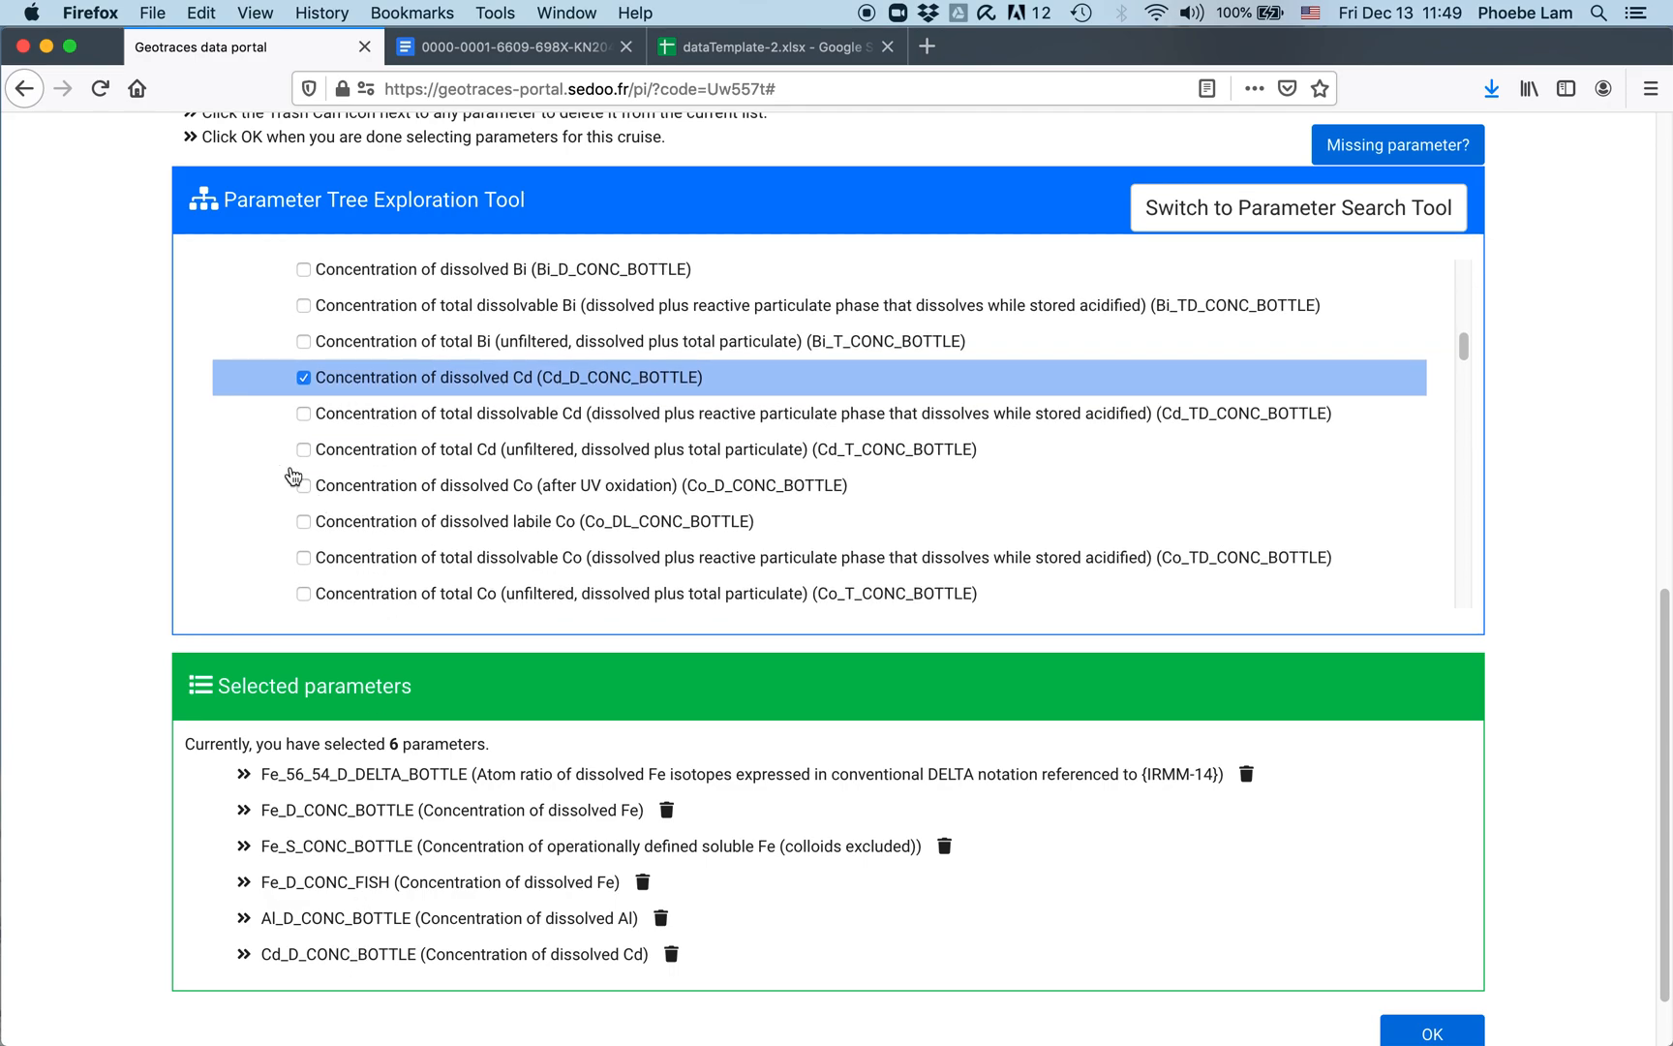
{"action": "left_click", "coordinate": [351, 487]}
{"action": "scroll", "coordinate": [436, 485], "scroll_direction": "down", "scroll_amount": 5}
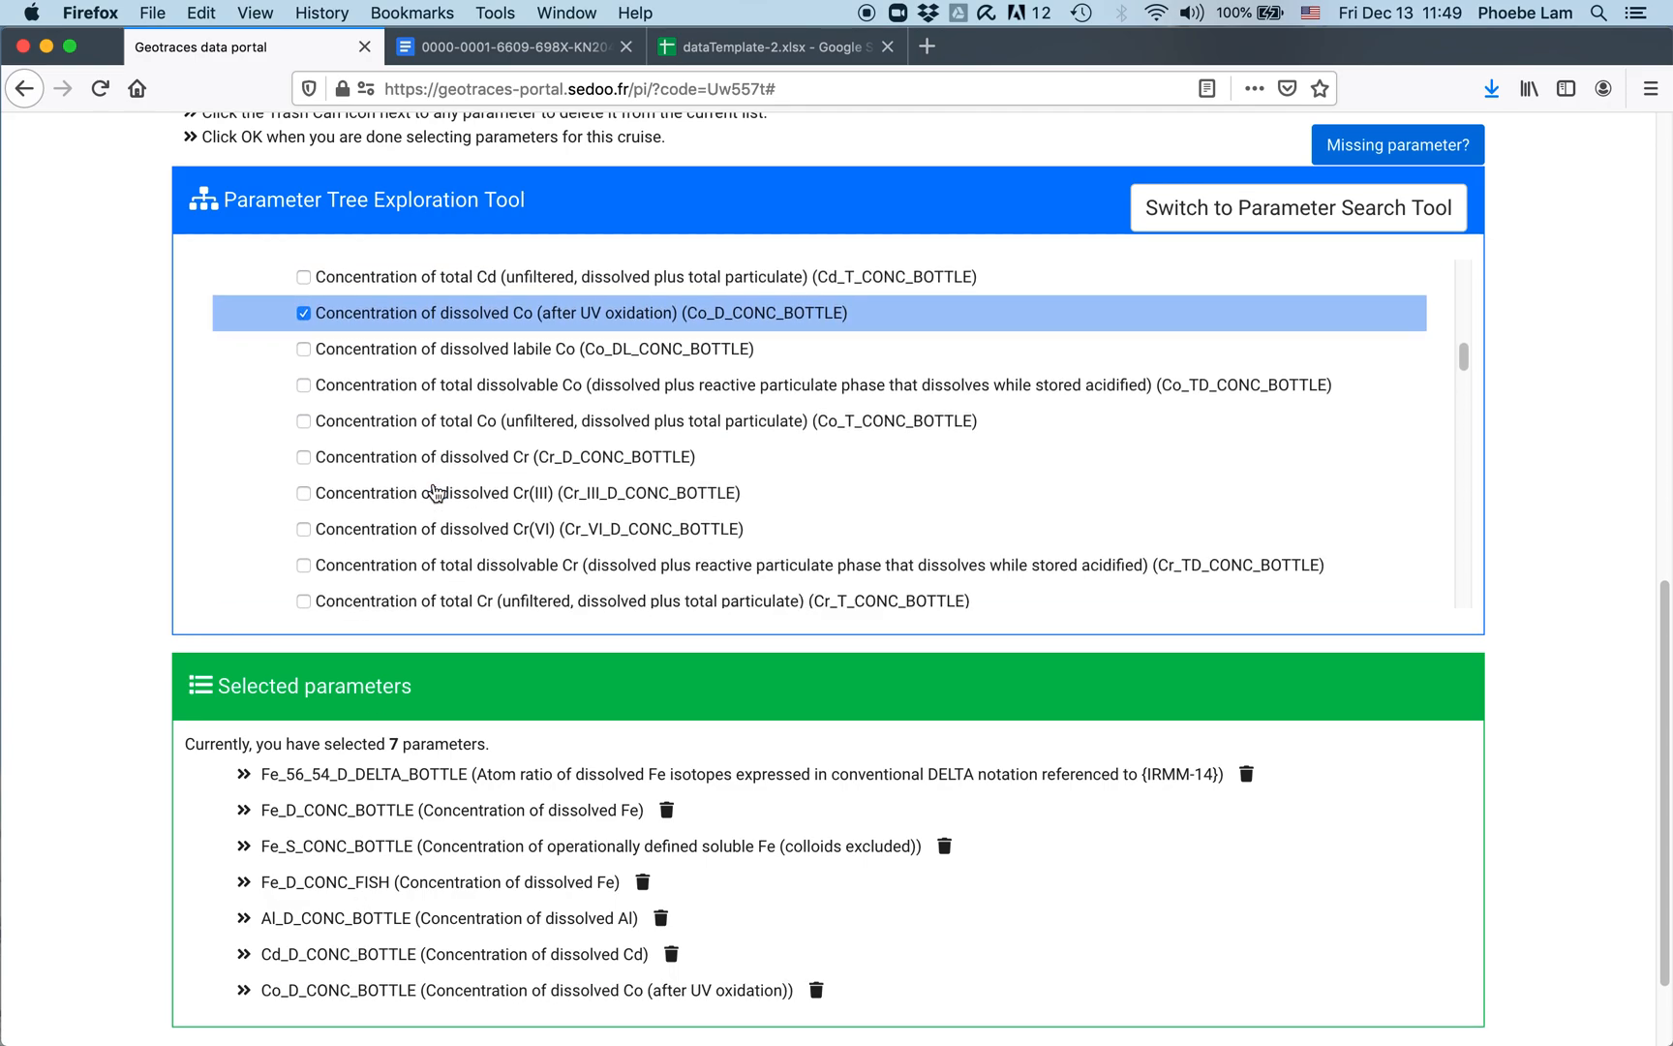
Step: Add dissolved Cu, drop the stray total Cu and Ga_D_CONC_BOTTLE, and submit eight parameters
{"action": "left_click", "coordinate": [306, 539]}
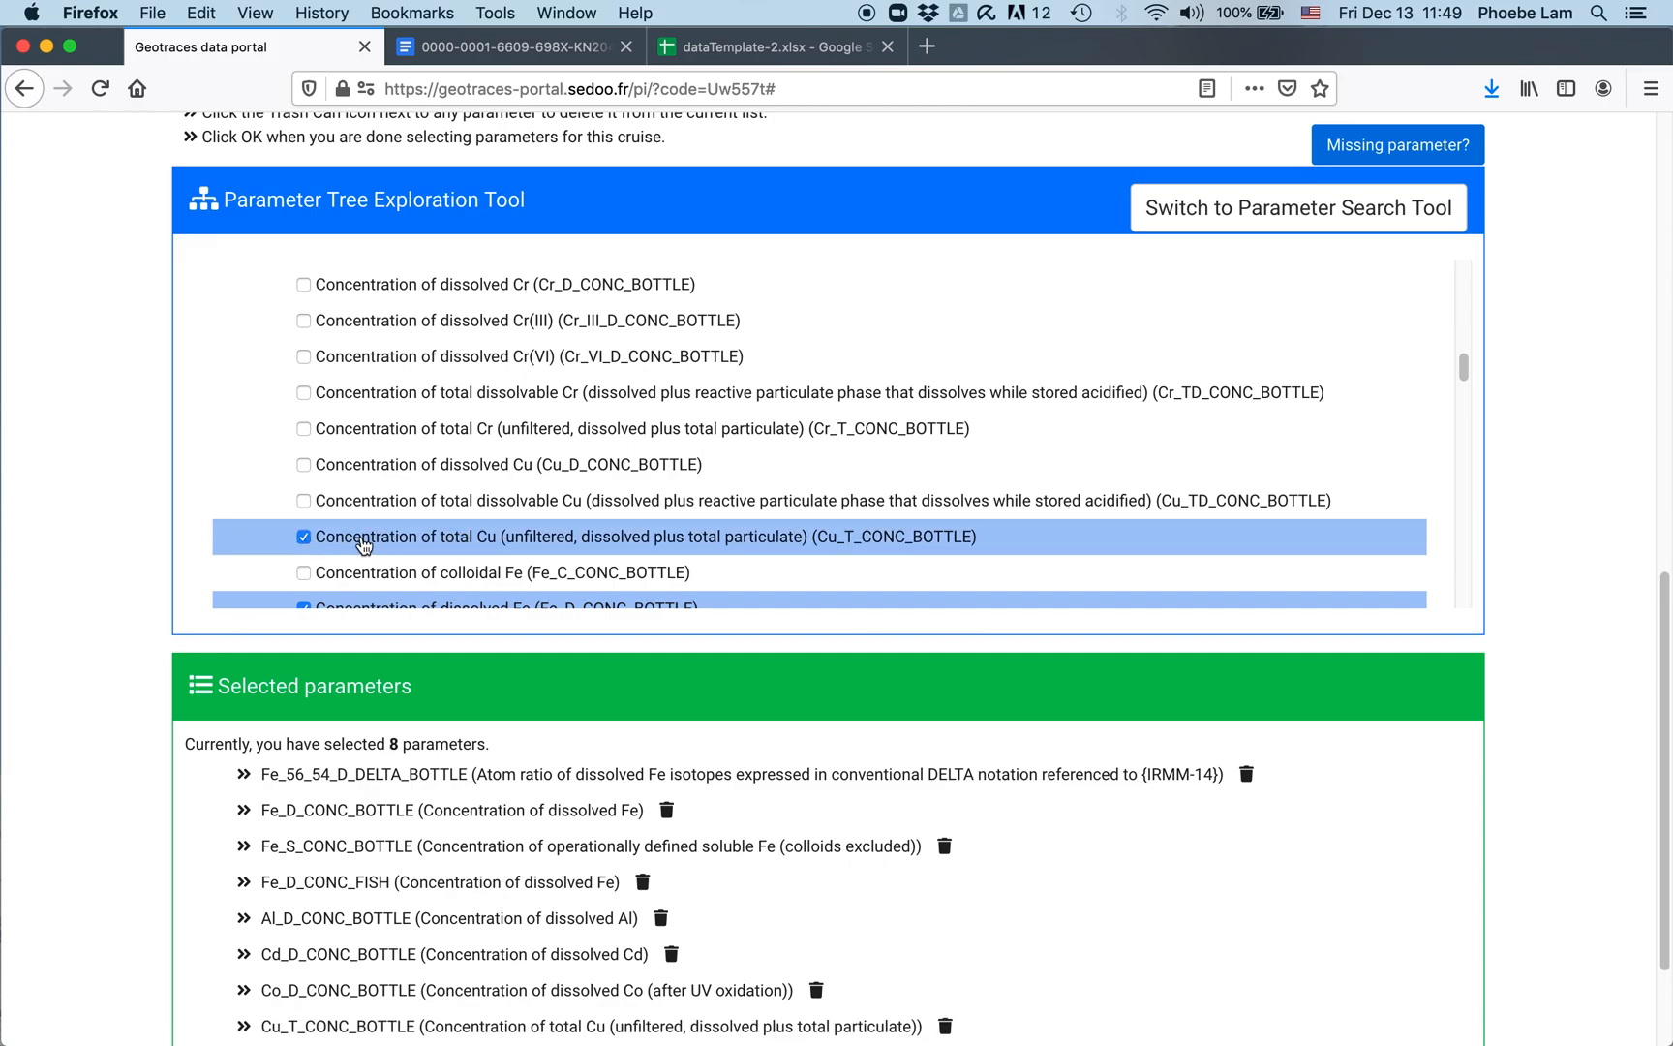
{"action": "left_click", "coordinate": [303, 538]}
{"action": "left_click", "coordinate": [304, 465]}
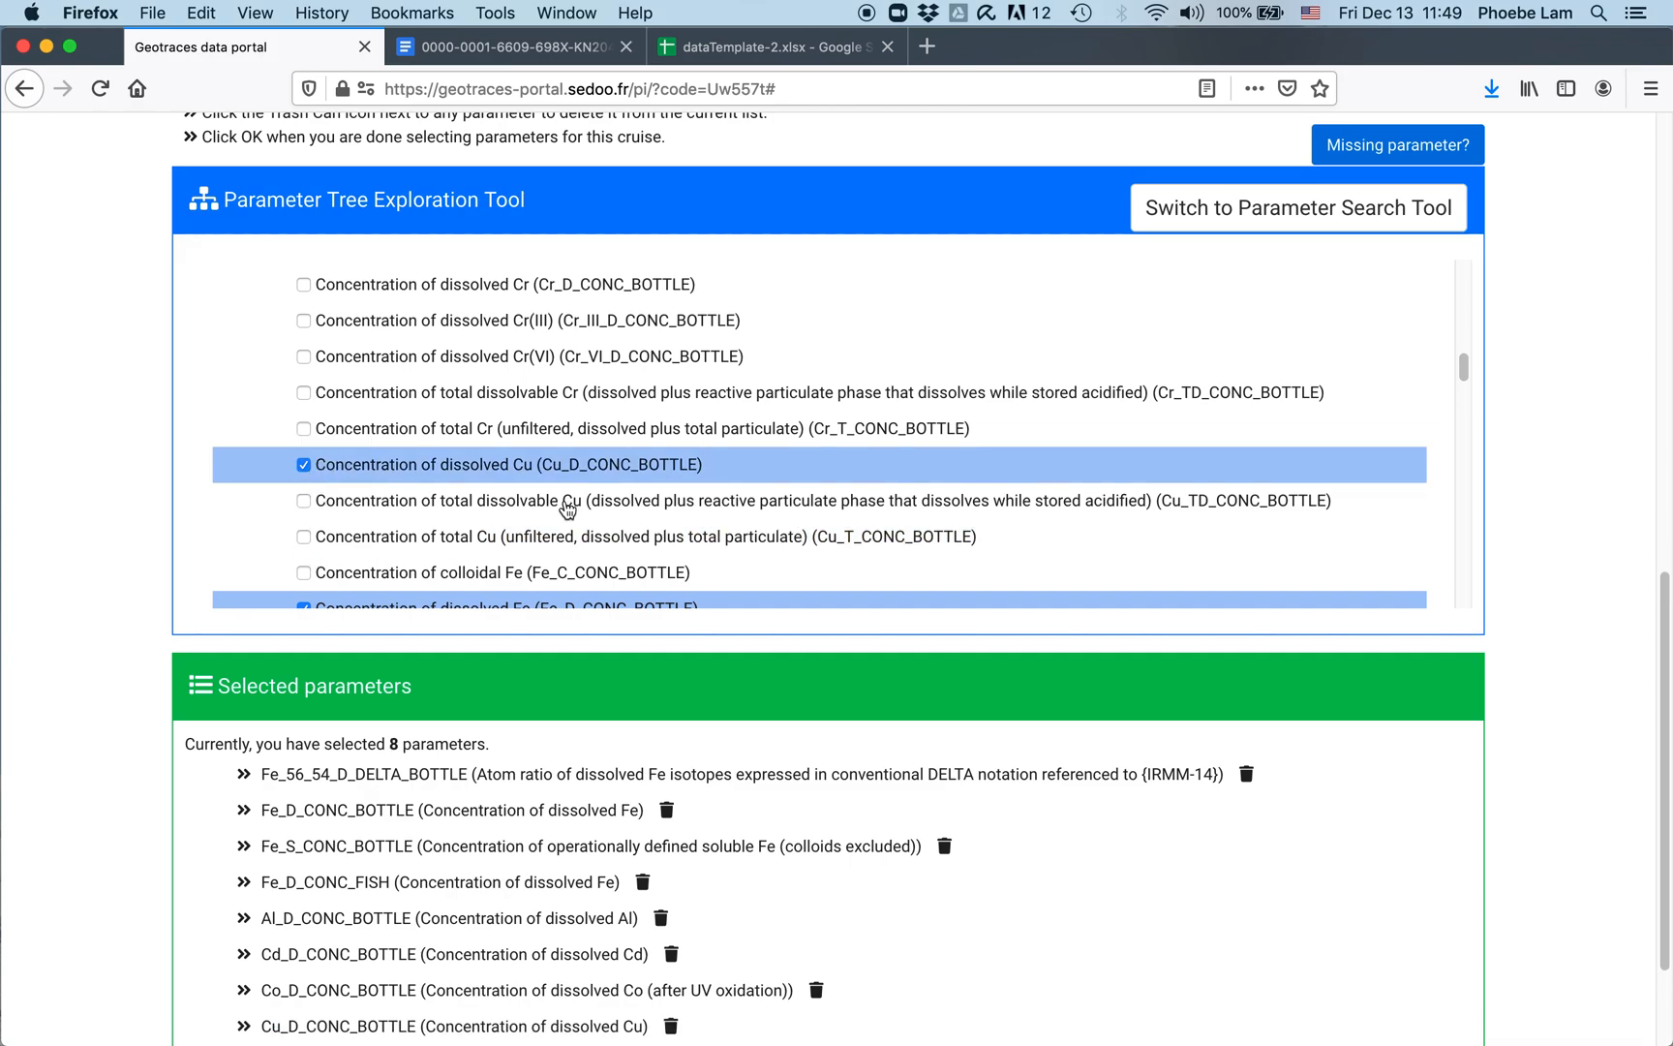
{"action": "scroll", "coordinate": [561, 484], "scroll_direction": "down", "scroll_amount": 4}
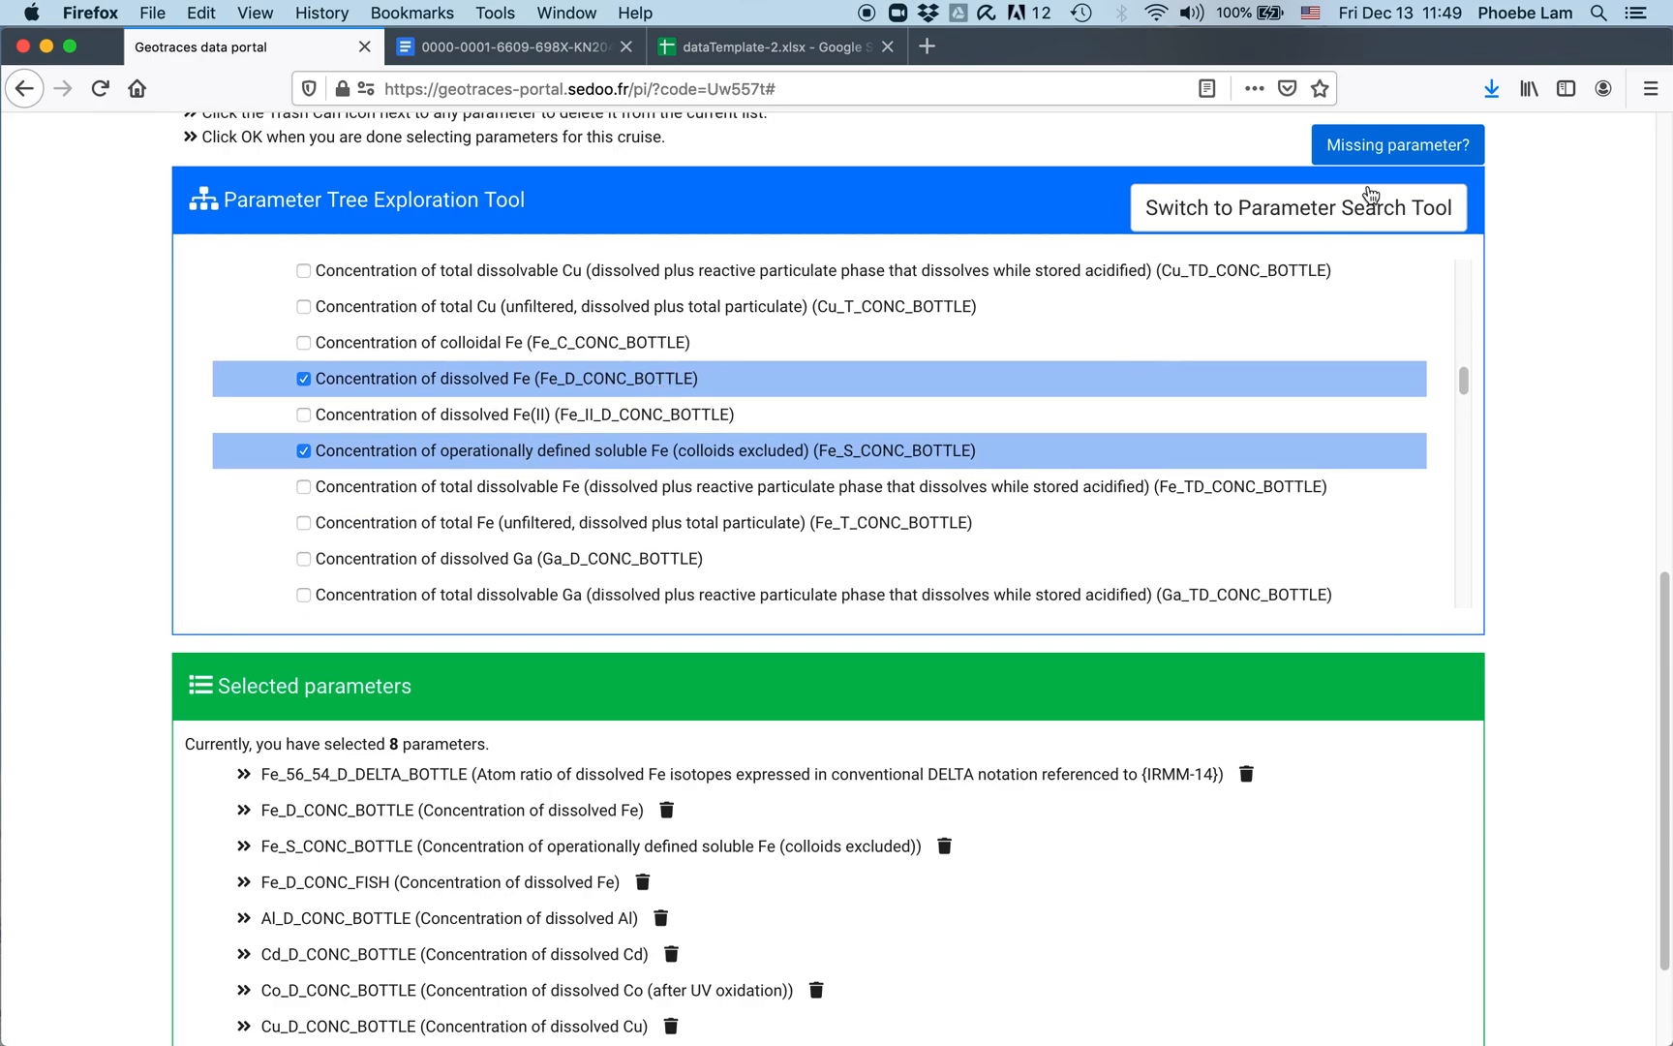
{"action": "scroll", "coordinate": [447, 915], "scroll_direction": "down", "scroll_amount": 3}
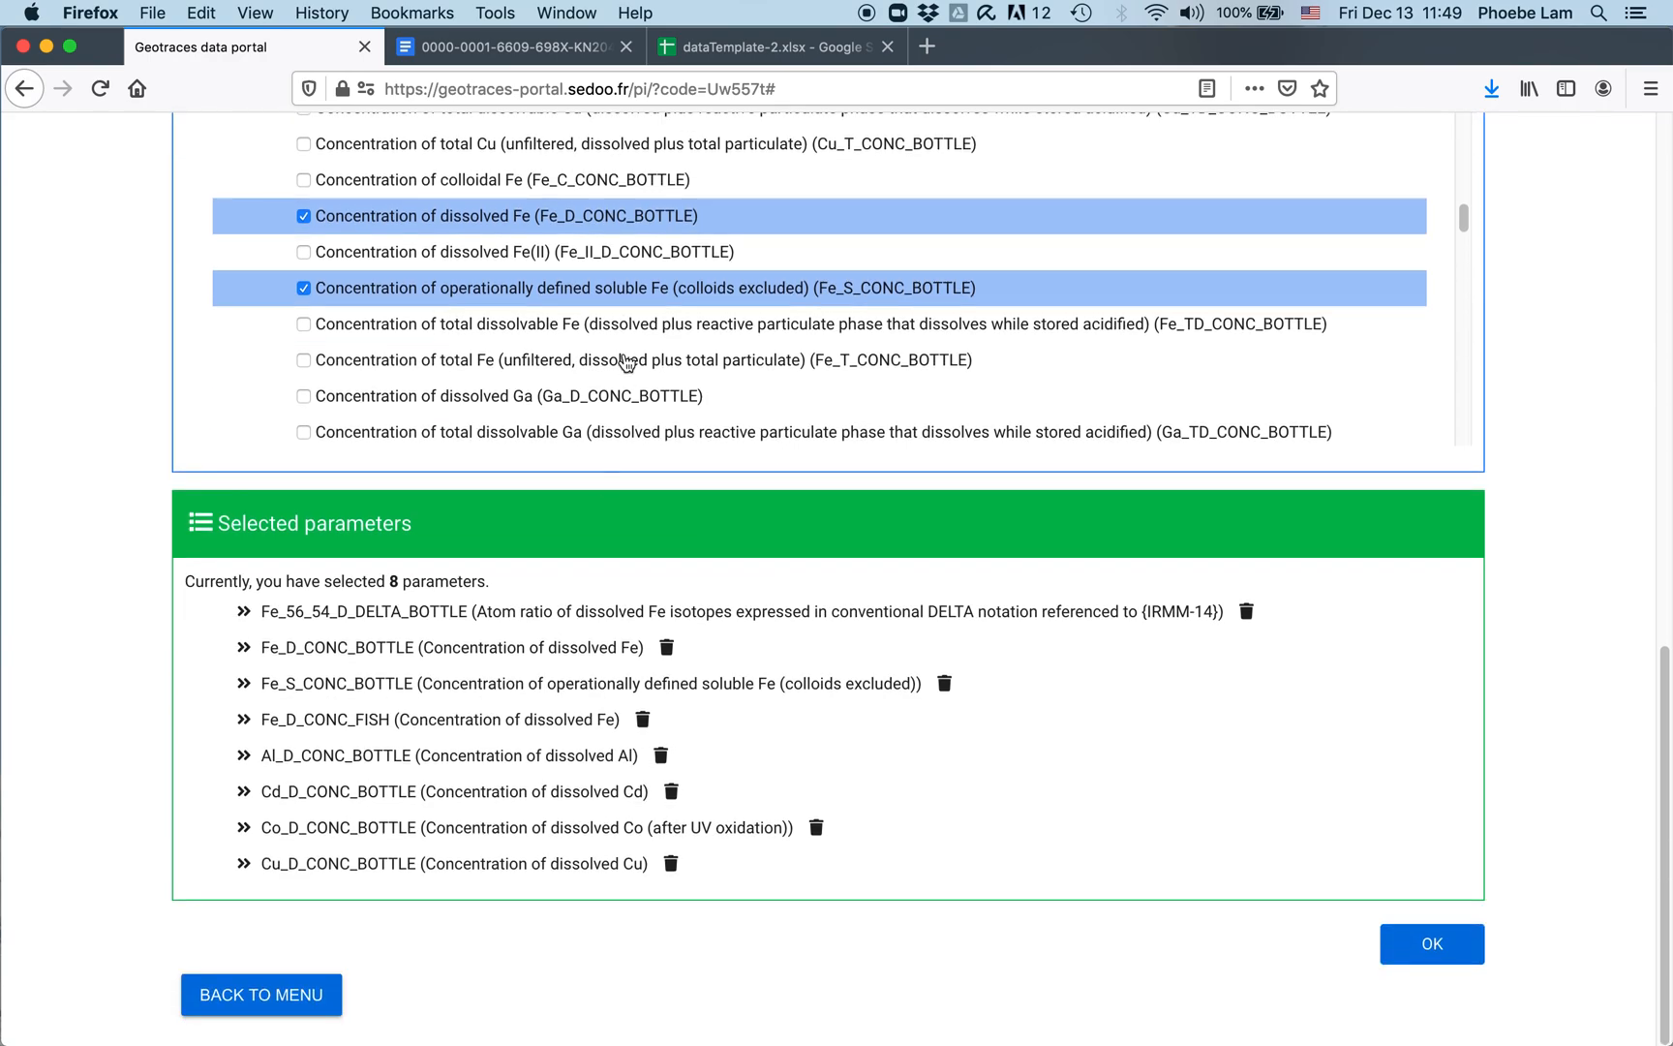
{"action": "scroll", "coordinate": [495, 362], "scroll_direction": "down", "scroll_amount": 3}
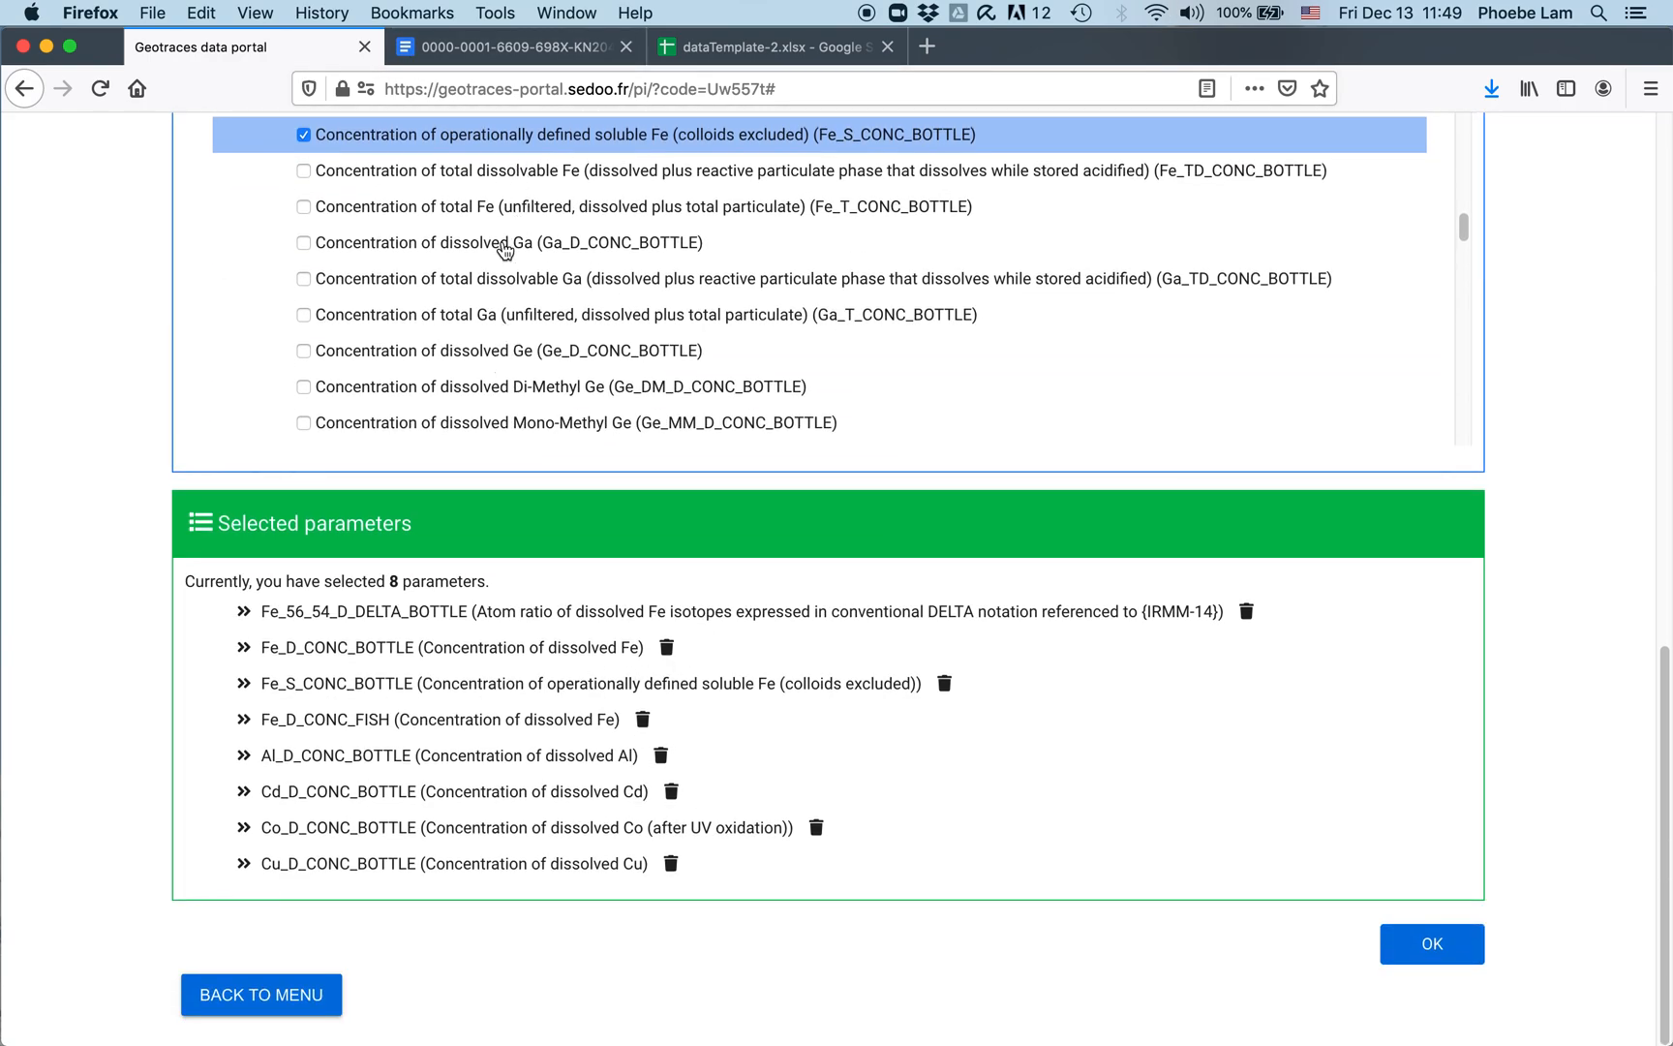
{"action": "left_click", "coordinate": [505, 242]}
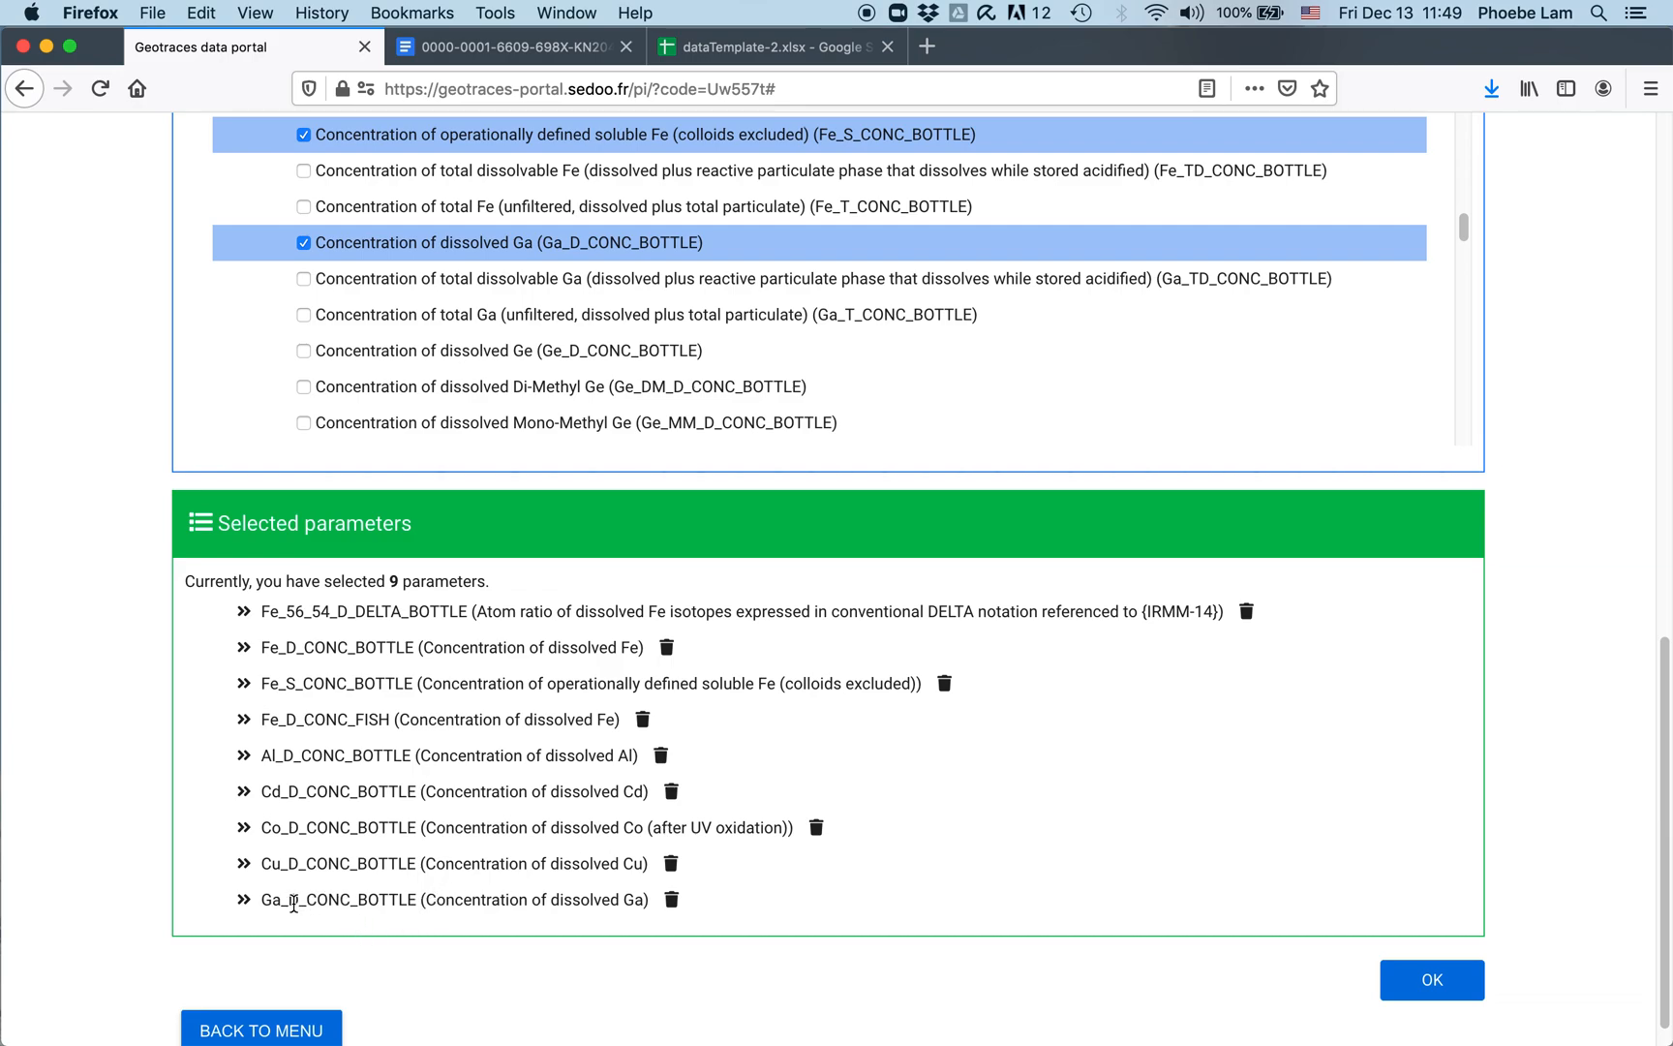
{"action": "left_click", "coordinate": [669, 899]}
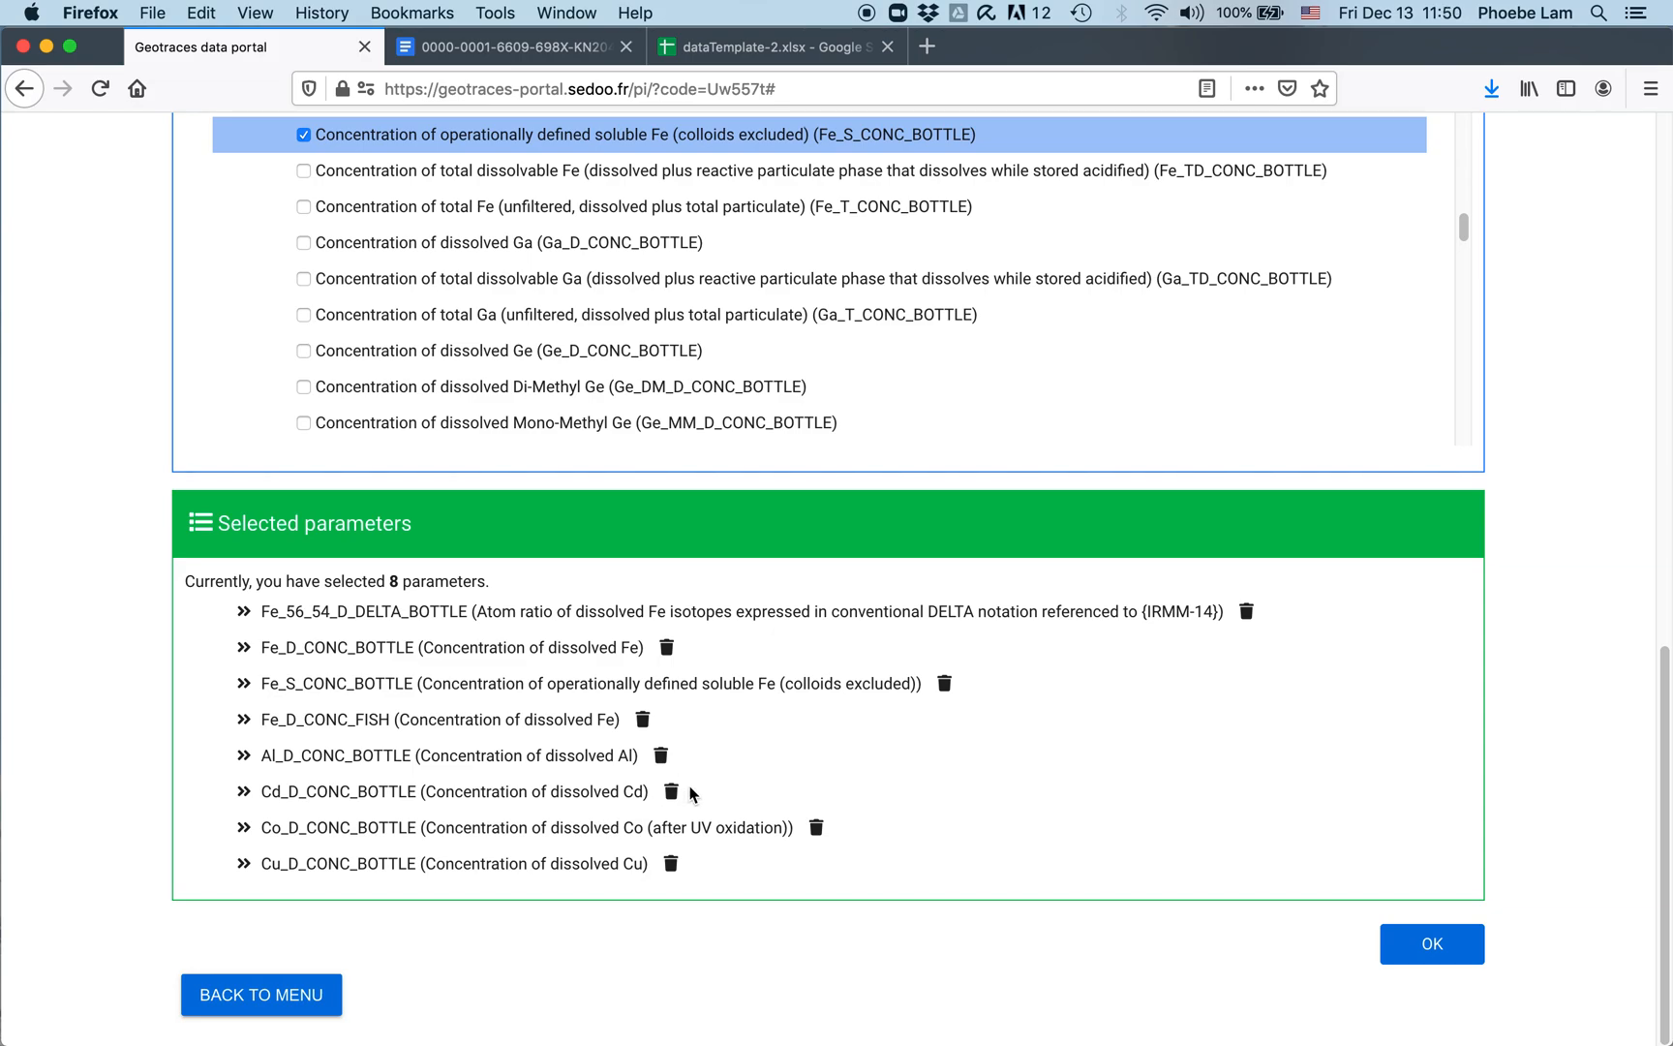
{"action": "left_click", "coordinate": [1438, 945]}
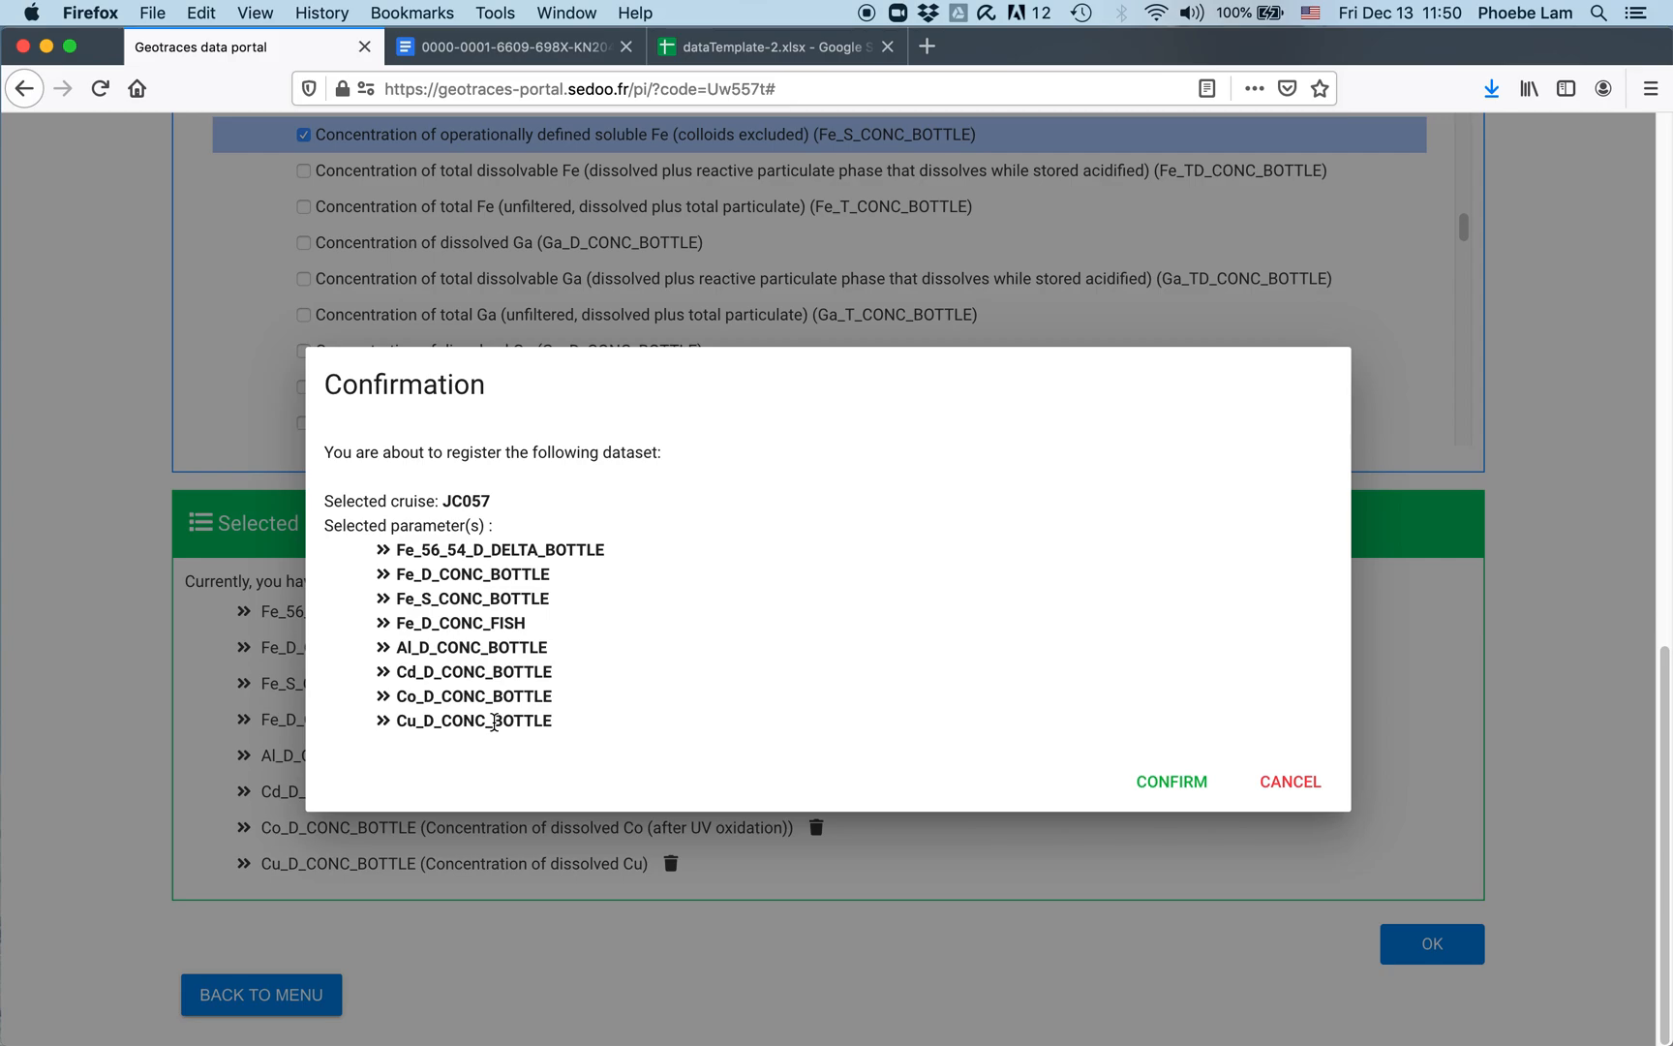
Step: Cancel the first prompt, resubmit, and confirm registering the eight JC057 parameters
{"action": "left_click", "coordinate": [1317, 783]}
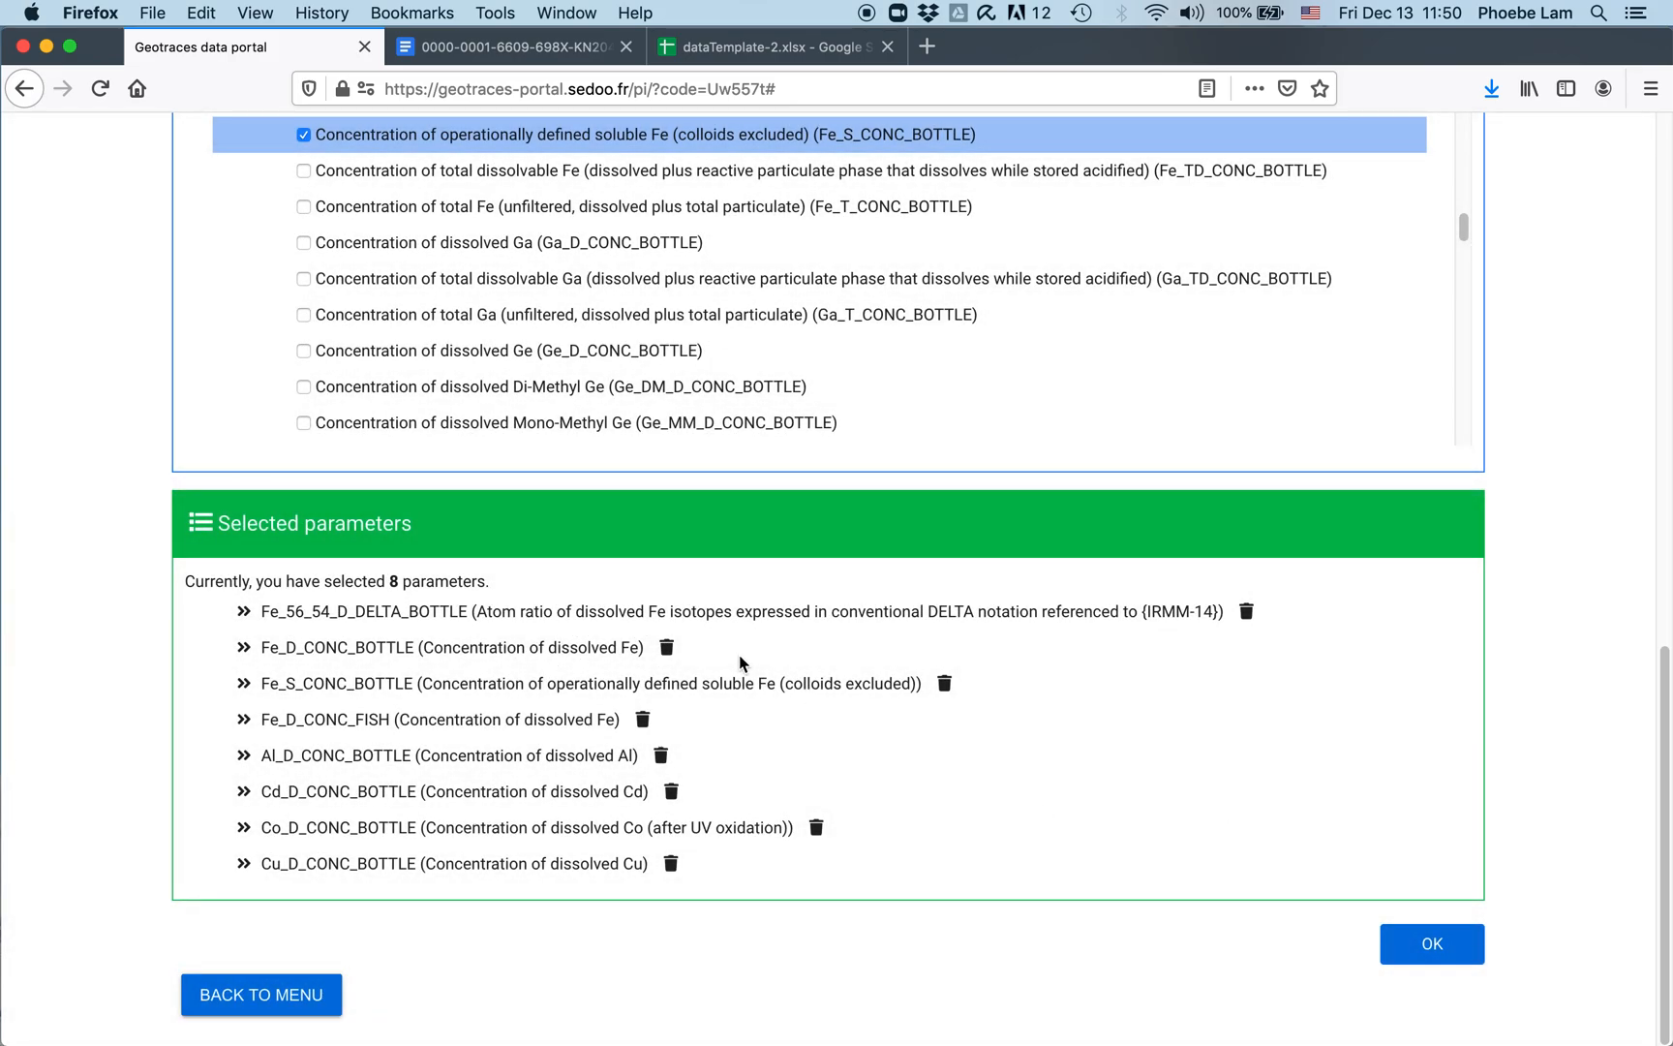
{"action": "left_click", "coordinate": [1418, 952]}
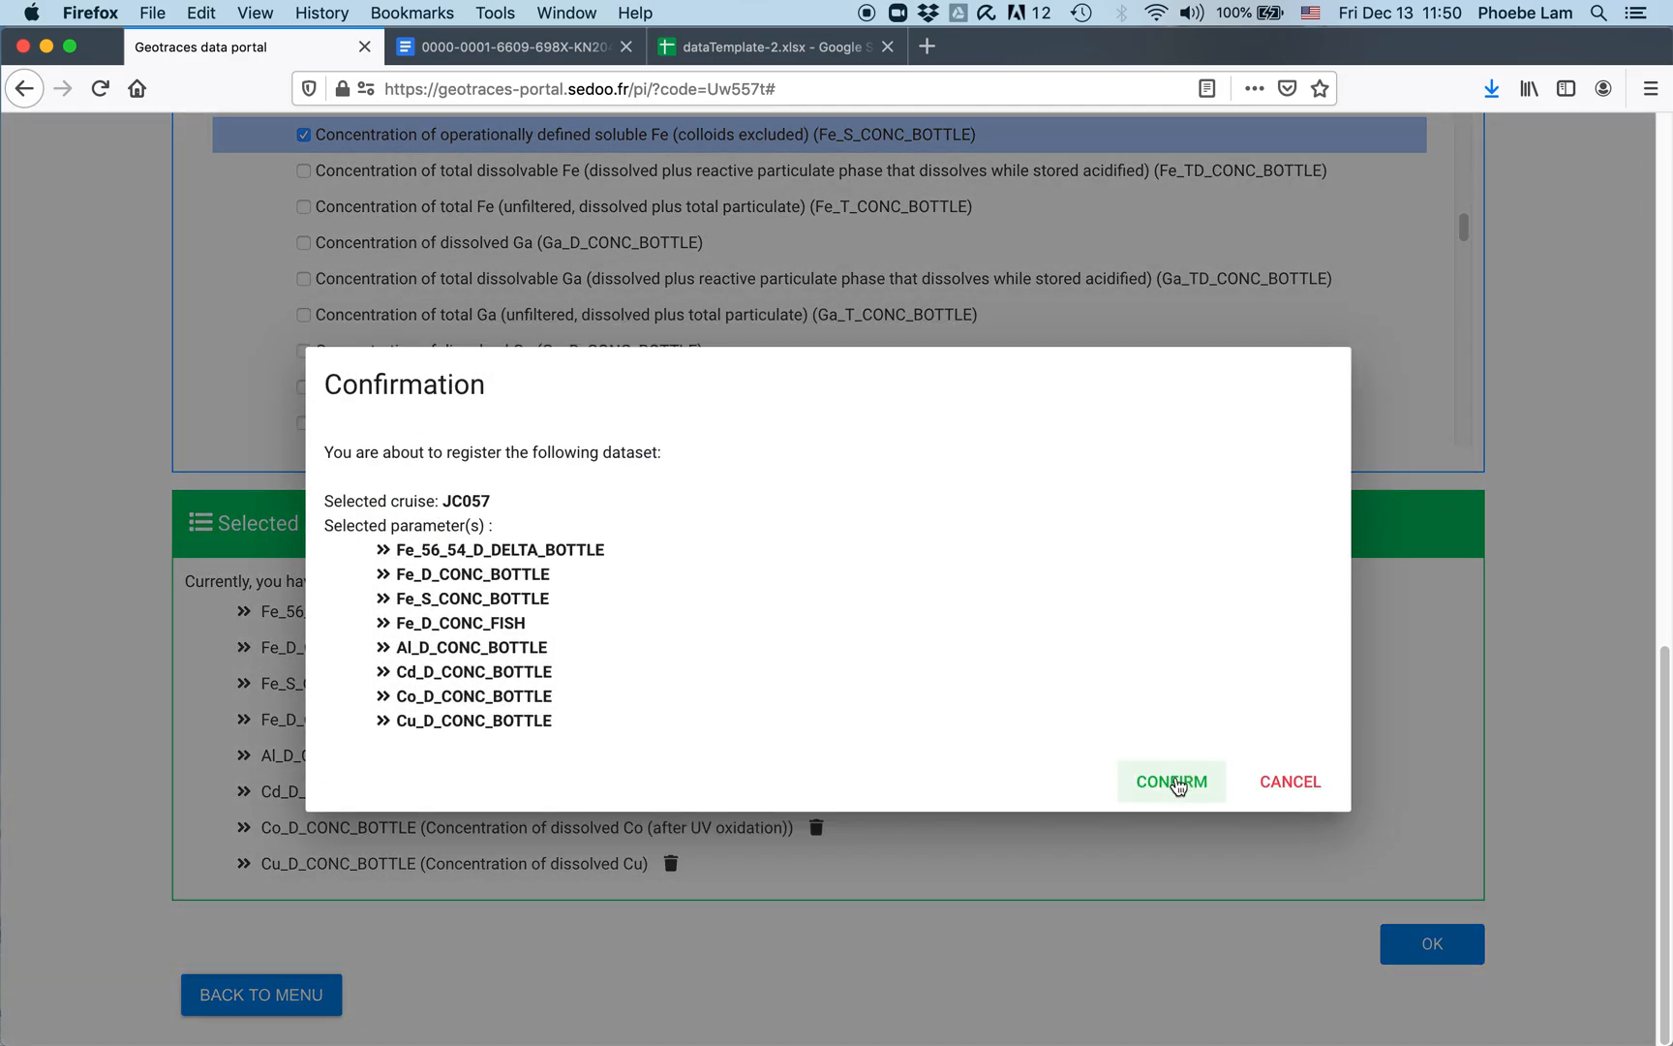
{"action": "left_click", "coordinate": [1167, 780]}
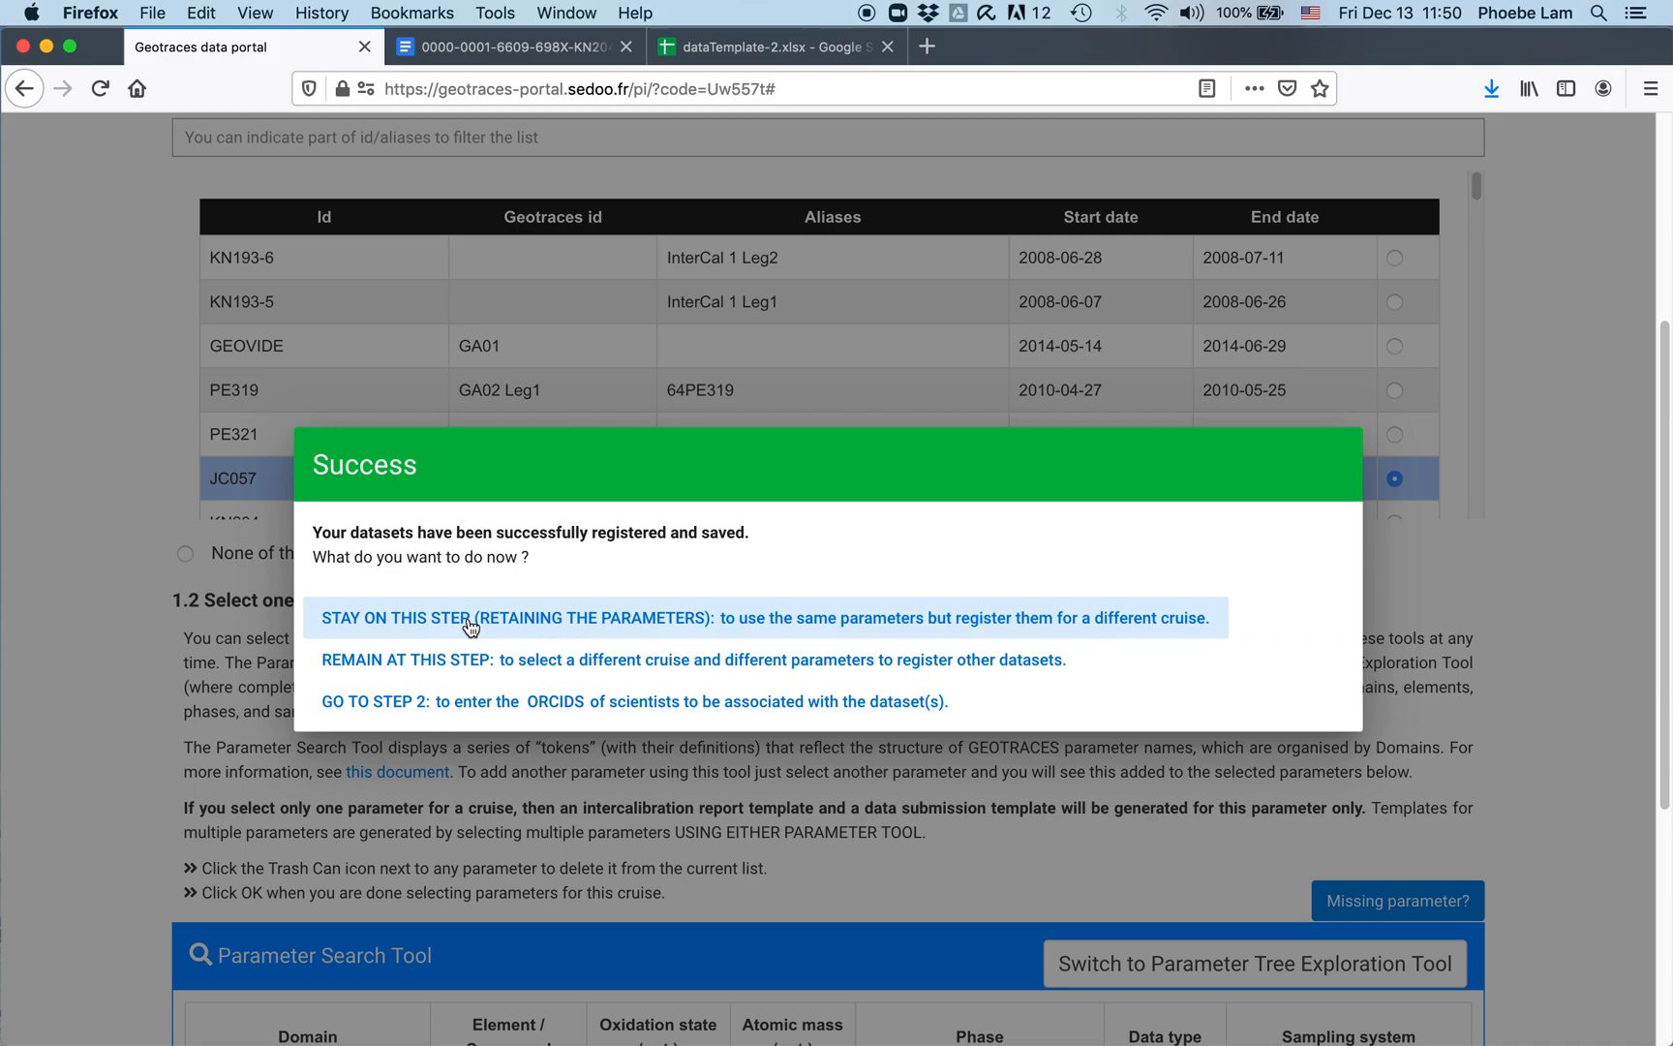
Step: Stay on the registration step, pick cruise PE321 (GA02 Leg2), then return to the main menu
{"action": "left_click", "coordinate": [1177, 620]}
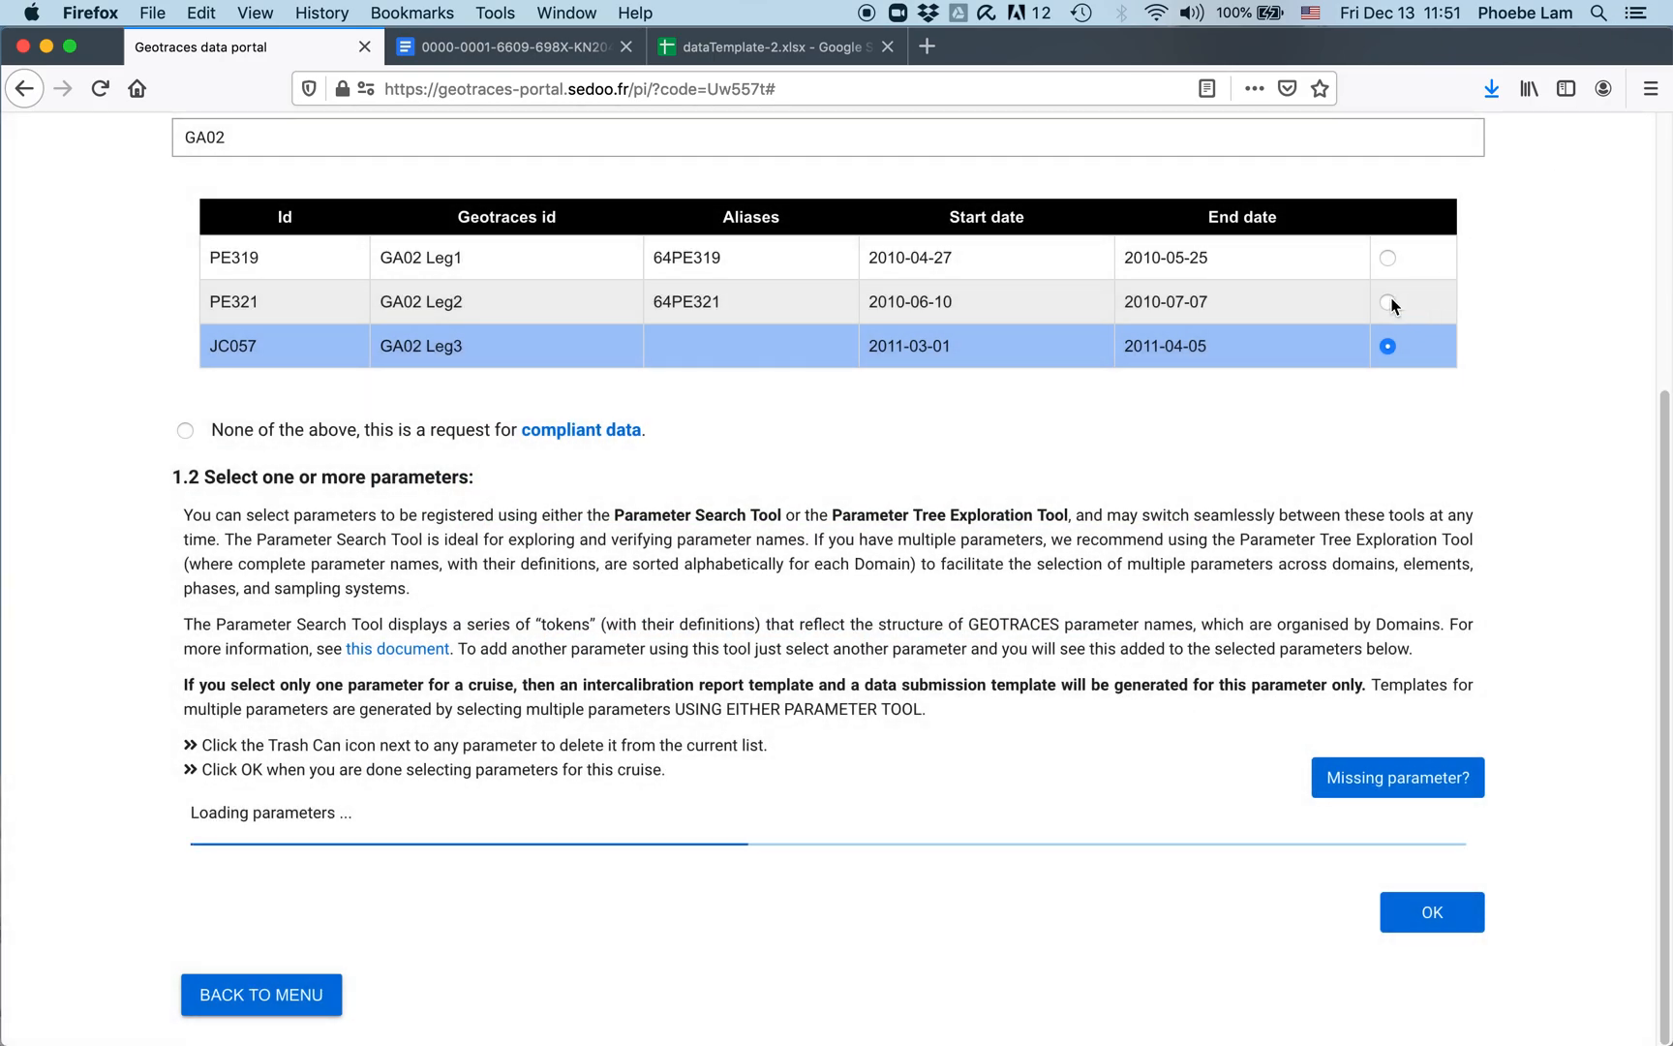
{"action": "left_click", "coordinate": [1390, 303]}
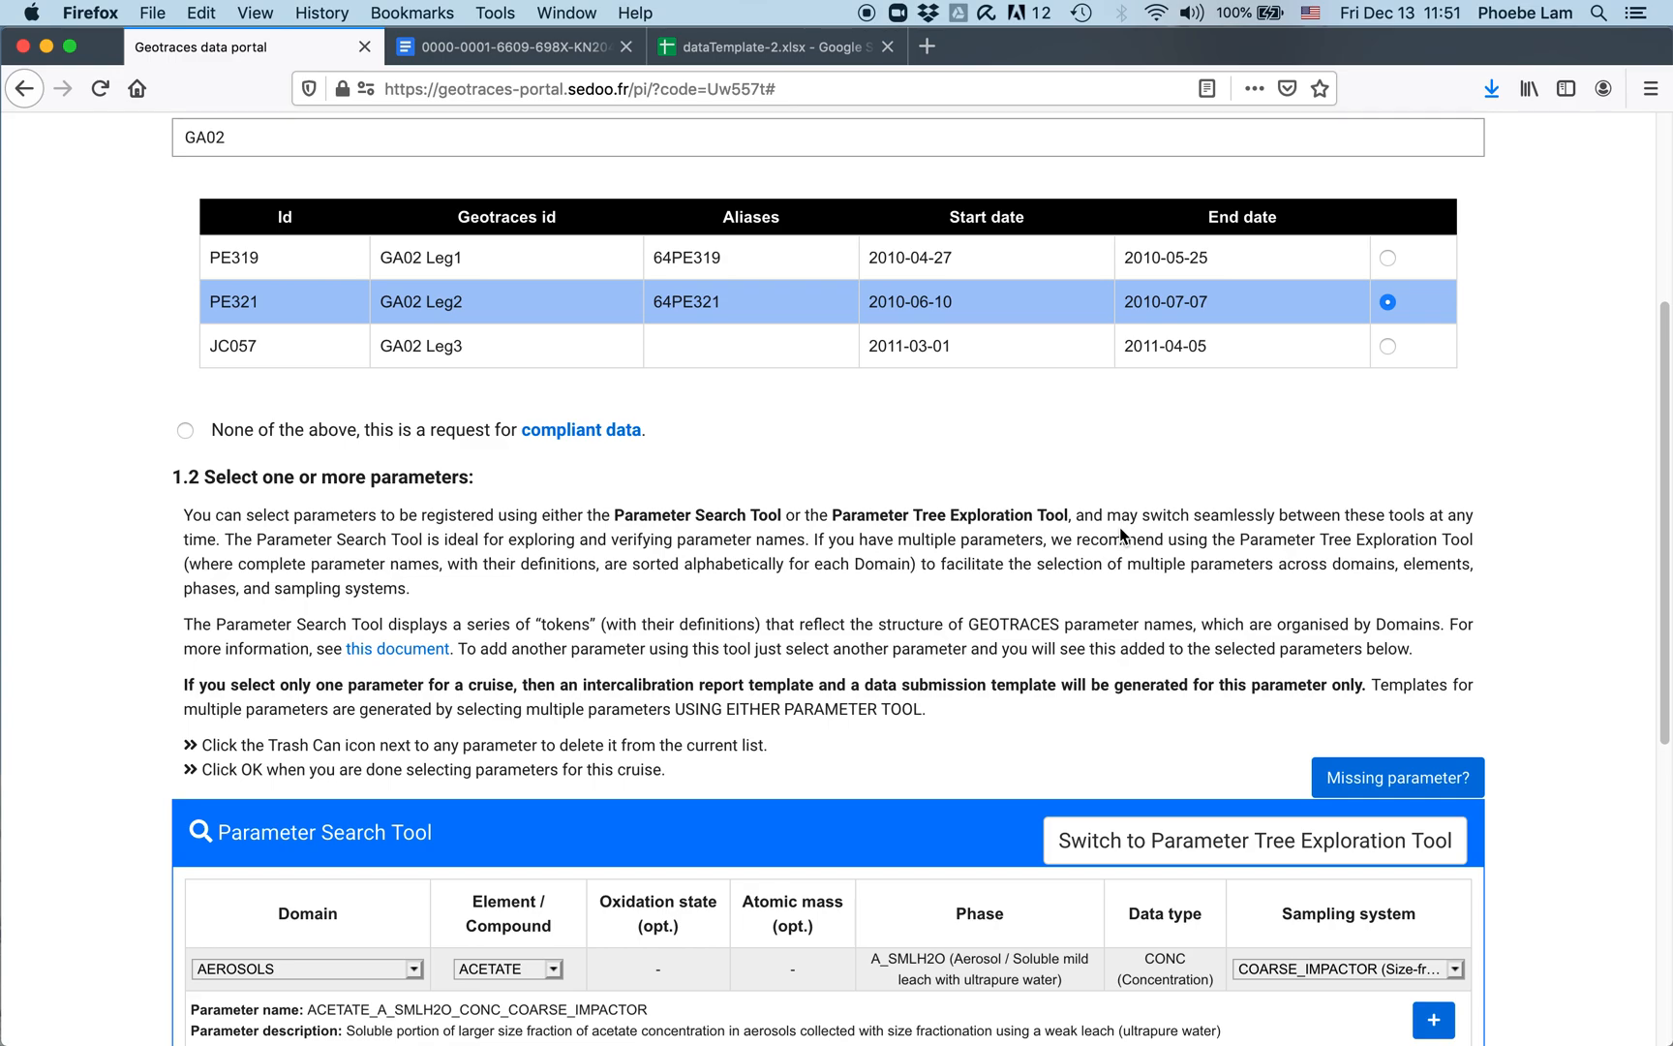
{"action": "scroll", "coordinate": [1119, 527], "scroll_direction": "down", "scroll_amount": 6}
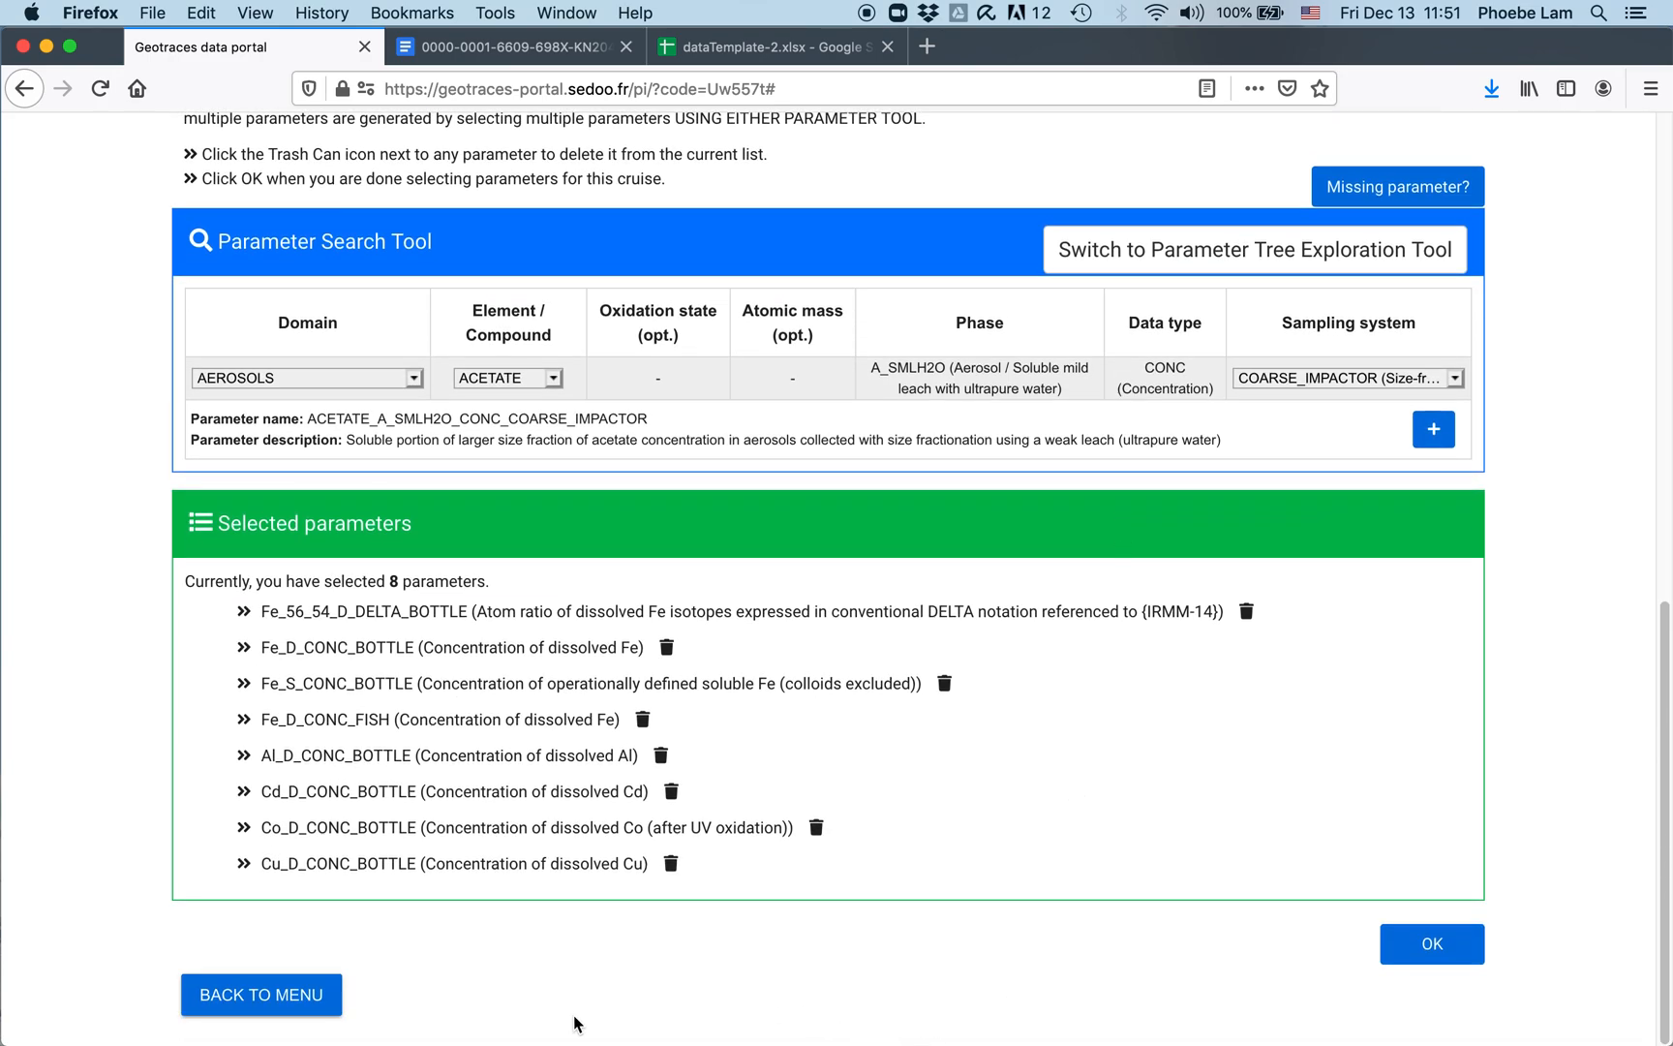
{"action": "left_click", "coordinate": [293, 1003]}
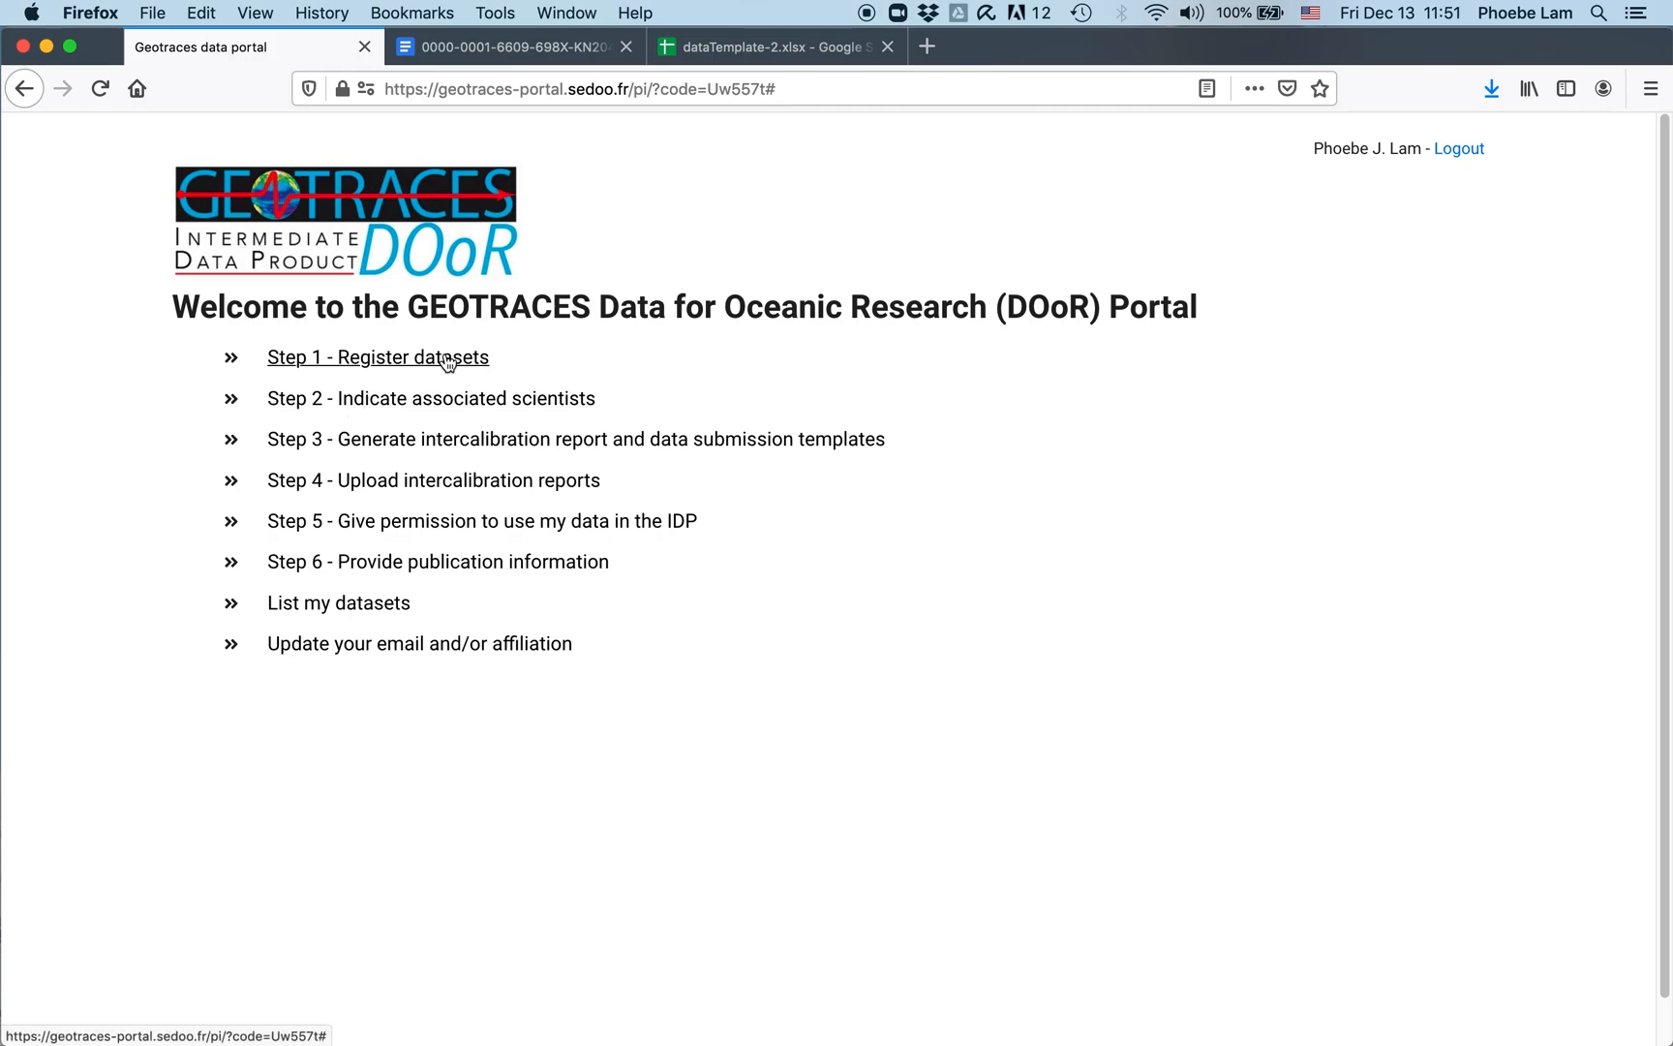
Step: Open Step 2 and review the JC057 datasets, abandoning a scientist entry for Fe_56_54_D_DELTA_BOTTLE
{"action": "left_click", "coordinate": [506, 403]}
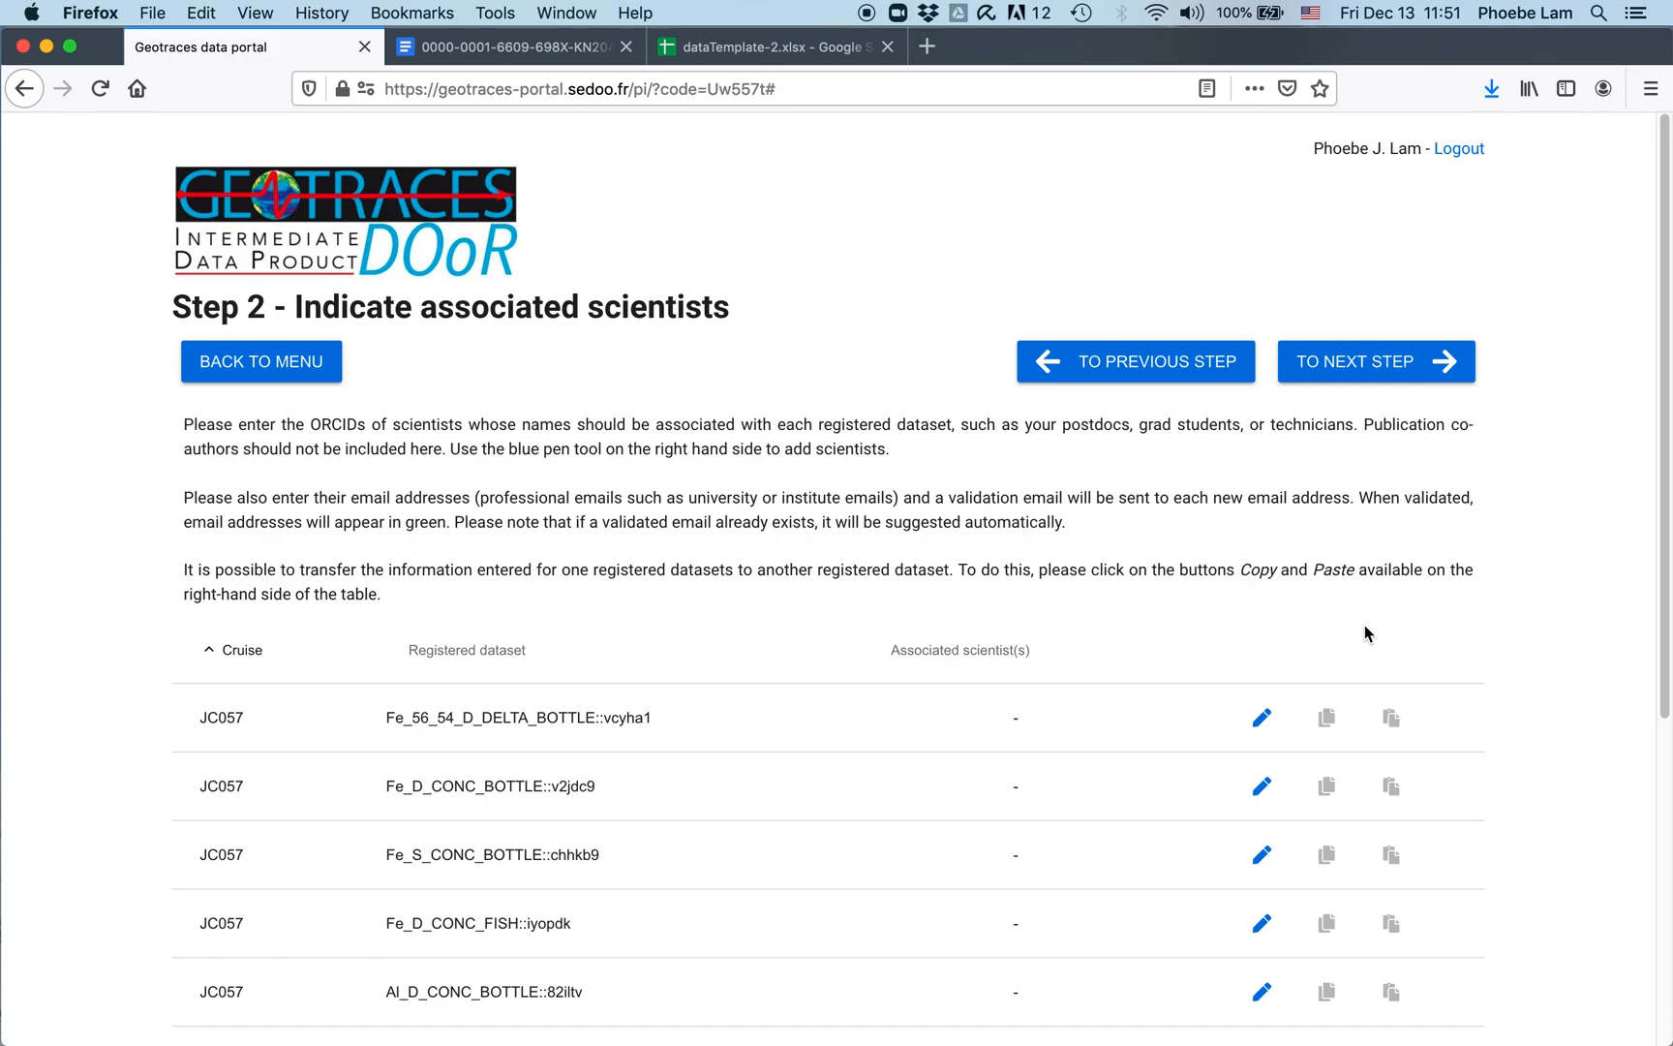
{"action": "left_click", "coordinate": [1261, 718]}
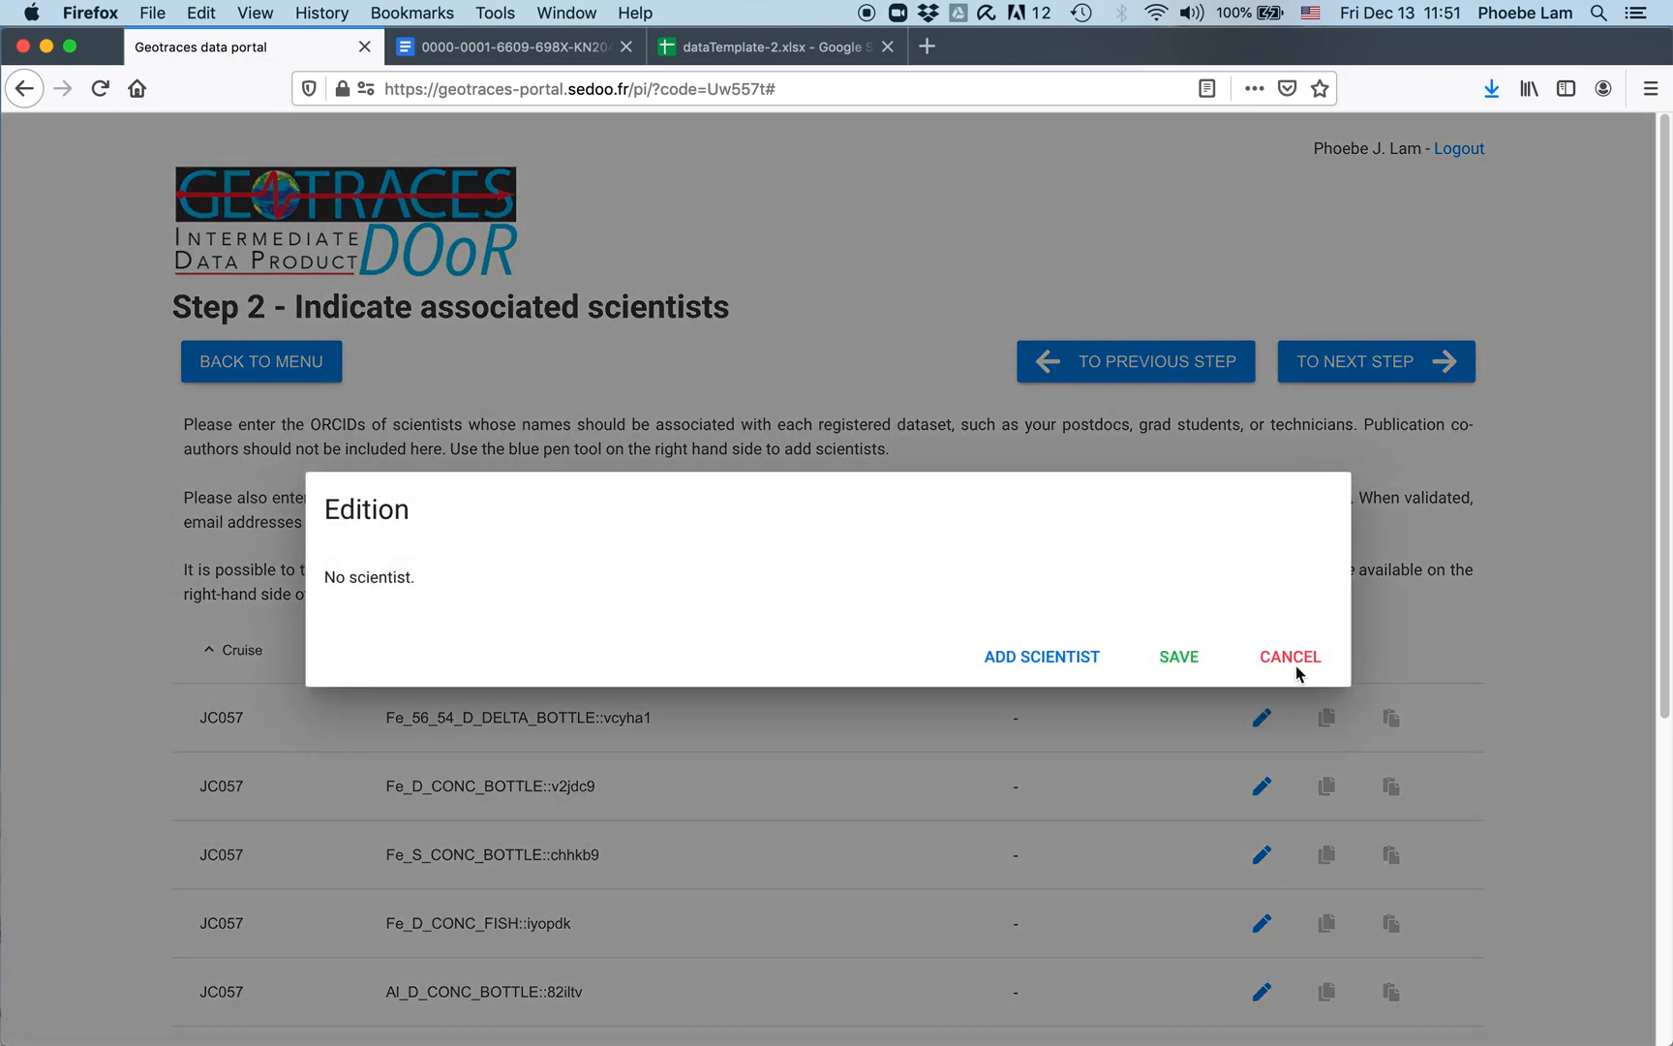
{"action": "left_click", "coordinate": [1029, 670]}
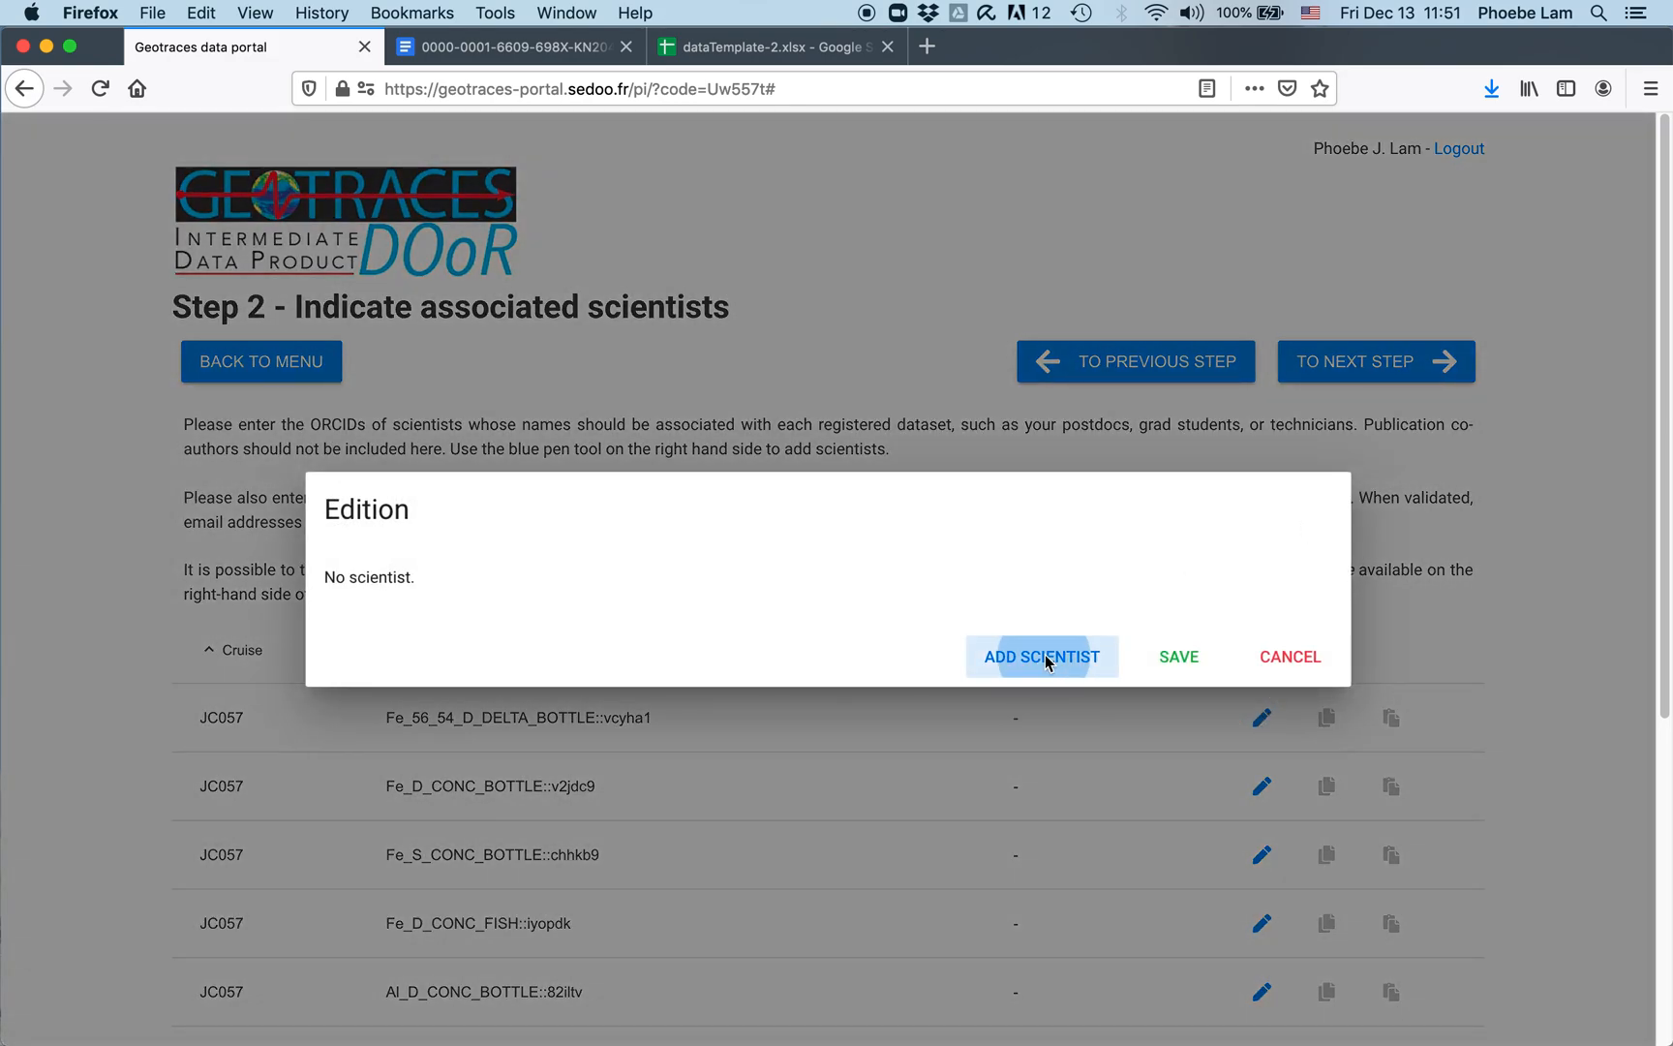
{"action": "left_click", "coordinate": [726, 577]}
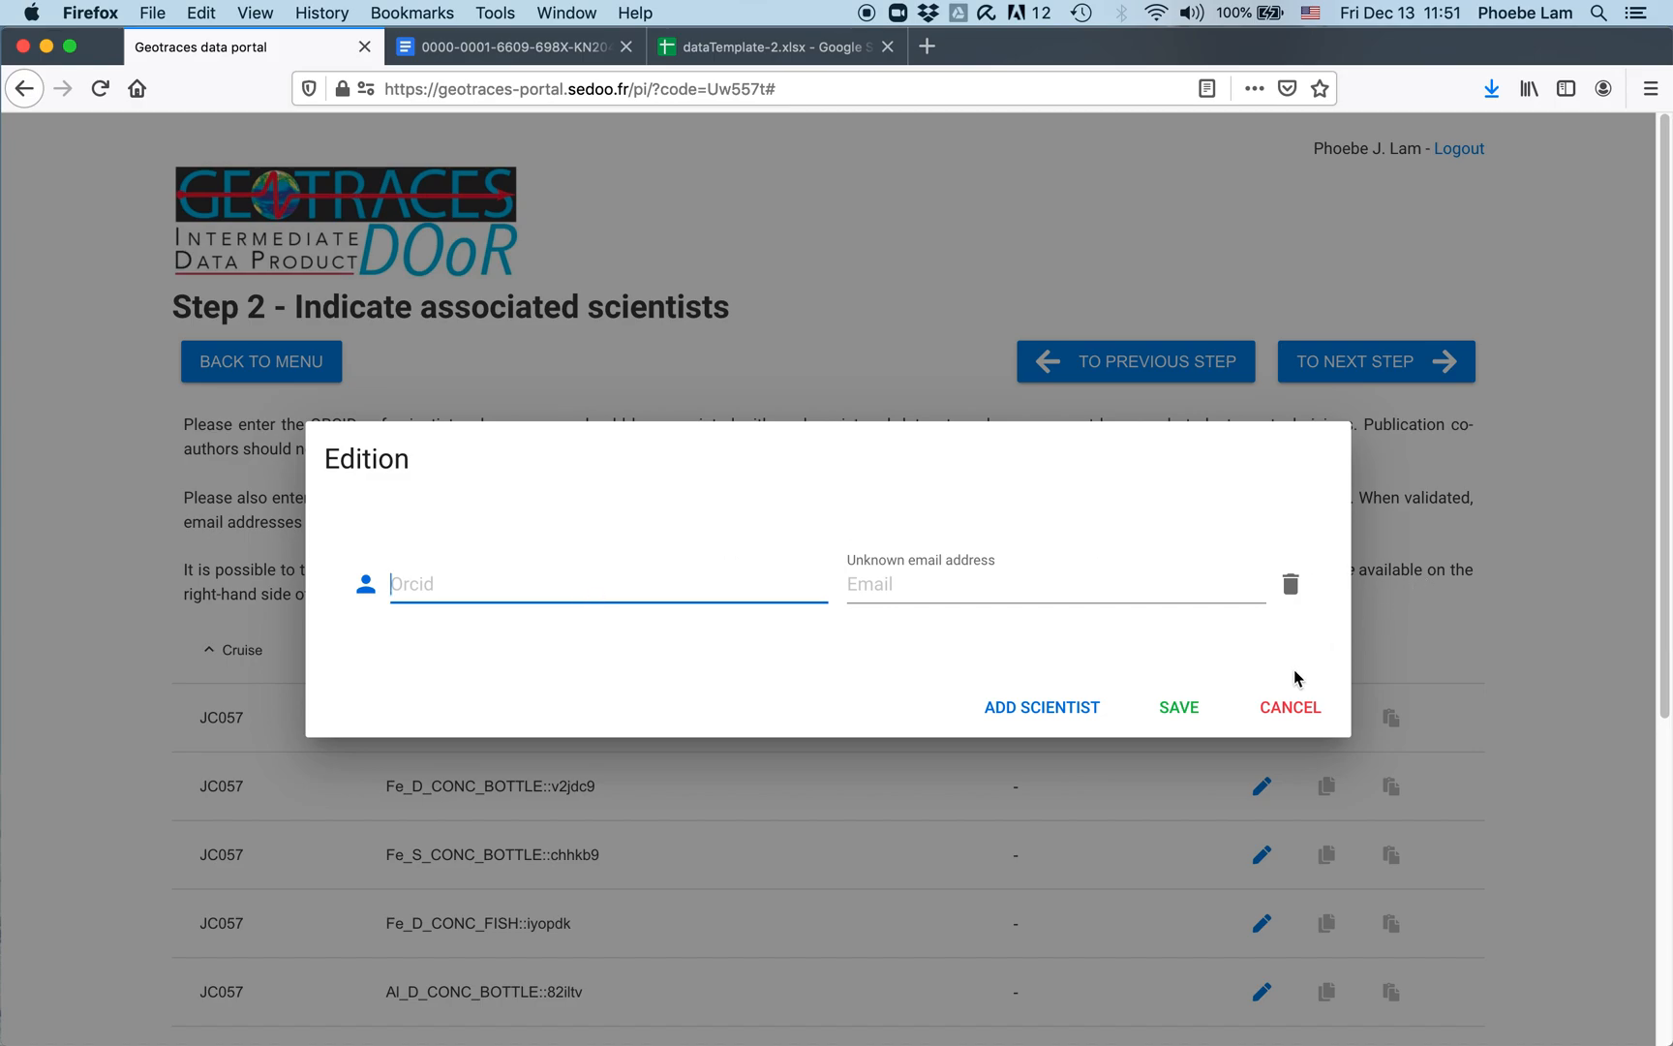
{"action": "left_click", "coordinate": [1293, 708]}
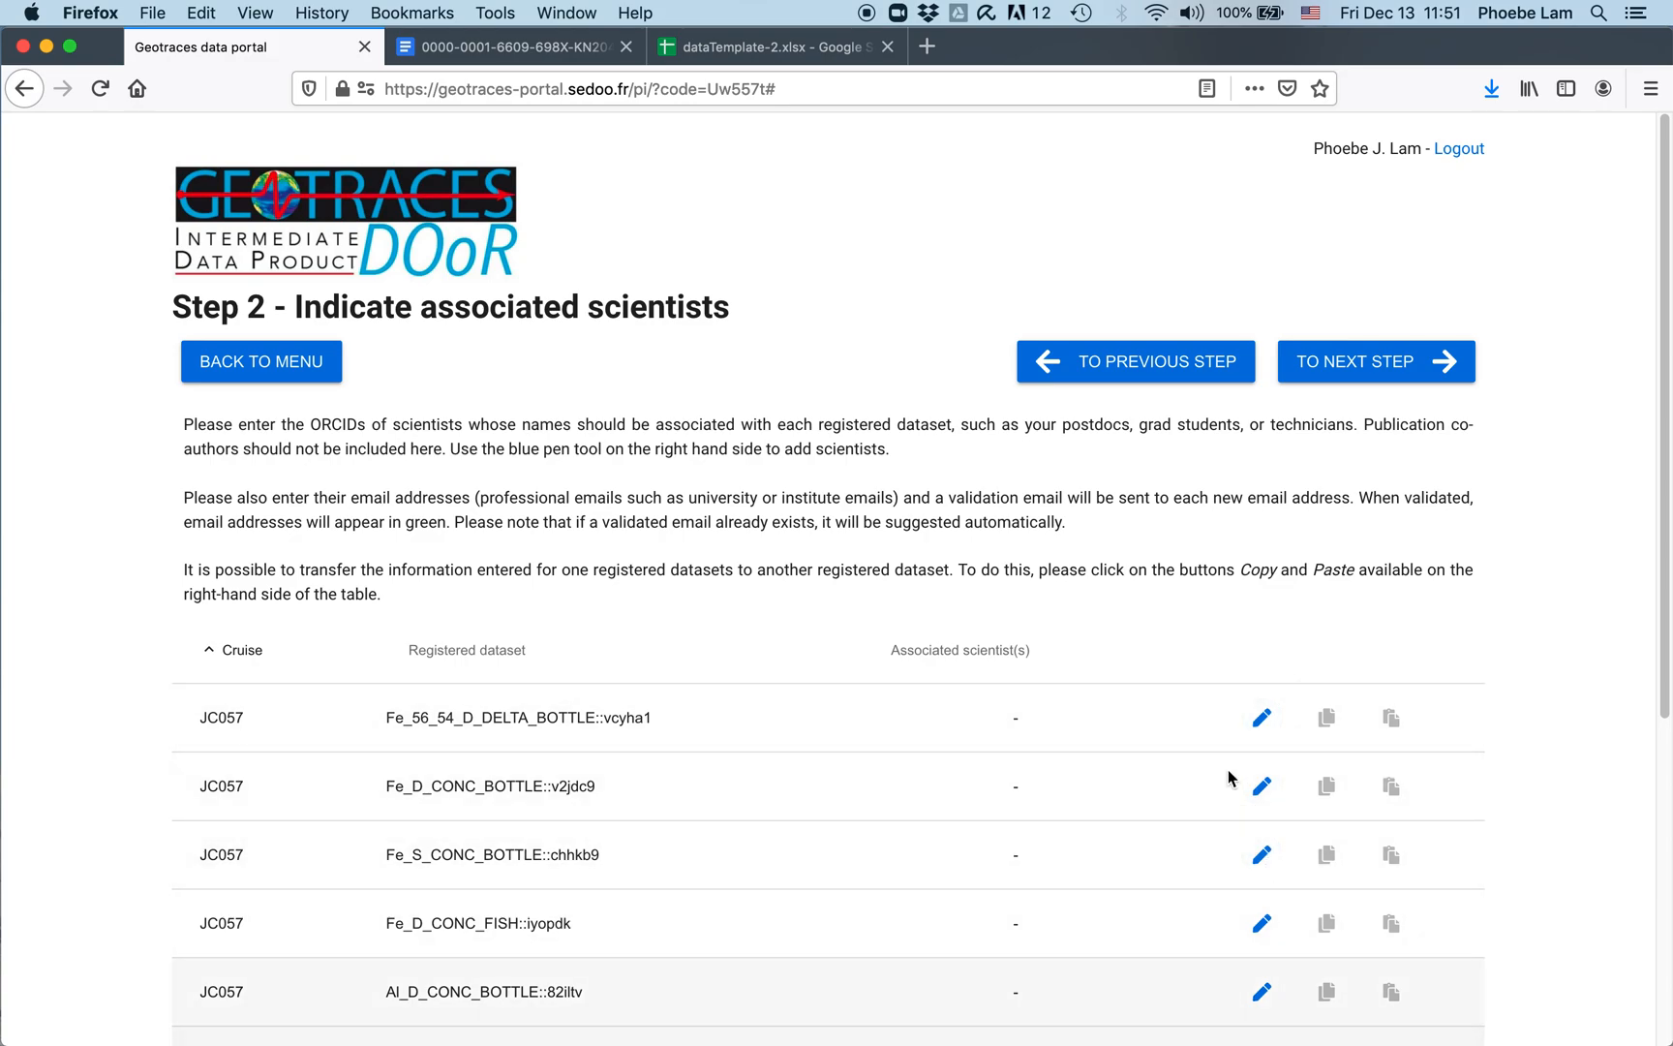
{"action": "scroll", "coordinate": [1158, 692], "scroll_direction": "down", "scroll_amount": 4}
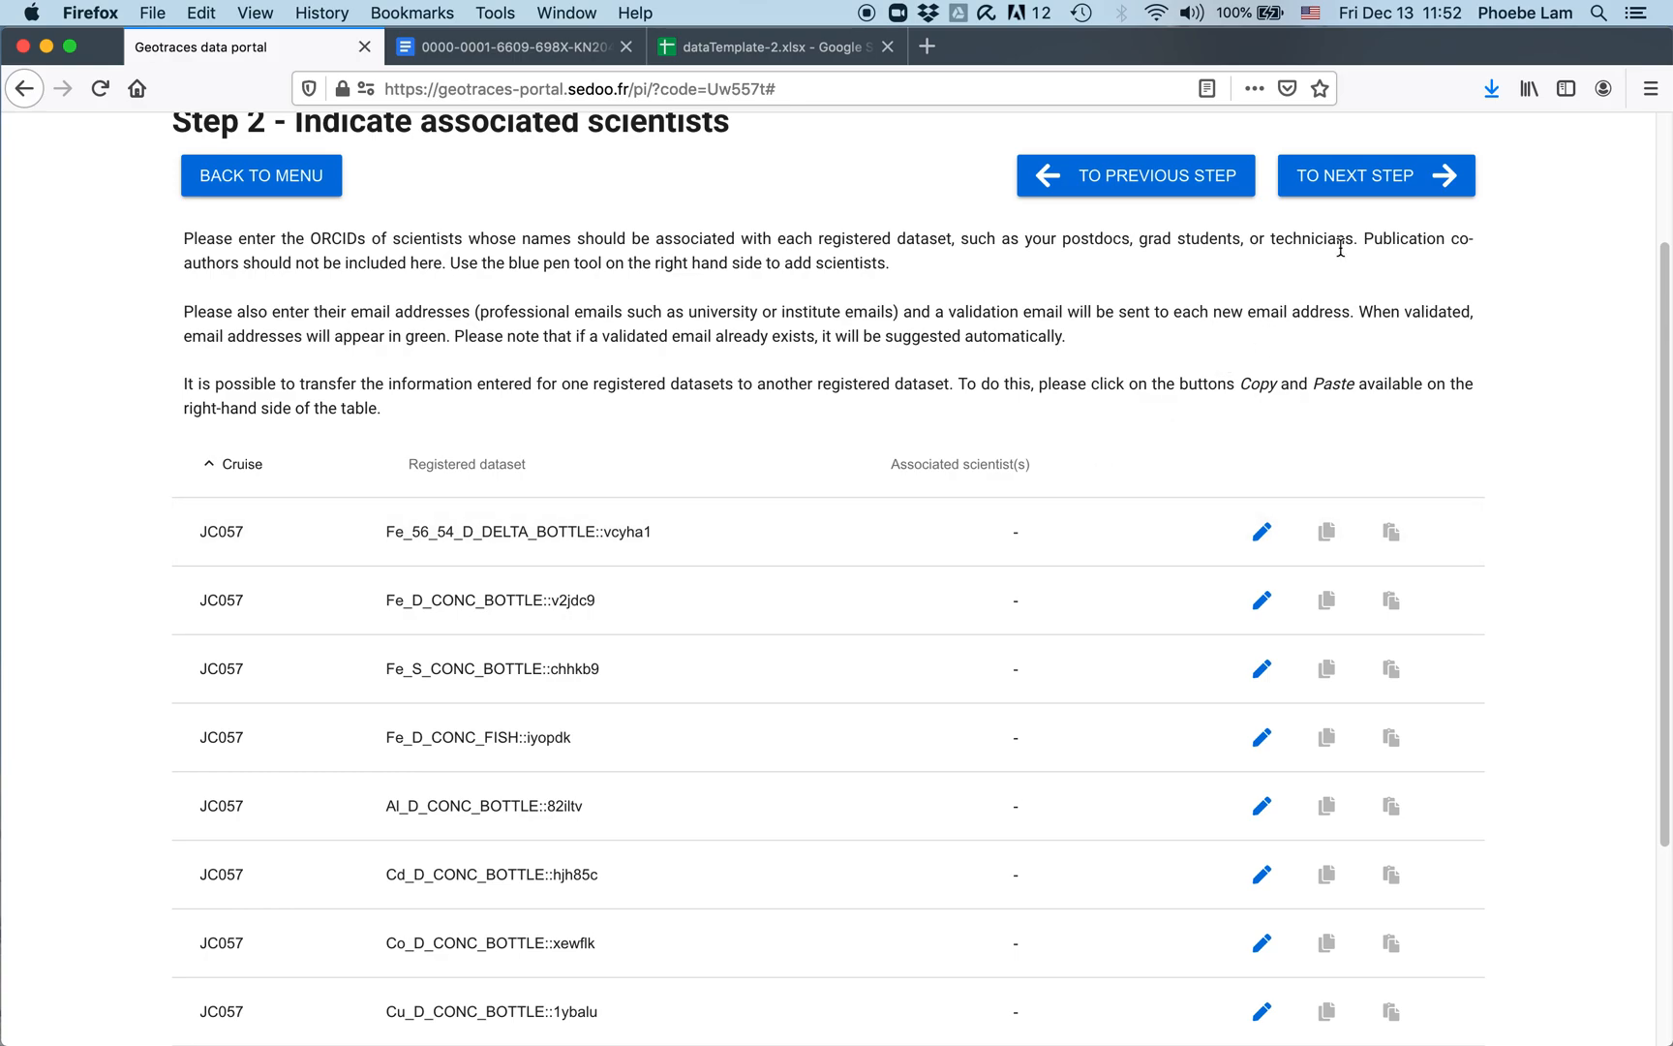
Step: Advance to Step 3 and choose cruise JC057 to list its eight dataset report templates
{"action": "left_click", "coordinate": [1439, 175]}
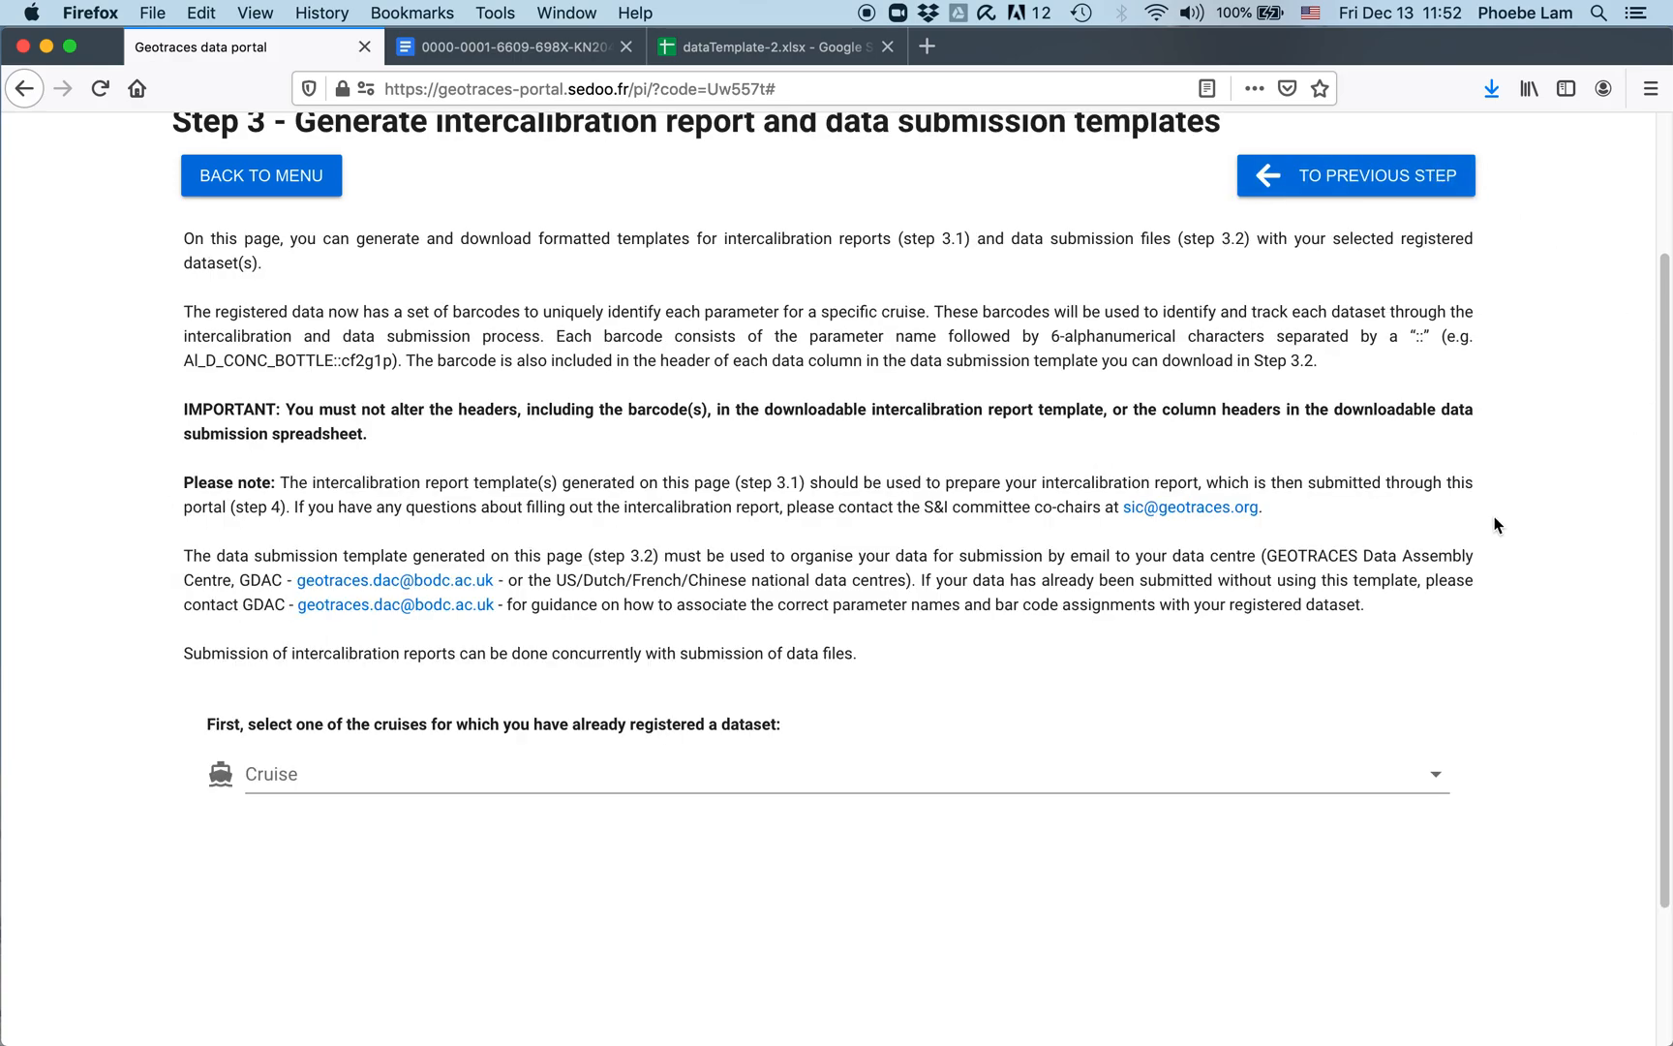
{"action": "scroll", "coordinate": [1259, 534], "scroll_direction": "up", "scroll_amount": 1}
{"action": "scroll", "coordinate": [843, 395], "scroll_direction": "up", "scroll_amount": 3}
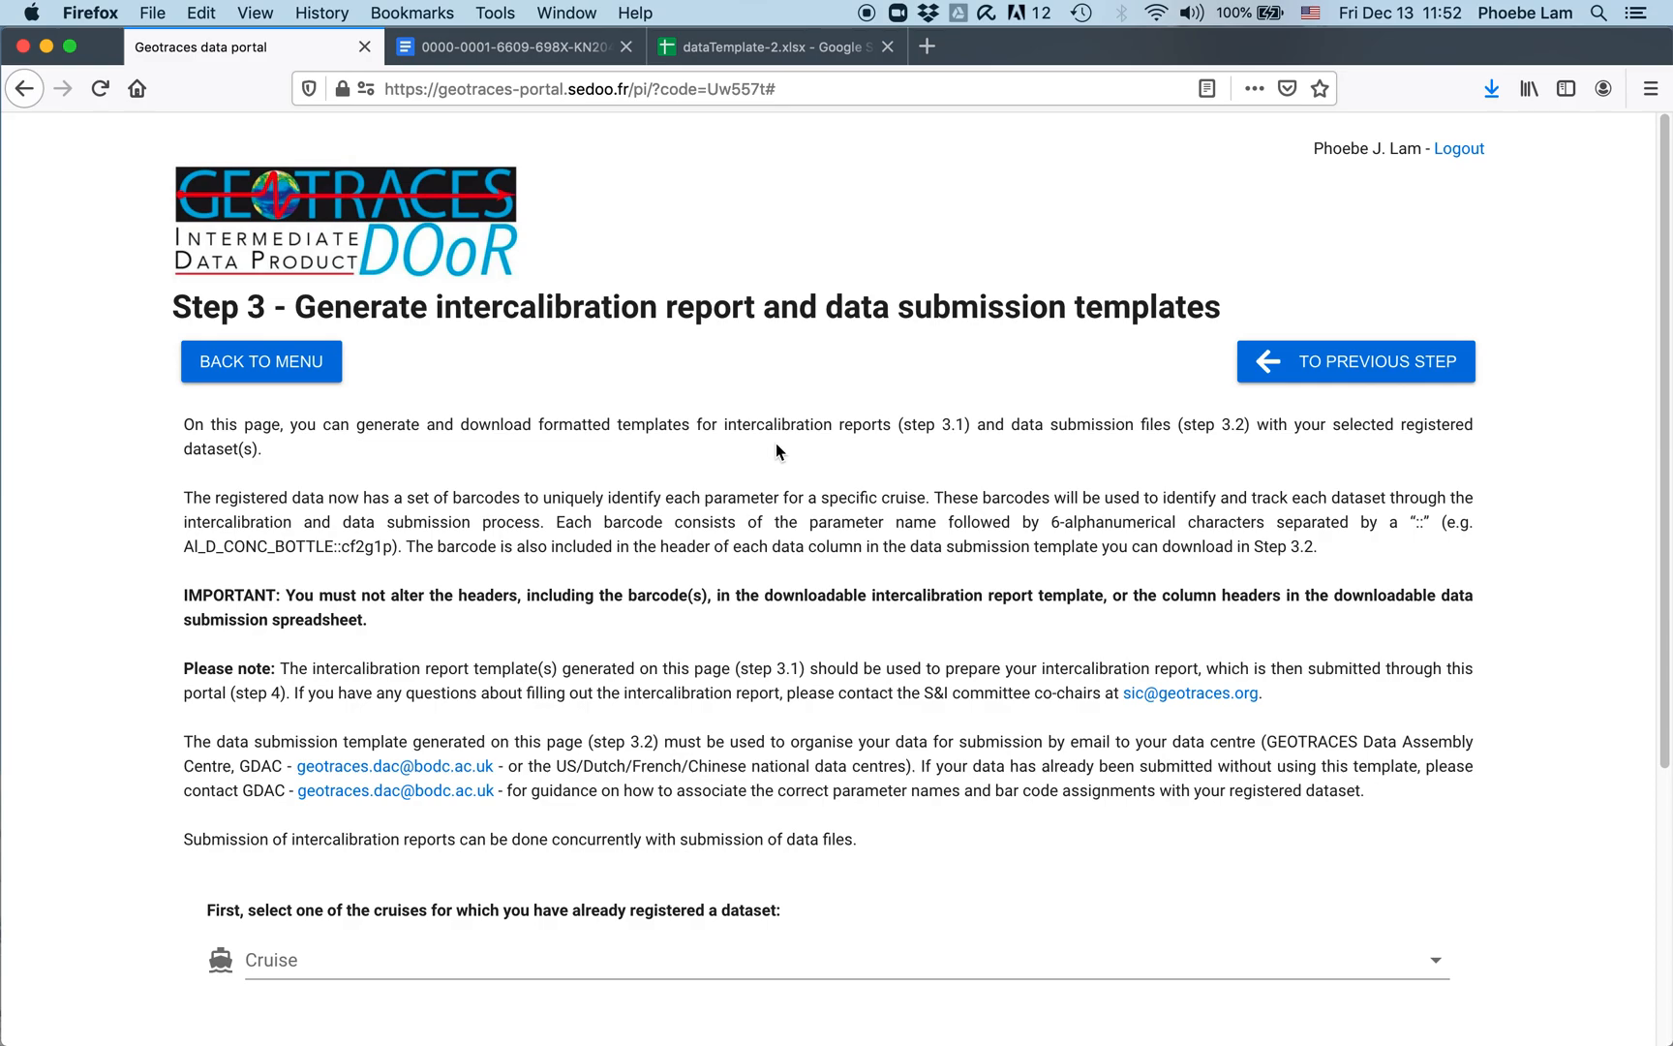
{"action": "scroll", "coordinate": [387, 866], "scroll_direction": "down", "scroll_amount": 3}
{"action": "left_click", "coordinate": [371, 844]}
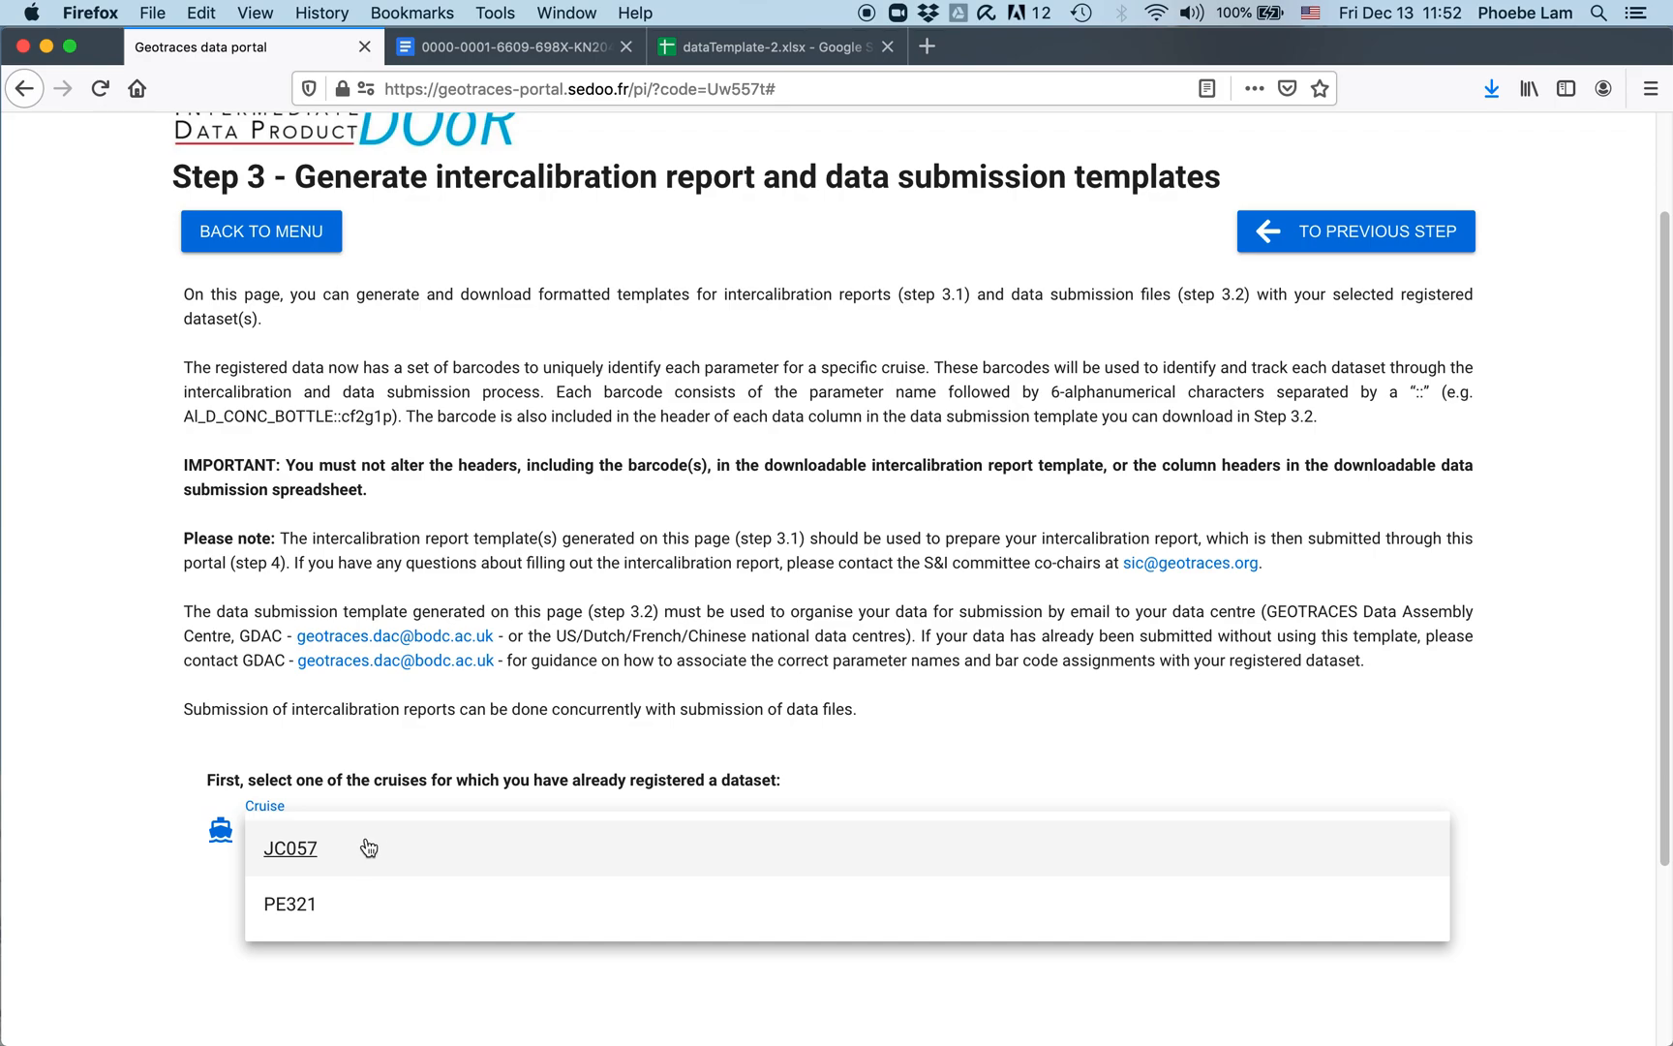
{"action": "left_click", "coordinate": [266, 849]}
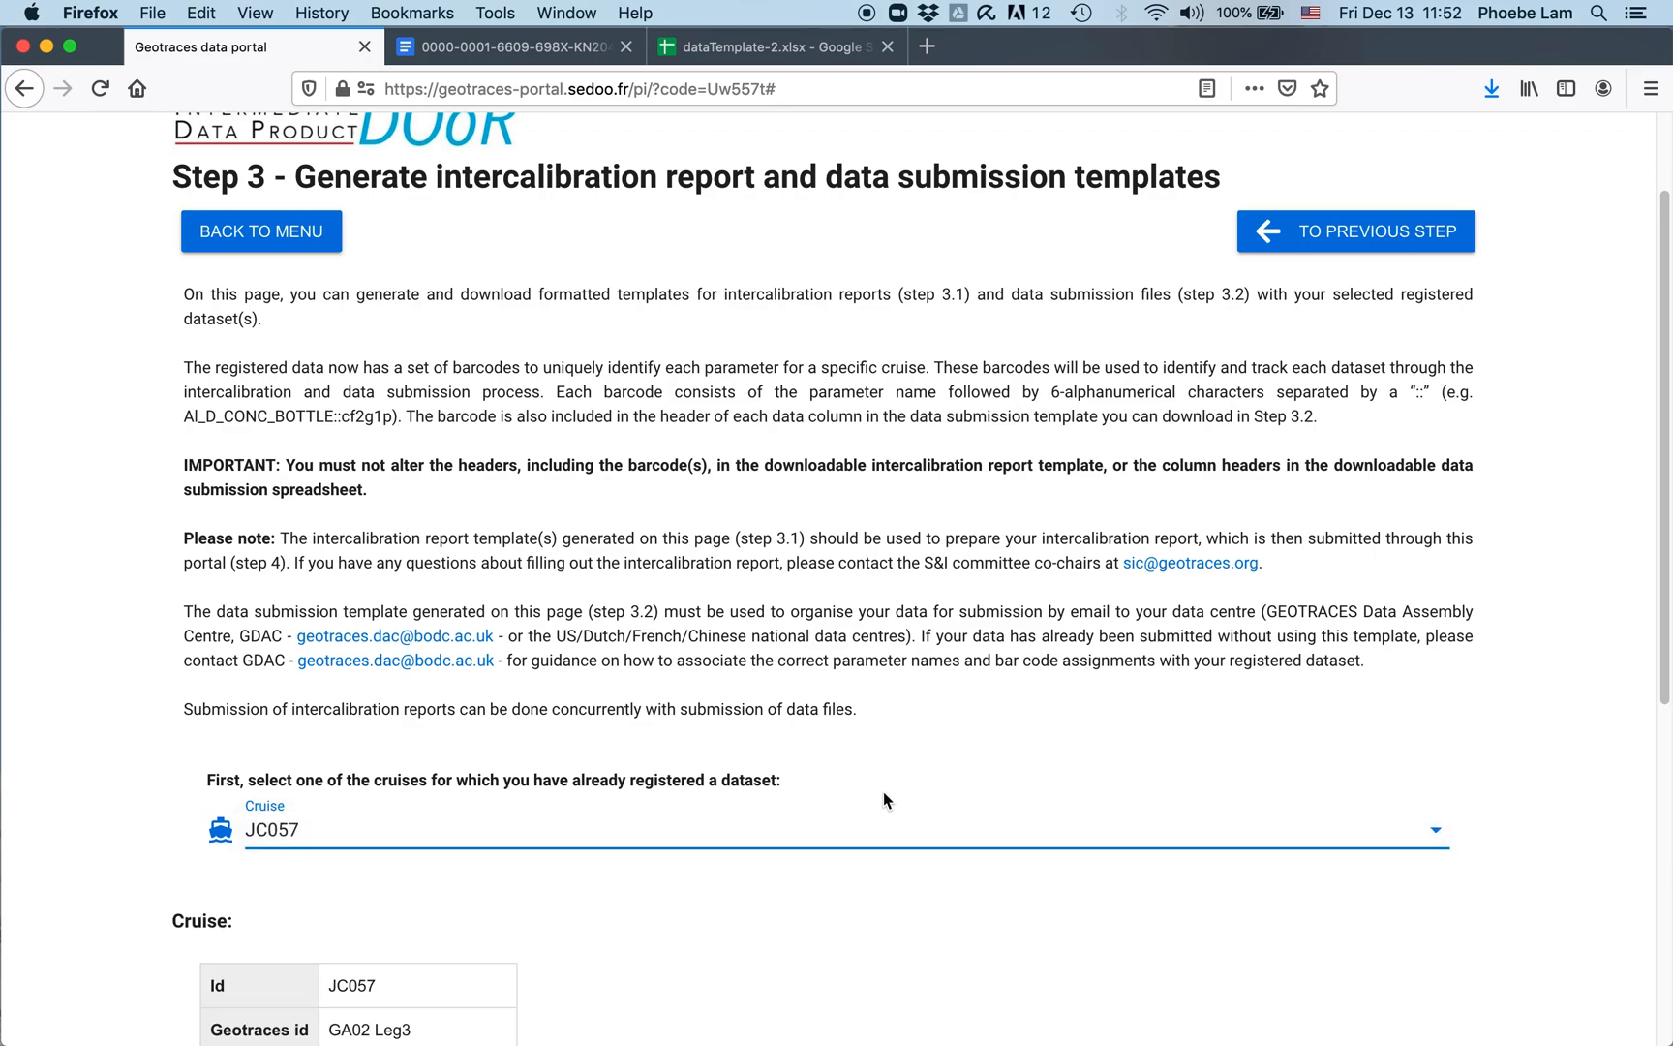
{"action": "scroll", "coordinate": [944, 702], "scroll_direction": "down", "scroll_amount": 10}
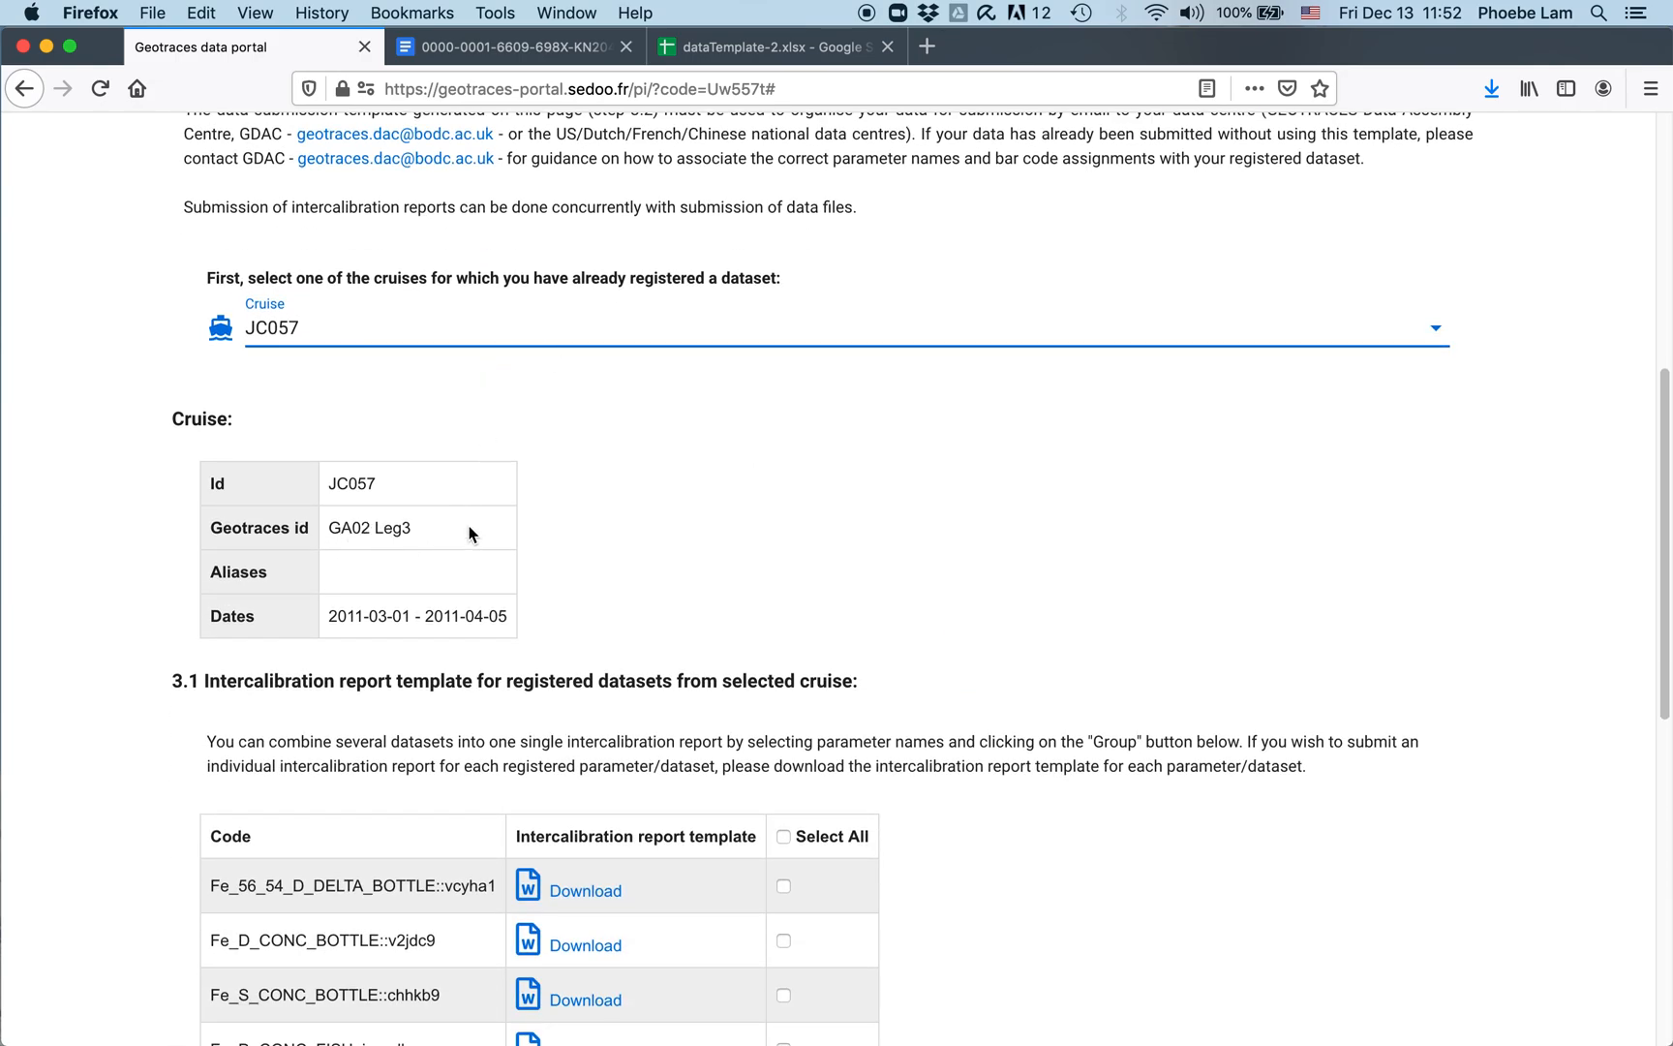
{"action": "scroll", "coordinate": [468, 531], "scroll_direction": "down", "scroll_amount": 7}
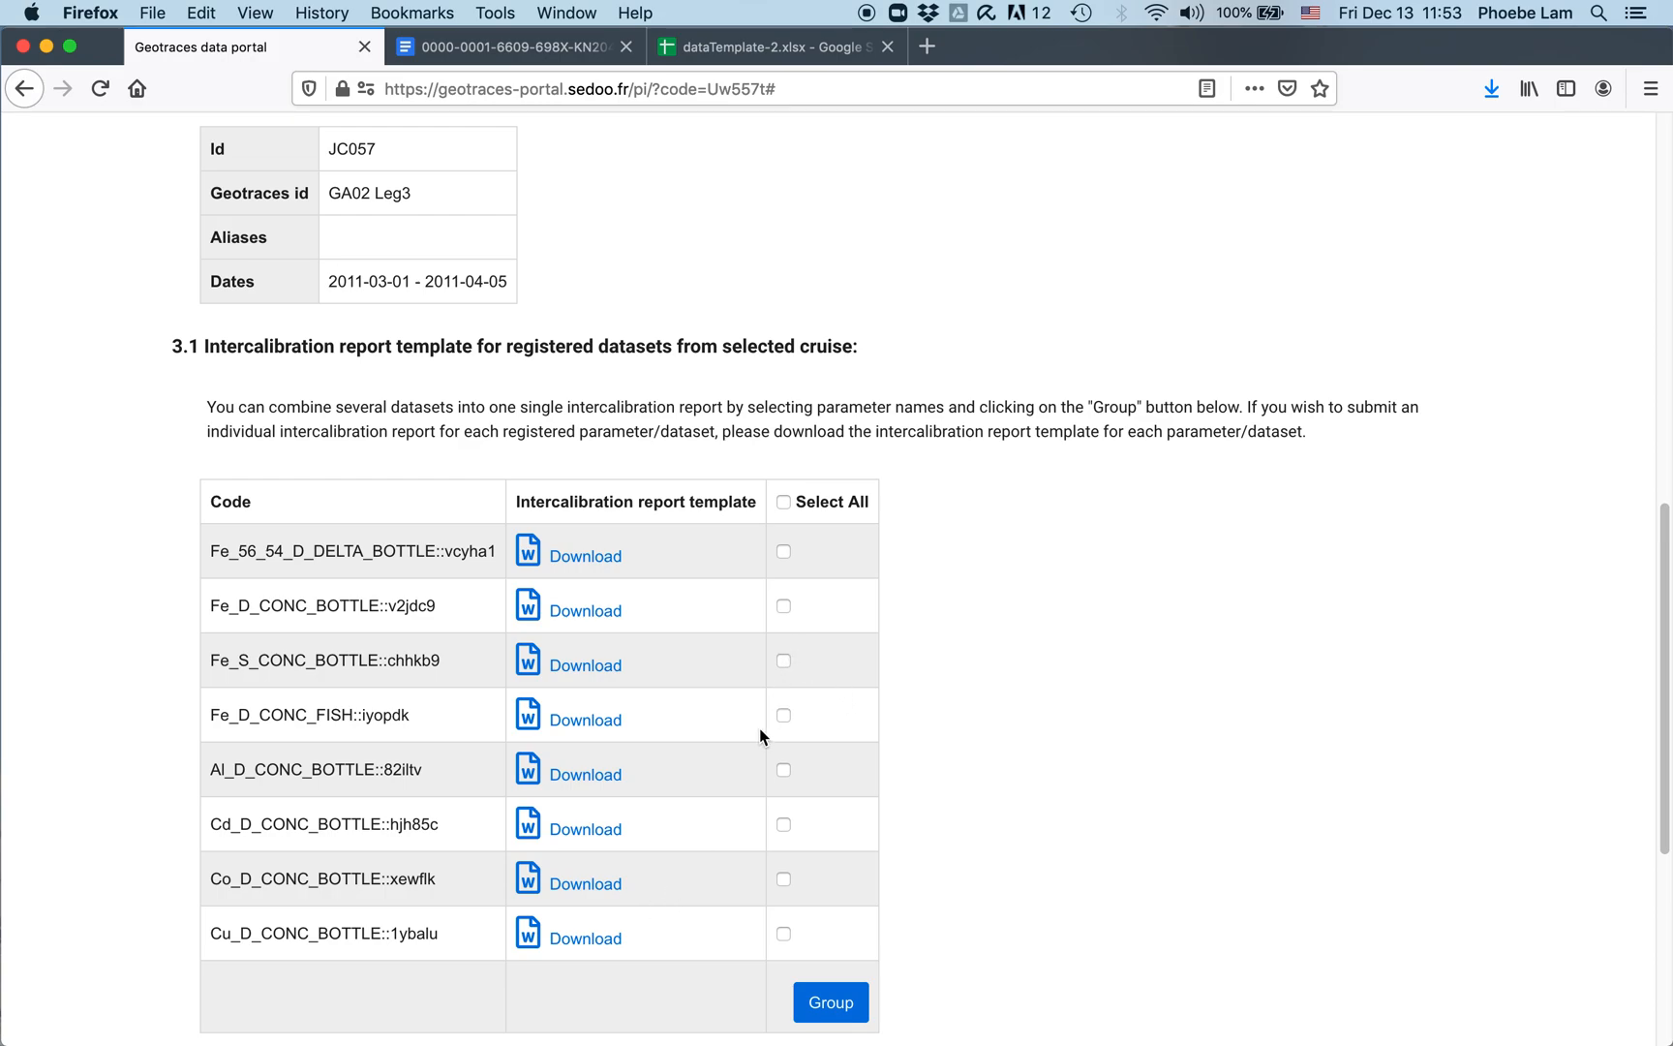
Step: Tick Cd, Cu, Fe_D_CONC_BOTTLE and Fe_D_CONC_FISH alongside Co and group the five datasets
{"action": "left_click", "coordinate": [785, 826]}
{"action": "left_click", "coordinate": [784, 935]}
{"action": "left_click", "coordinate": [784, 606]}
{"action": "left_click", "coordinate": [787, 715]}
{"action": "left_click", "coordinate": [828, 1002]}
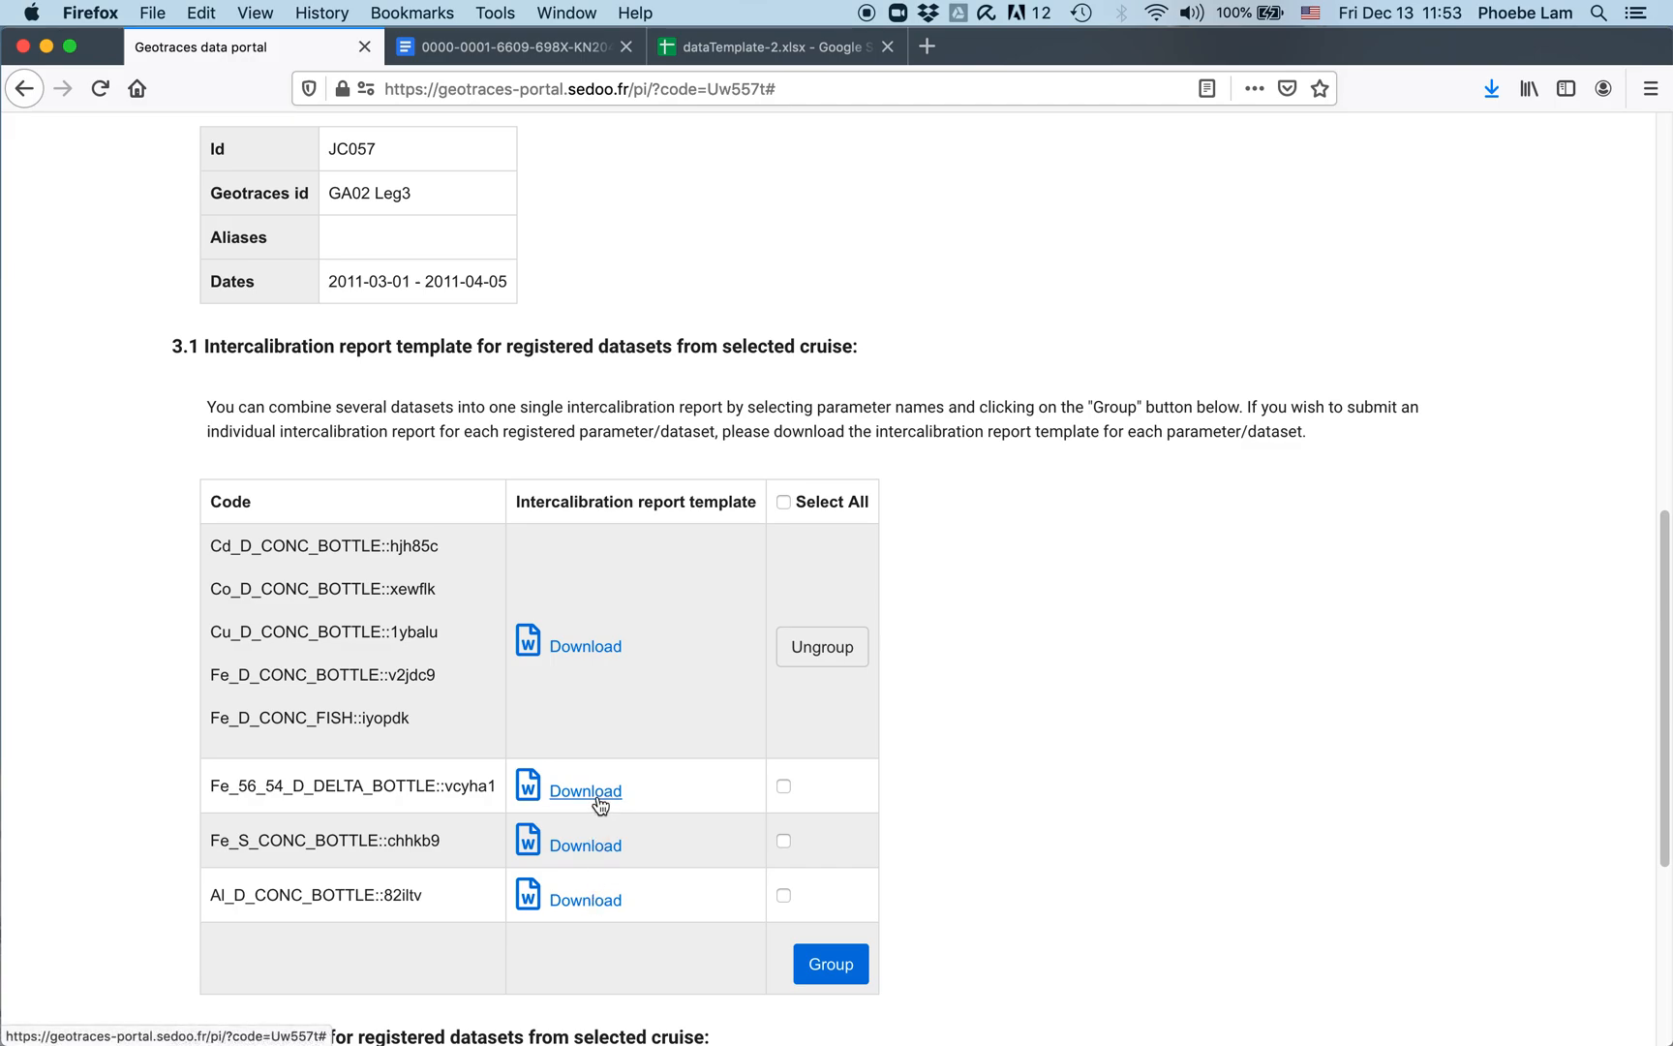
Step: Download the grouped intercalibration report template and open it in Microsoft Word
{"action": "left_click", "coordinate": [597, 648]}
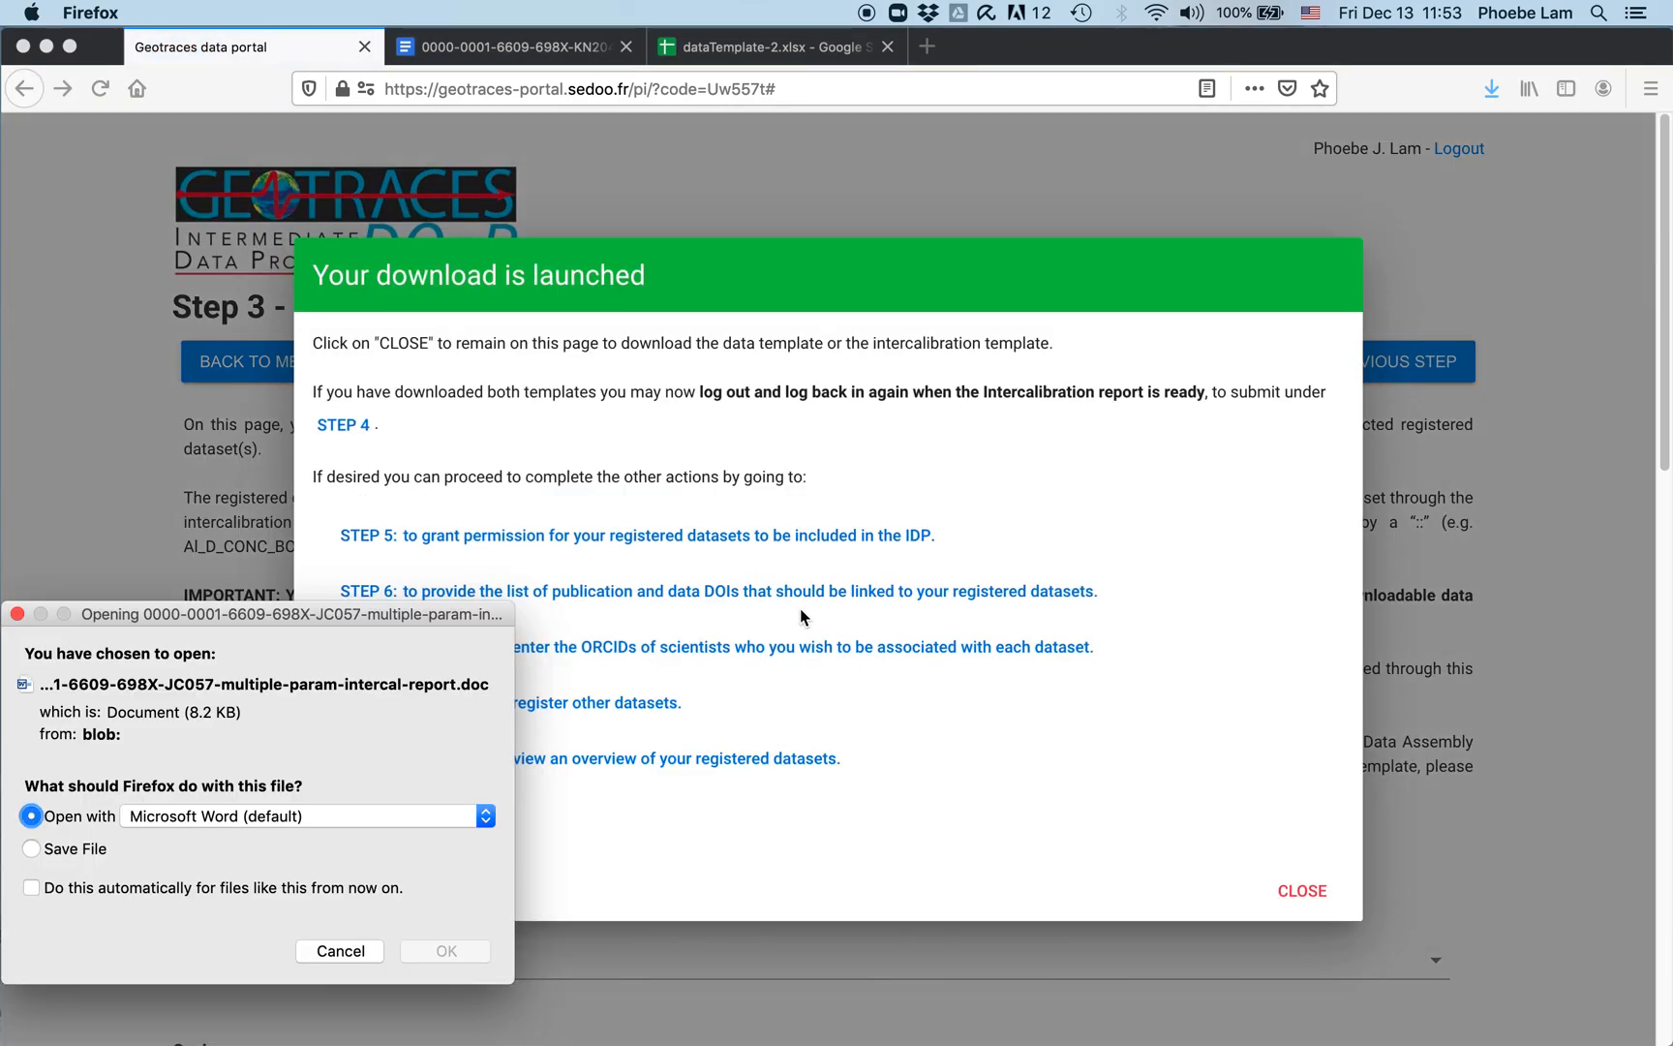
{"action": "left_click", "coordinate": [443, 949]}
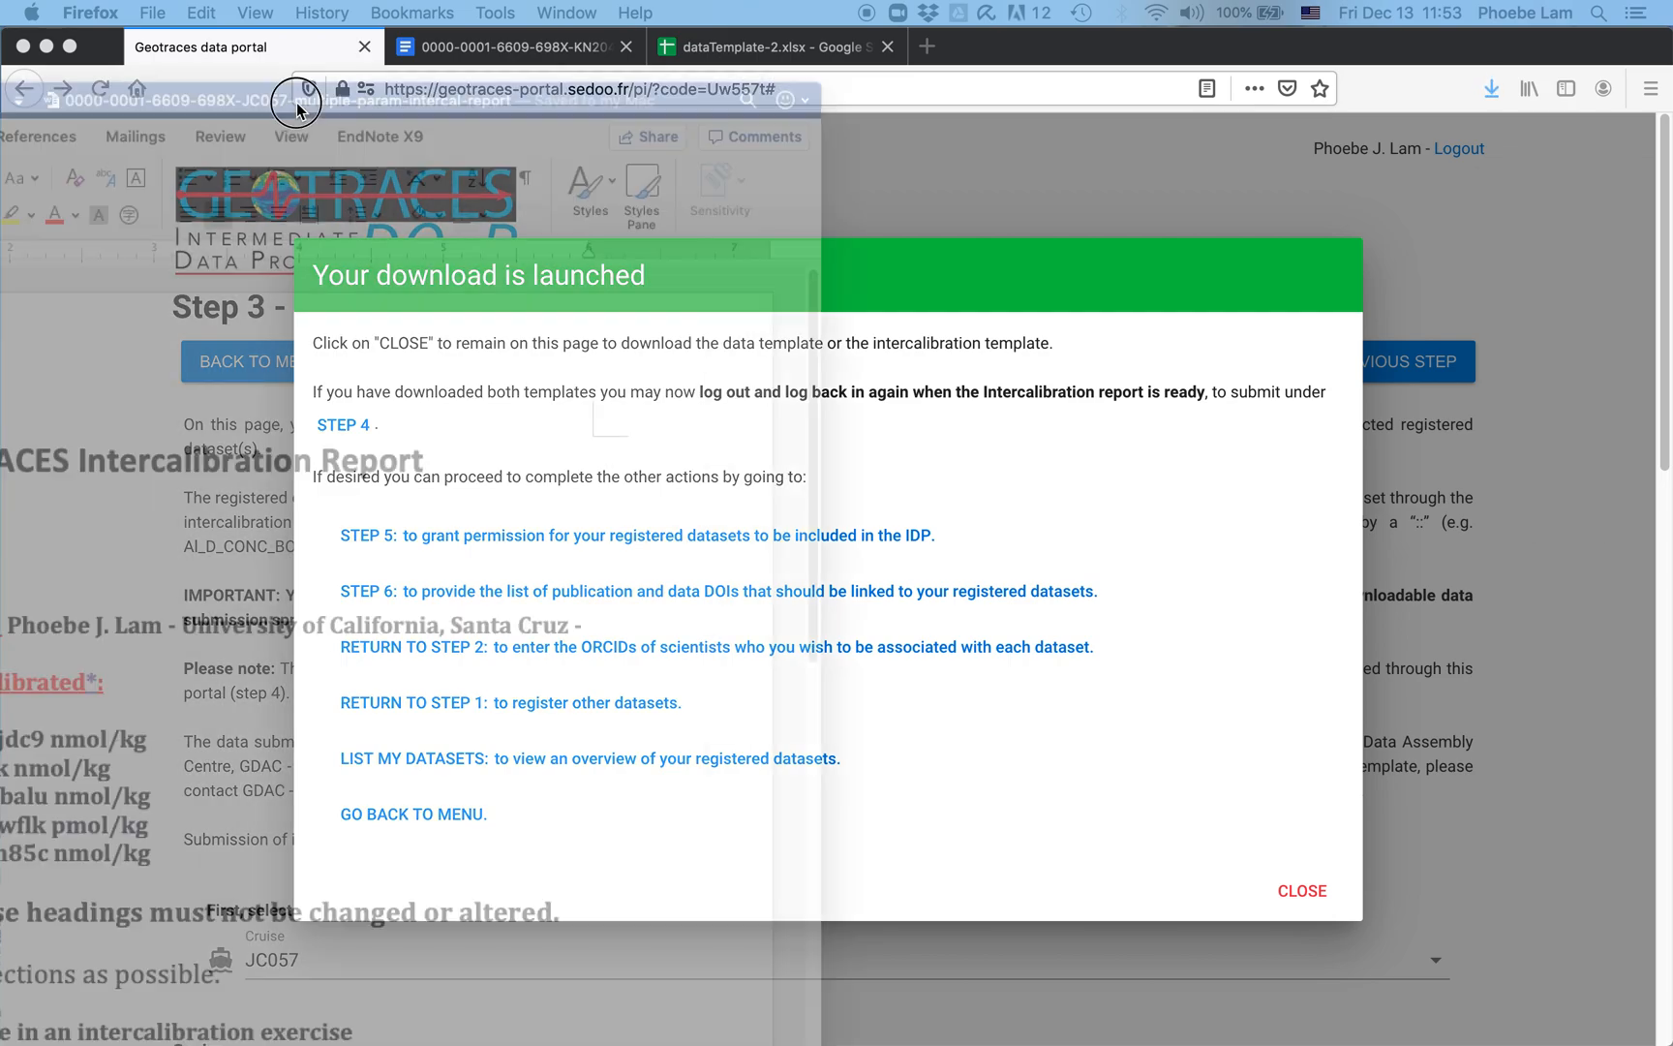
{"action": "scroll", "coordinate": [784, 672], "scroll_direction": "down", "scroll_amount": 2}
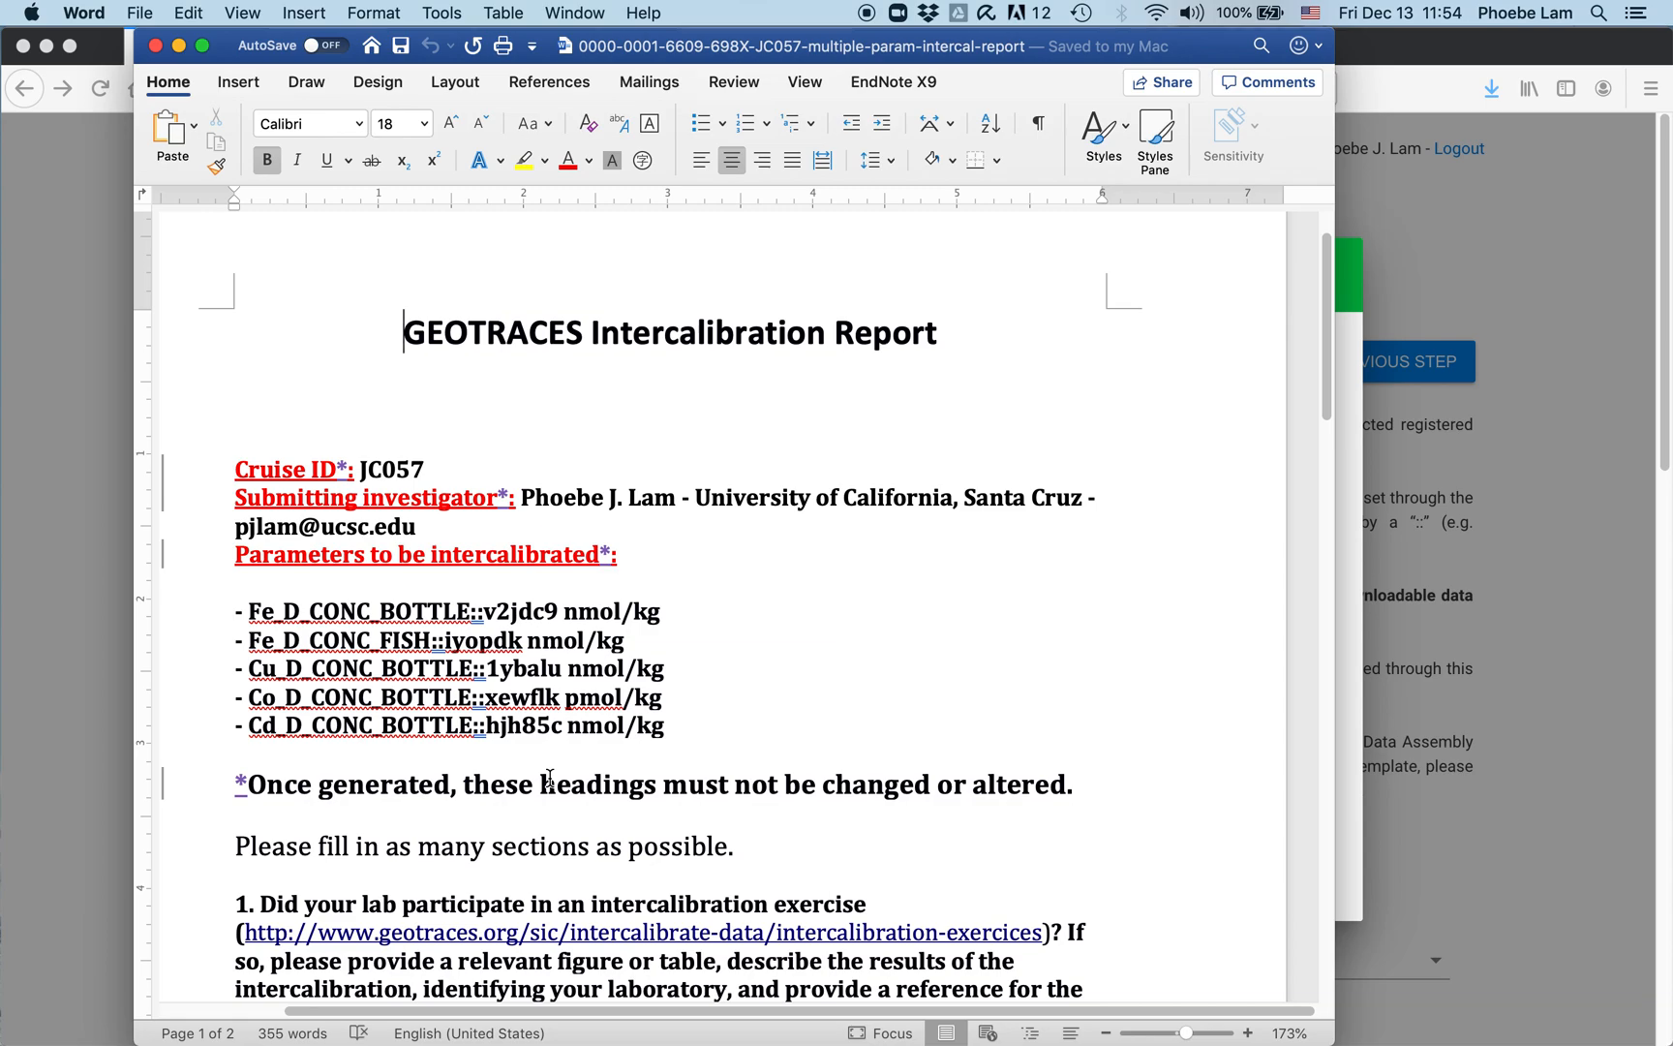
Step: Highlight the Fe_D_CONC_BOTTLE::v2jdc9 barcode and read through the report's questions in Word
{"action": "left_click_drag", "start_coordinate": [536, 614], "coordinate": [249, 611]}
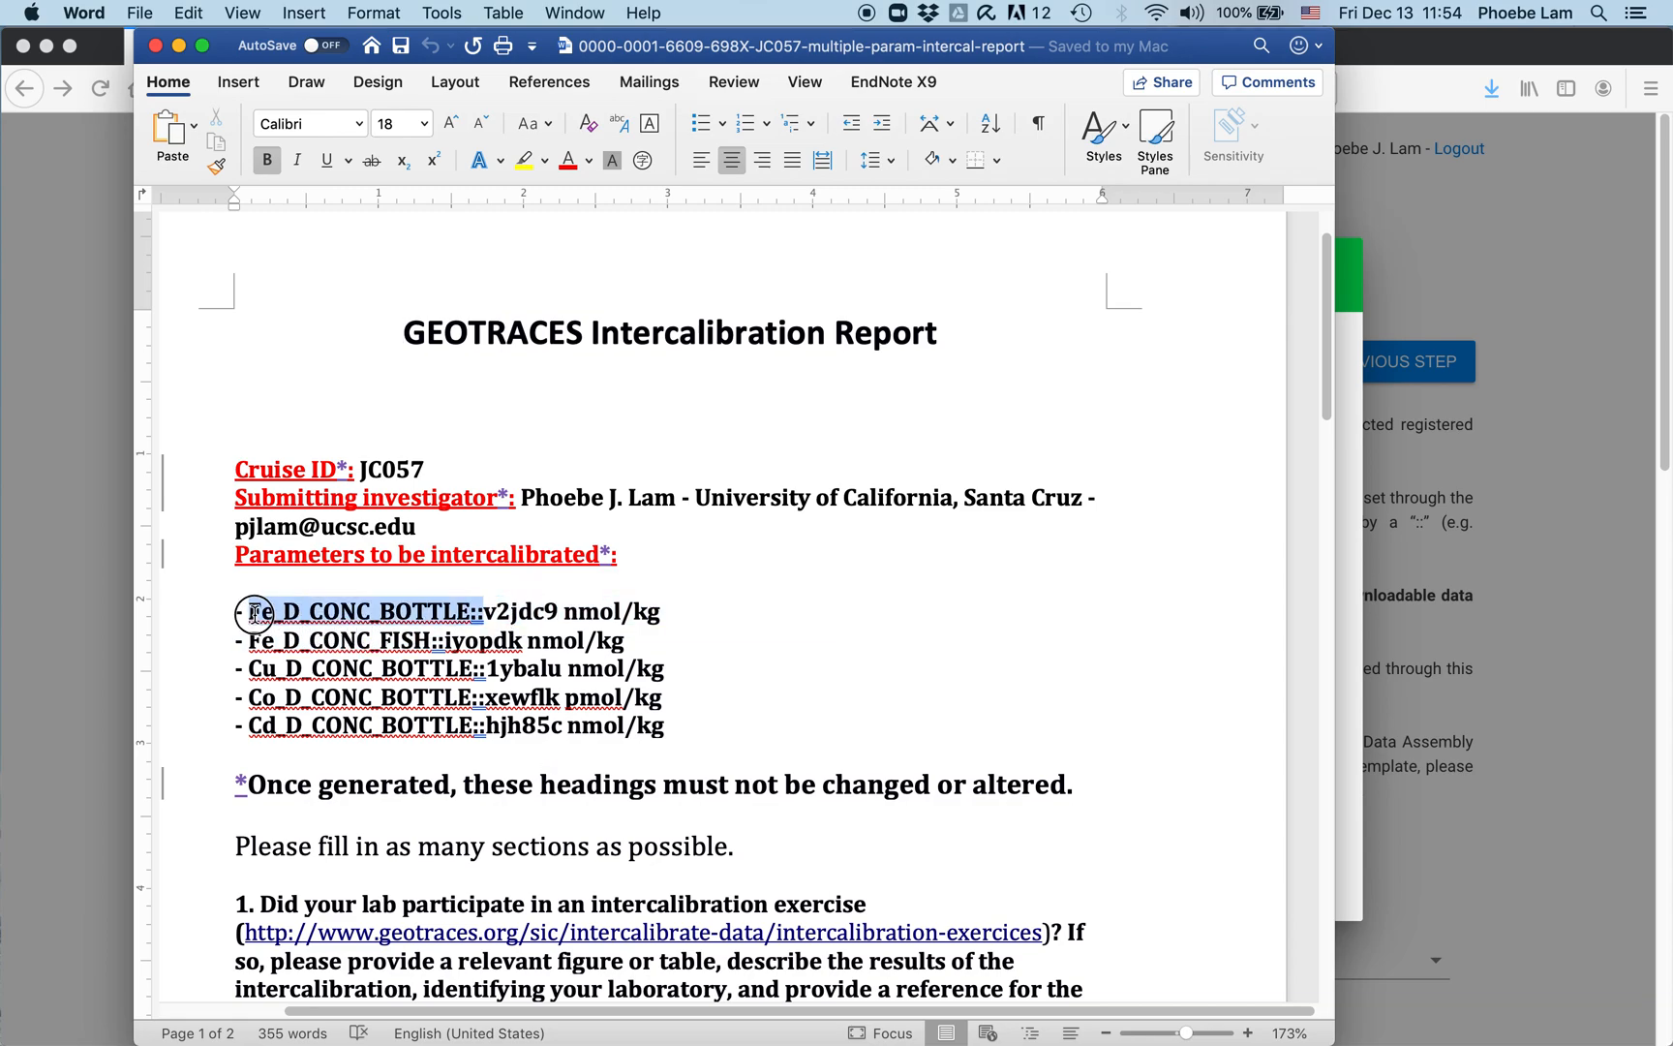
{"action": "left_click", "coordinate": [262, 615]}
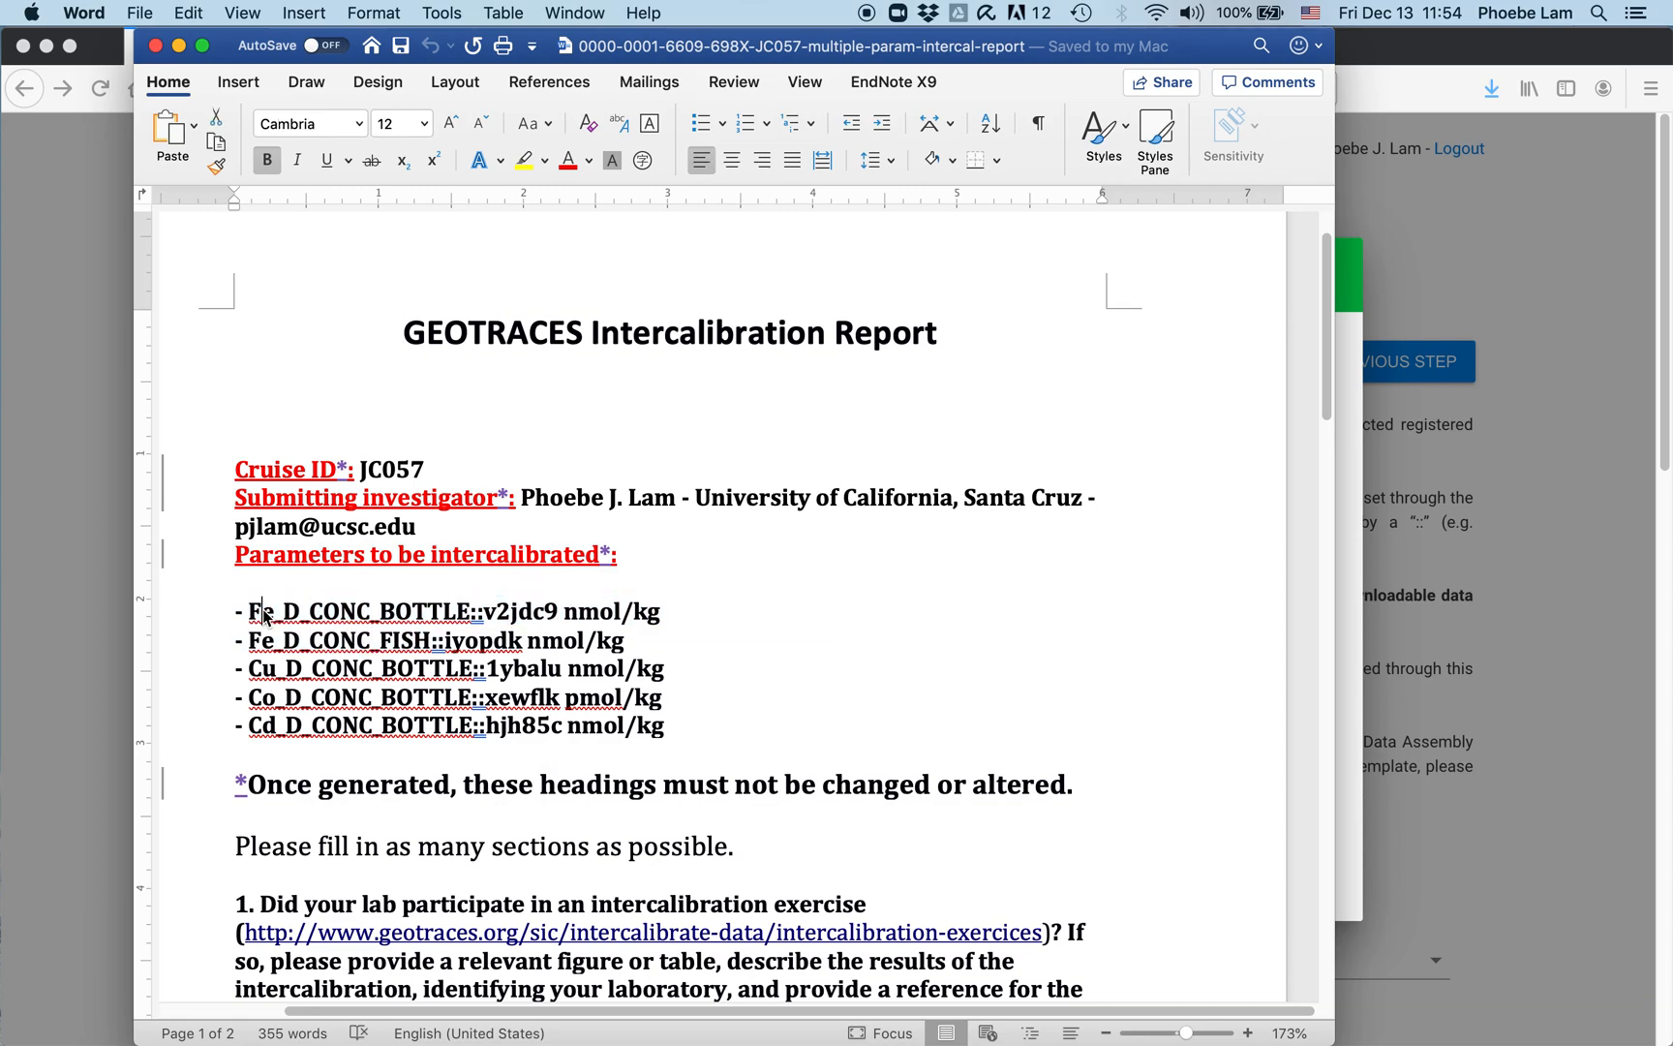
{"action": "left_click_drag", "start_coordinate": [251, 611], "coordinate": [523, 630]}
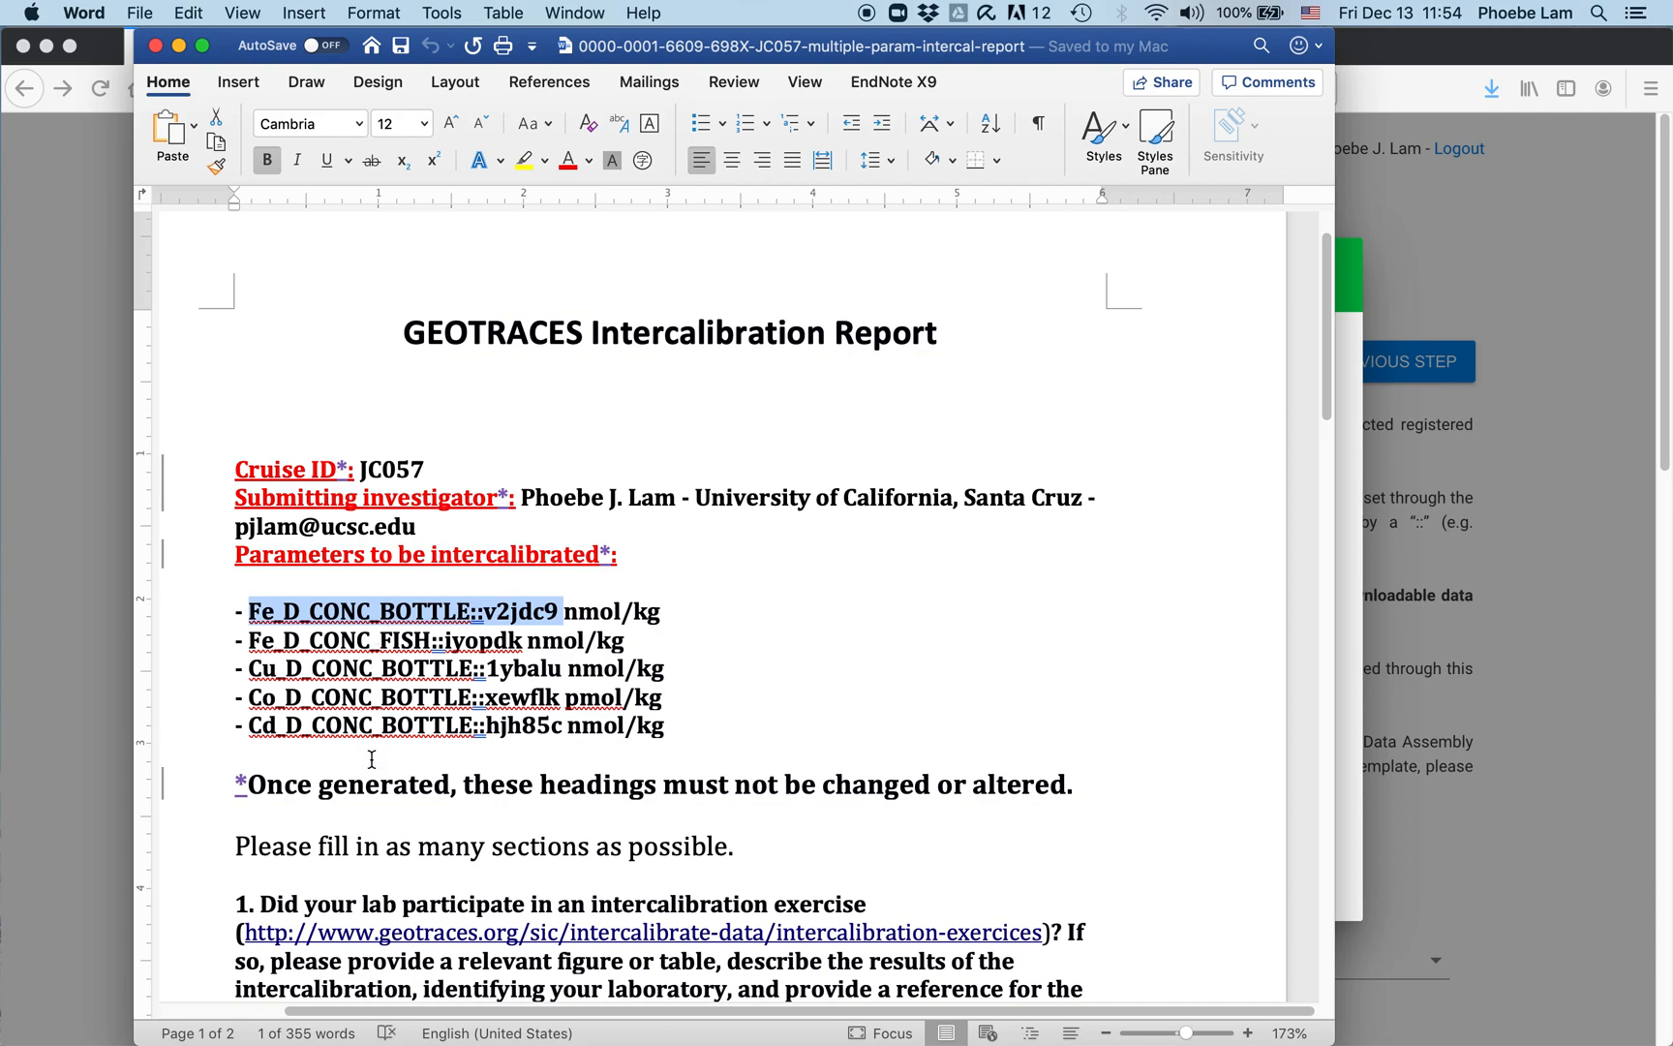
{"action": "scroll", "coordinate": [448, 808], "scroll_direction": "down", "scroll_amount": 1}
{"action": "scroll", "coordinate": [449, 809], "scroll_direction": "down", "scroll_amount": 10}
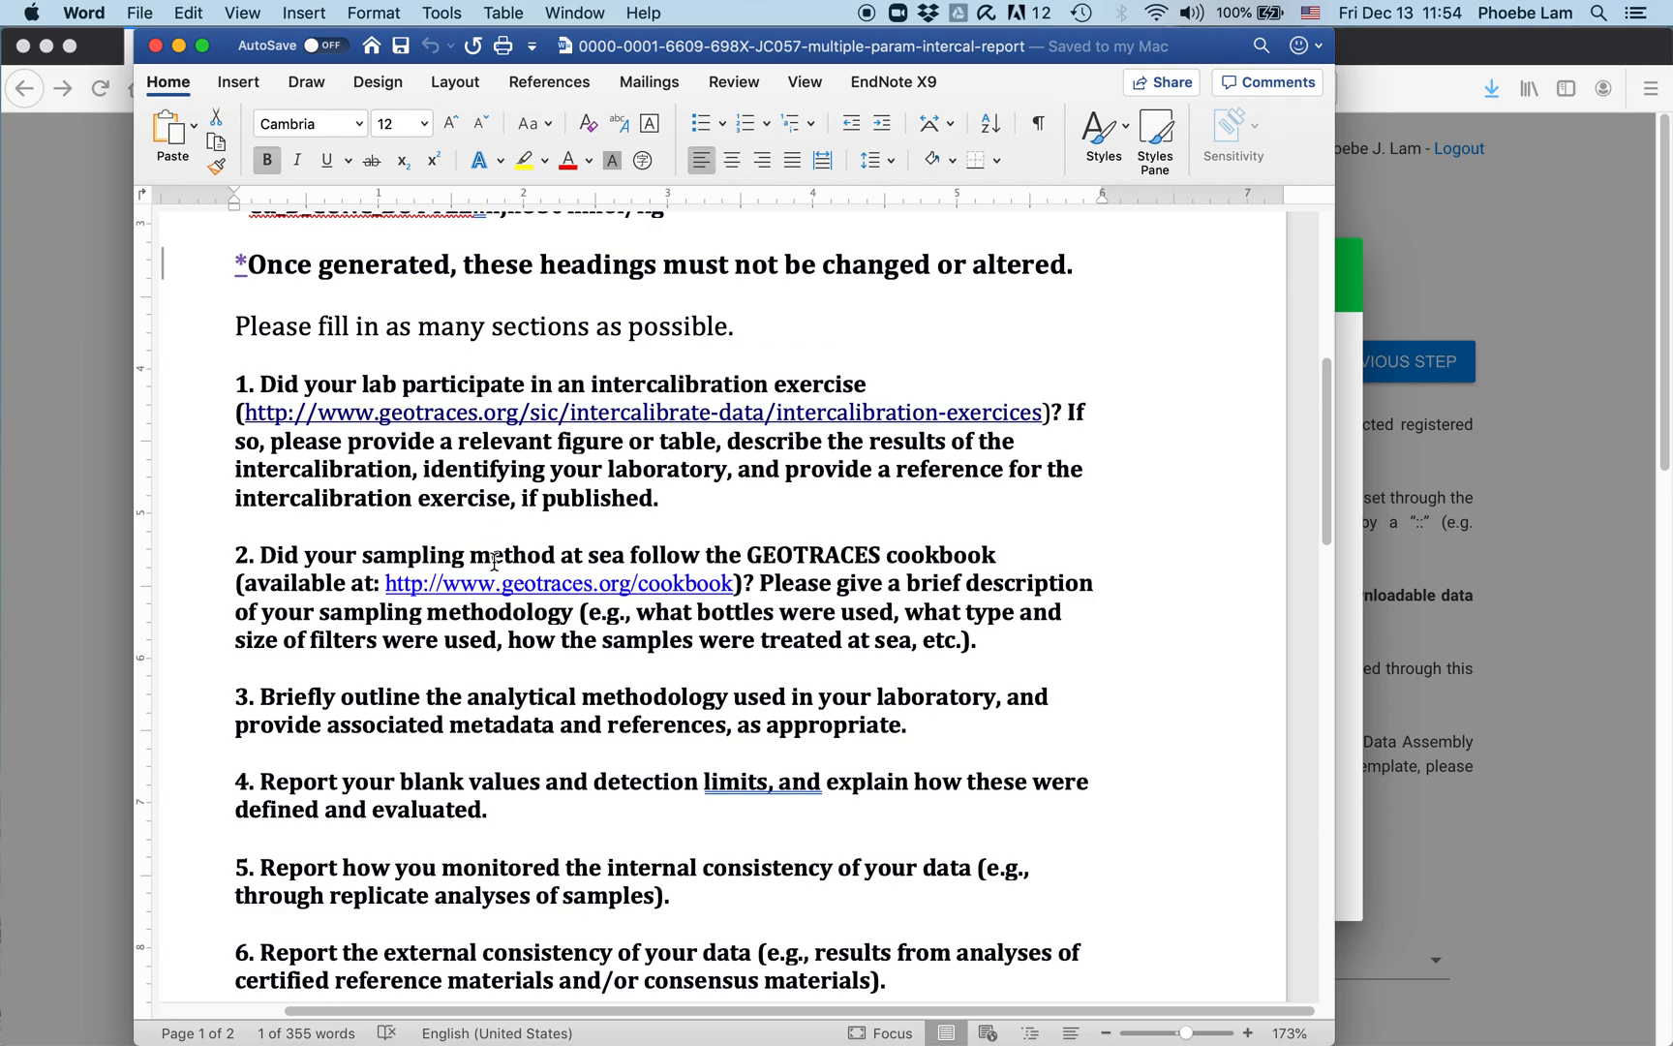
{"action": "scroll", "coordinate": [506, 597], "scroll_direction": "up", "scroll_amount": 5}
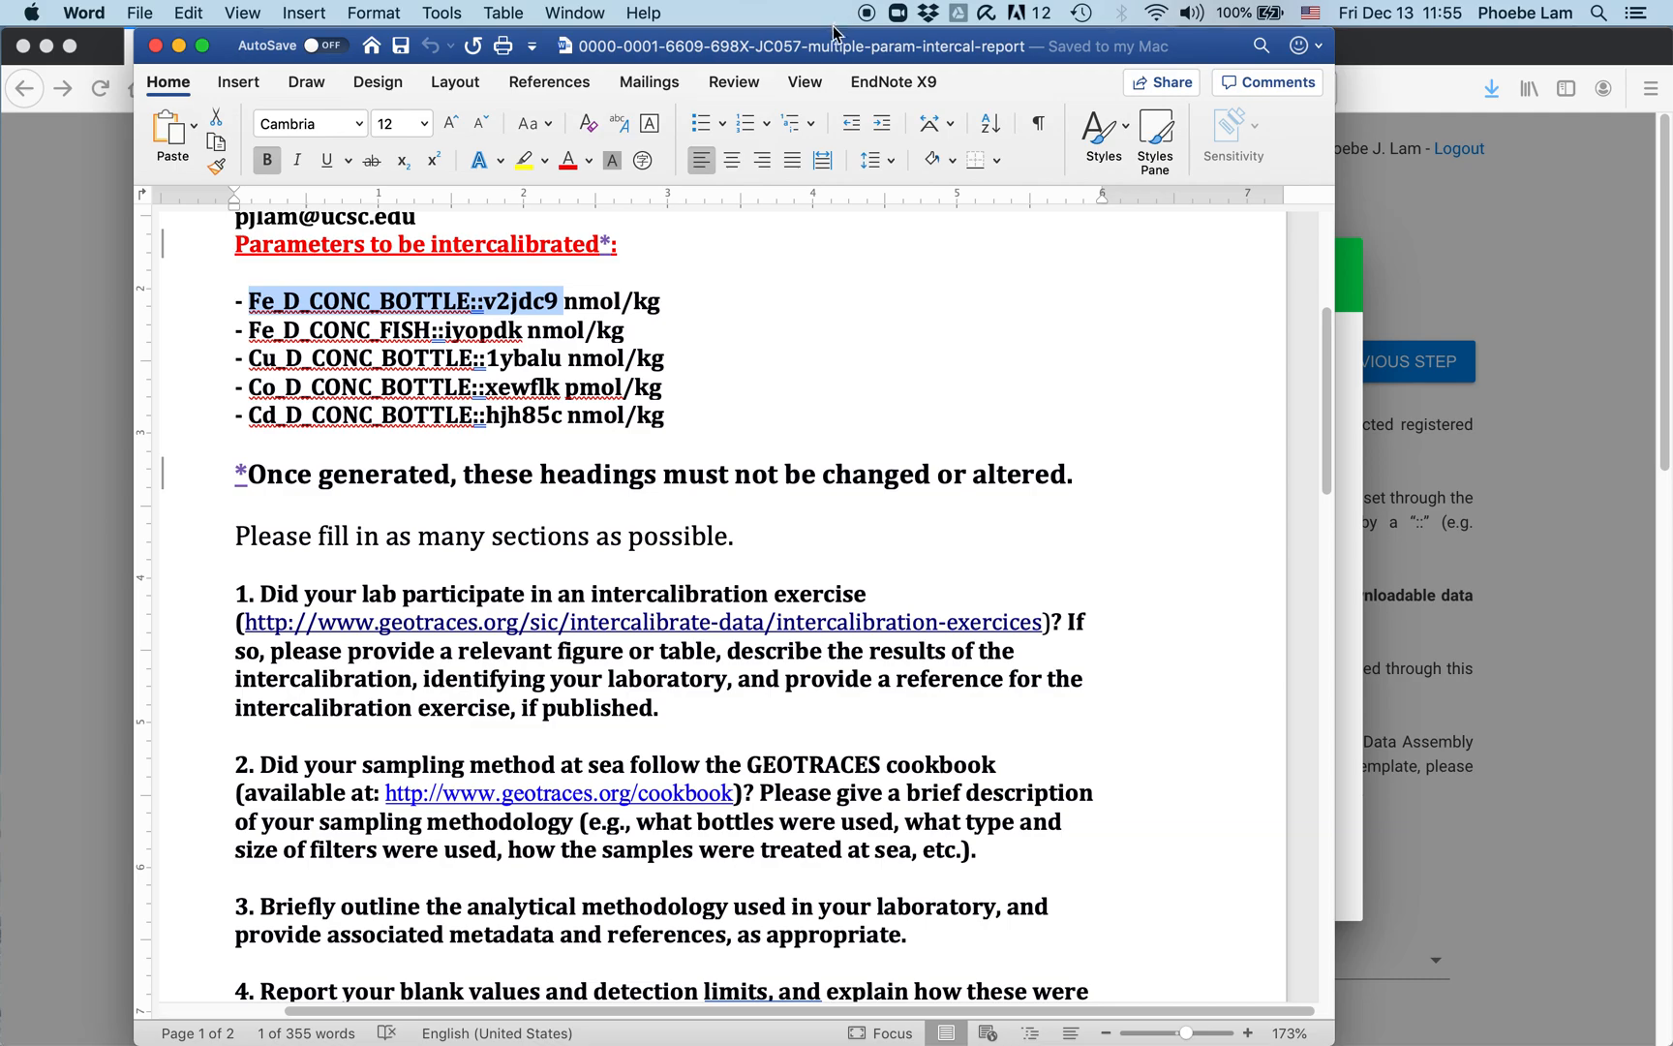
Step: Move Word aside, bring the portal back and close the download-launched notice
{"action": "left_click_drag", "start_coordinate": [834, 33], "coordinate": [1568, 39]}
{"action": "left_click", "coordinate": [170, 466]}
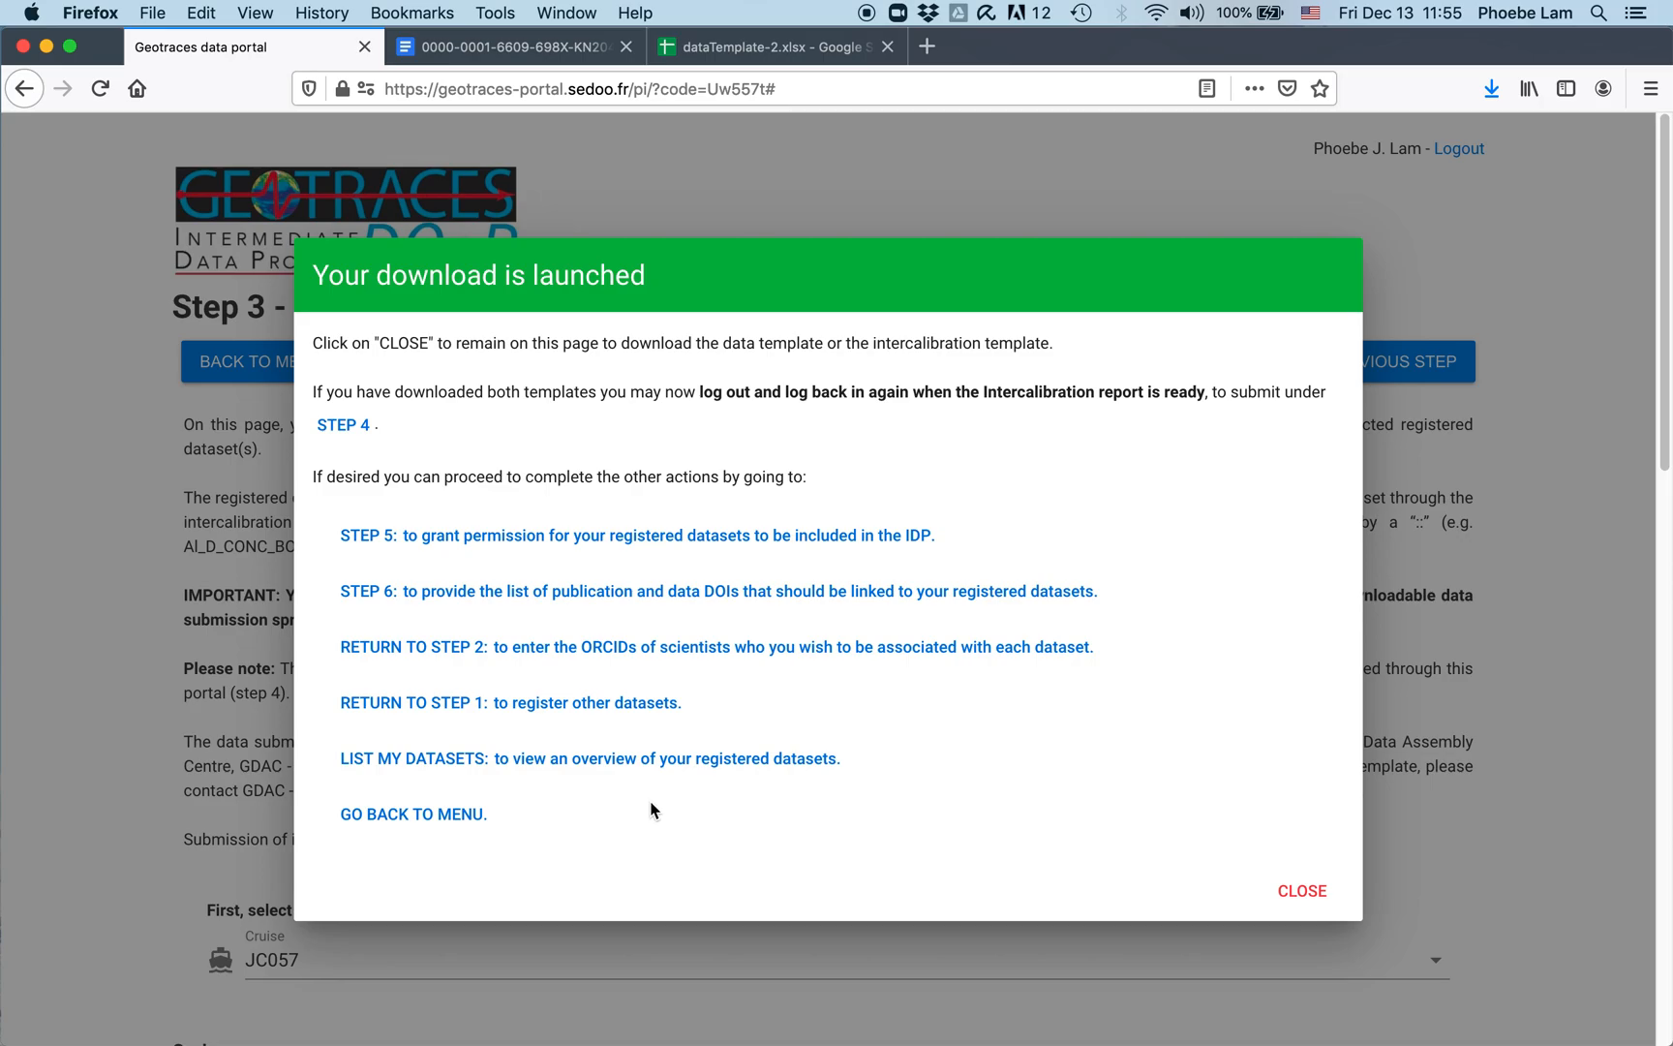
{"action": "left_click", "coordinate": [1302, 889]}
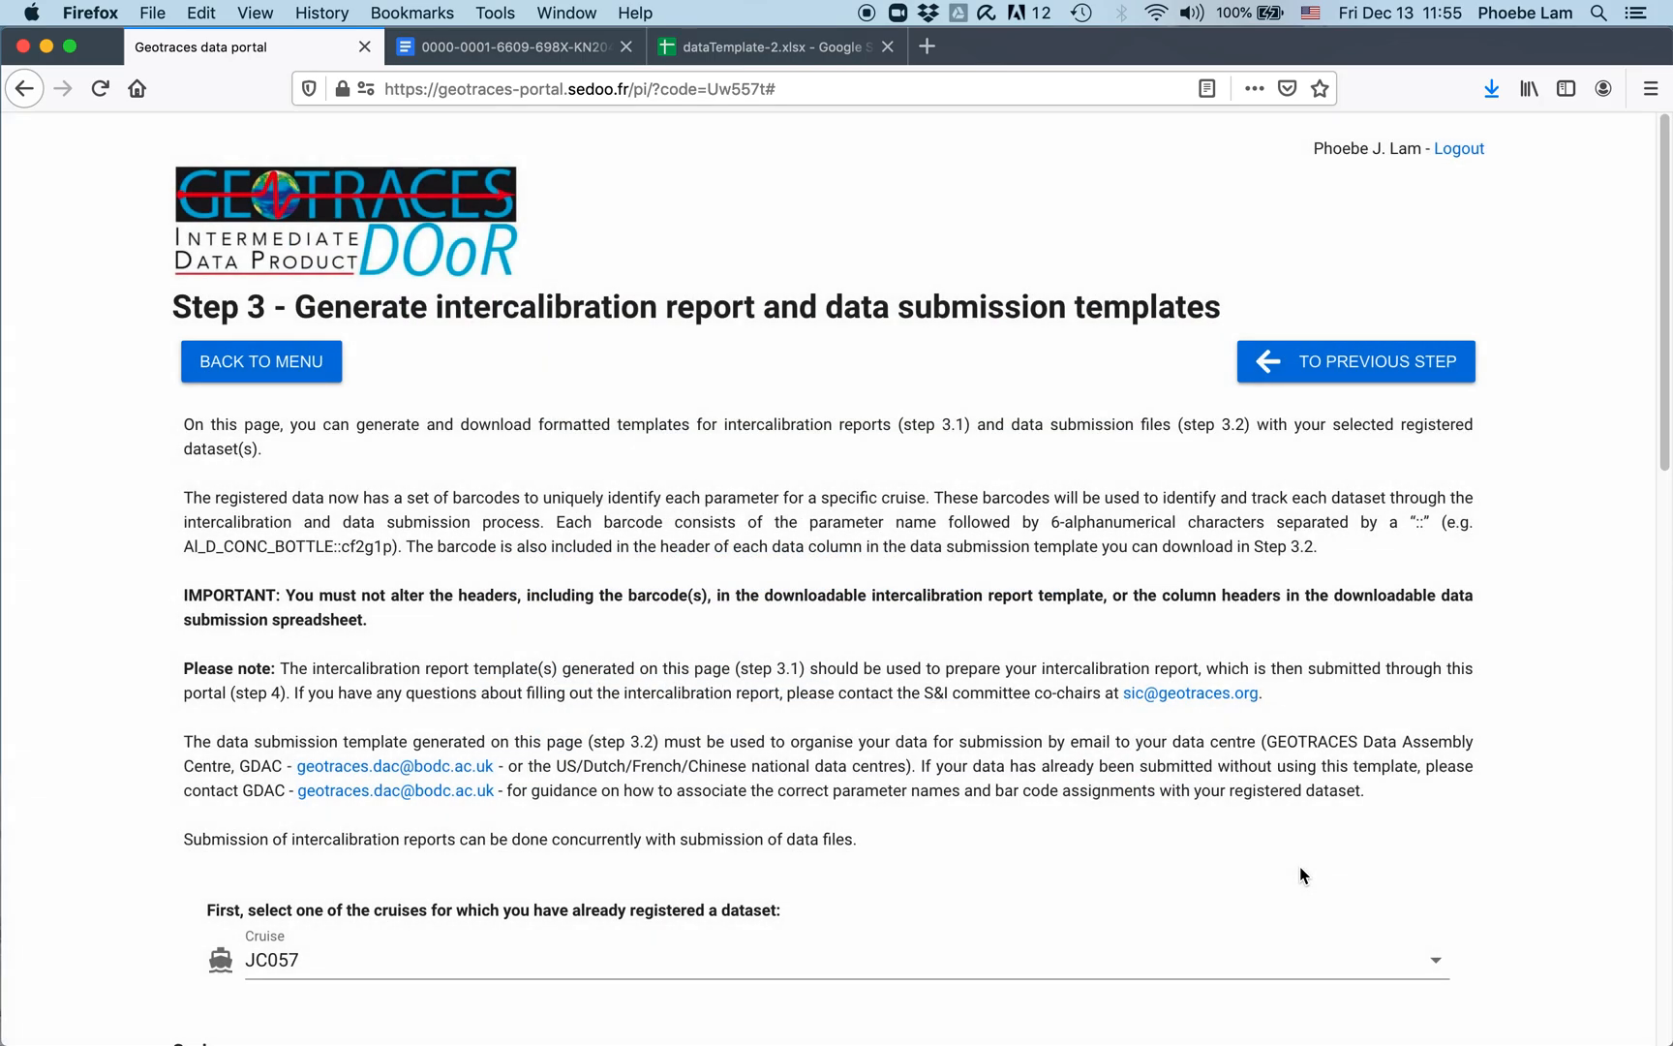
{"action": "scroll", "coordinate": [572, 551], "scroll_direction": "down", "scroll_amount": 10}
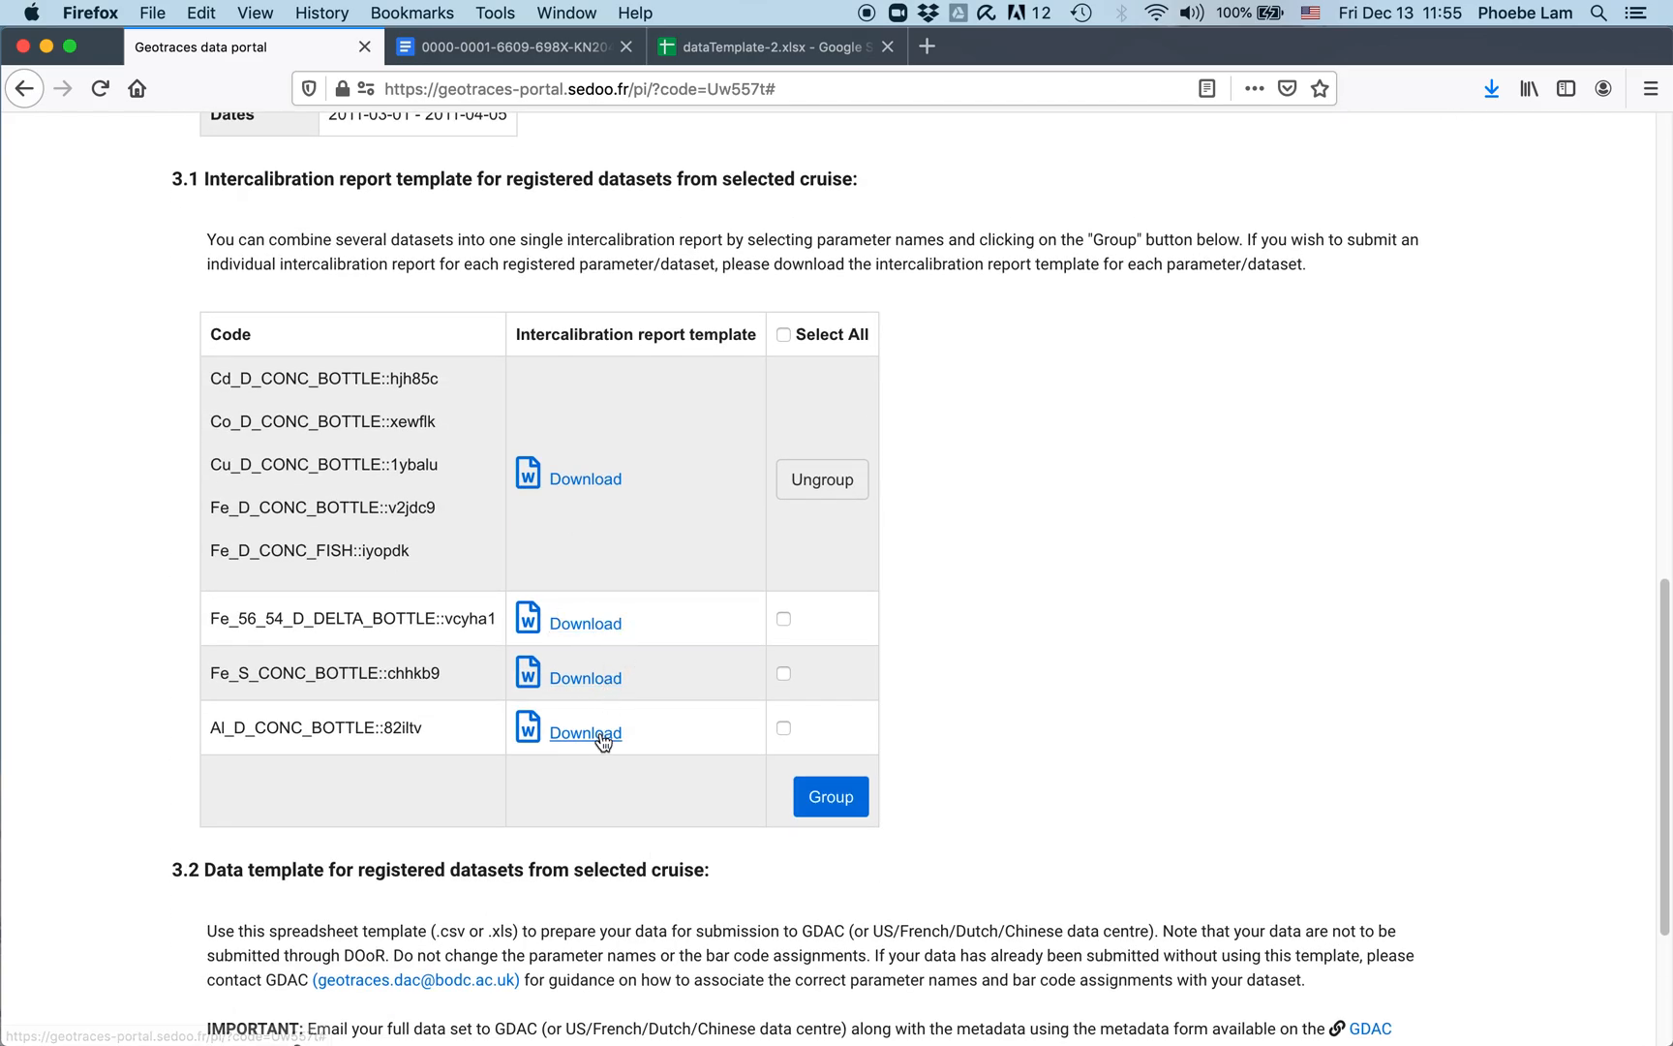
Step: Download the JC057 data template from section 3.2 as an .xlsx spreadsheet
{"action": "scroll", "coordinate": [605, 743], "scroll_direction": "down", "scroll_amount": 2}
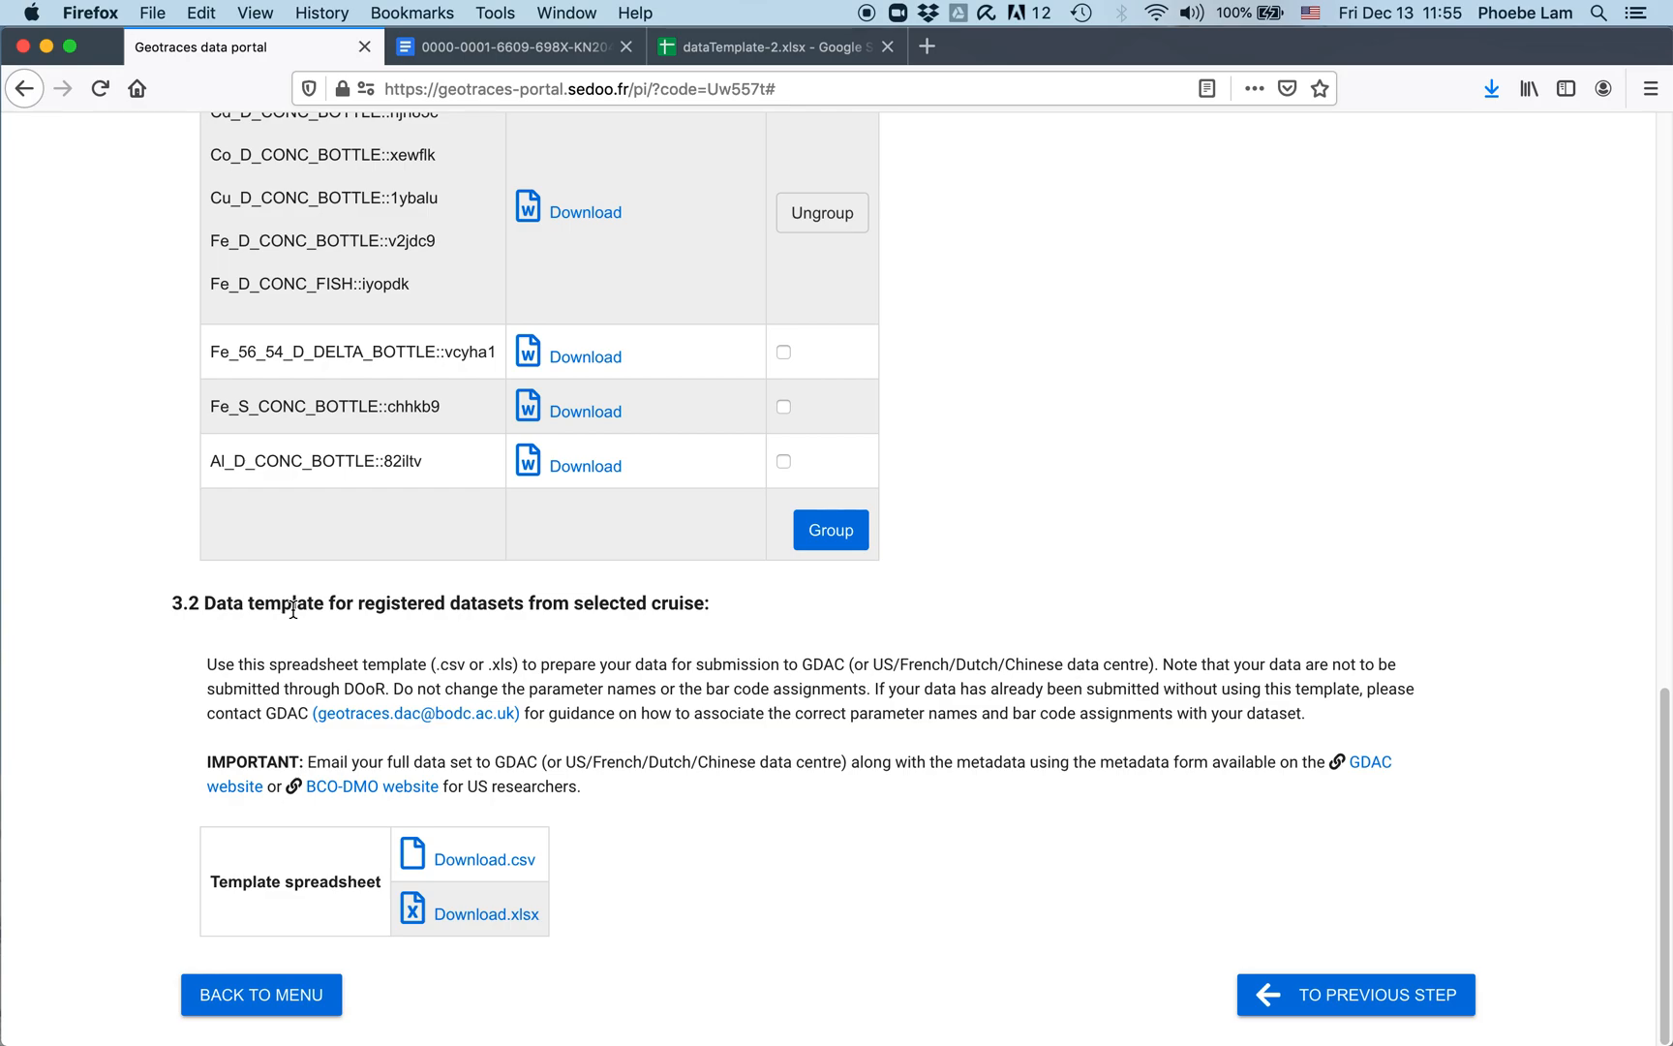
{"action": "left_click", "coordinate": [491, 915]}
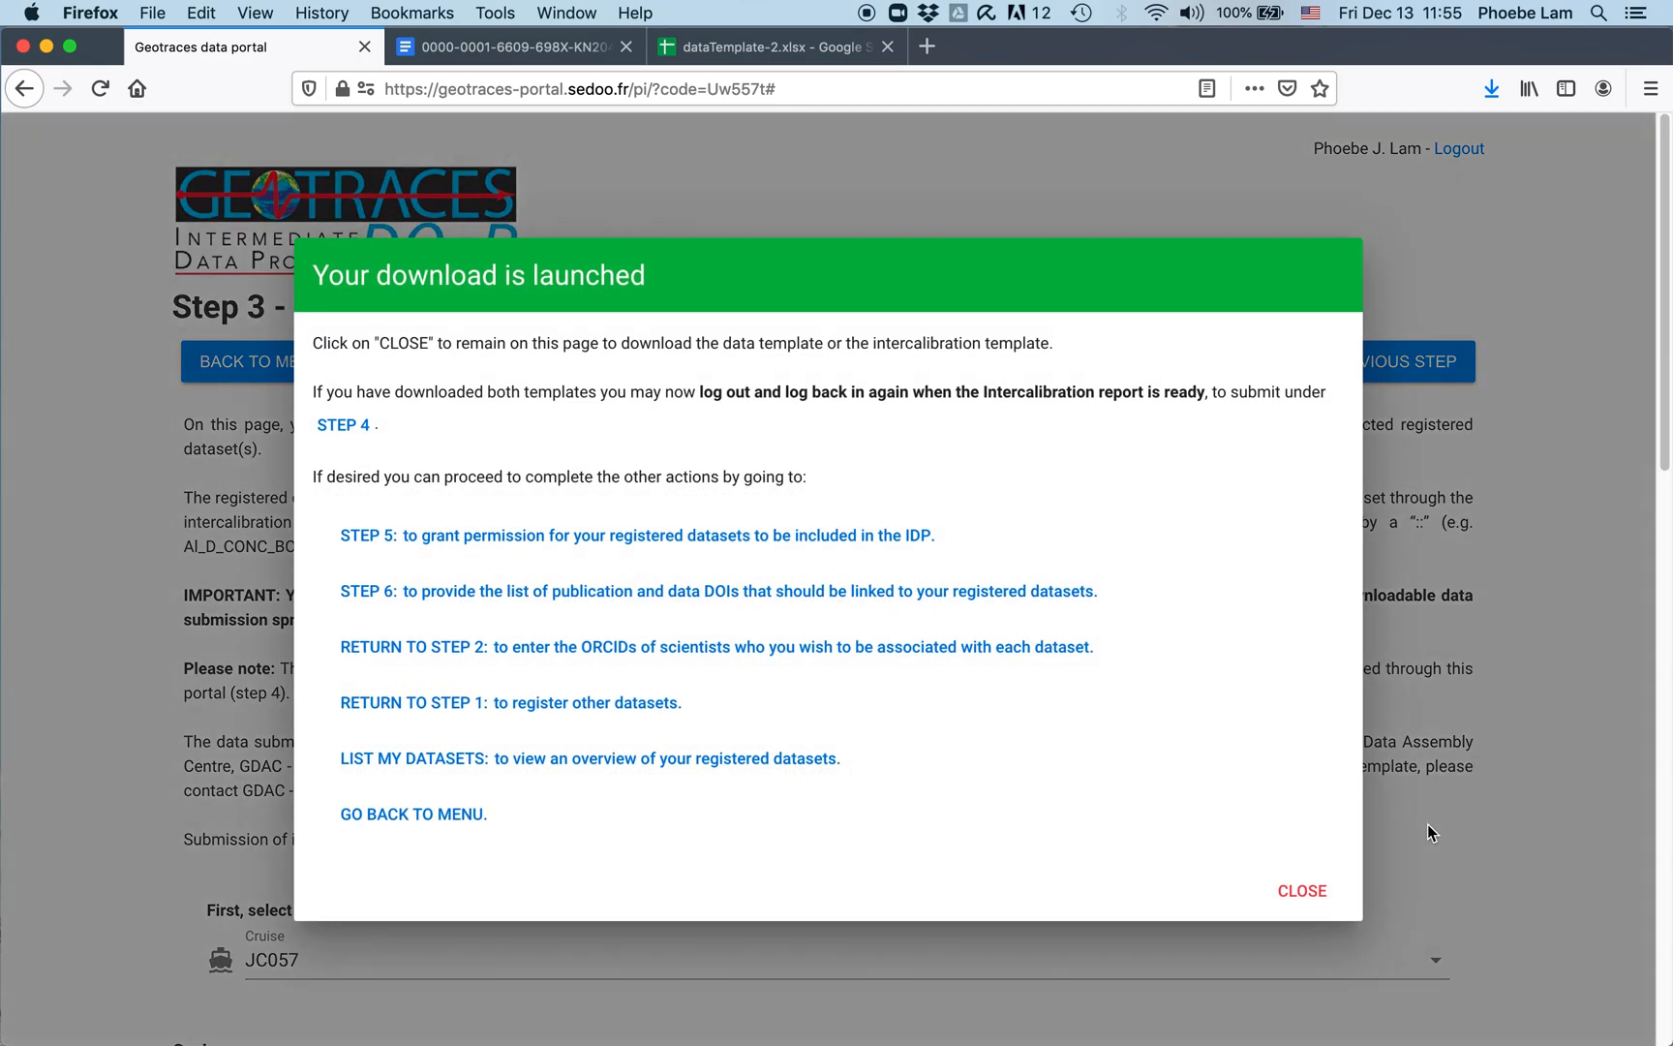
Step: Open dataTemplate-4 in Excel and narrow columns A, B, D and O (O to 29.17)
{"action": "left_click", "coordinate": [466, 949]}
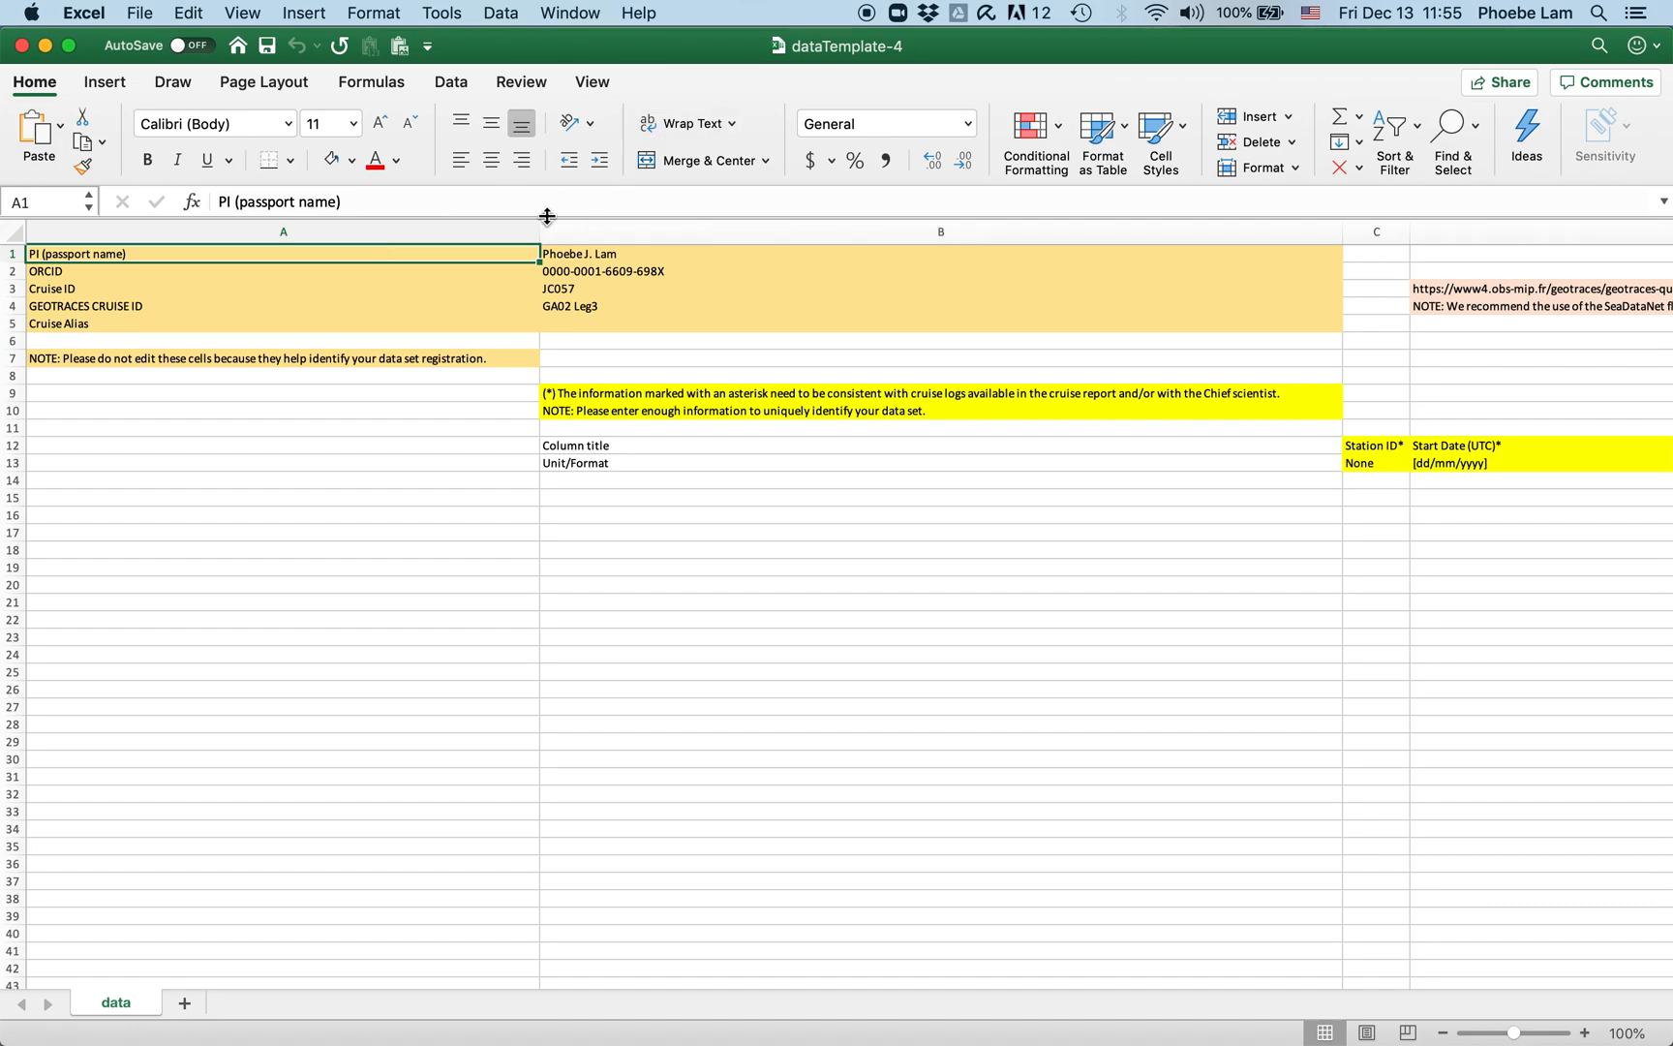
{"action": "left_click_drag", "start_coordinate": [540, 233], "coordinate": [150, 256]}
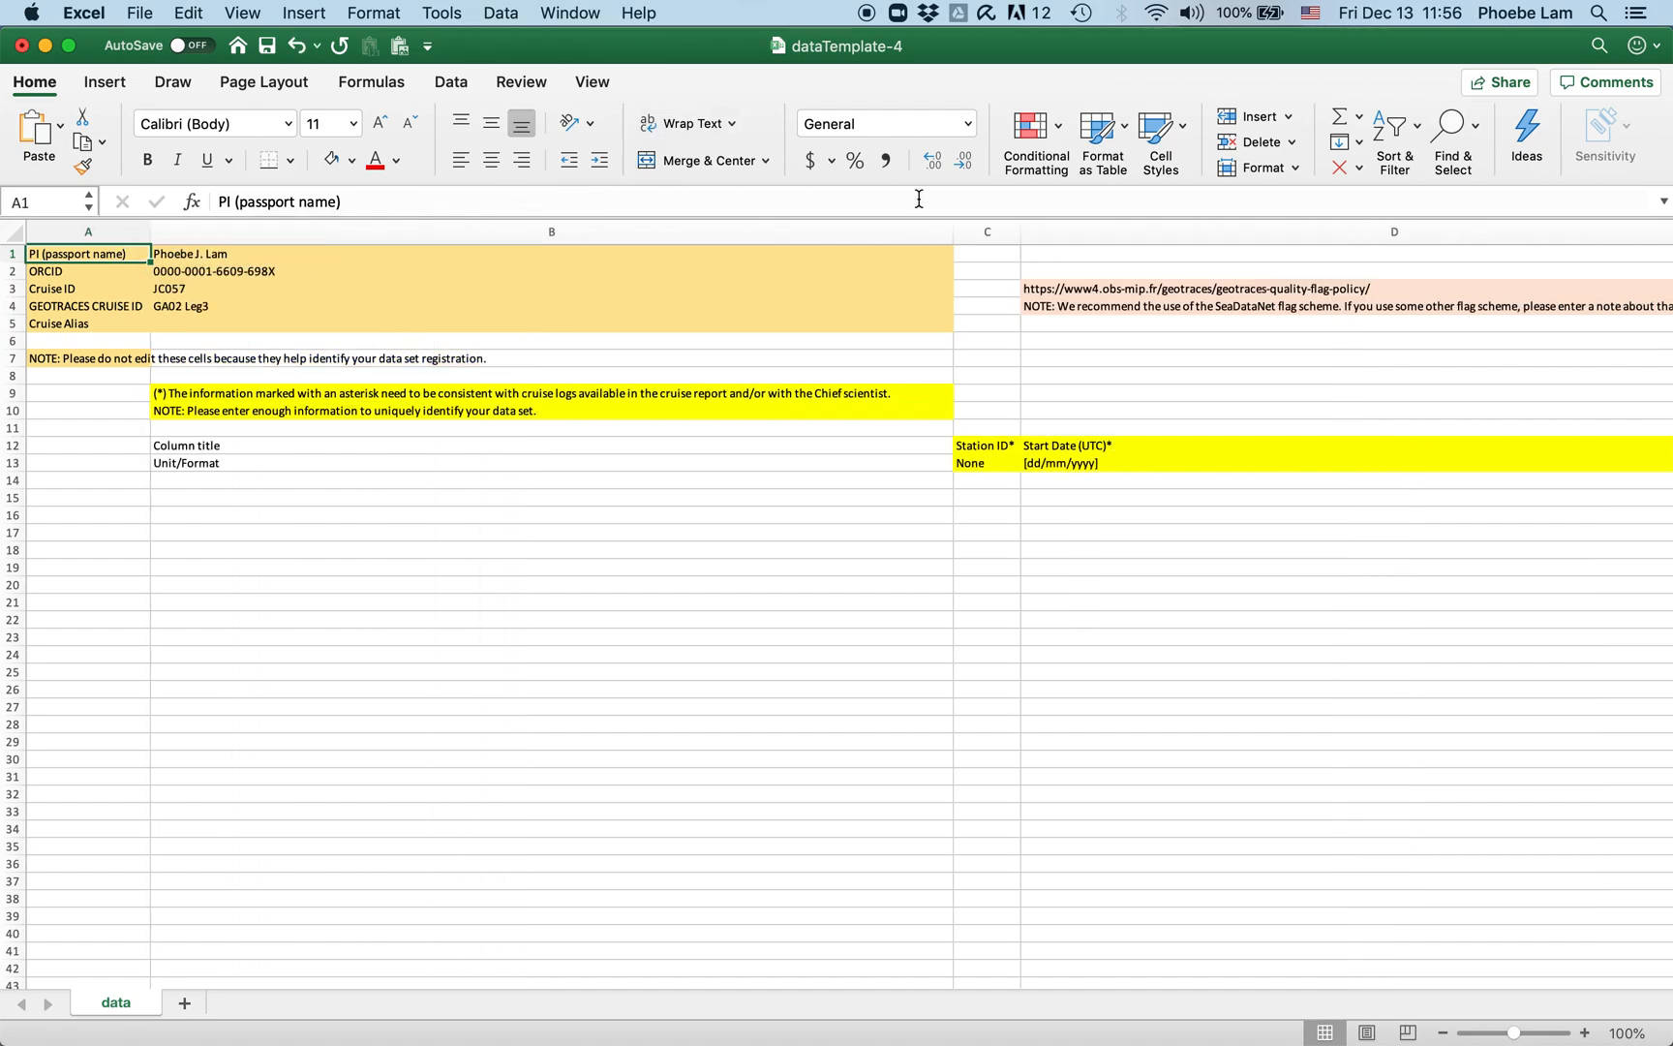
{"action": "left_click_drag", "start_coordinate": [948, 236], "coordinate": [290, 253]}
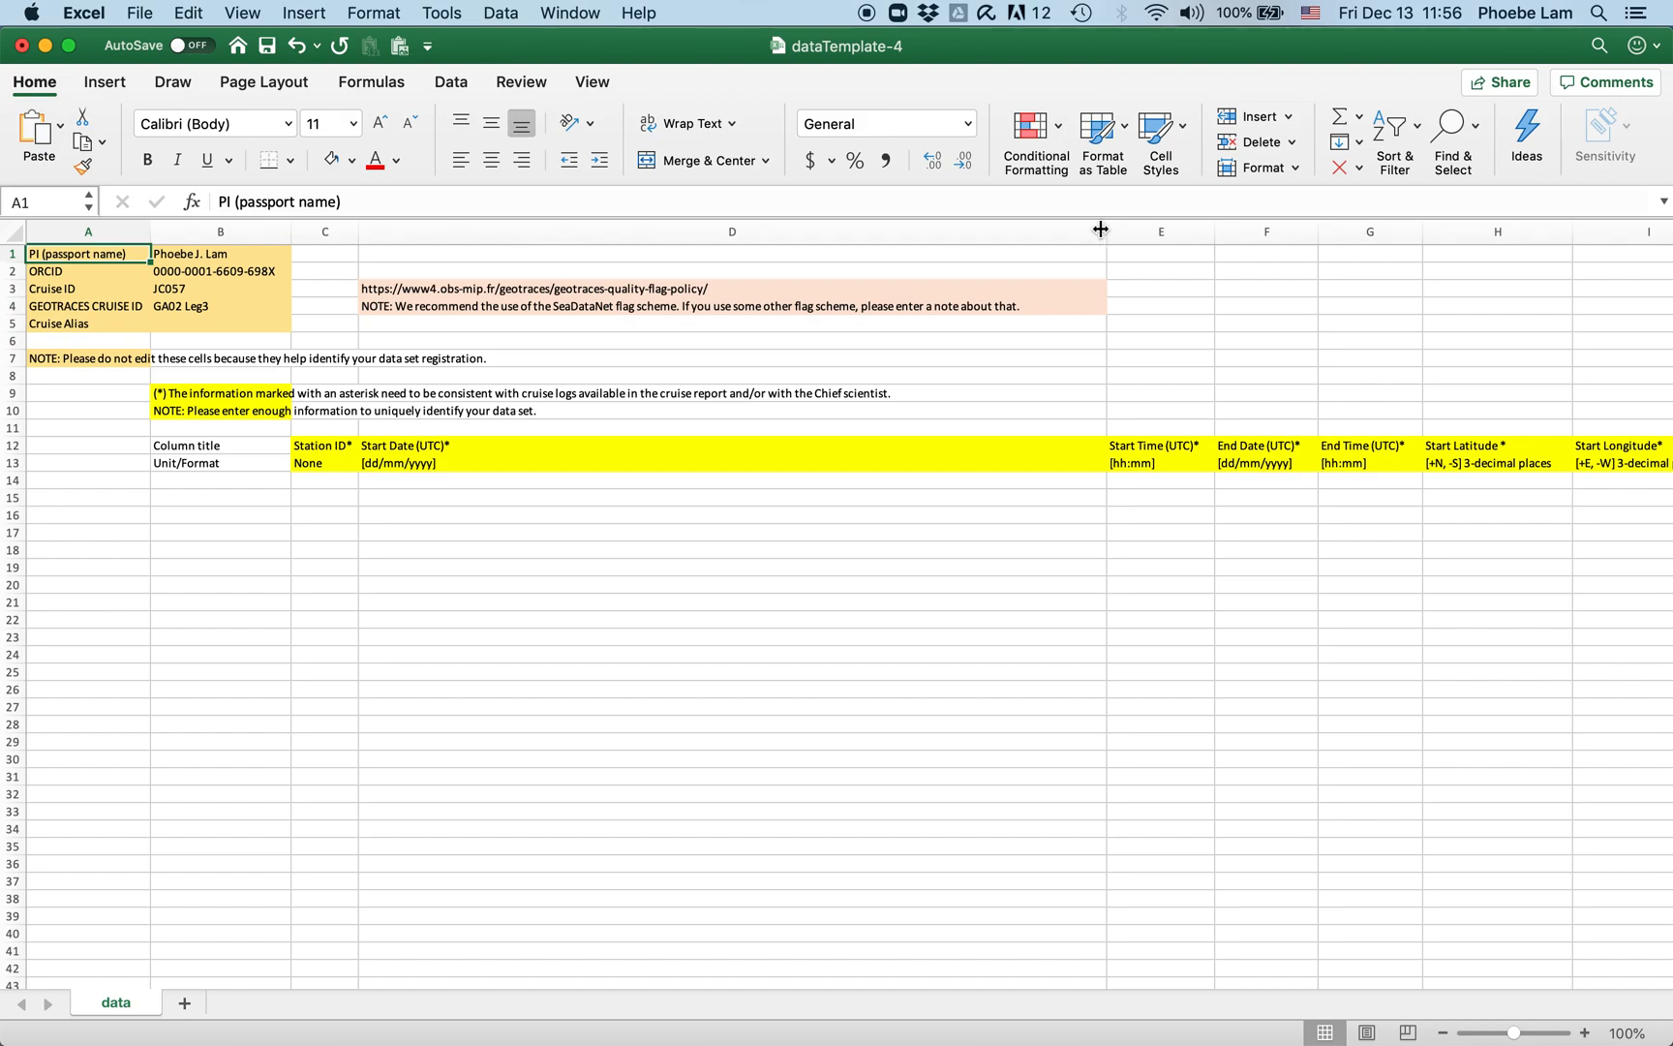
{"action": "left_click_drag", "start_coordinate": [1104, 230], "coordinate": [459, 229]}
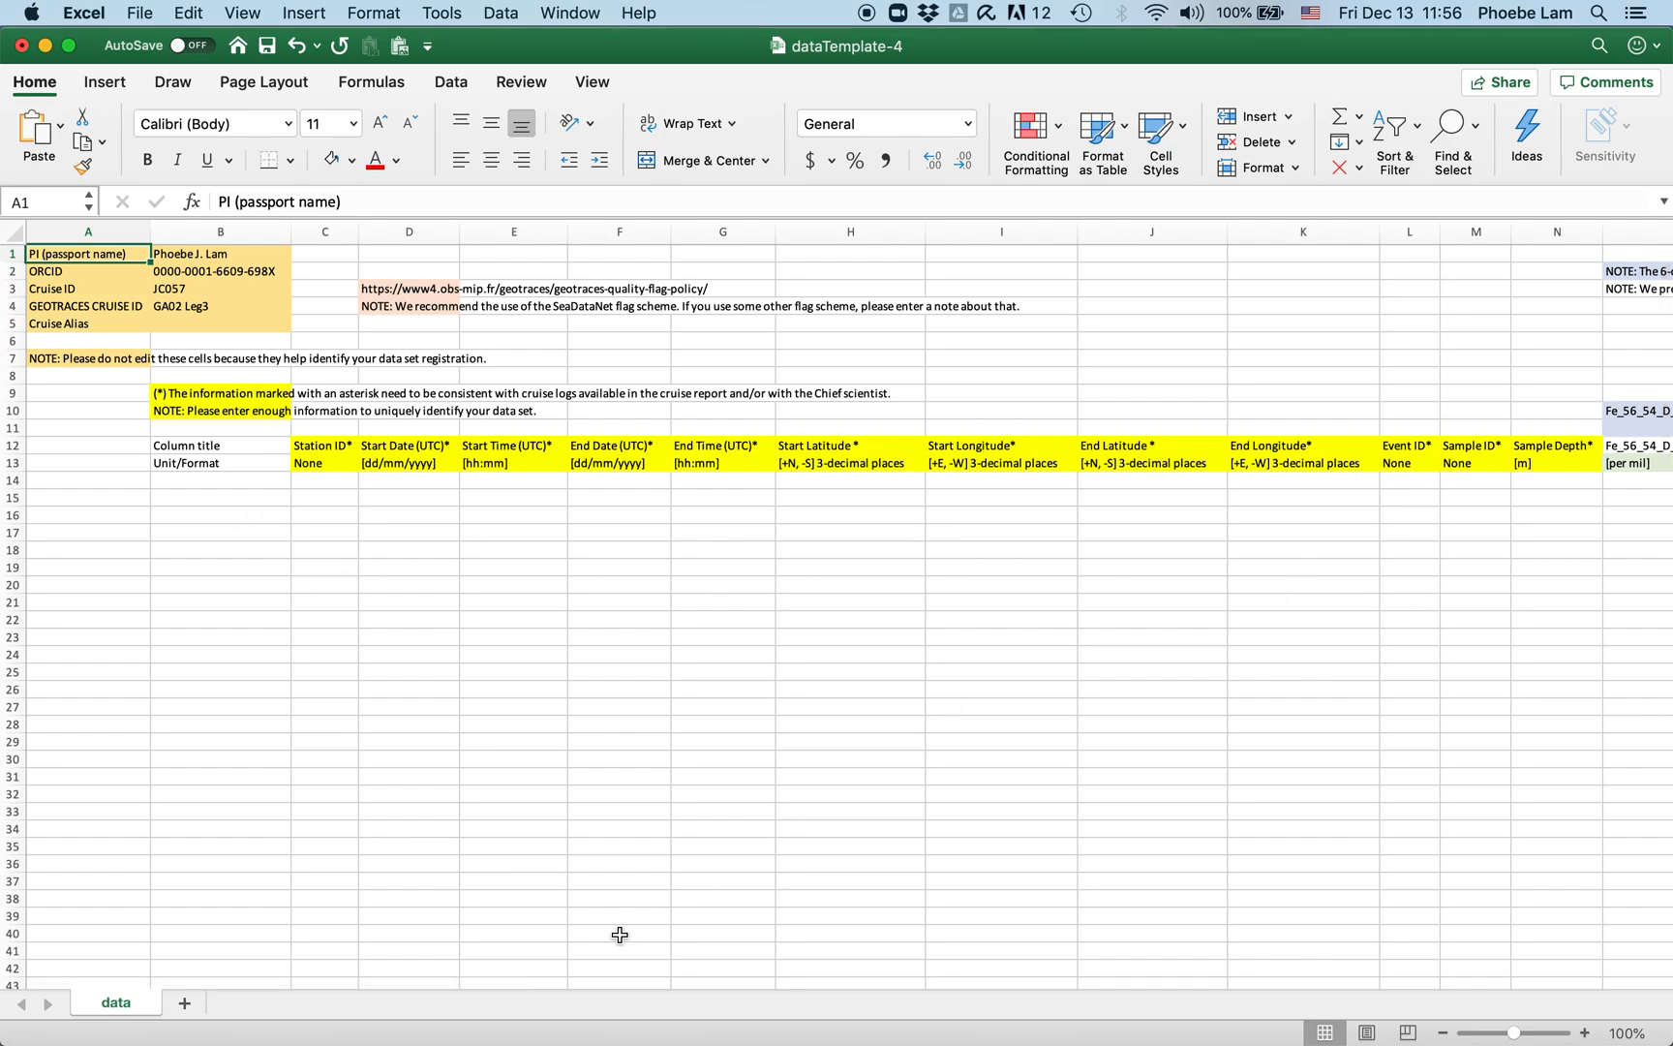
{"action": "left_click_drag", "start_coordinate": [404, 985], "coordinate": [781, 1007]}
{"action": "left_click_drag", "start_coordinate": [1281, 229], "coordinate": [610, 280]}
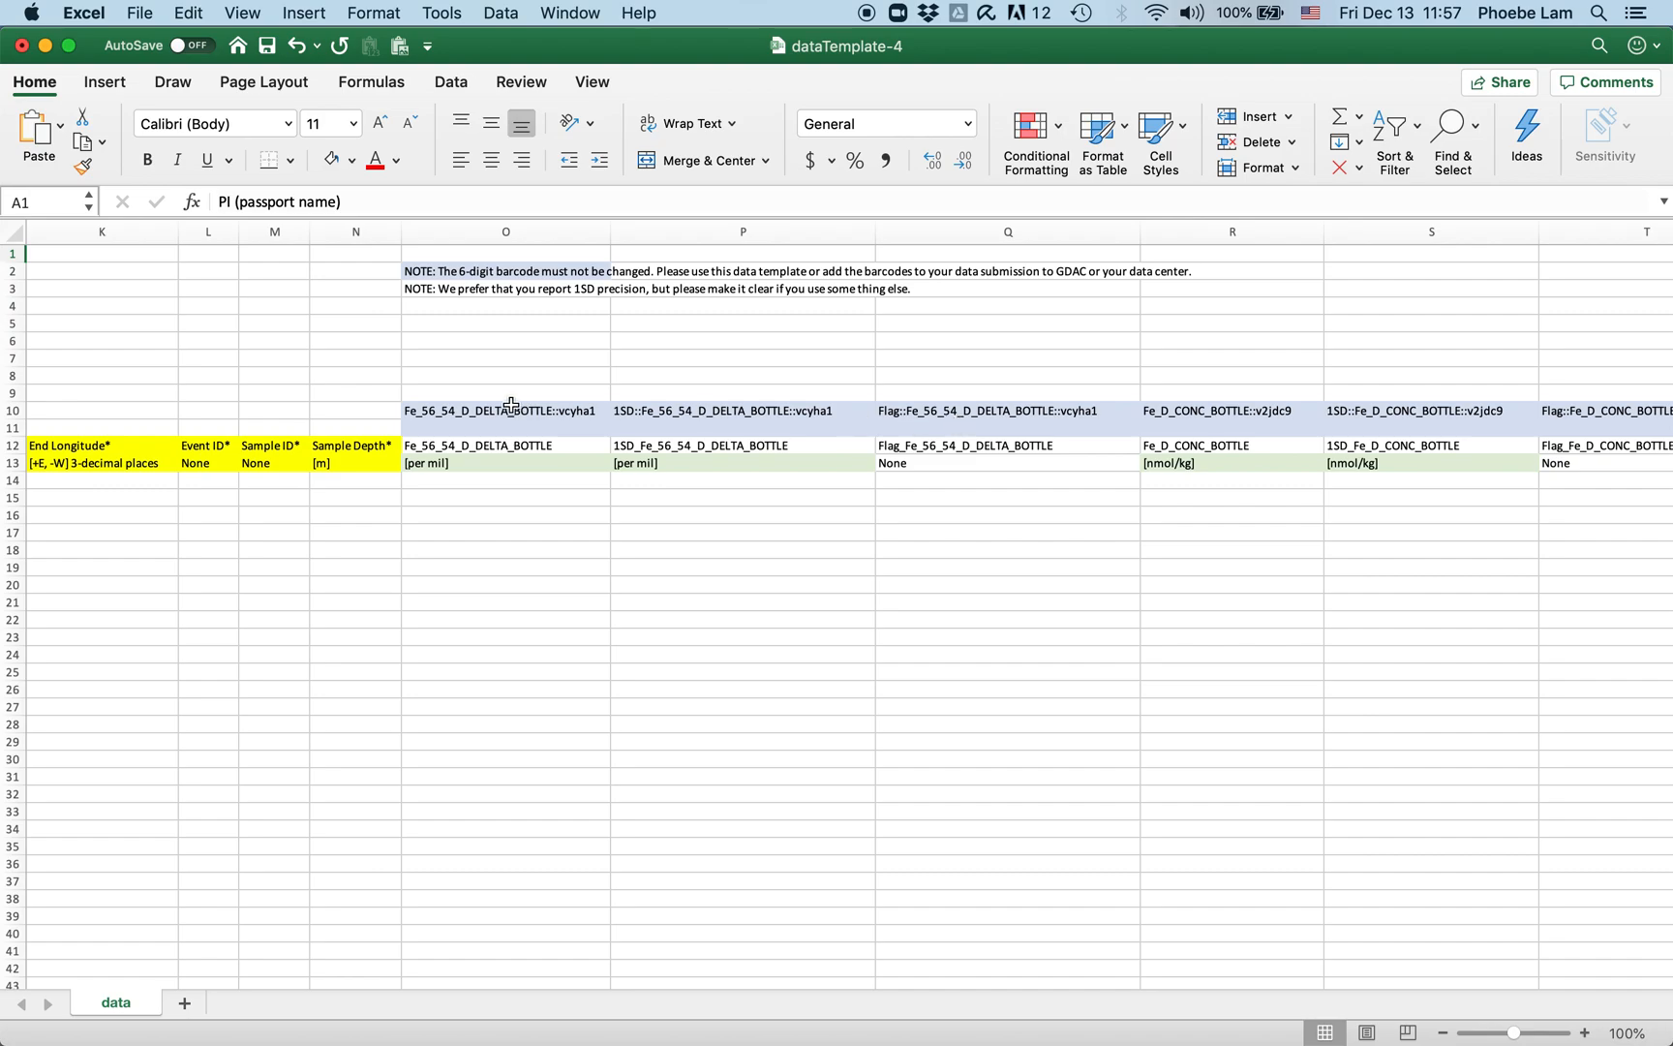
{"action": "left_click", "coordinate": [553, 426]}
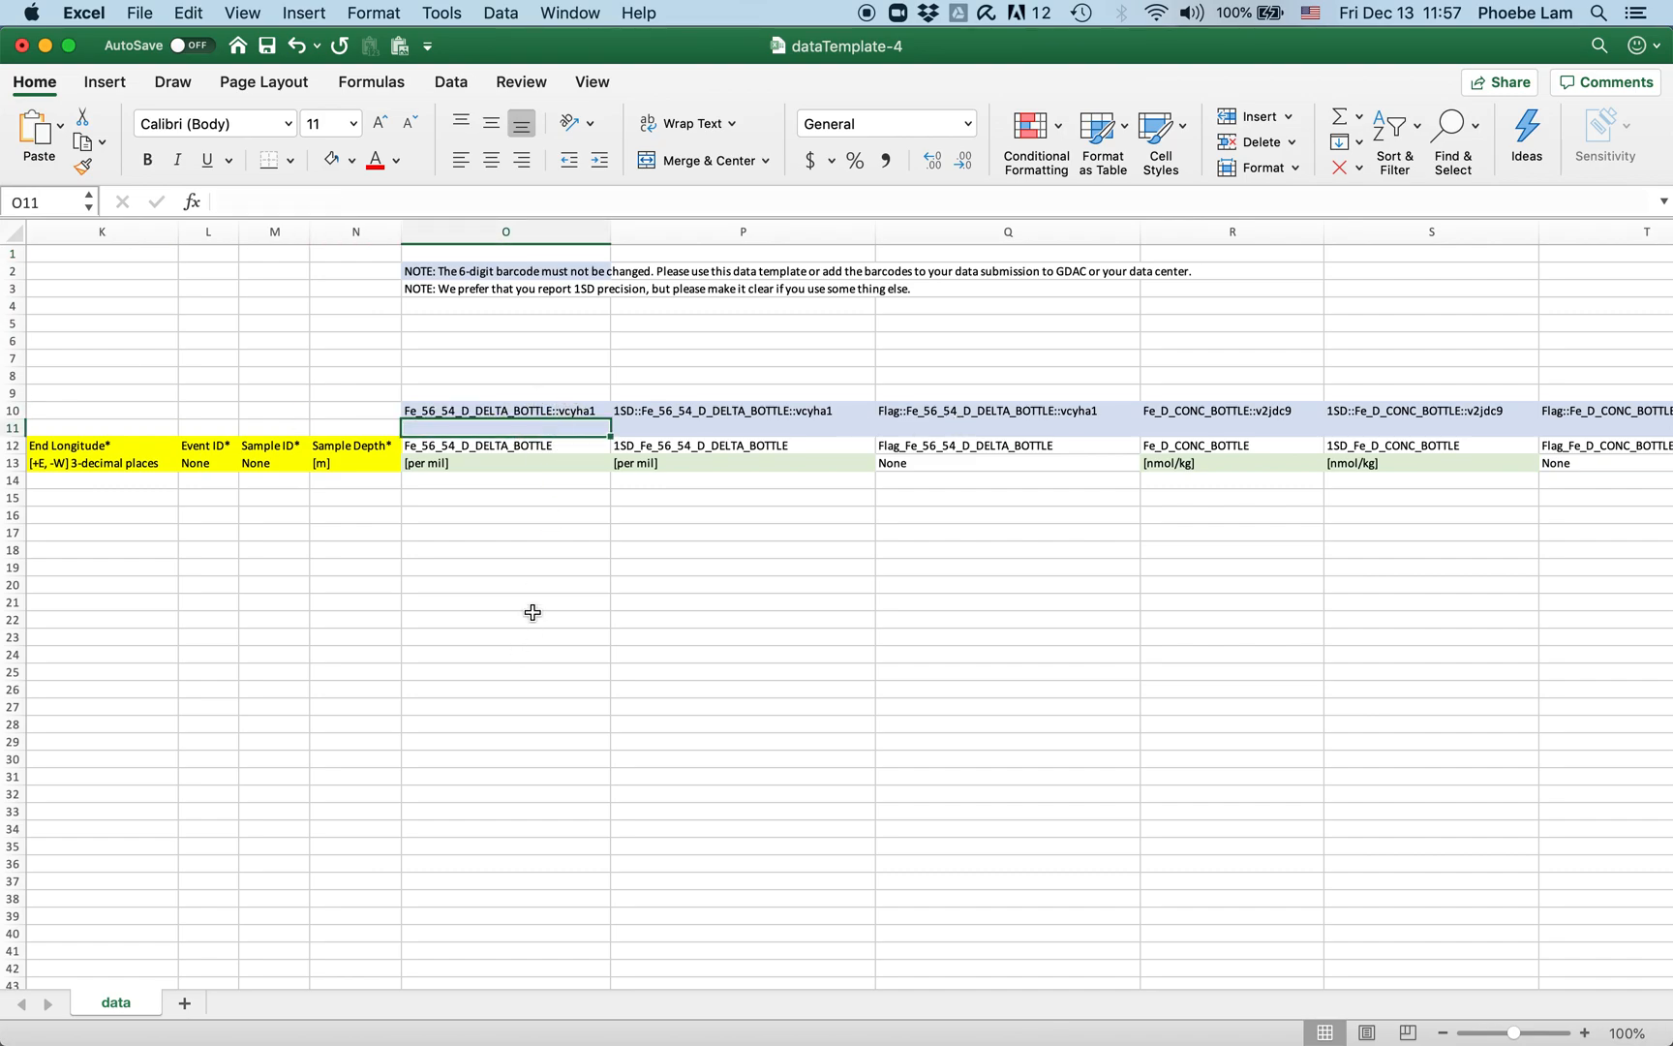
{"action": "left_click", "coordinate": [456, 463]}
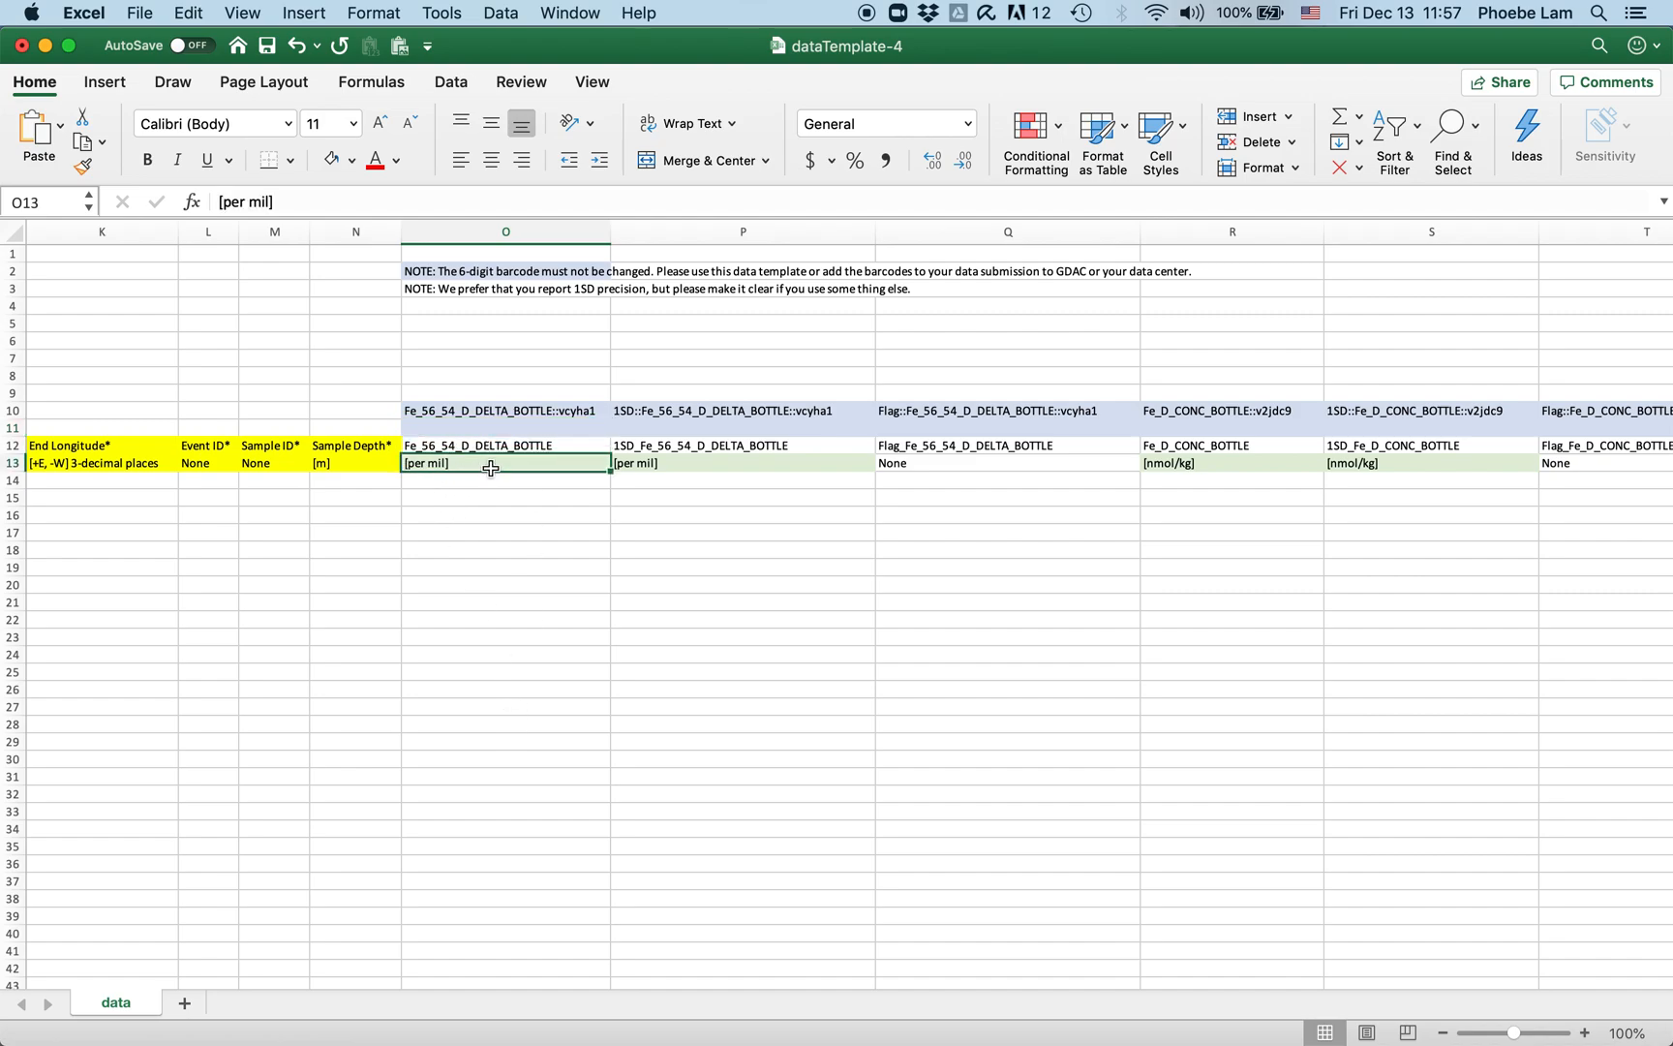
{"action": "left_click", "coordinate": [696, 426]}
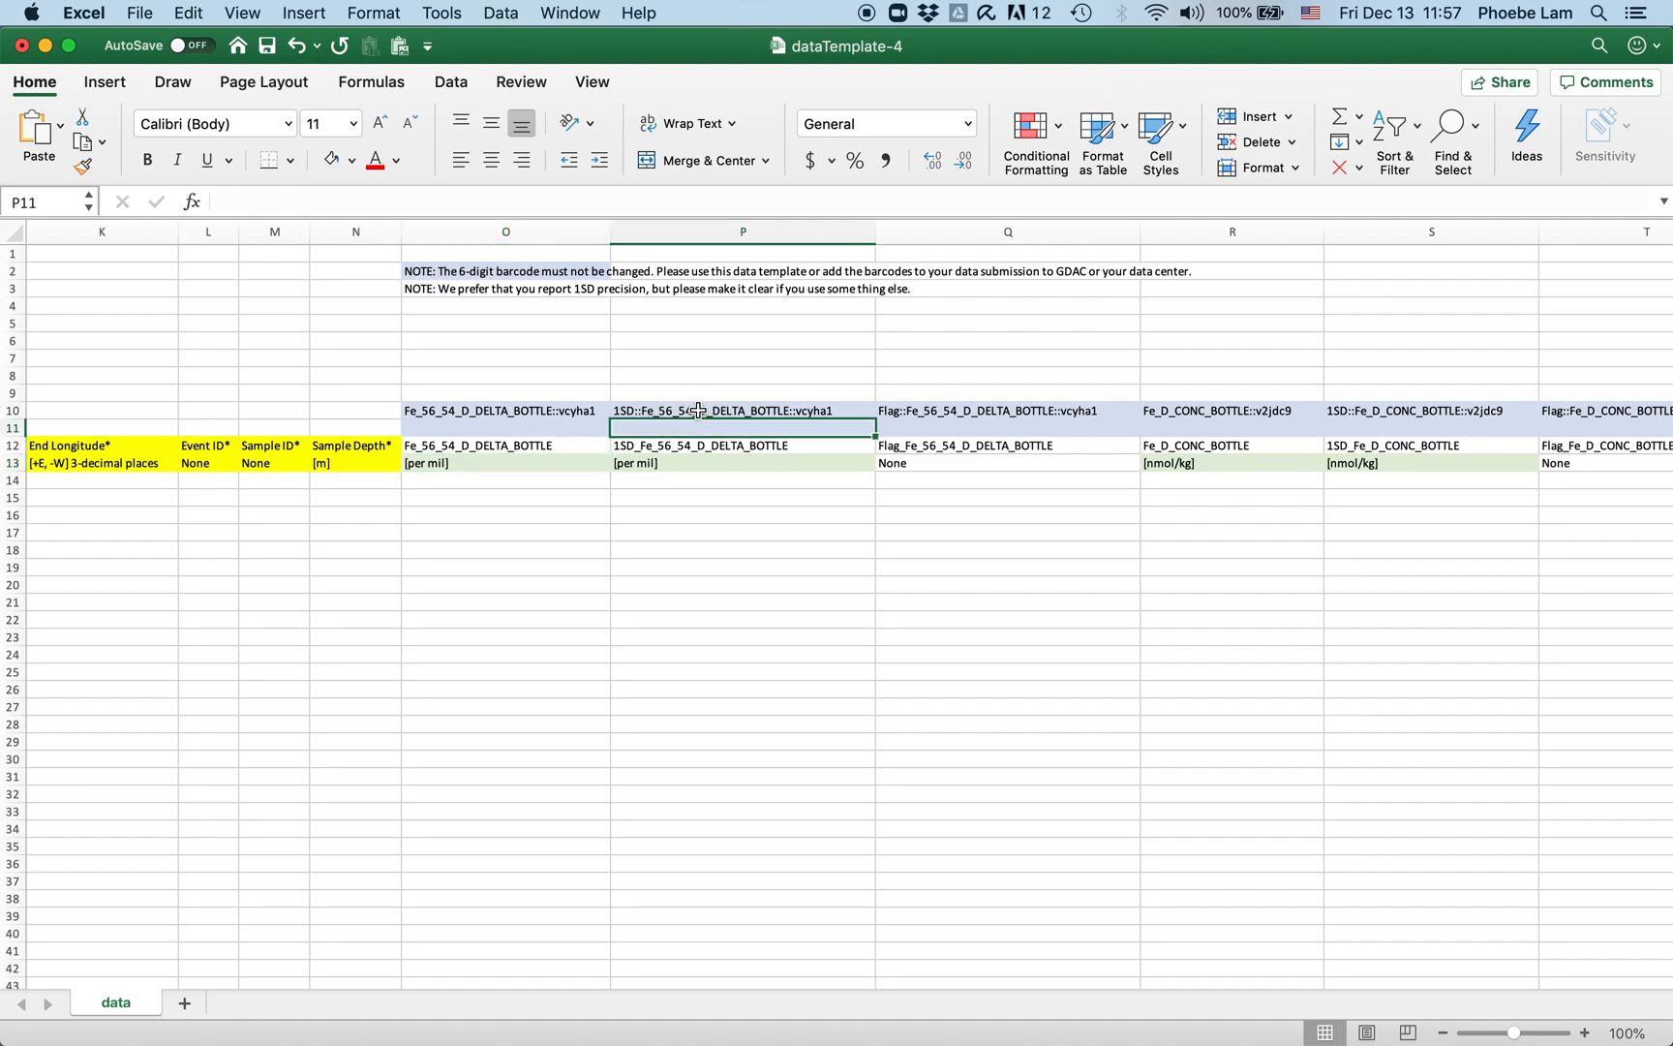
{"action": "left_click", "coordinate": [698, 411]}
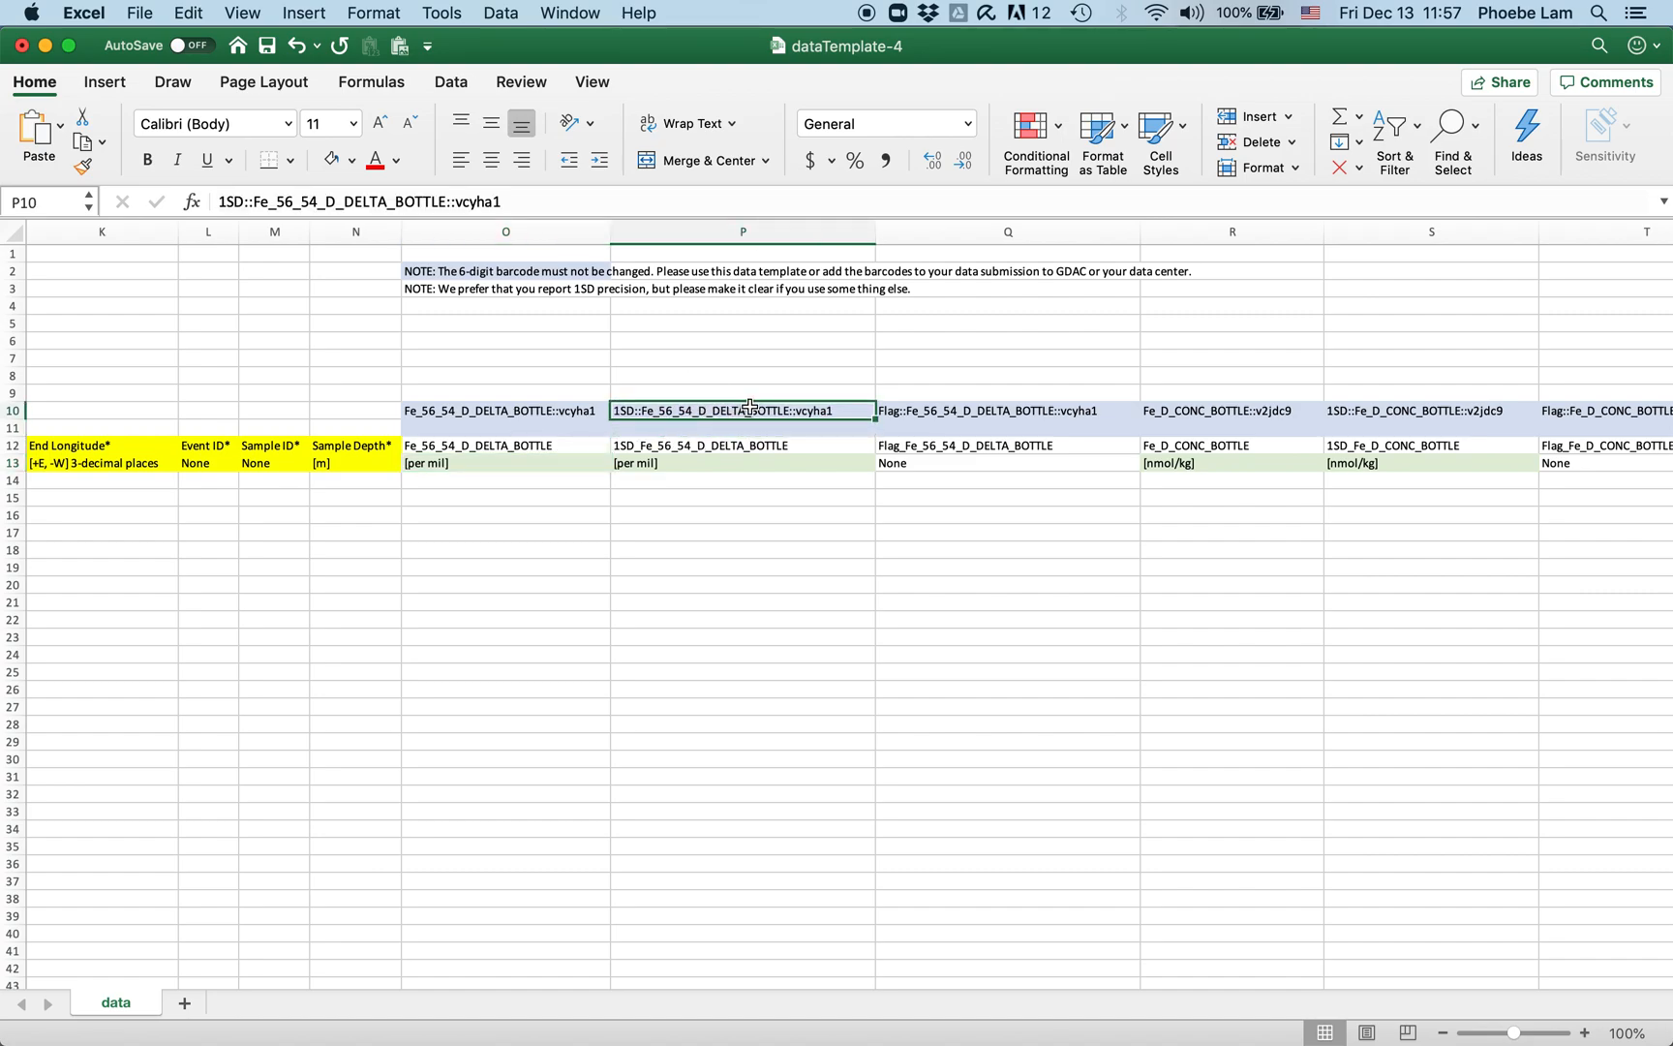
{"action": "left_click", "coordinate": [969, 411]}
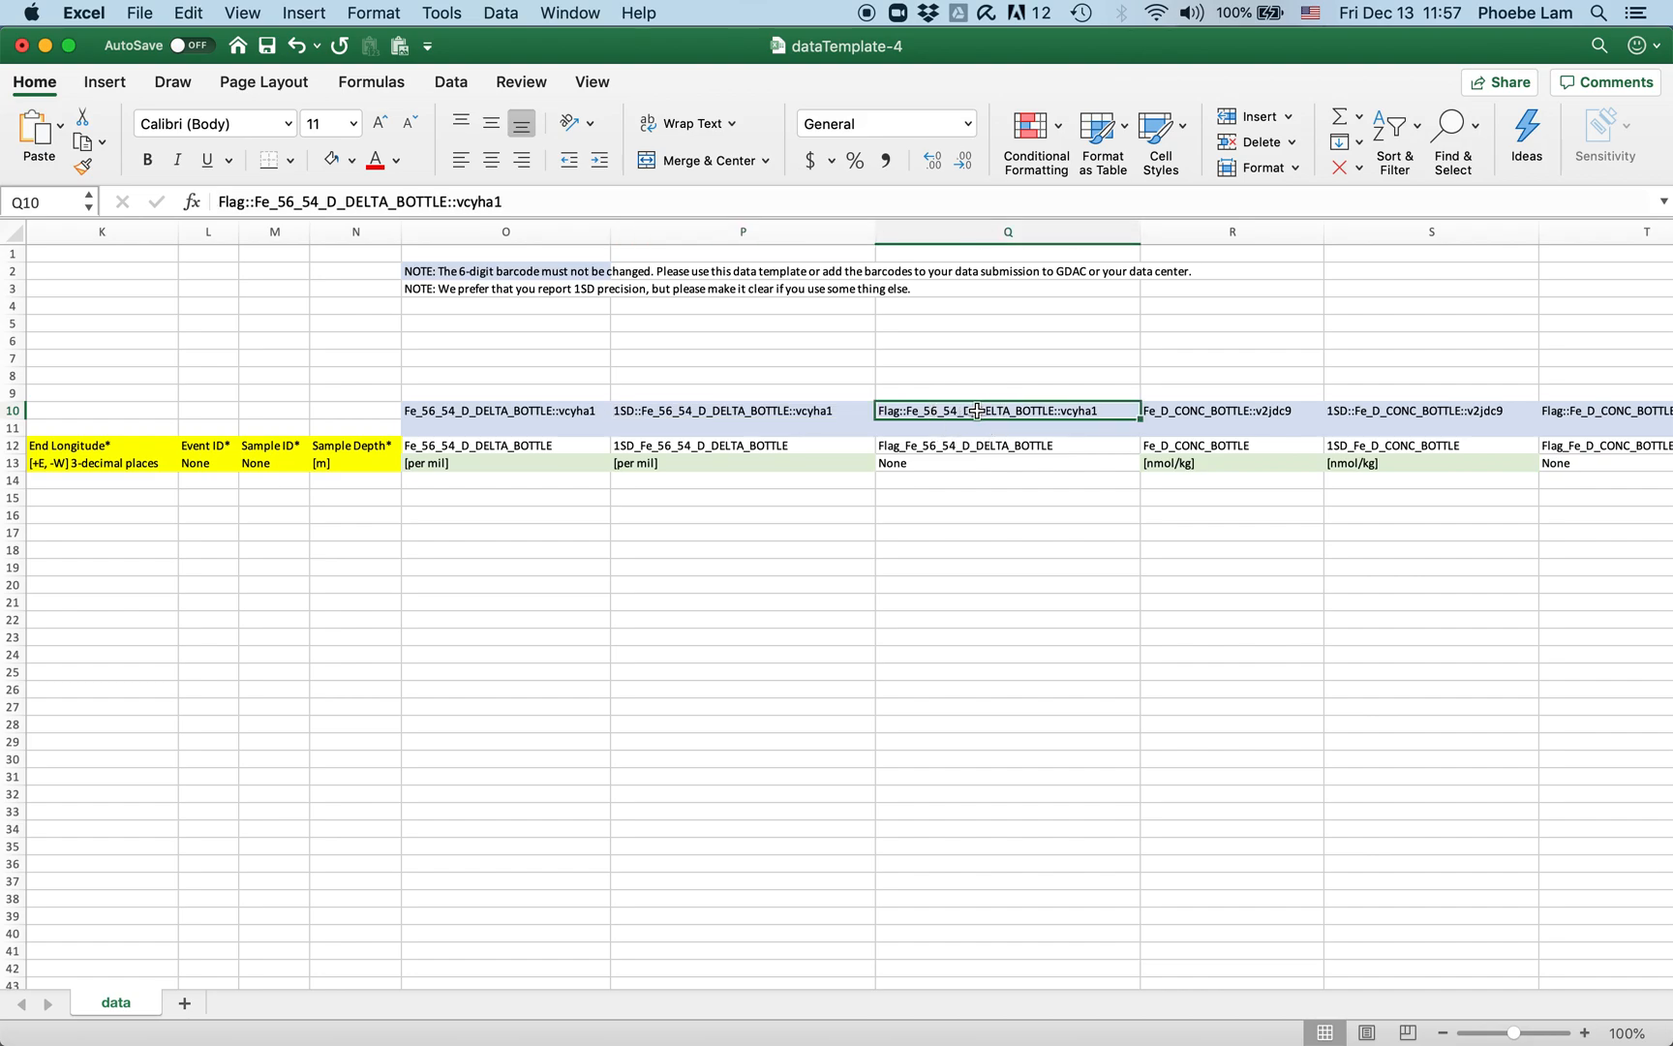
{"action": "left_click", "coordinate": [573, 410]}
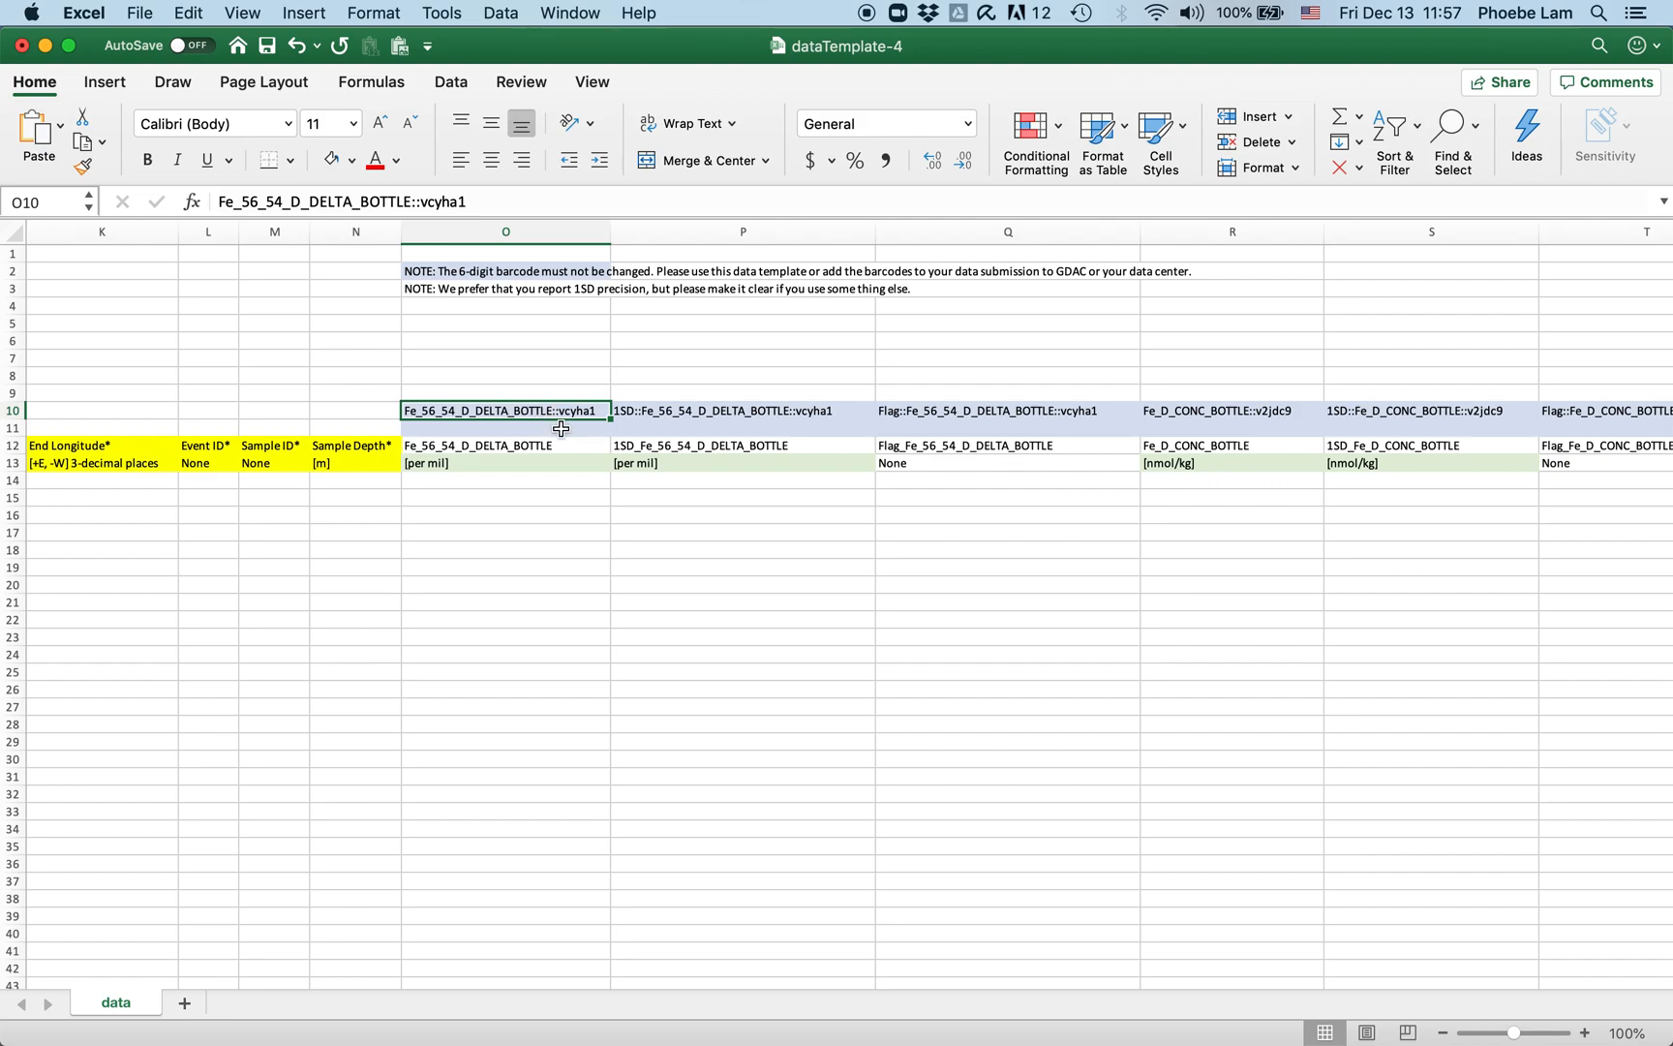
{"action": "left_click", "coordinate": [678, 407]}
{"action": "left_click", "coordinate": [945, 416]}
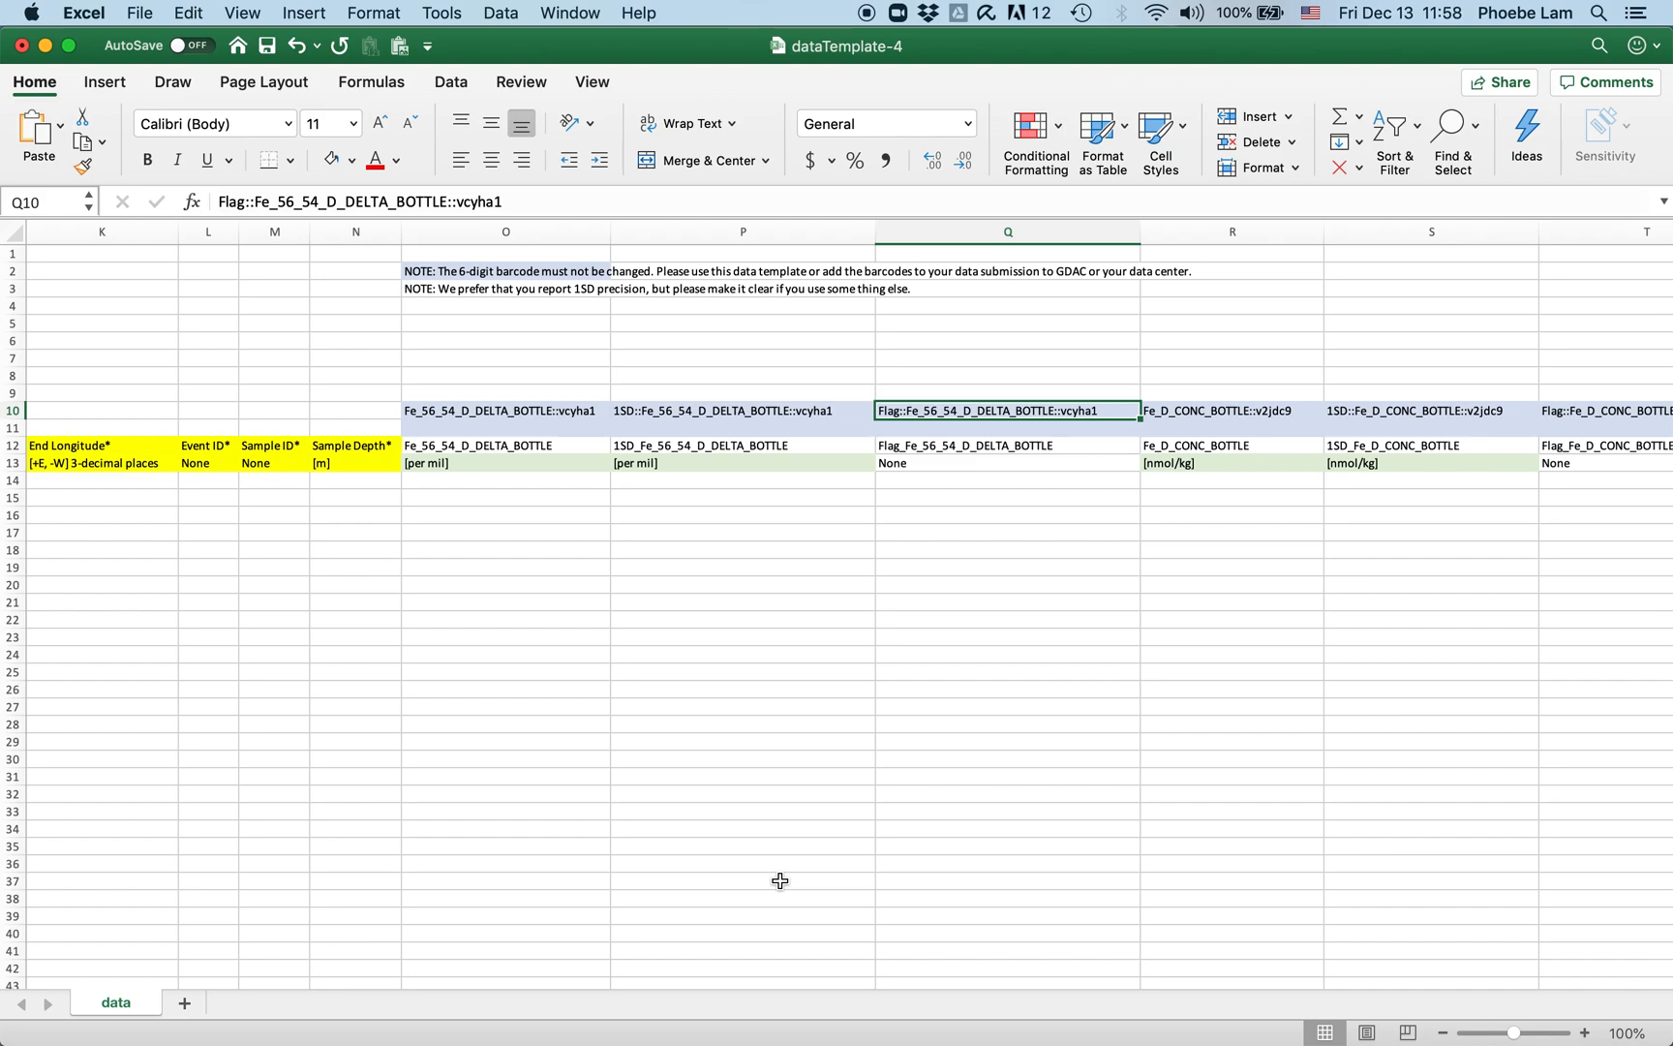
{"action": "left_click", "coordinate": [592, 409]}
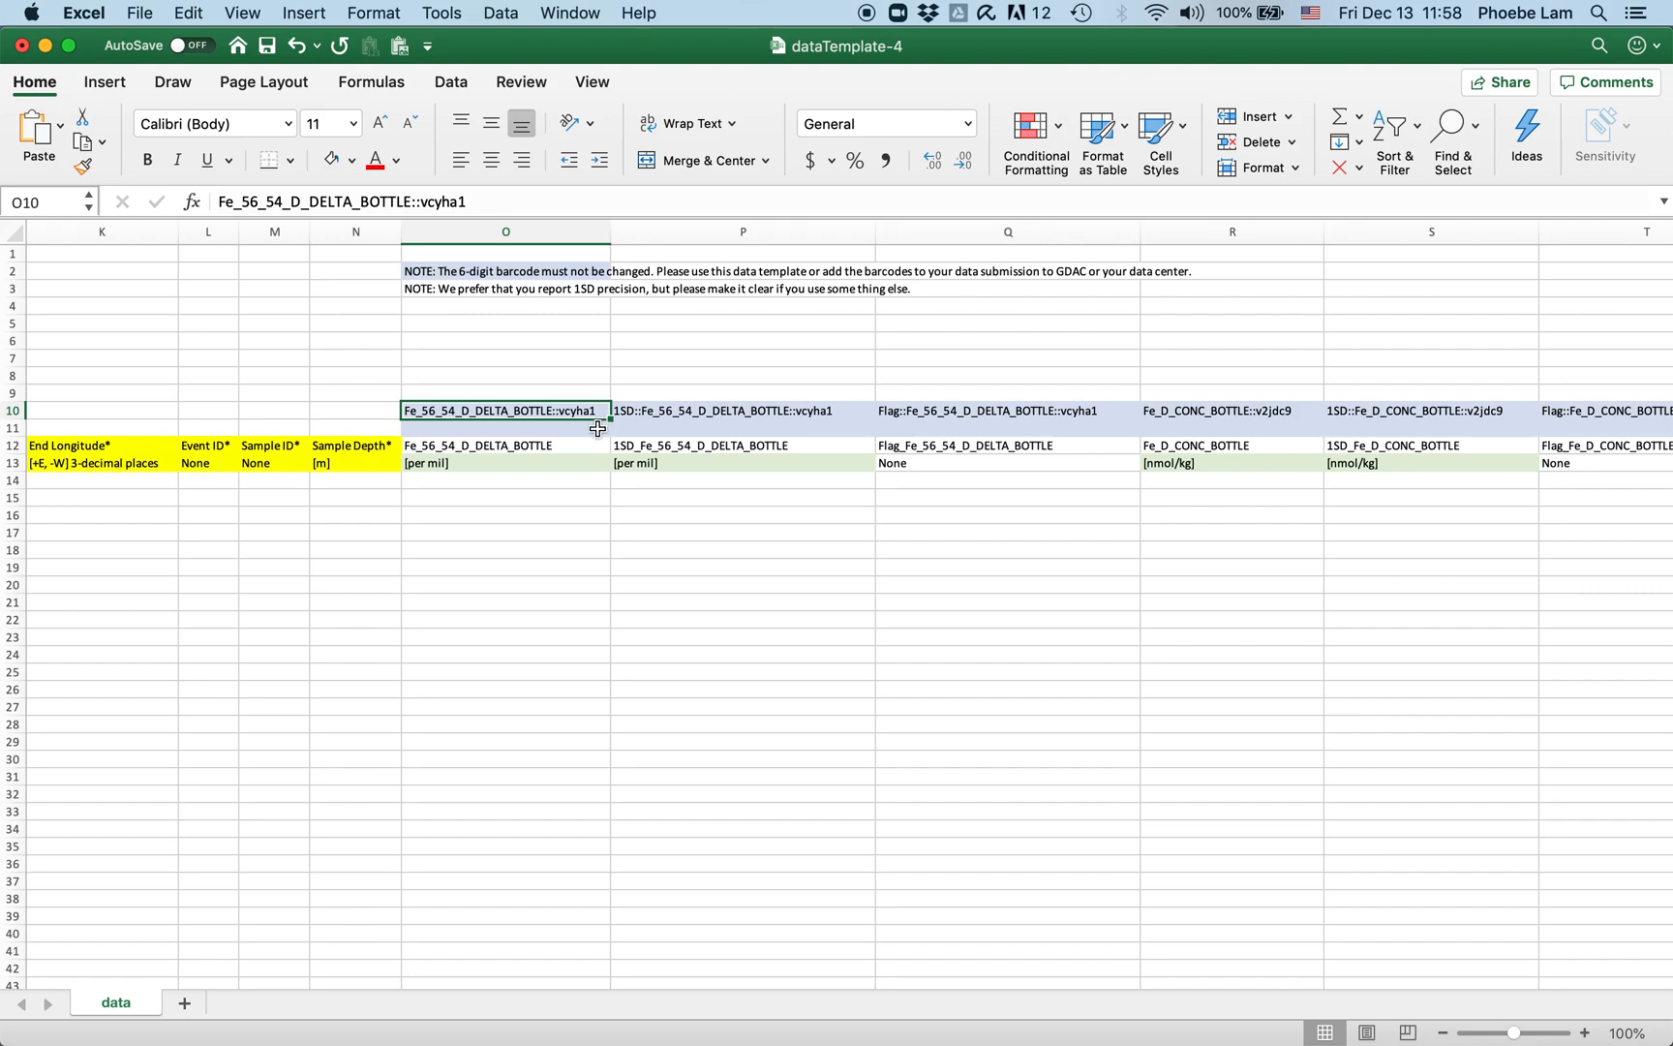
{"action": "left_click", "coordinate": [659, 700]}
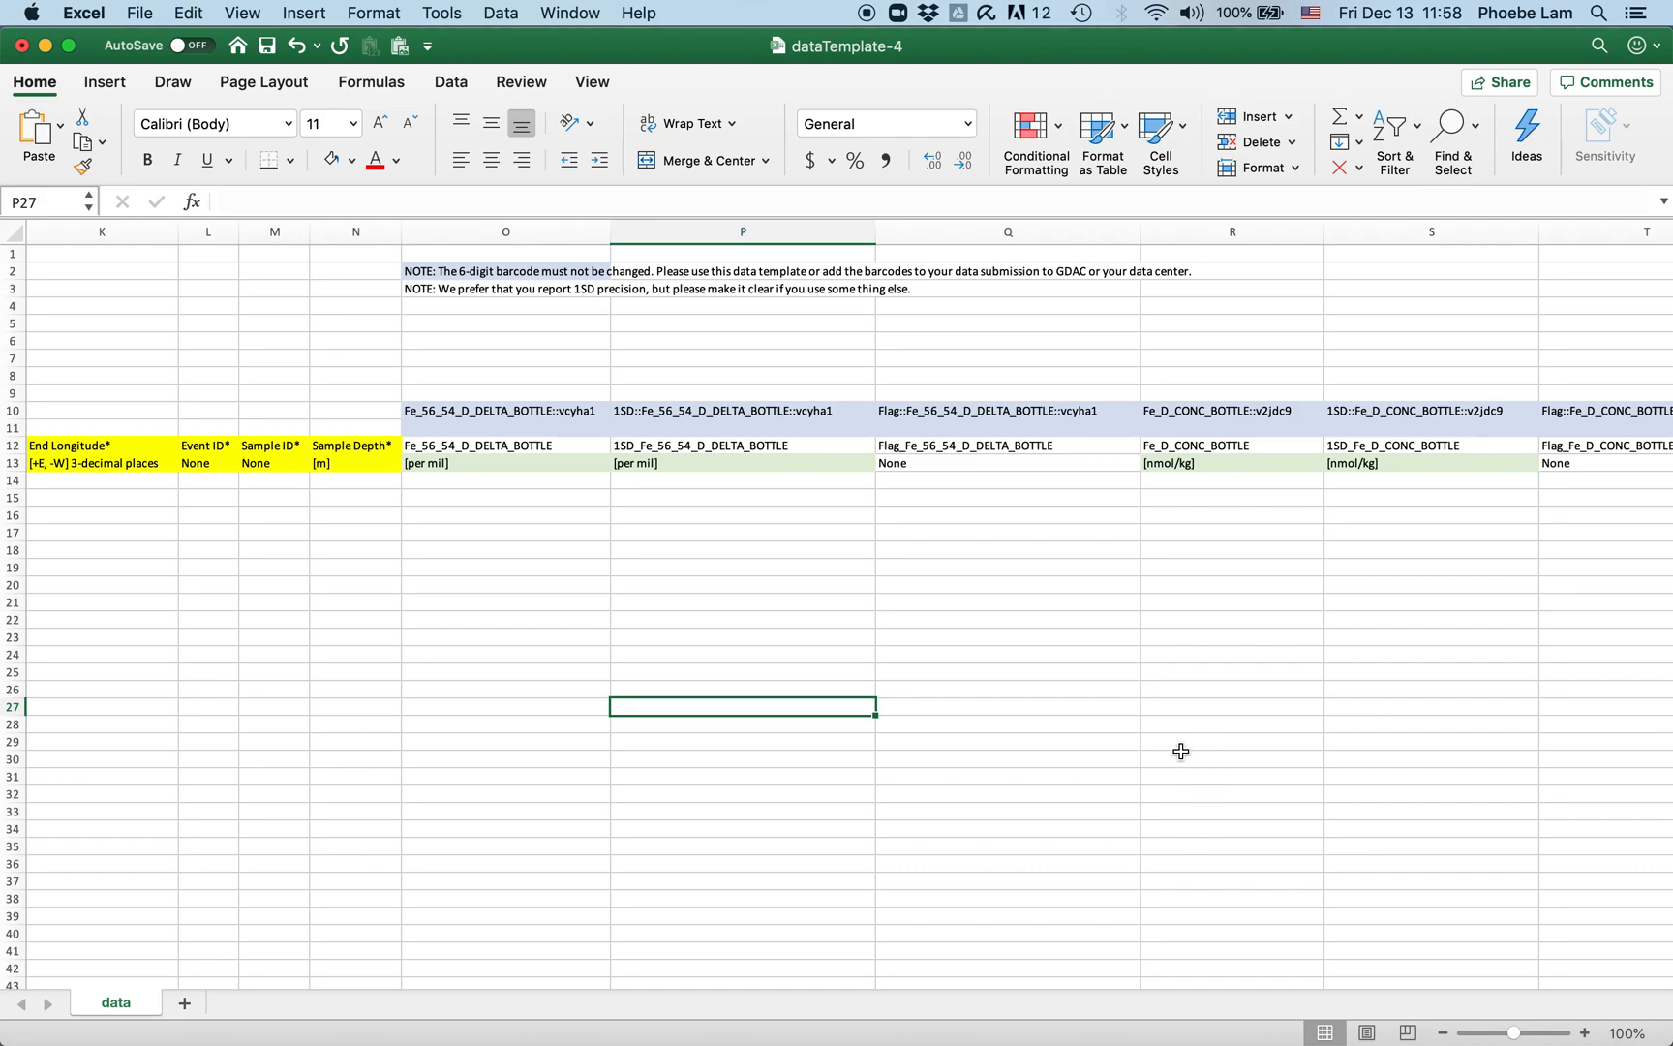
Step: Move the dataTemplate-2, -3 and -4 windows aside and close the portal's download notice
{"action": "left_click_drag", "start_coordinate": [1001, 53], "coordinate": [1024, 543]}
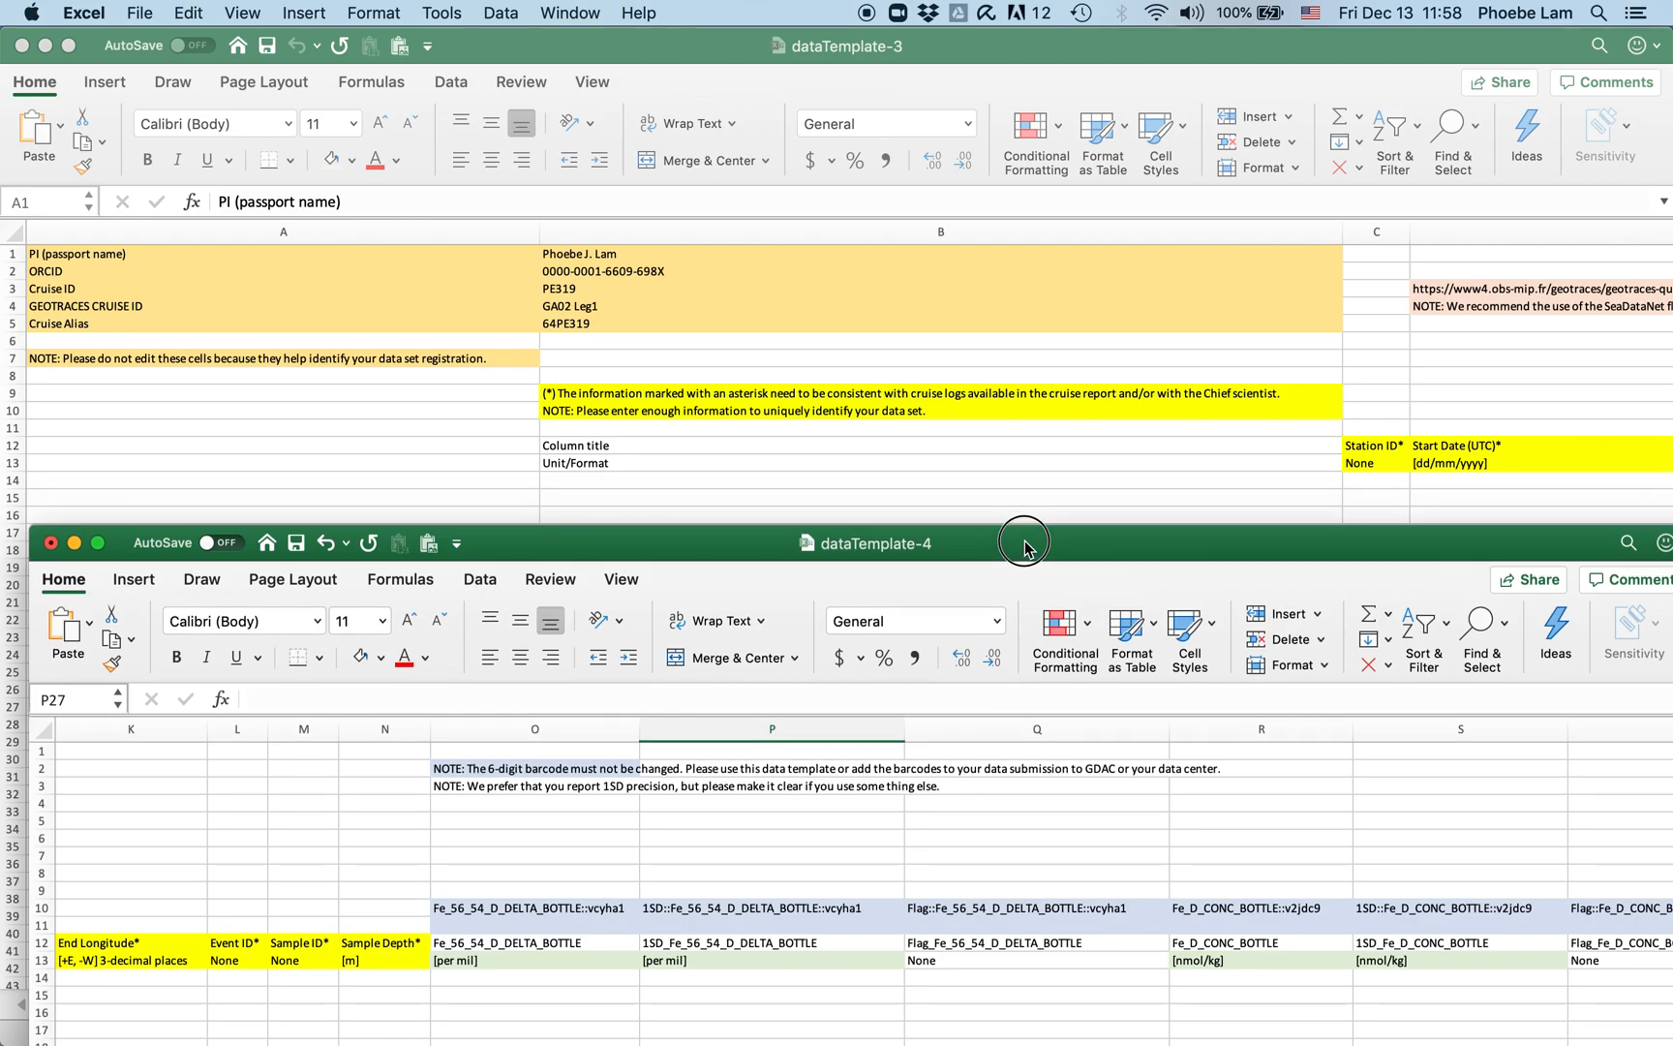
{"action": "left_click_drag", "start_coordinate": [983, 45], "coordinate": [954, 1038]}
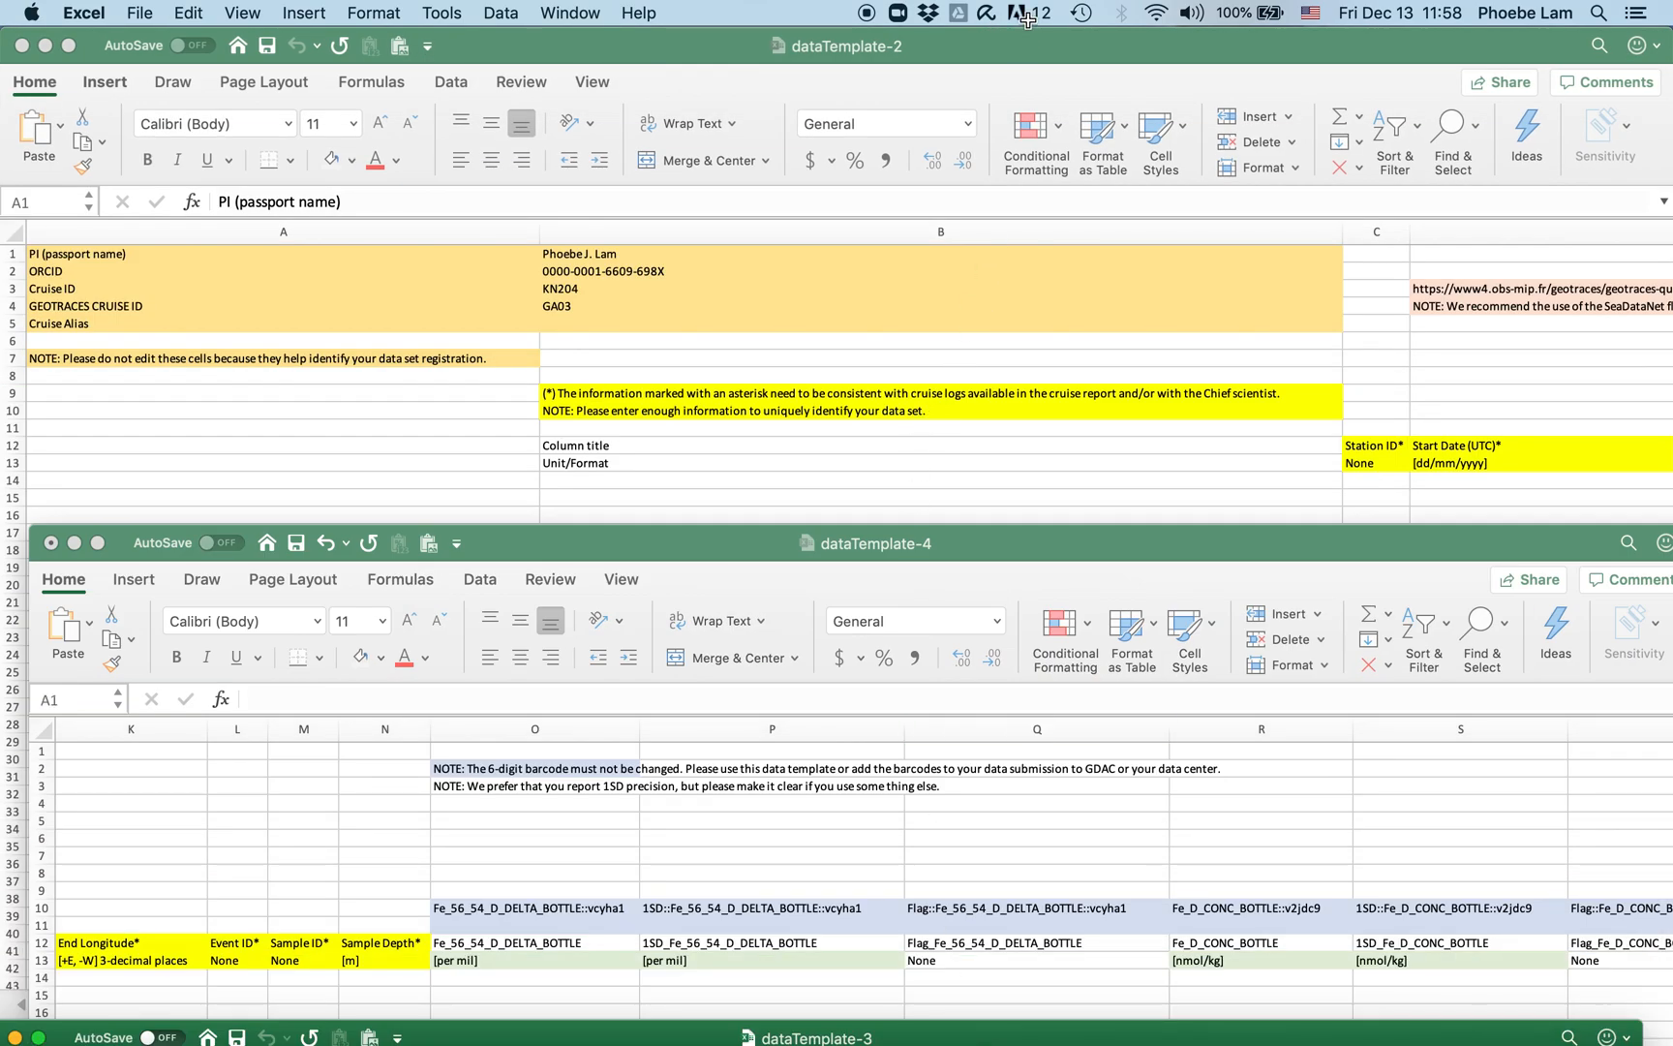
{"action": "left_click_drag", "start_coordinate": [1028, 48], "coordinate": [1029, 867]}
{"action": "left_click", "coordinate": [973, 298]}
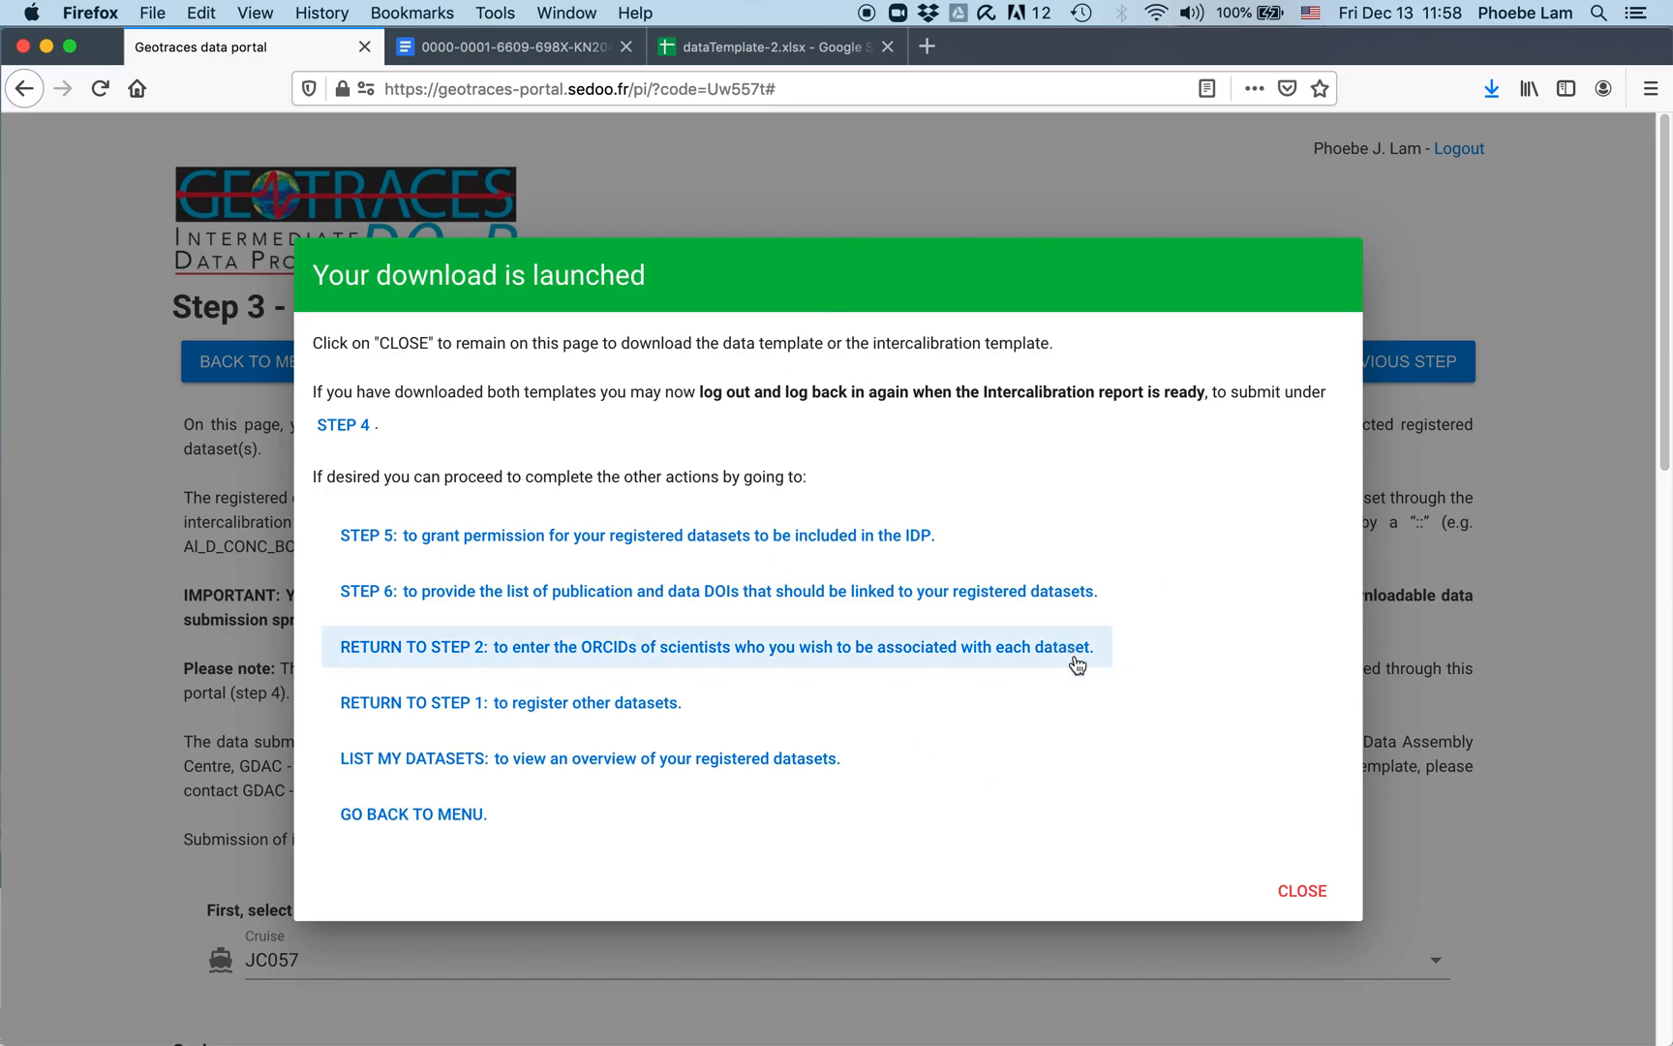
{"action": "left_click", "coordinate": [1302, 889]}
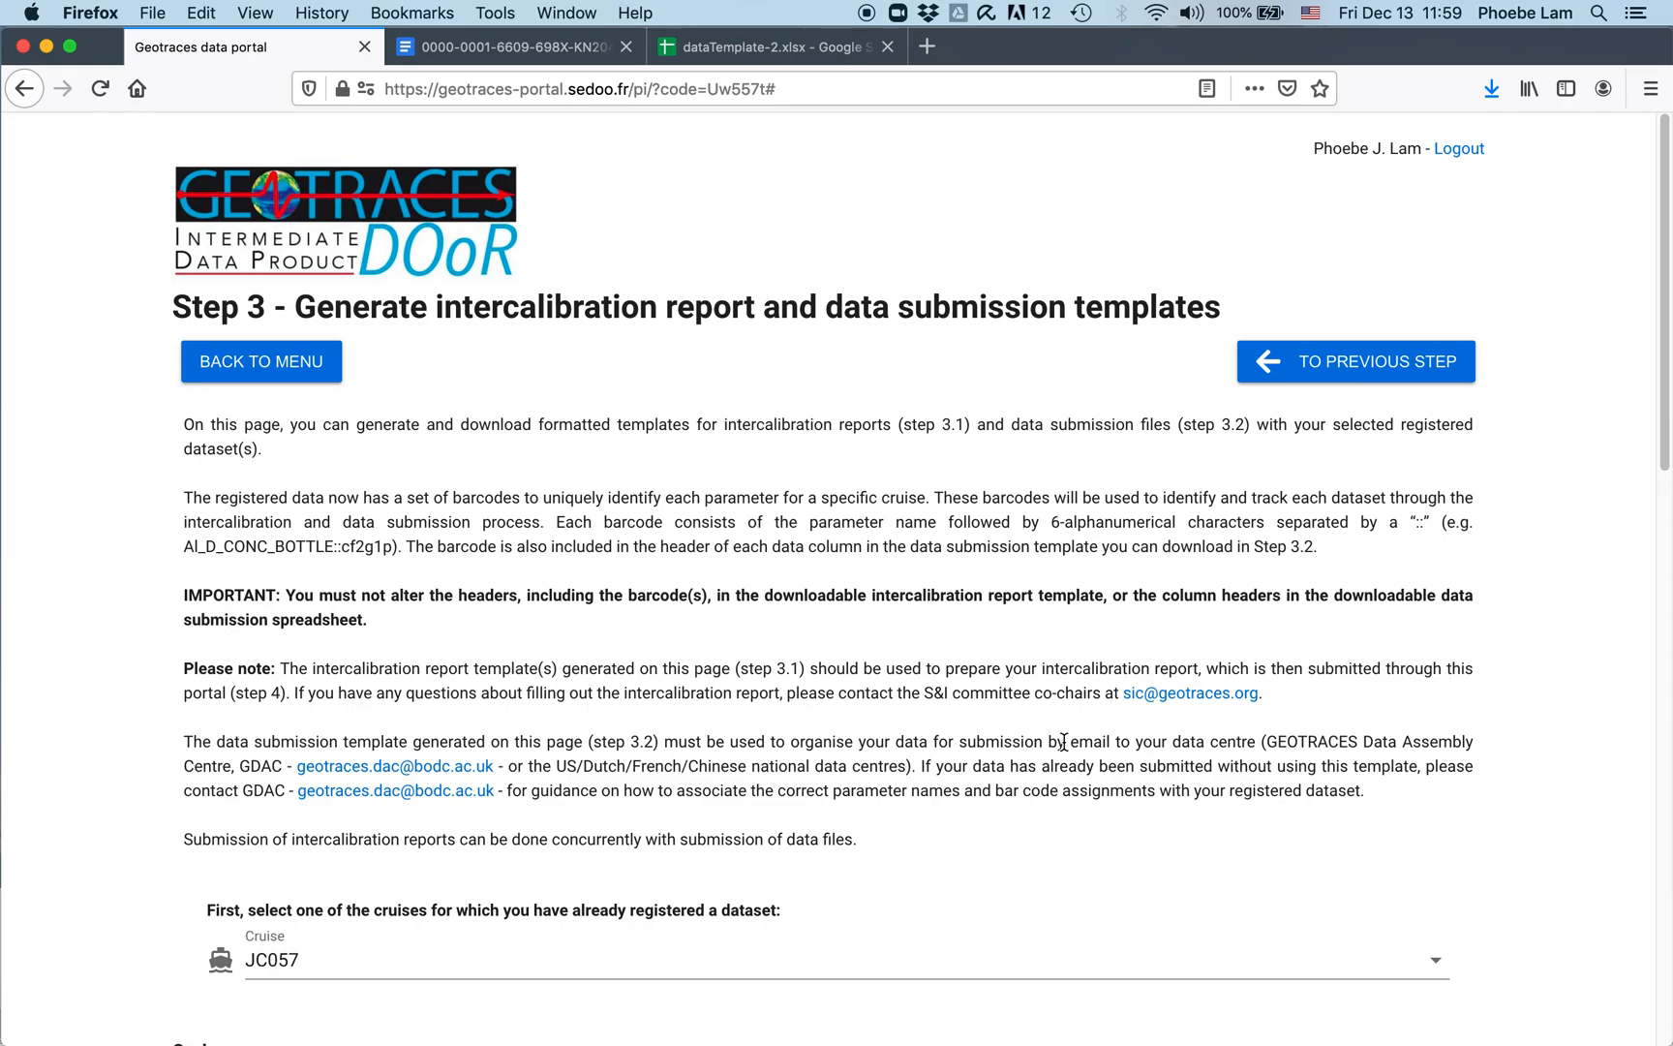
Step: Return from the Step 3 templates page to the portal's main menu
{"action": "left_click", "coordinate": [261, 366]}
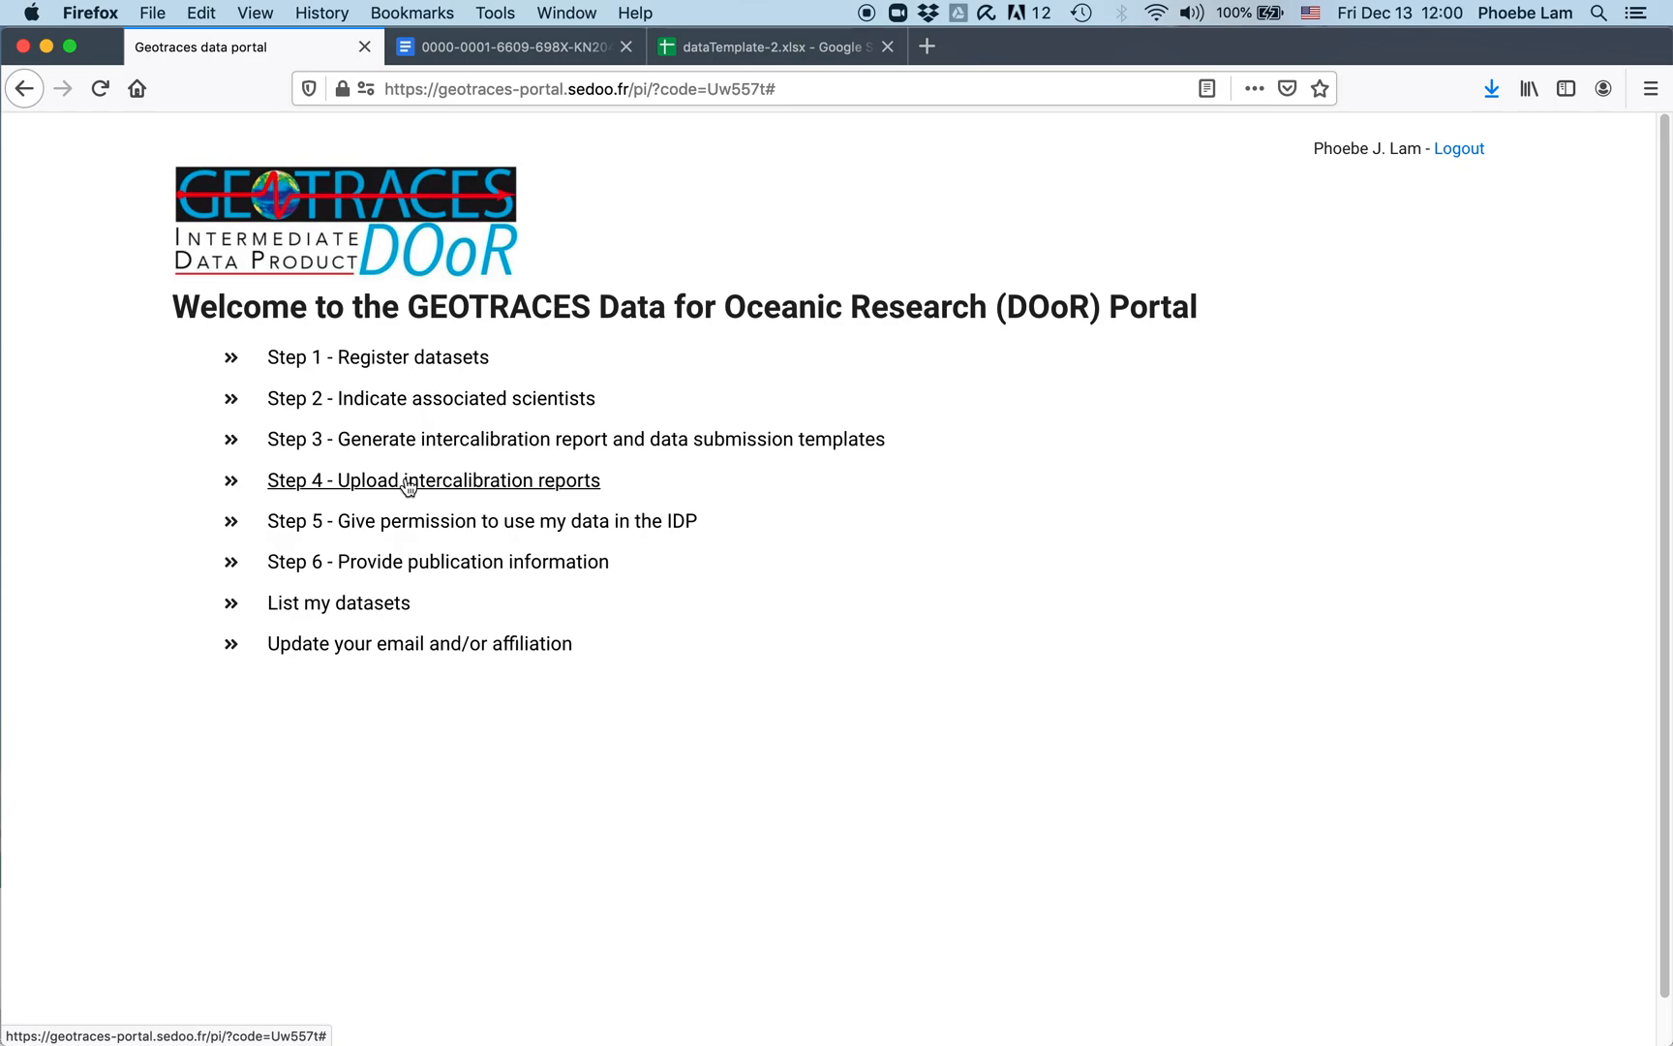
Step: Open the Step 4 report upload page for cruise JC057
{"action": "left_click", "coordinate": [408, 482]}
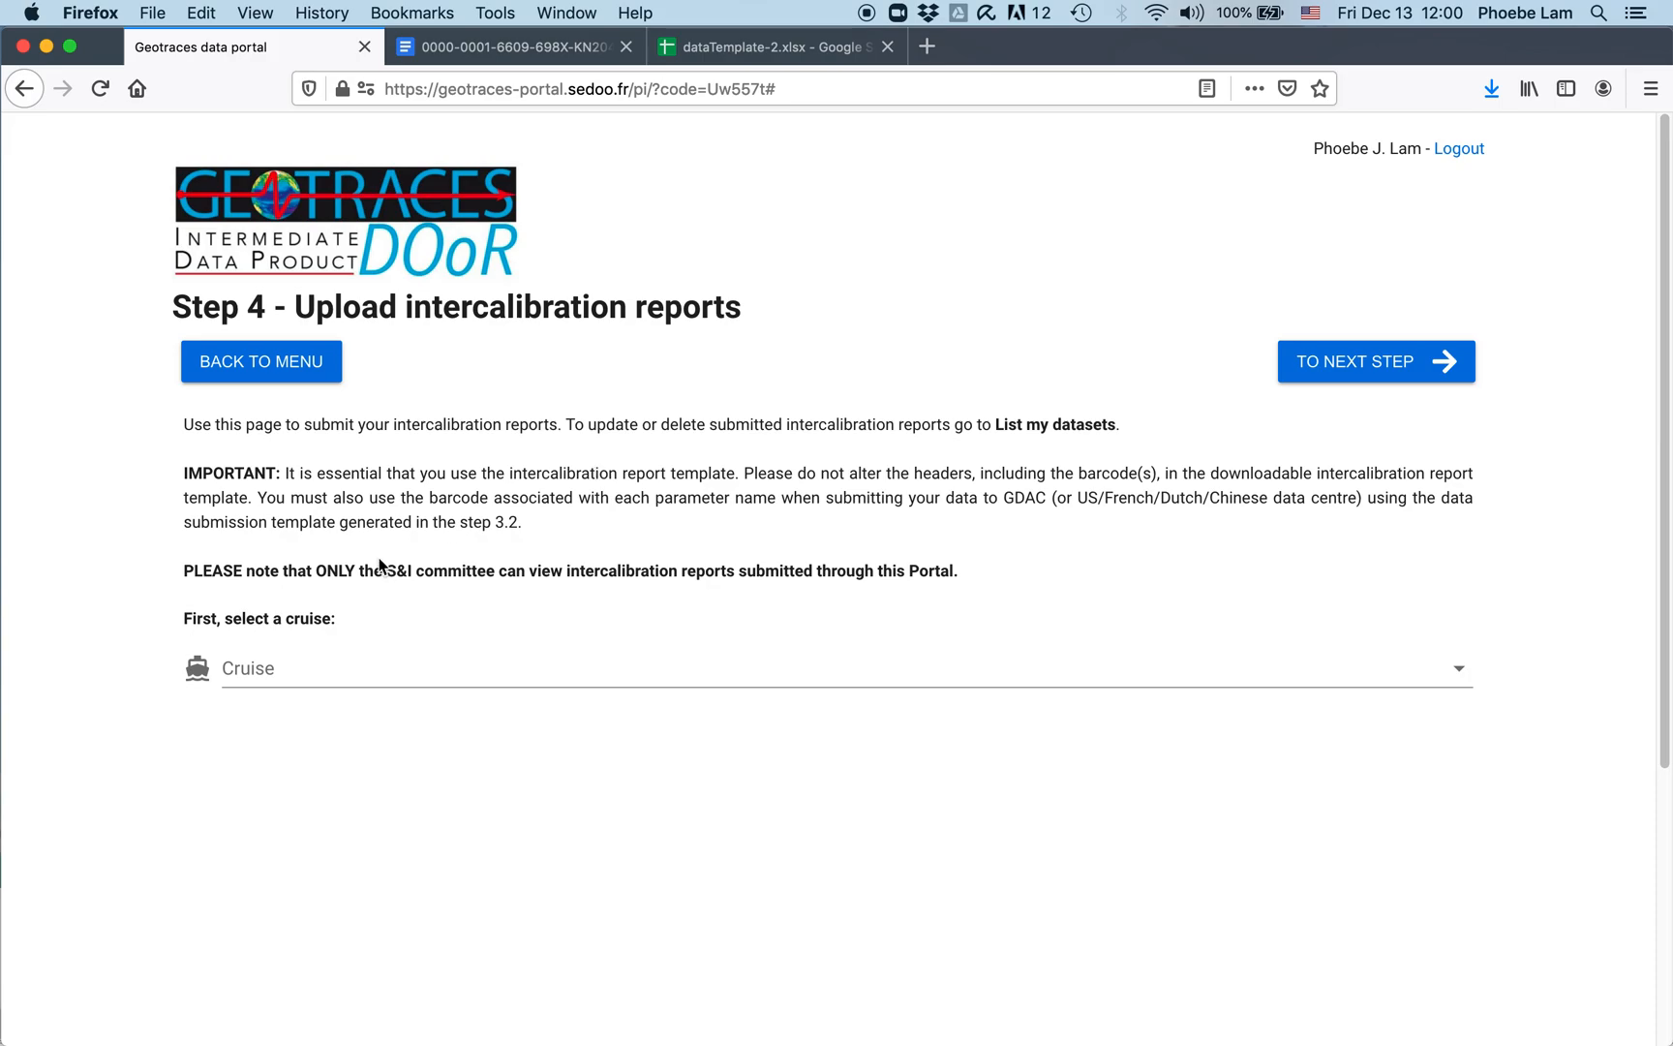
{"action": "left_click", "coordinate": [308, 673]}
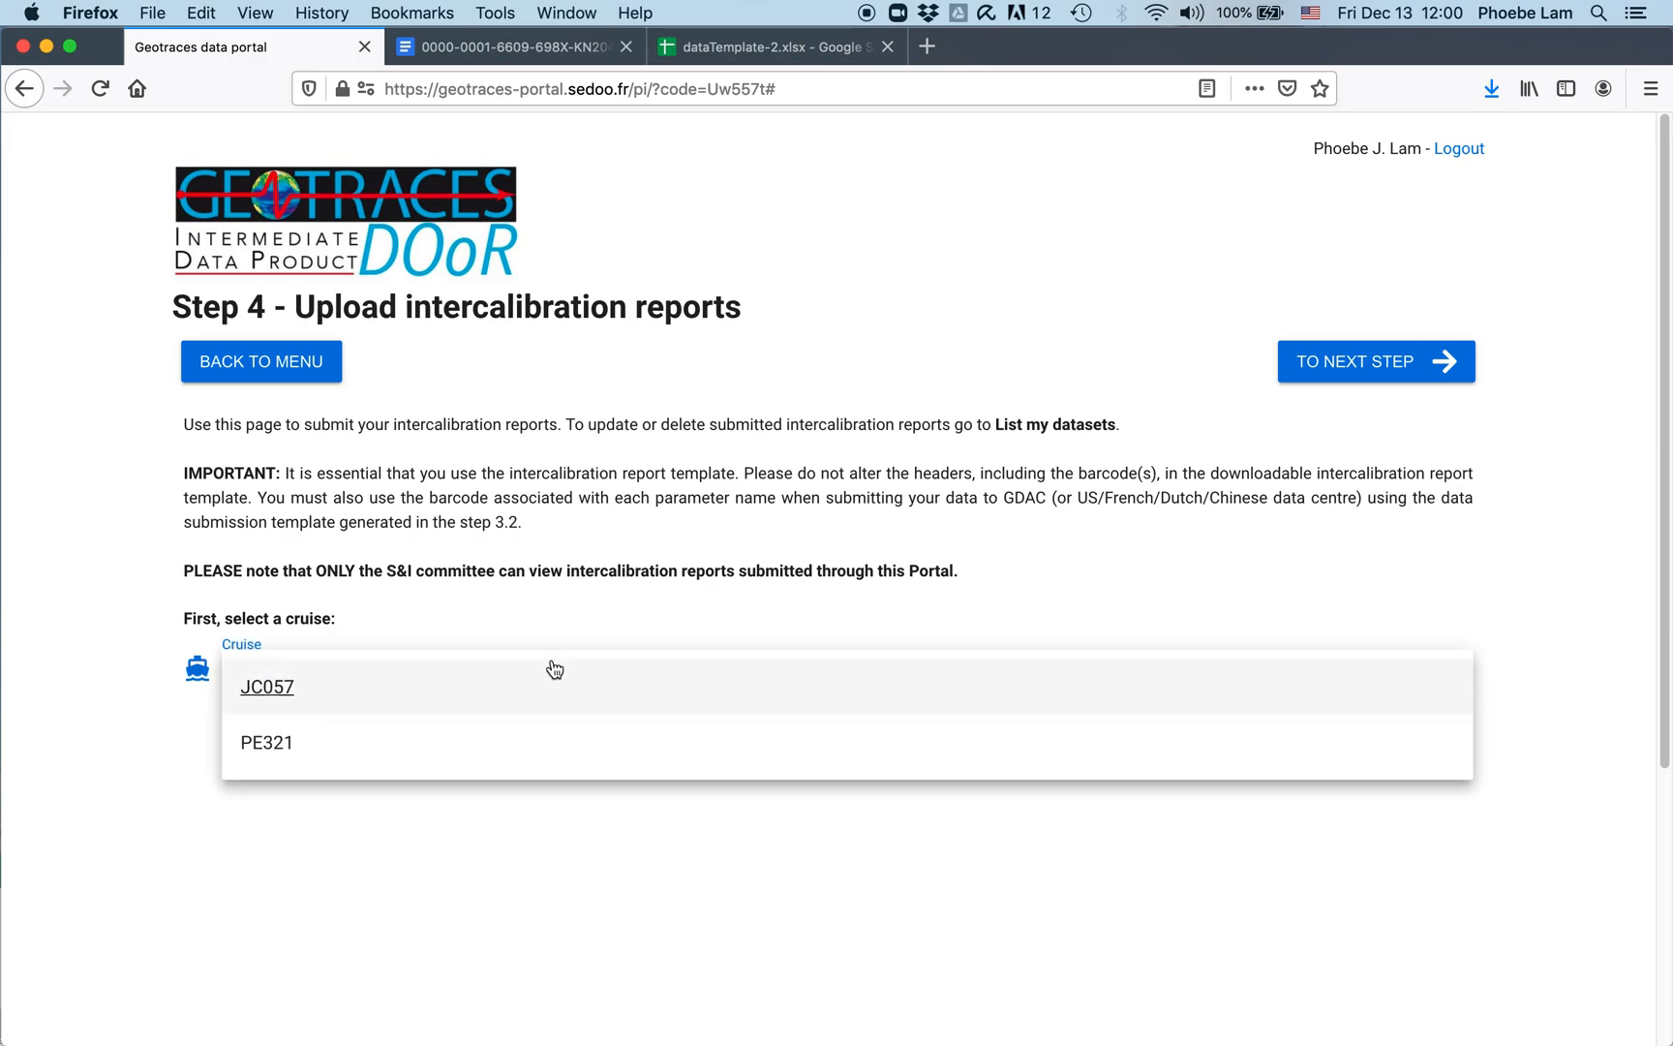
{"action": "left_click", "coordinate": [252, 686]}
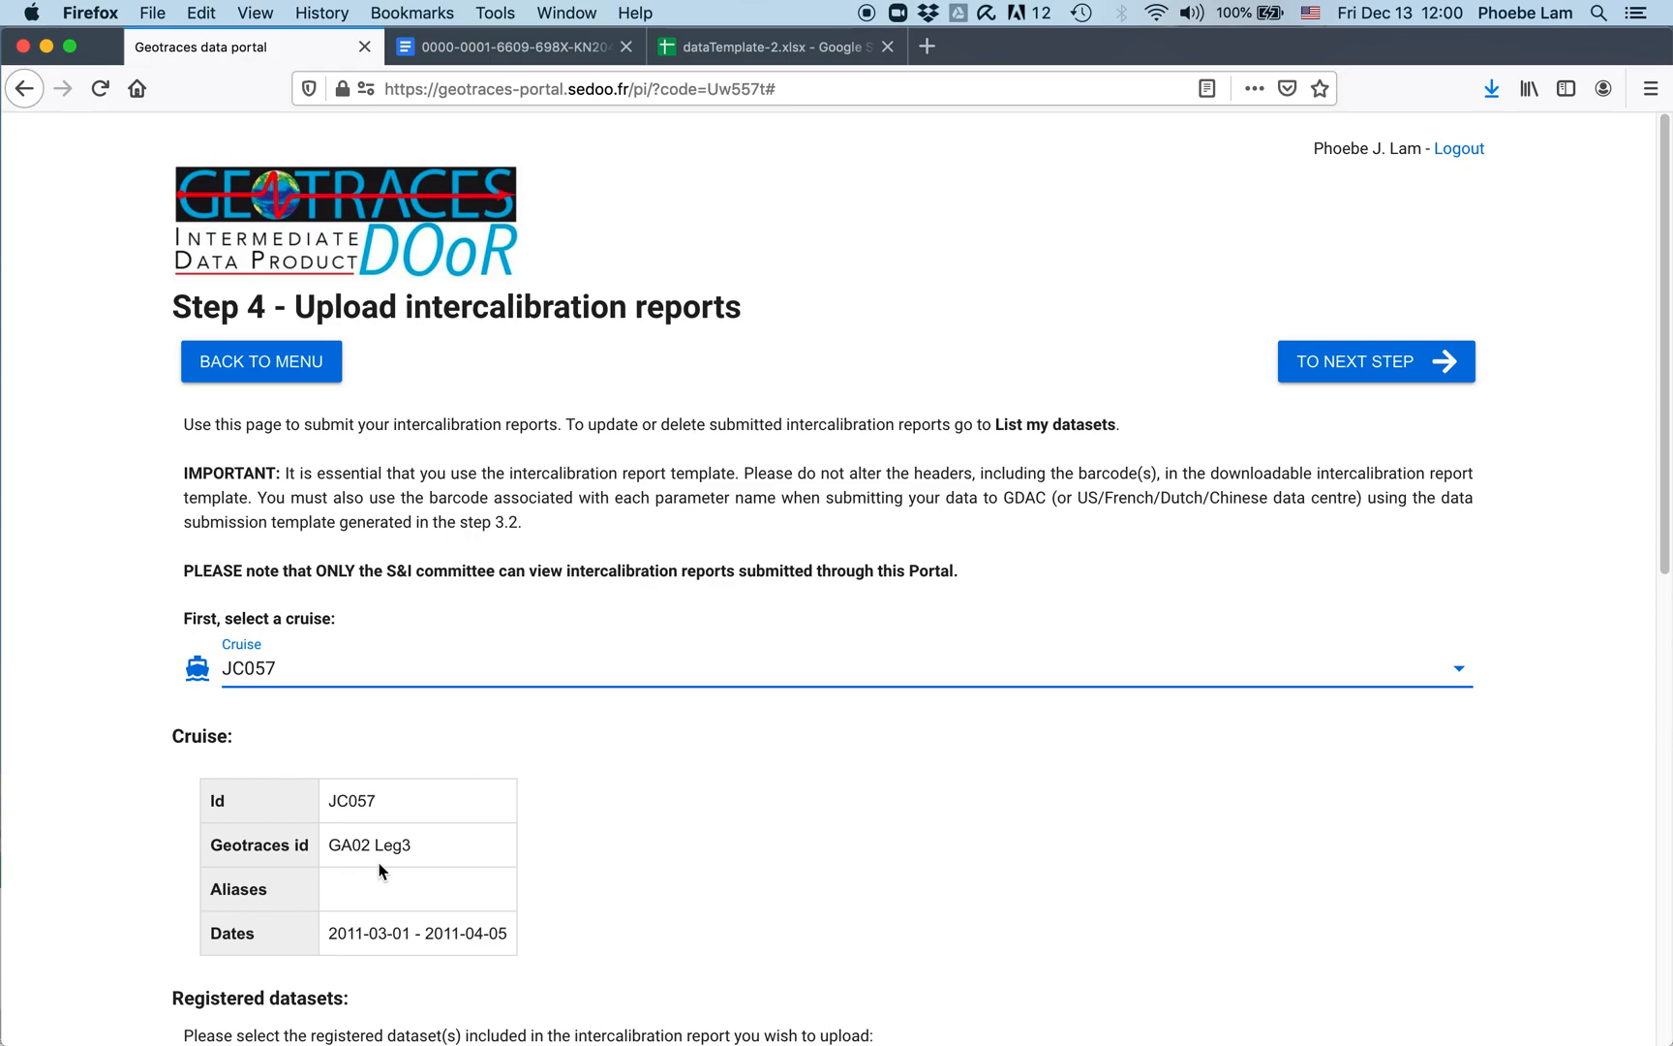
{"action": "scroll", "coordinate": [406, 855], "scroll_direction": "down", "scroll_amount": 4}
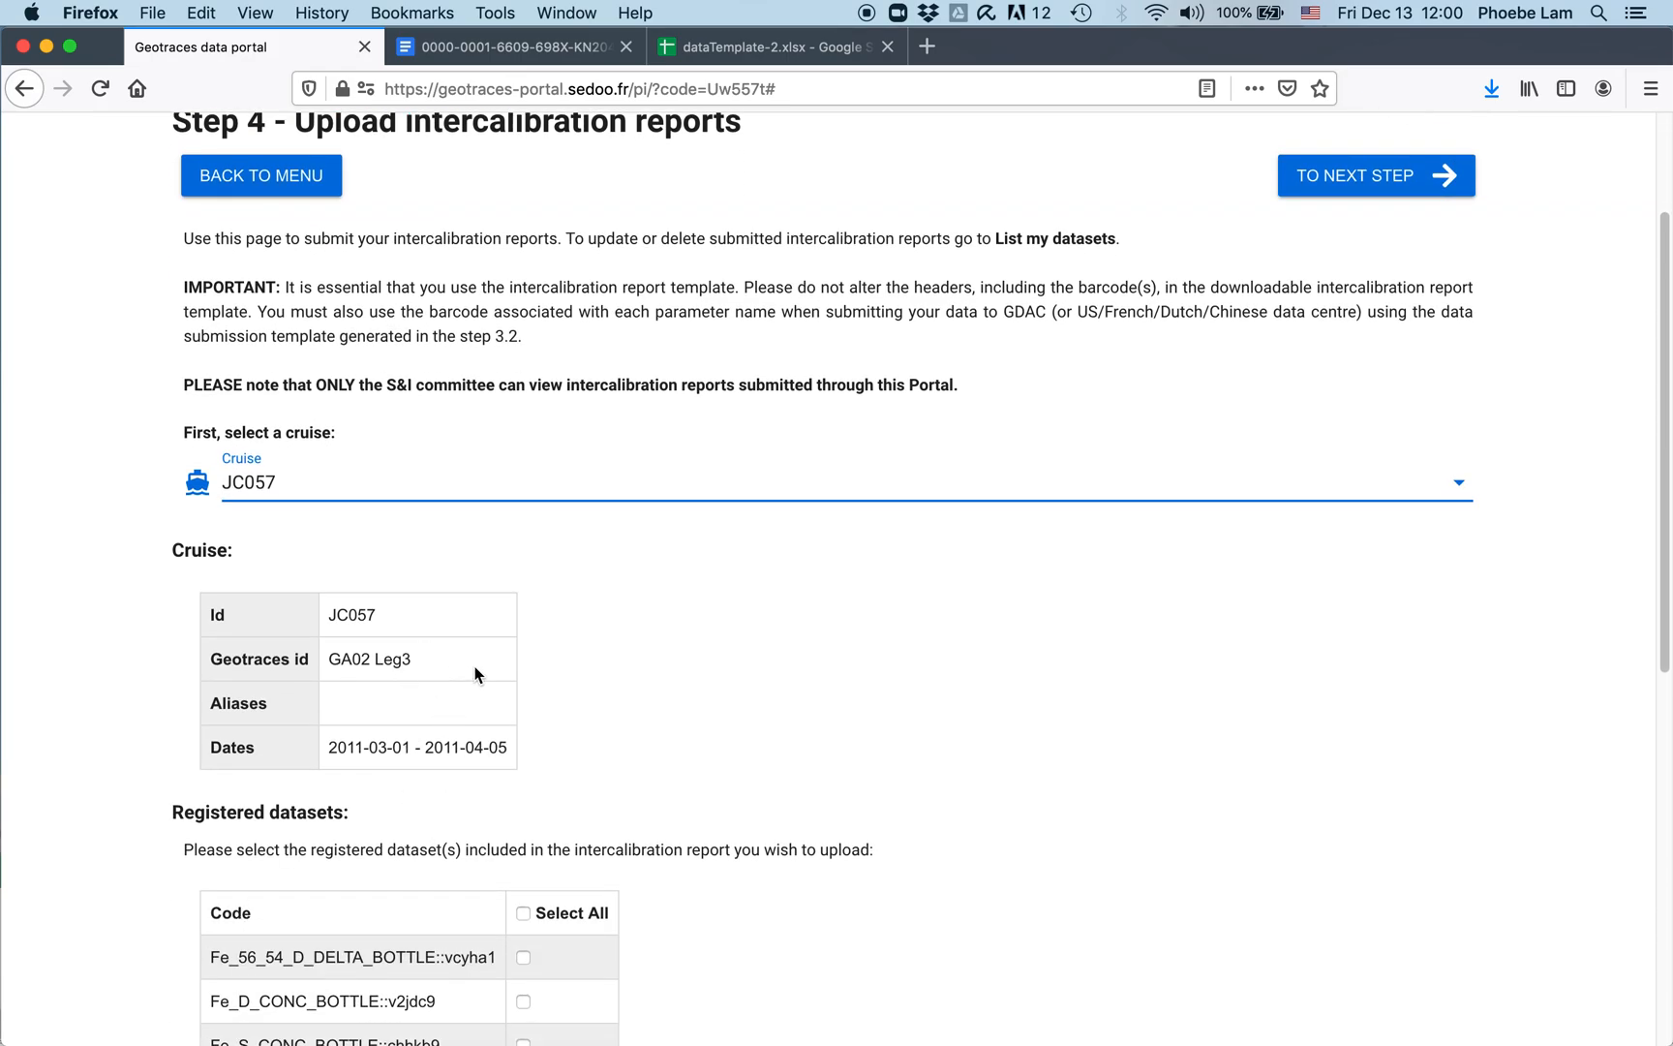
{"action": "scroll", "coordinate": [767, 784], "scroll_direction": "down", "scroll_amount": 9}
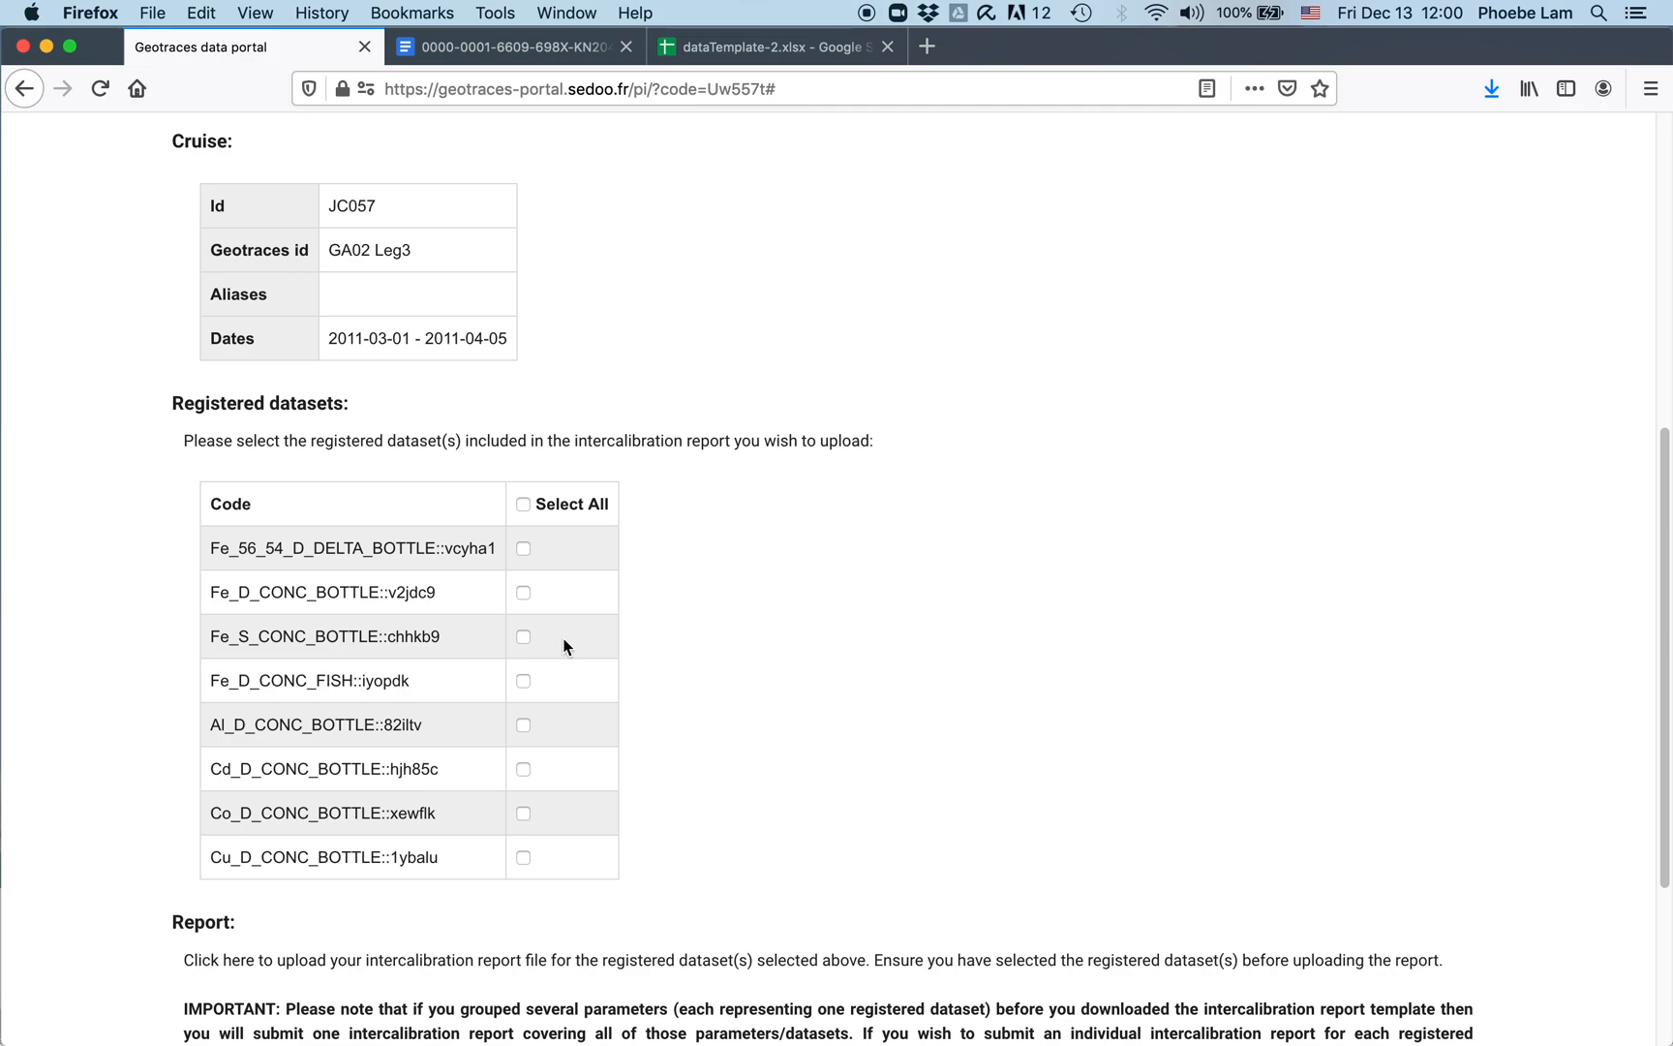
Step: Tick the Fe_D_CONC_FISH, Cd_D_CONC_BOTTLE, Co_D_CONC_BOTTLE and Cu_D_CONC_BOTTLE datasets for the report
{"action": "left_click", "coordinate": [523, 681]}
{"action": "left_click", "coordinate": [522, 770]}
{"action": "left_click", "coordinate": [523, 813]}
{"action": "left_click", "coordinate": [523, 857]}
{"action": "scroll", "coordinate": [653, 549], "scroll_direction": "down", "scroll_amount": 5}
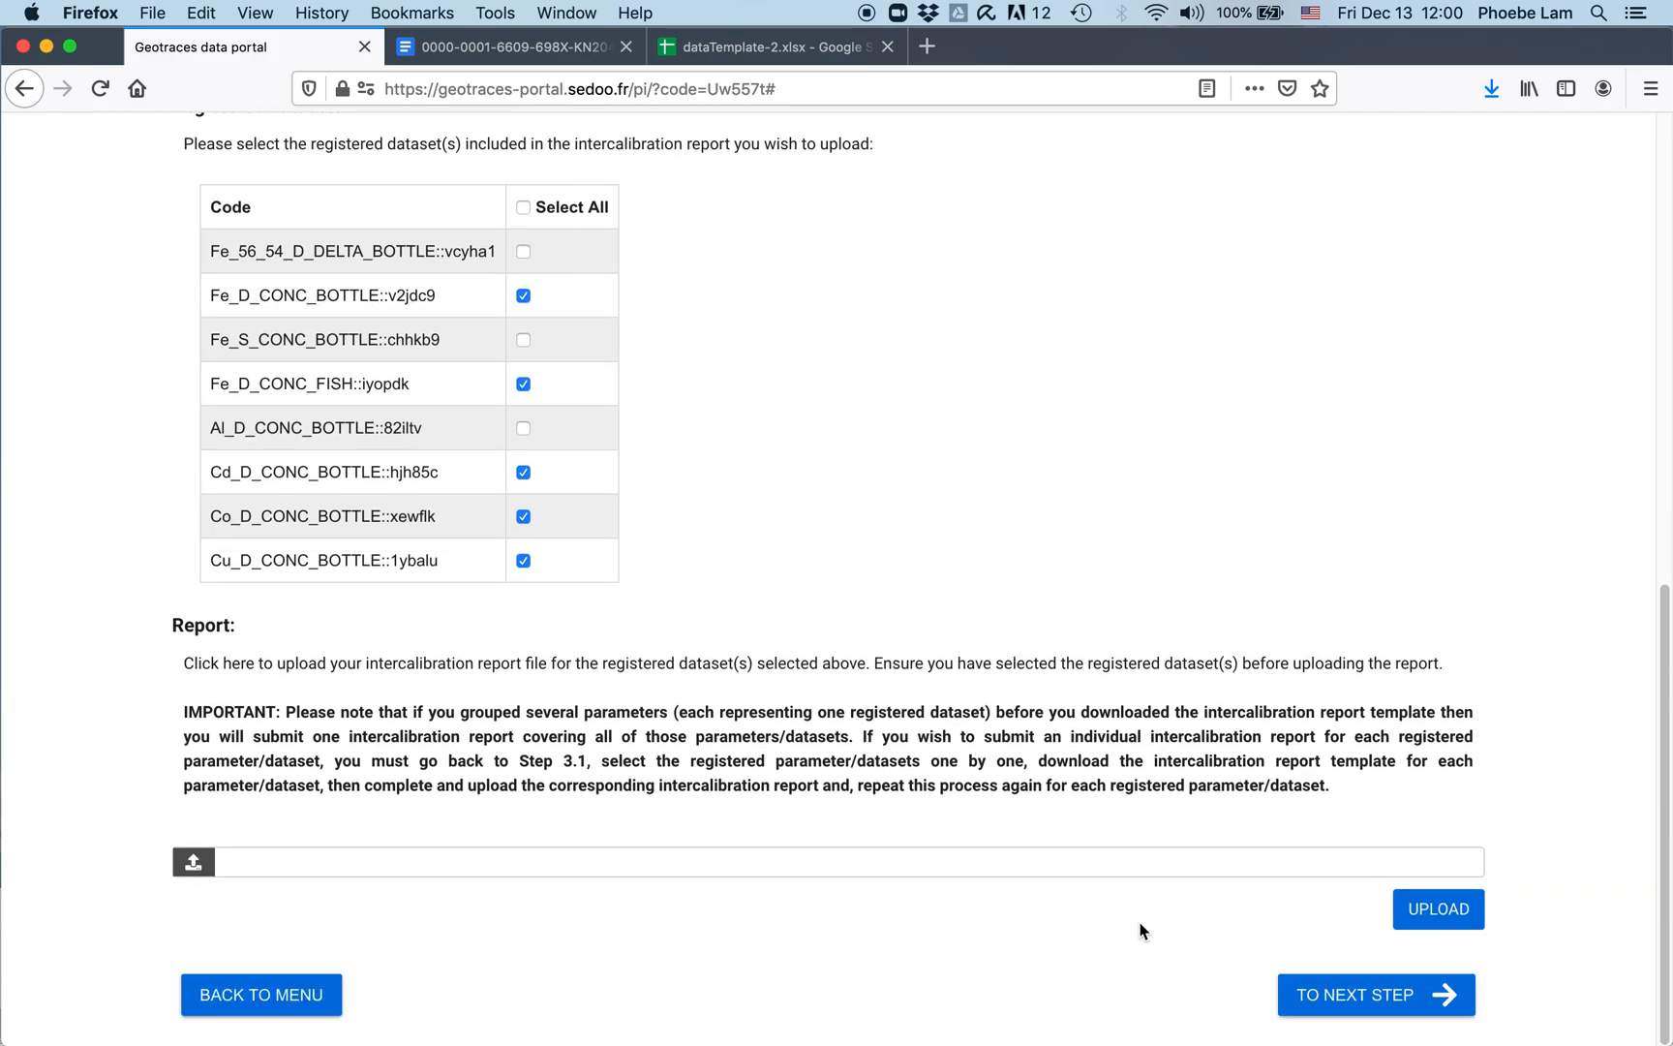
Step: Upload the JC057 multiple-parameter intercalibration report .doc from Downloads and submit it to the S&I committee
{"action": "left_click", "coordinate": [193, 864]}
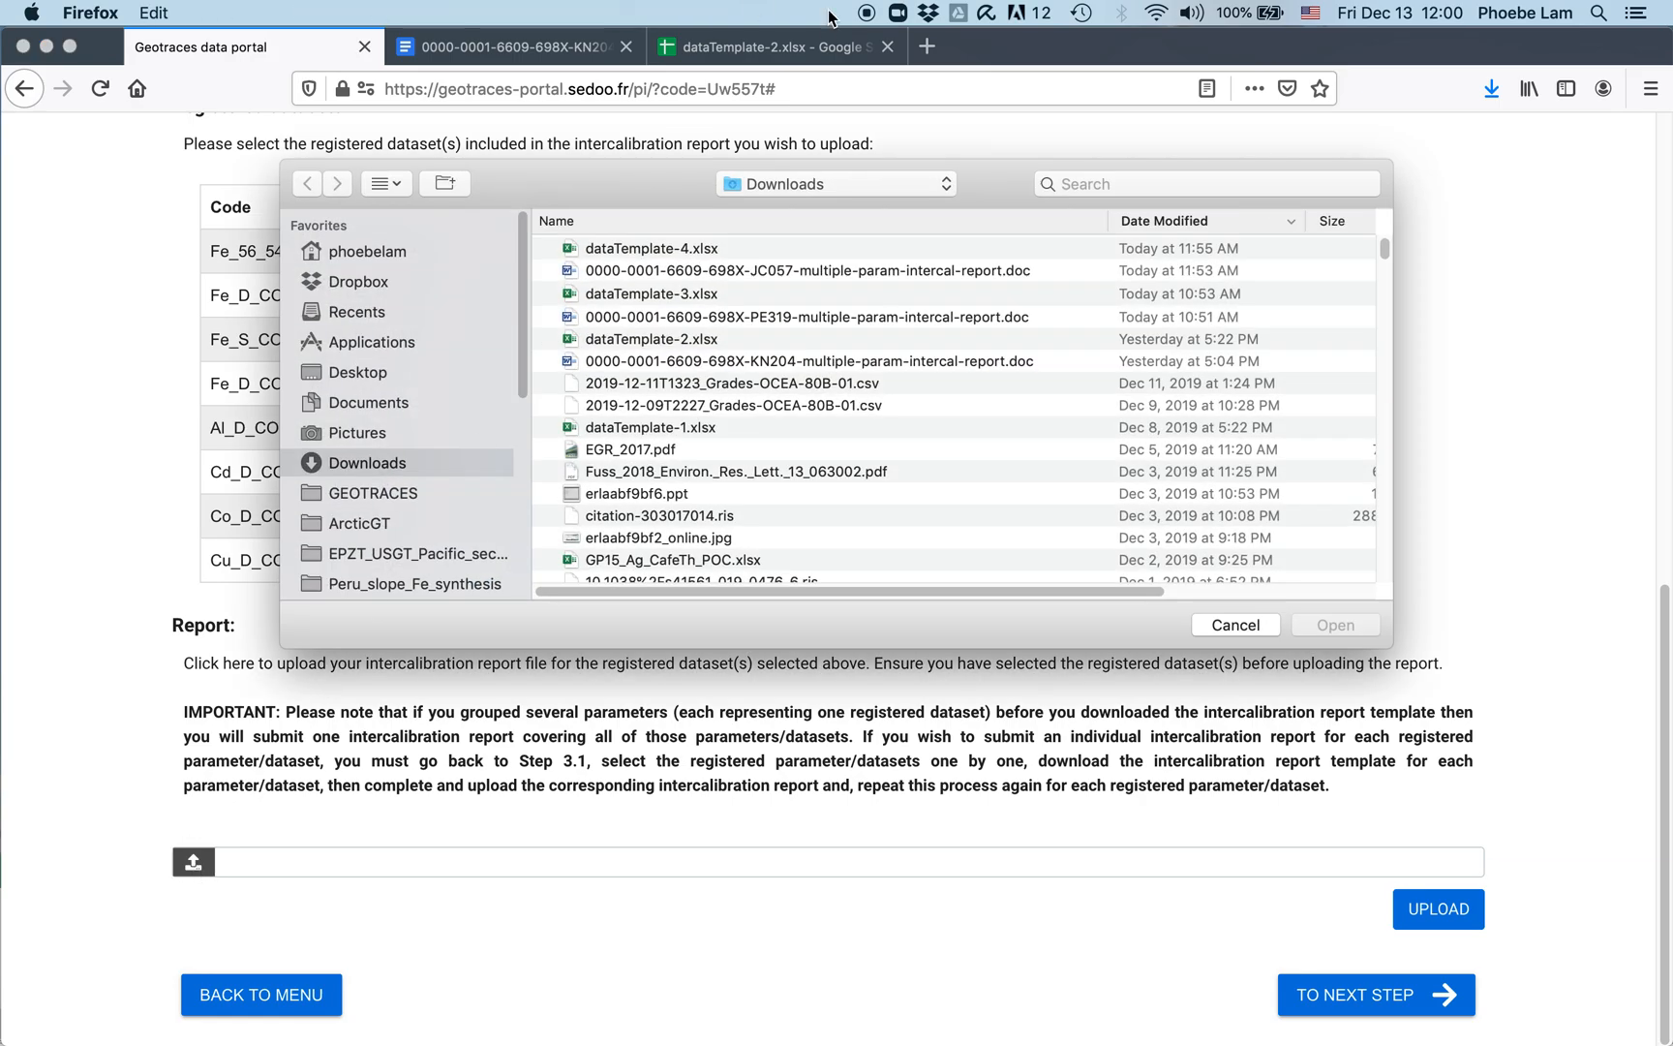
{"action": "left_click", "coordinate": [860, 270]}
{"action": "left_click", "coordinate": [1331, 625]}
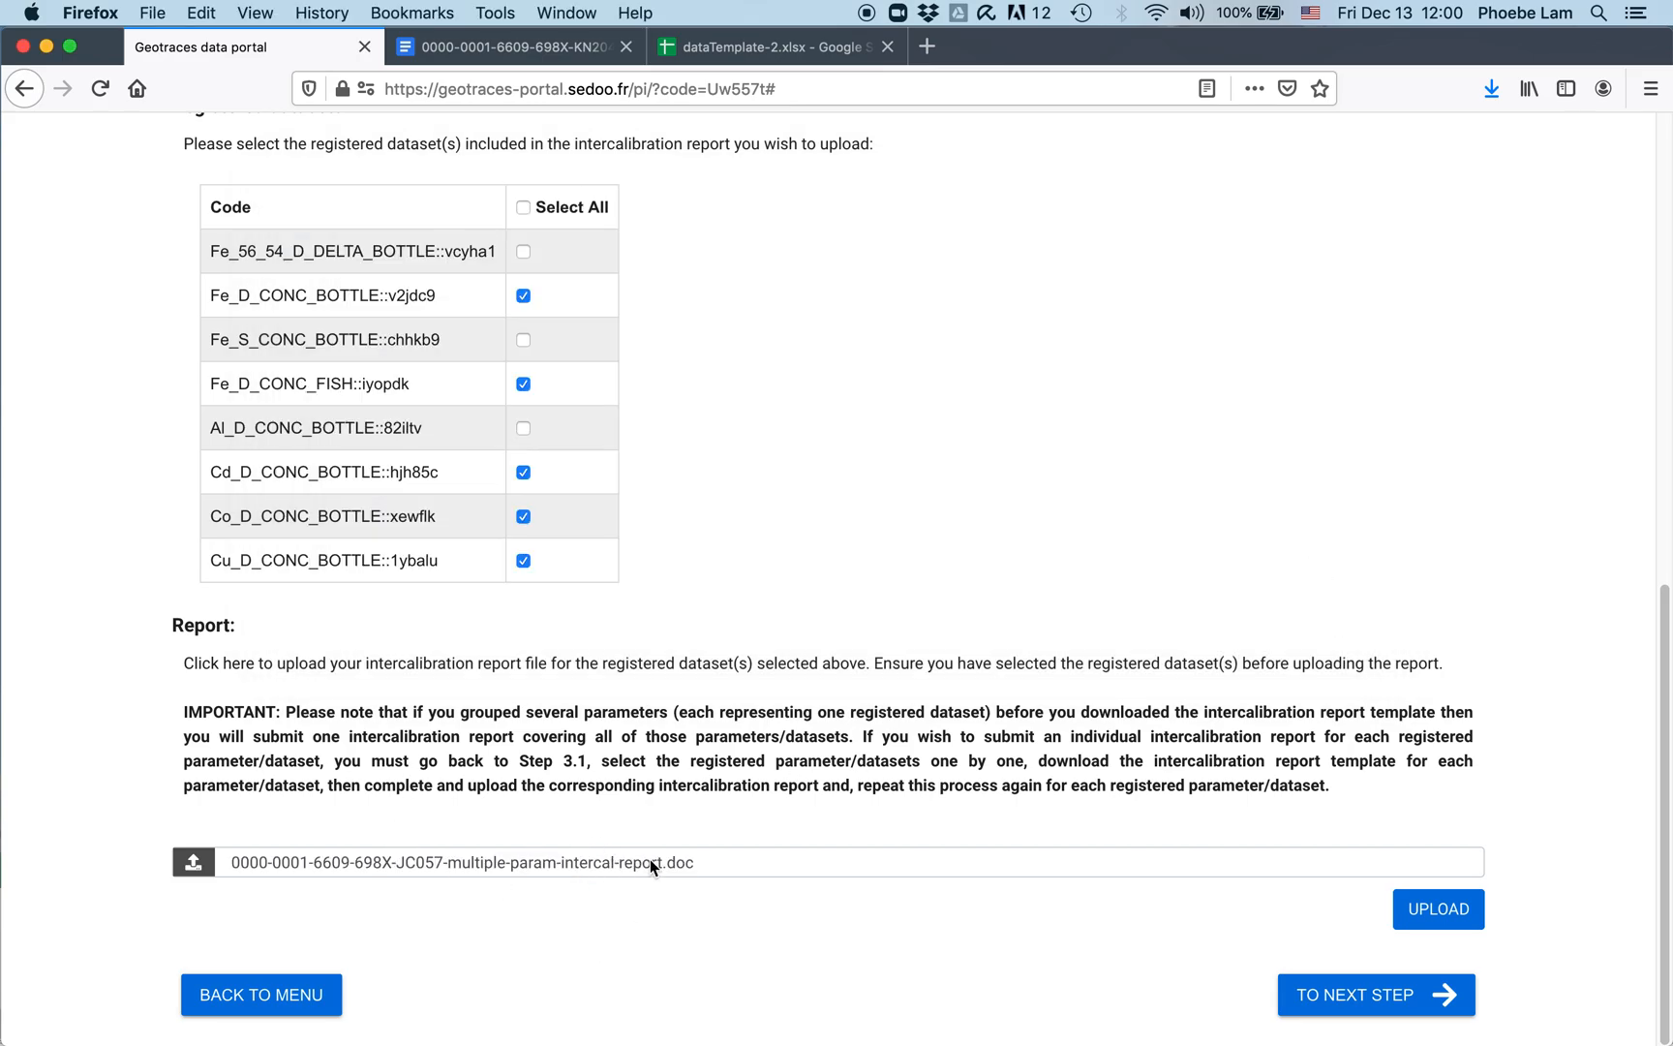
{"action": "left_click", "coordinate": [1425, 893]}
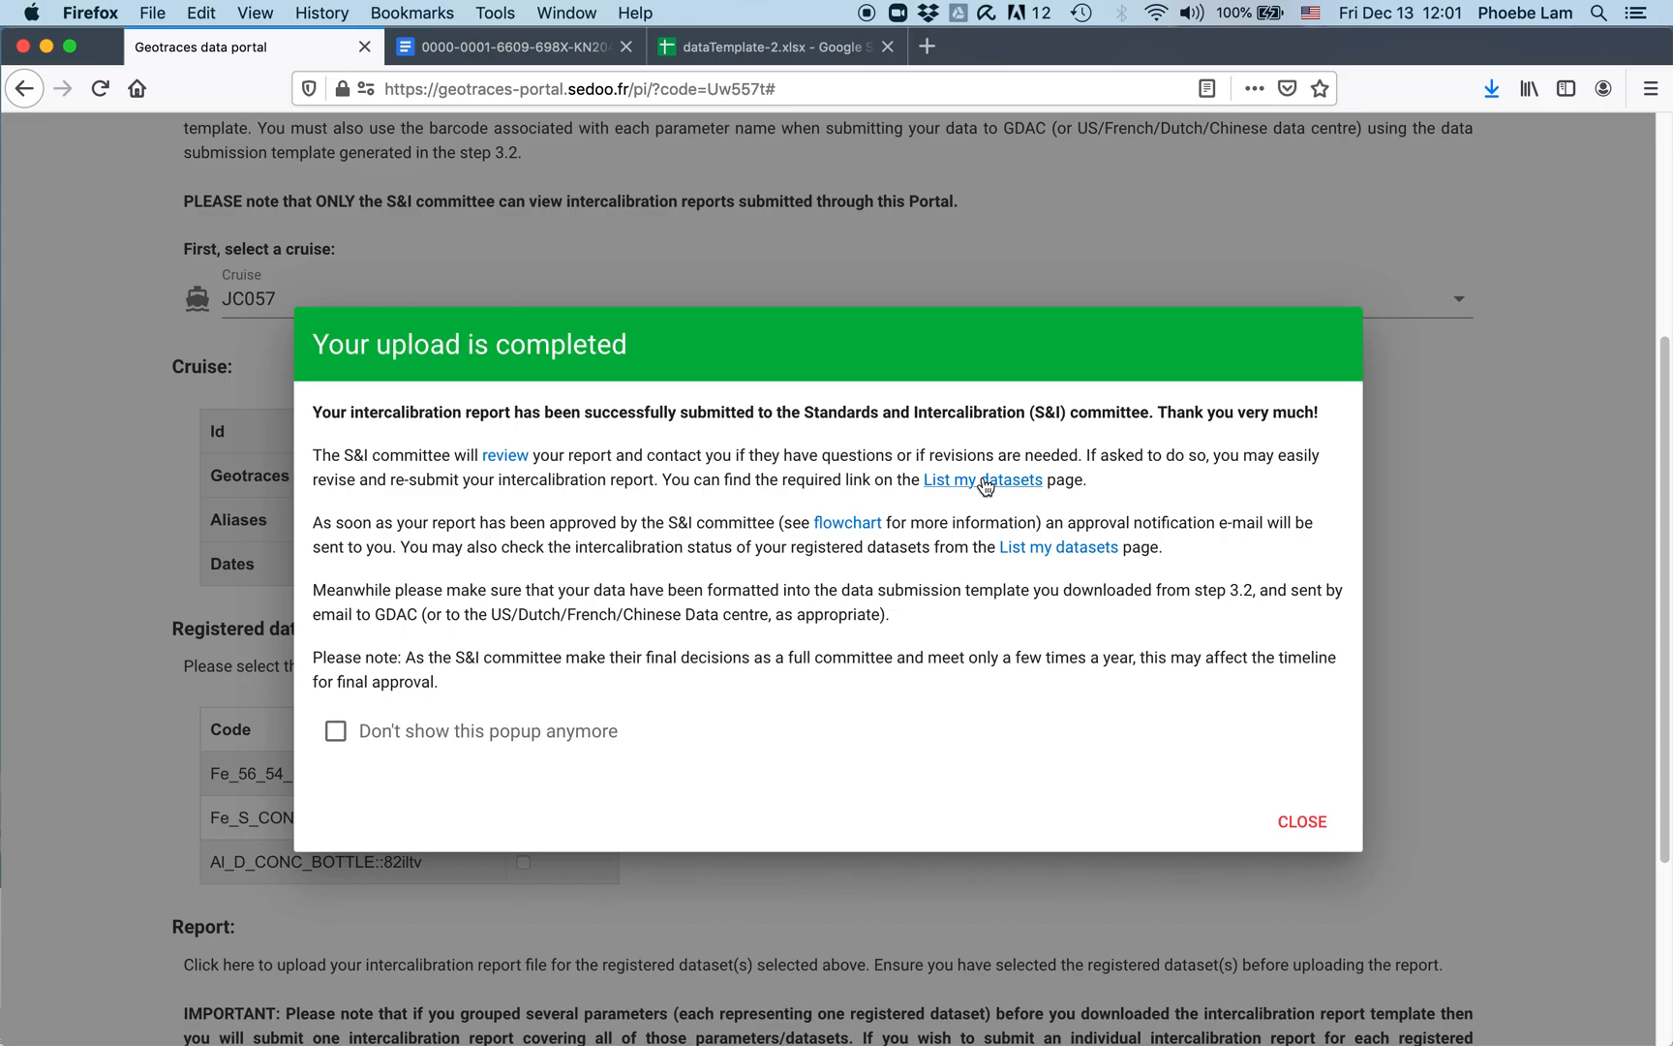
{"action": "left_click", "coordinate": [1307, 823]}
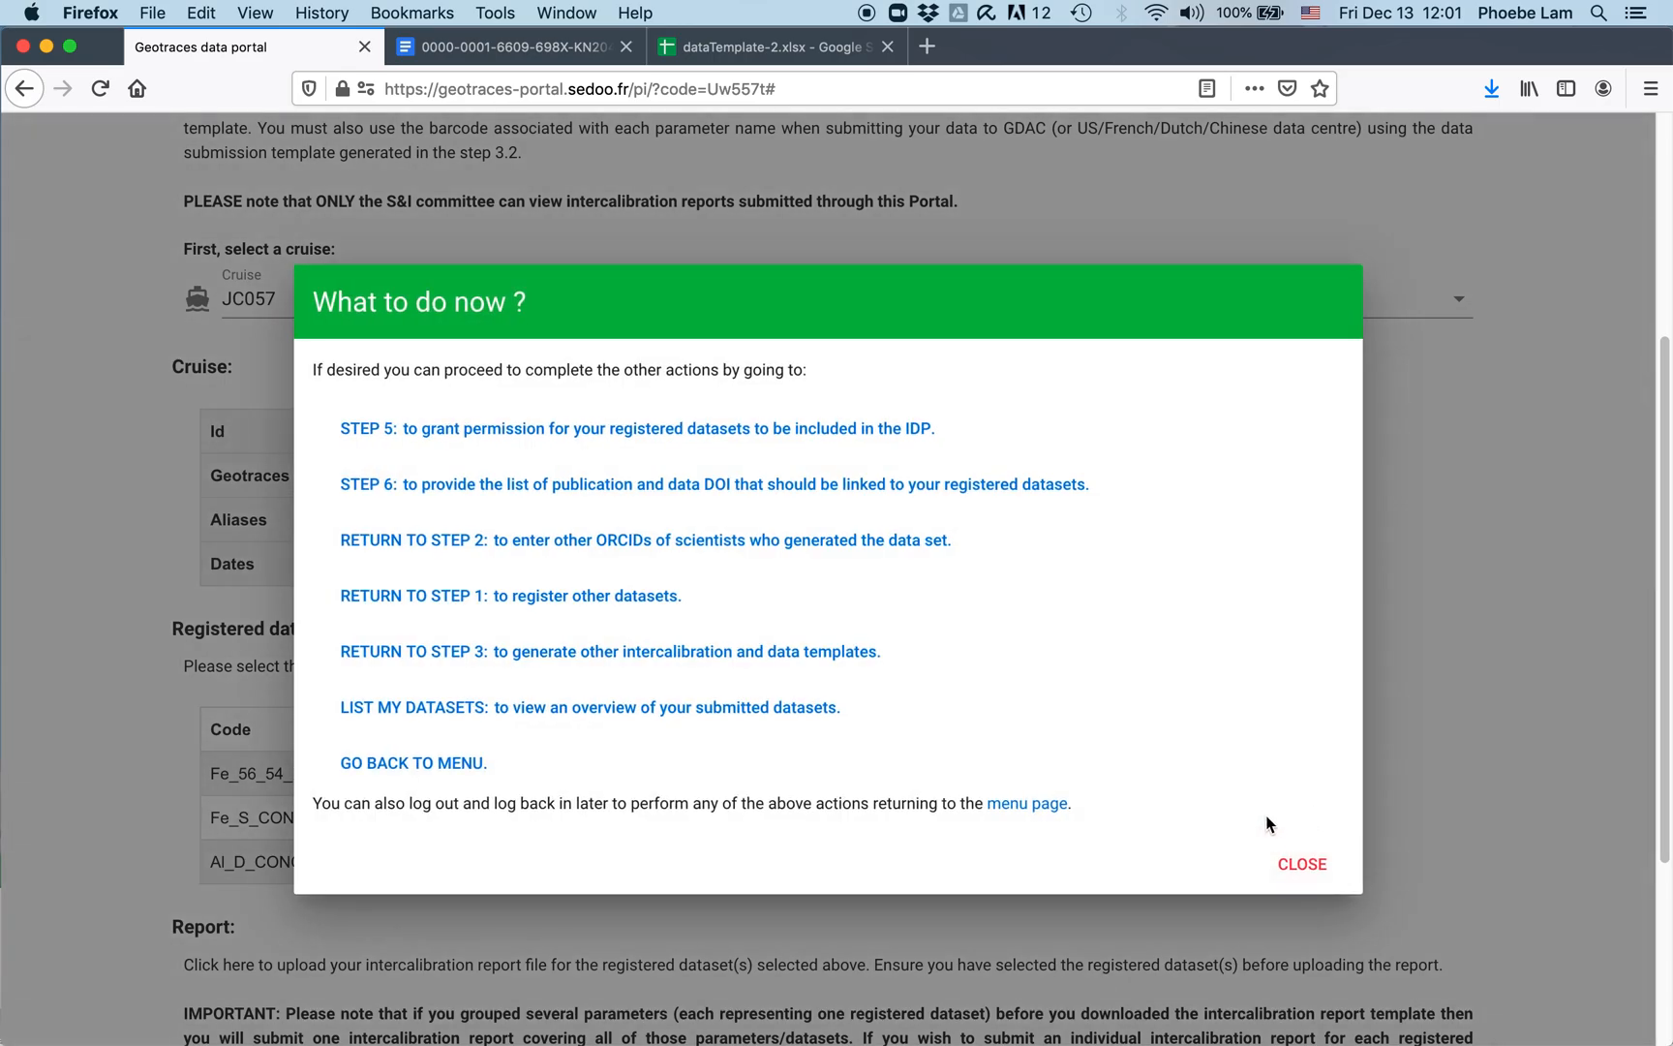
Step: Dismiss the follow-up prompt and go through the main menu to the Step 5 data permission page
{"action": "left_click", "coordinate": [1302, 864]}
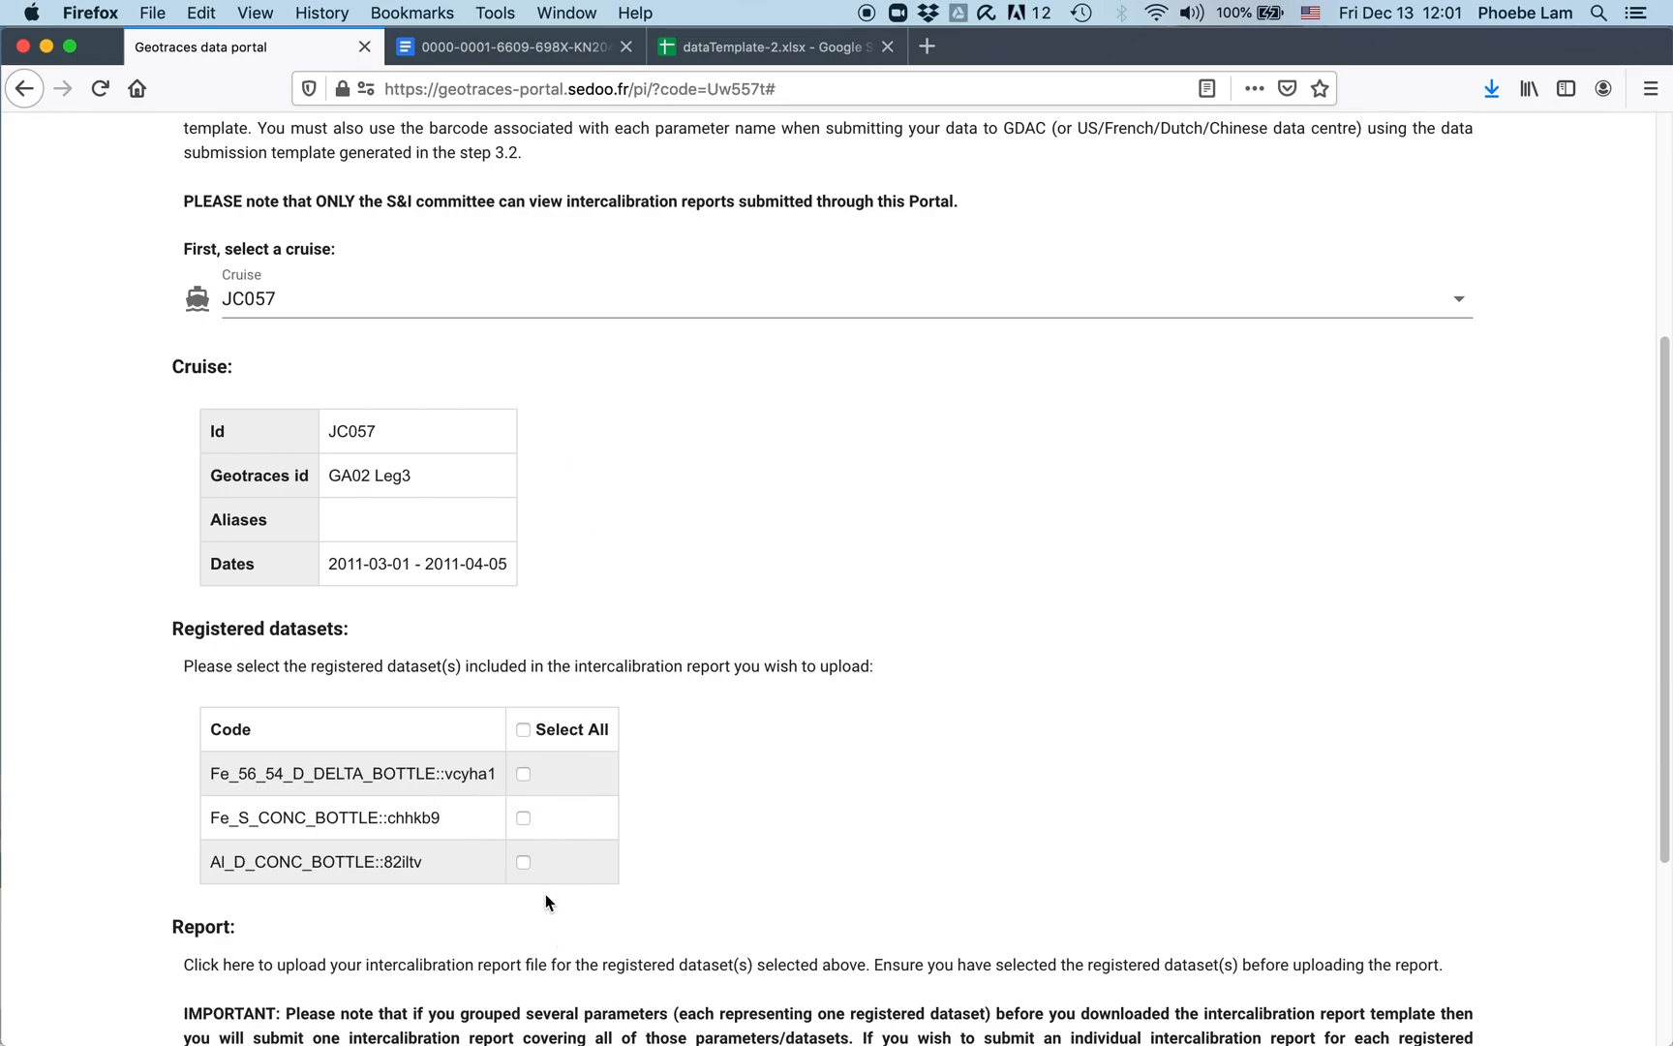
{"action": "scroll", "coordinate": [545, 890], "scroll_direction": "down", "scroll_amount": 5}
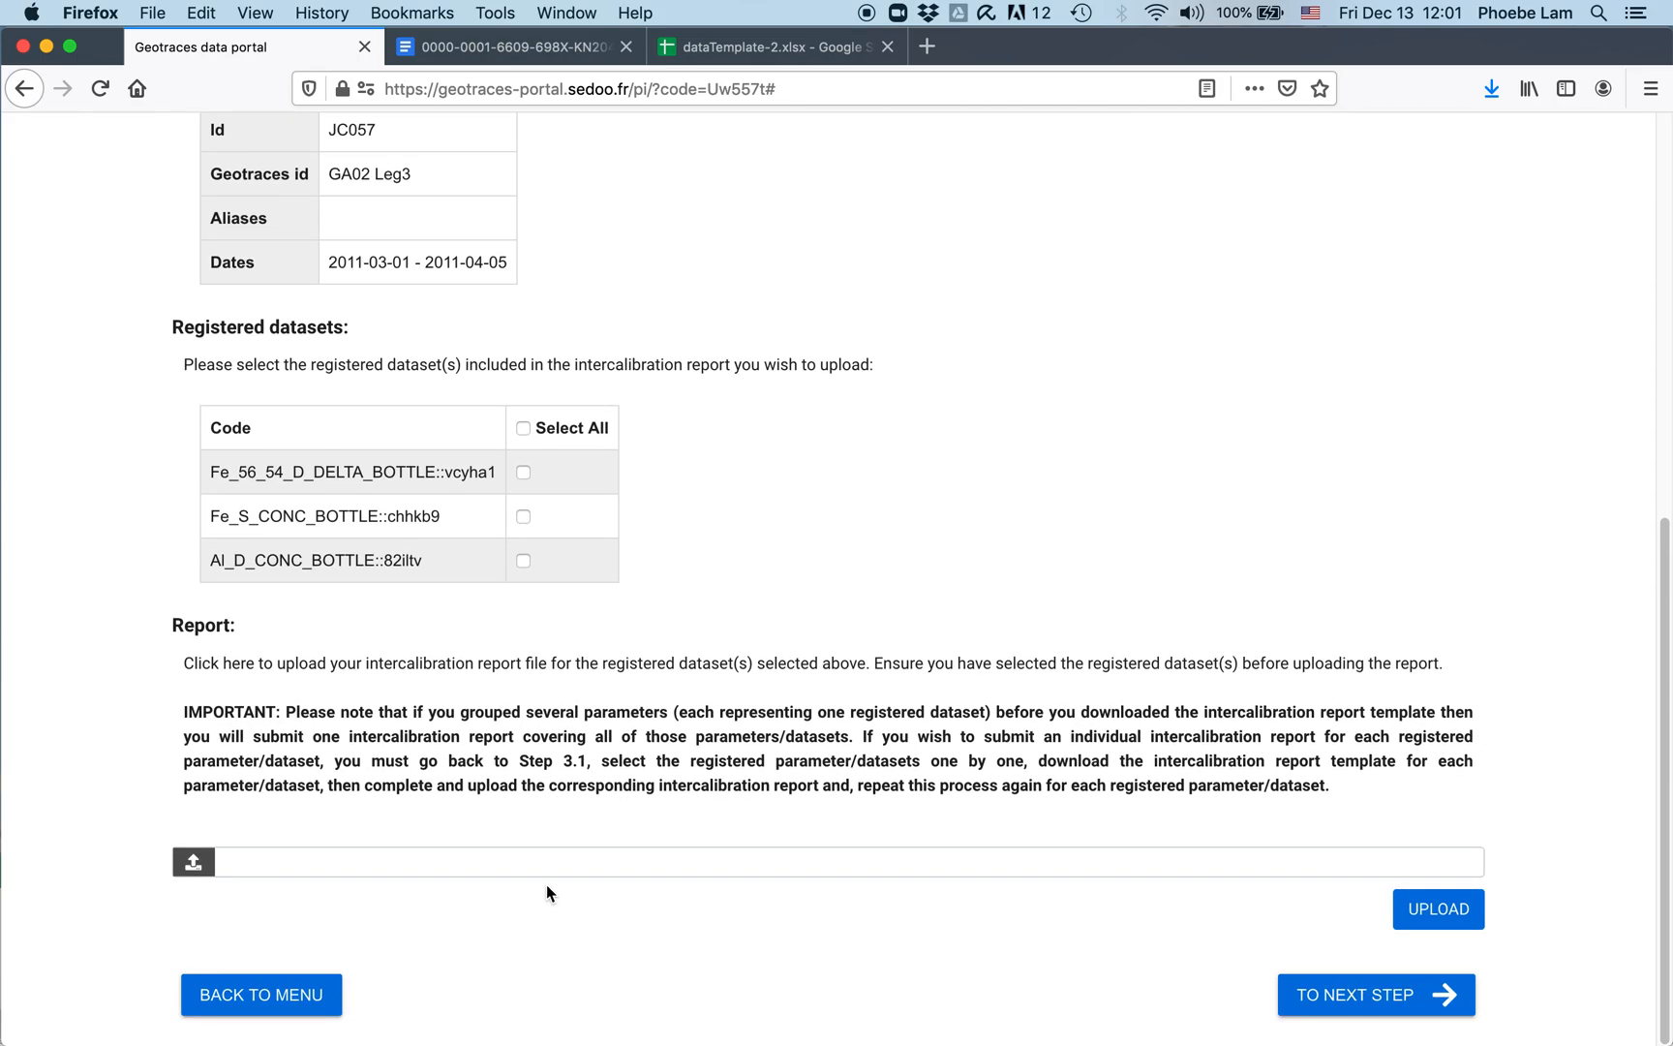
{"action": "left_click", "coordinate": [291, 998]}
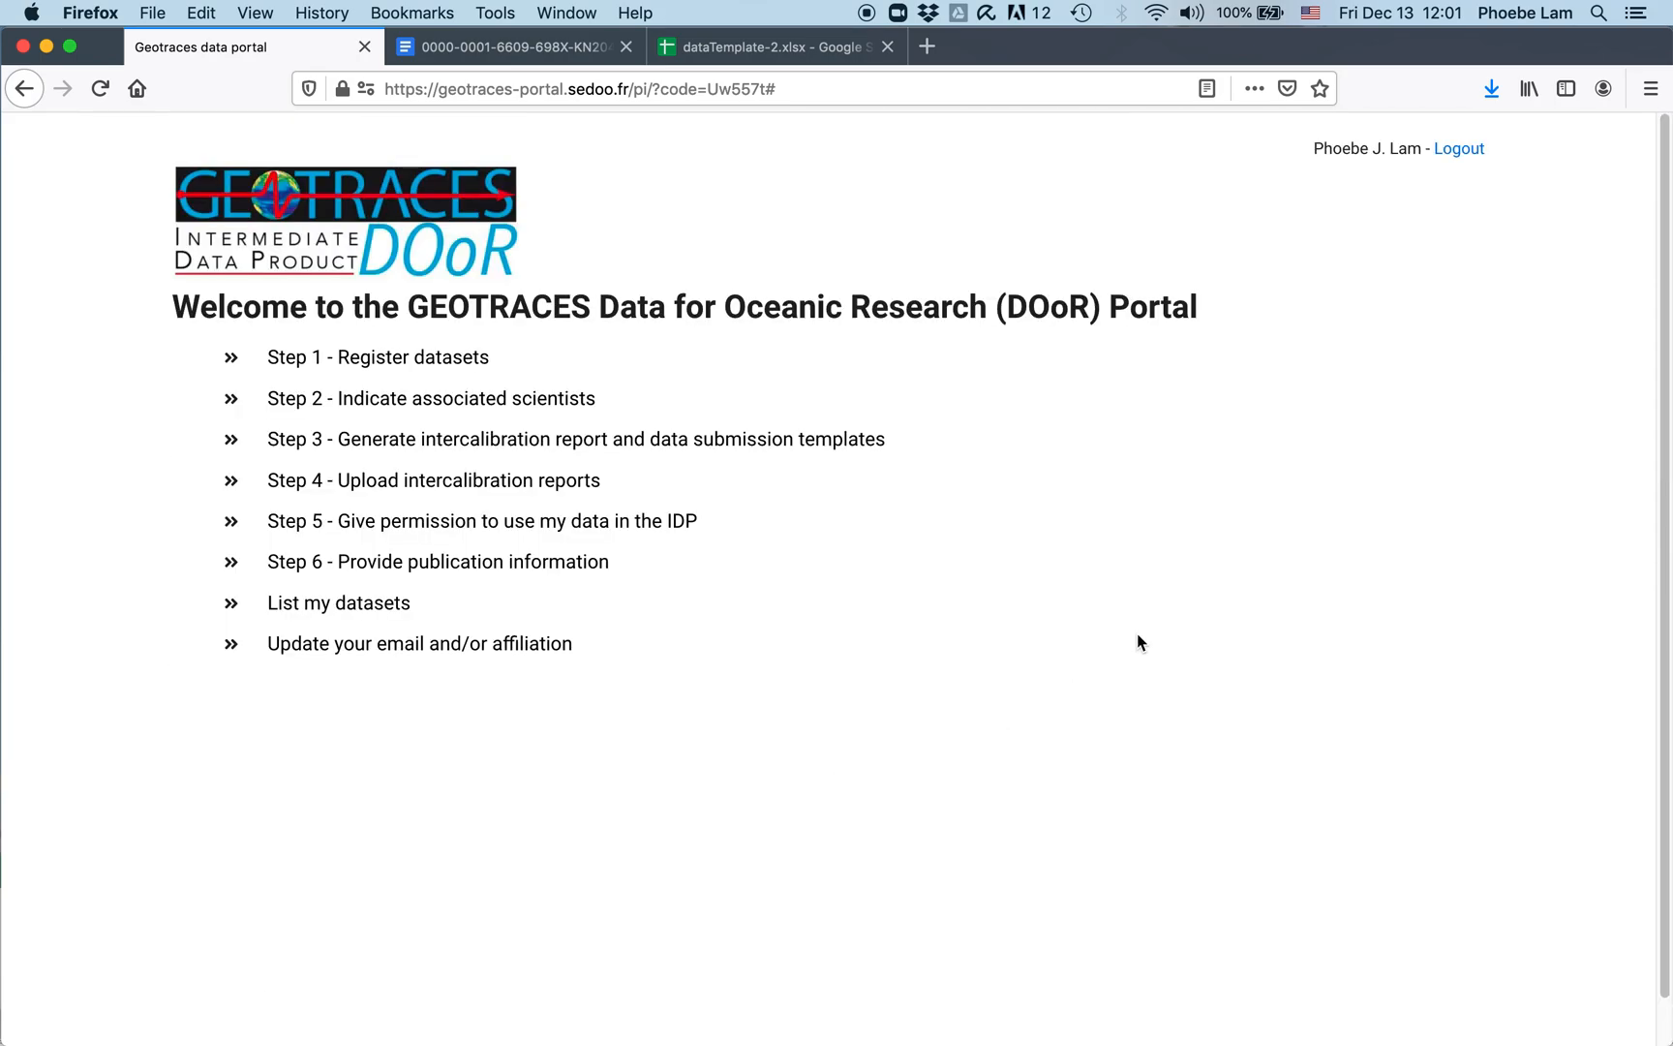
{"action": "left_click", "coordinate": [413, 521]}
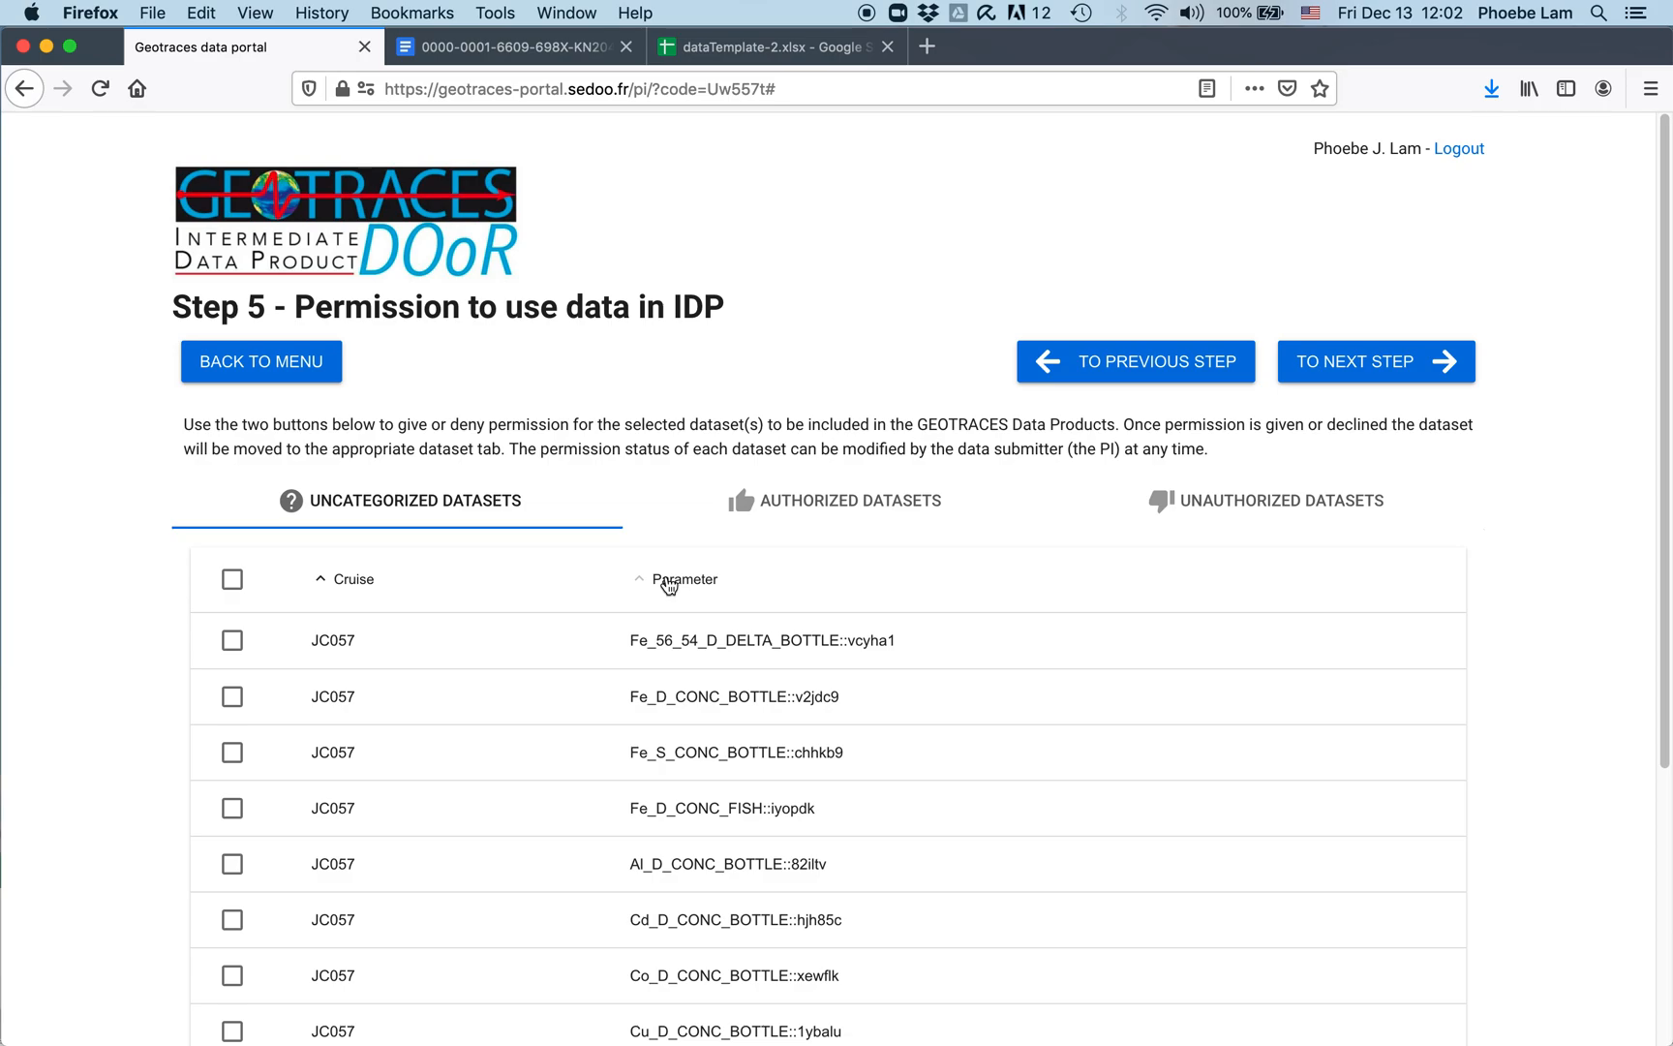
Step: Select all ten uncategorized datasets and give them IDP permission
{"action": "scroll", "coordinate": [329, 649], "scroll_direction": "down", "scroll_amount": 5}
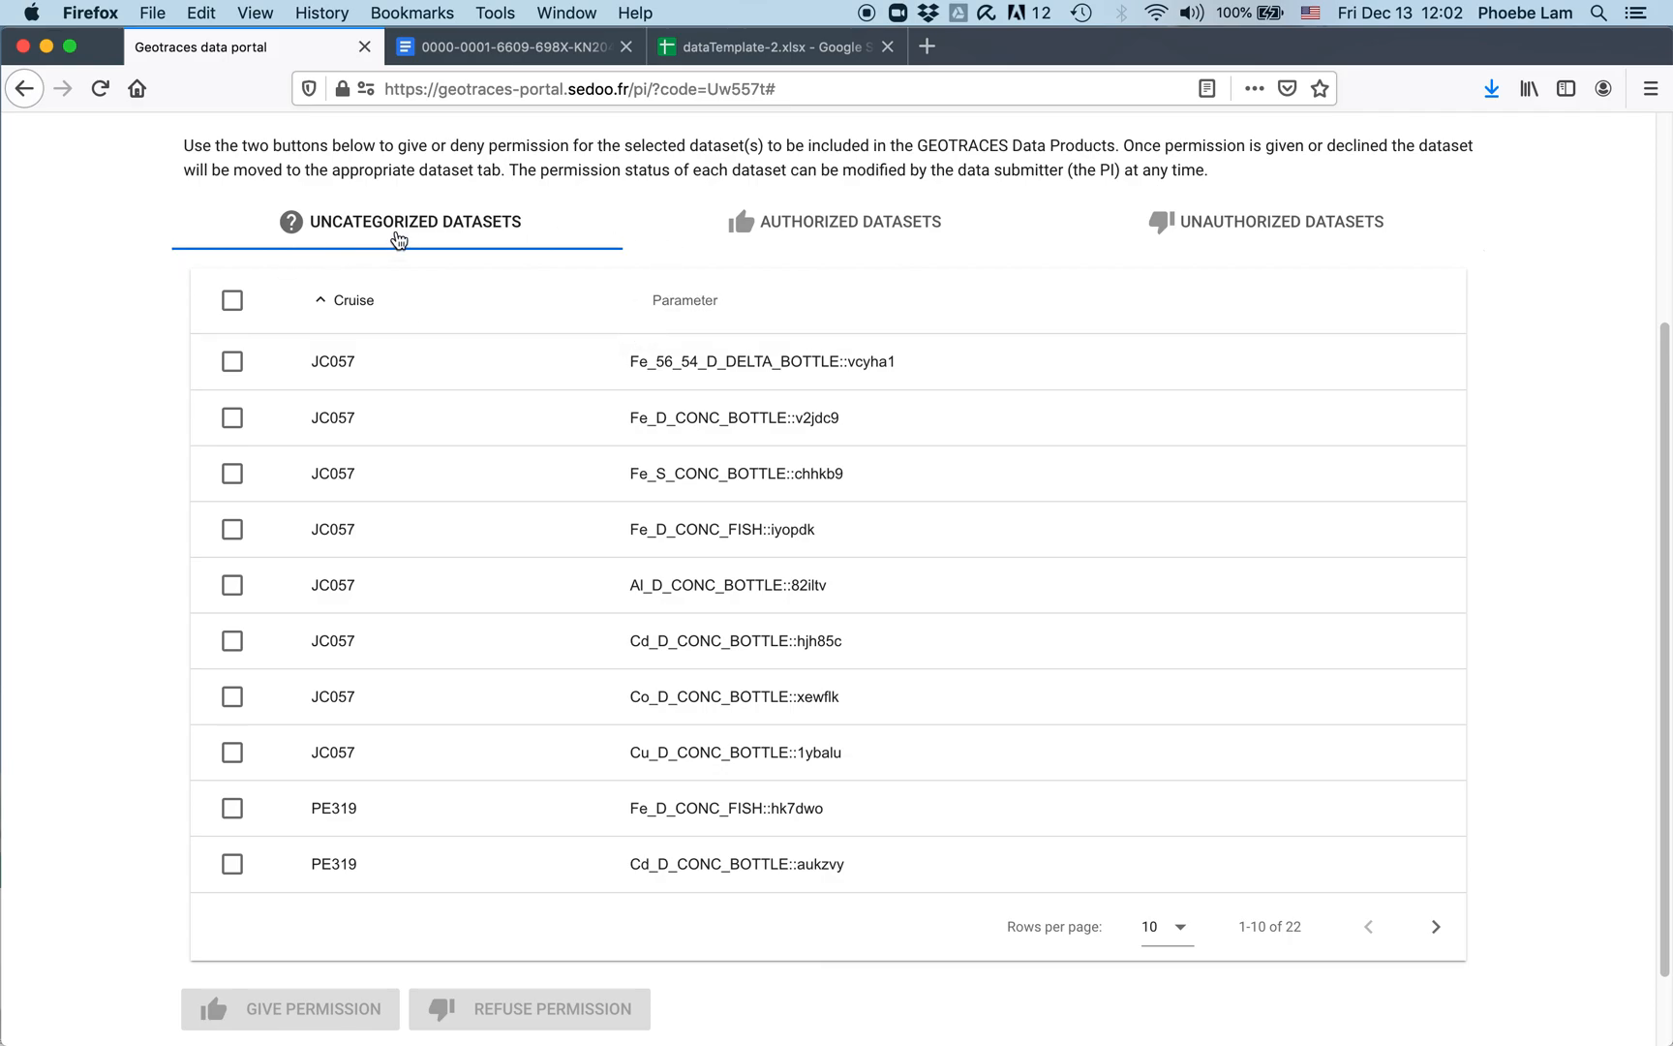
{"action": "scroll", "coordinate": [971, 580], "scroll_direction": "down", "scroll_amount": 1}
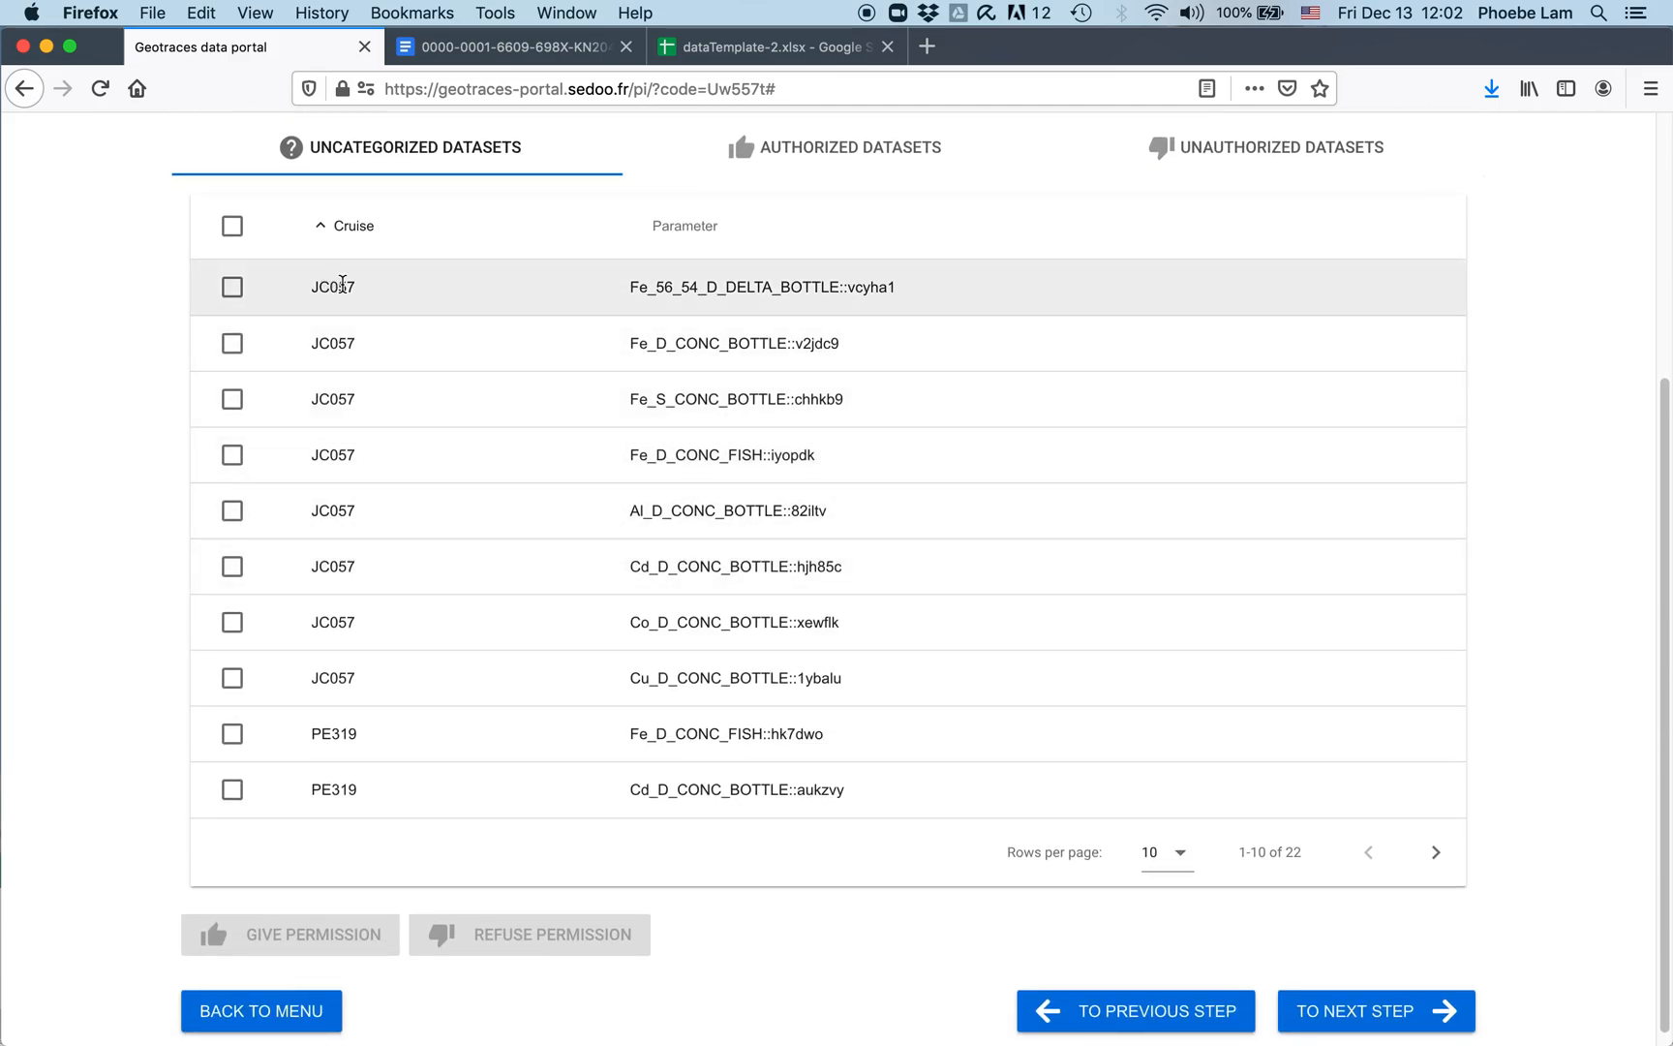
{"action": "left_click", "coordinate": [232, 288]}
{"action": "left_click", "coordinate": [233, 342]}
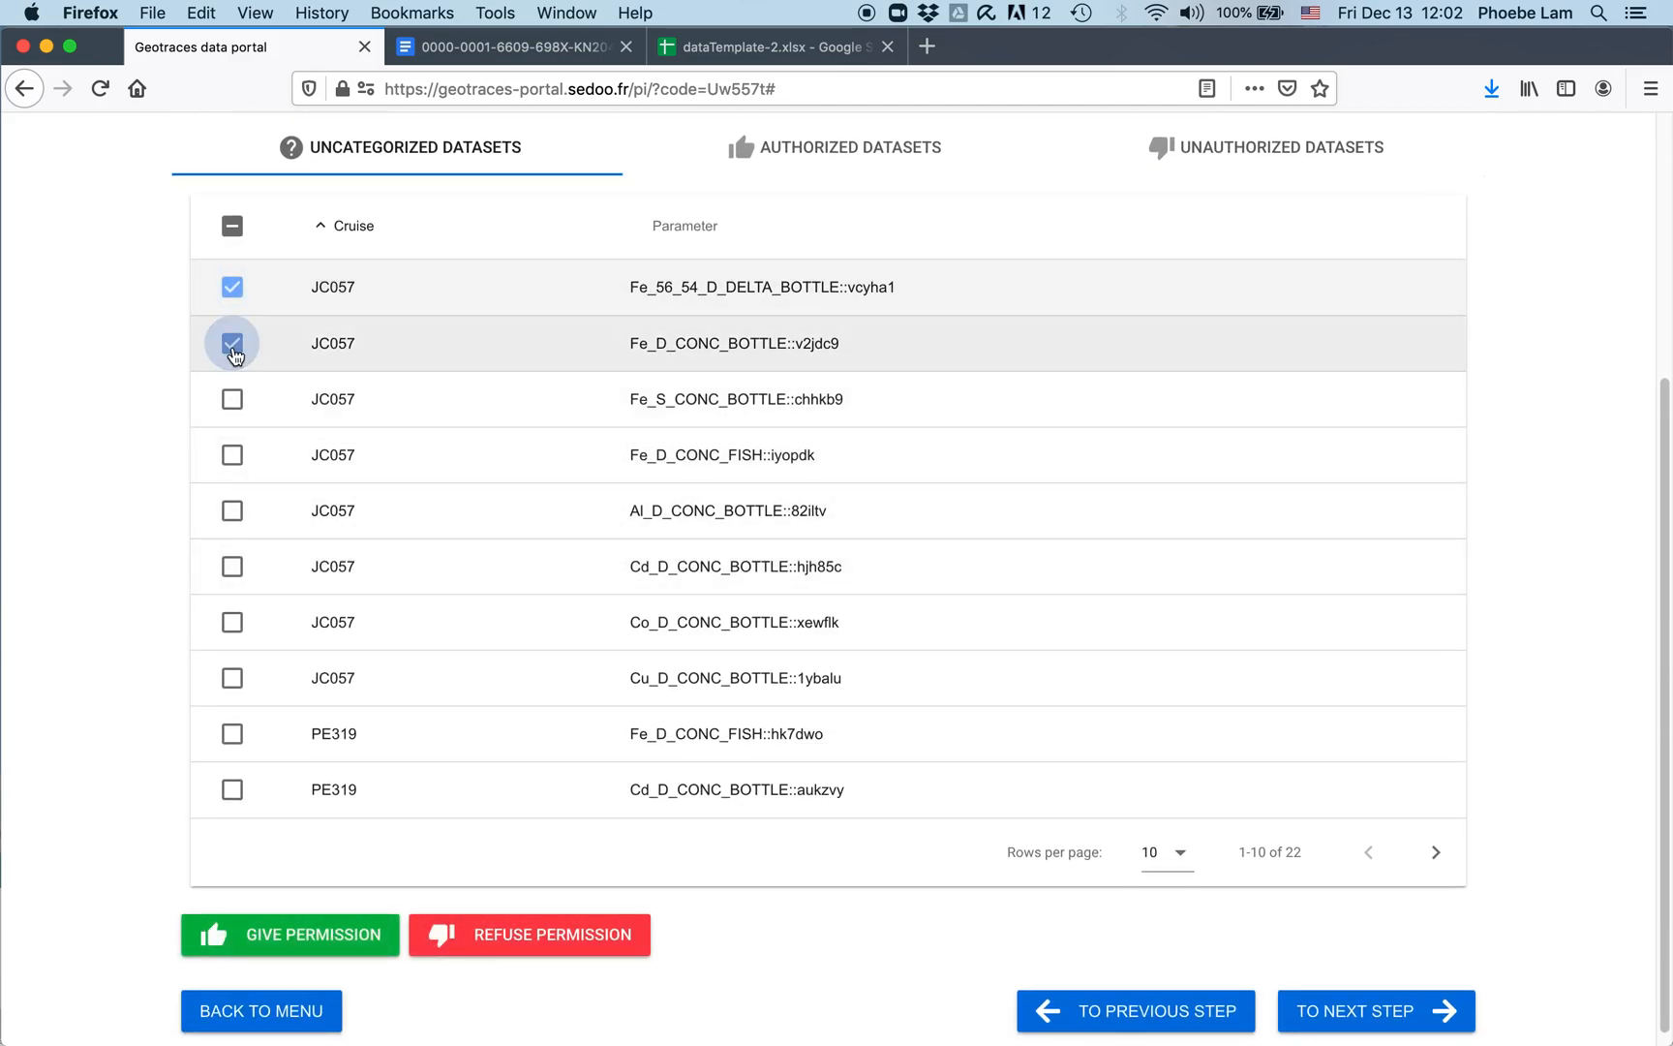
{"action": "left_click", "coordinate": [232, 229]}
{"action": "left_click", "coordinate": [237, 231]}
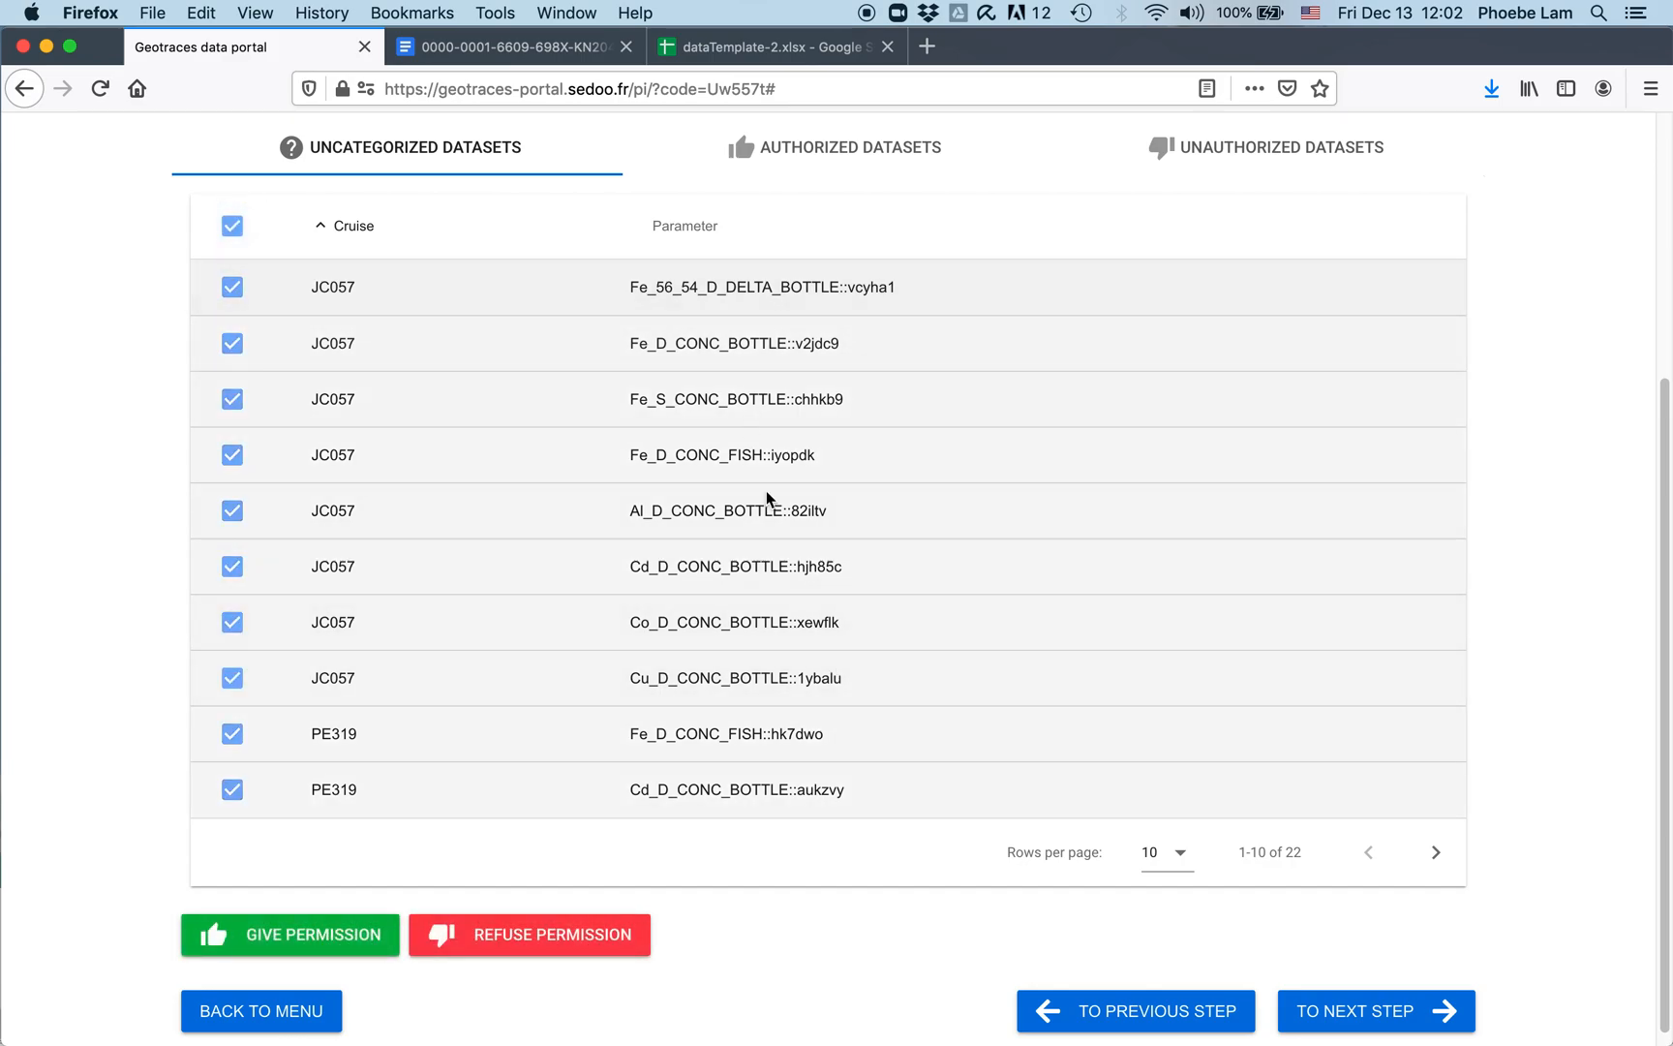
{"action": "scroll", "coordinate": [1107, 639], "scroll_direction": "up", "scroll_amount": 5}
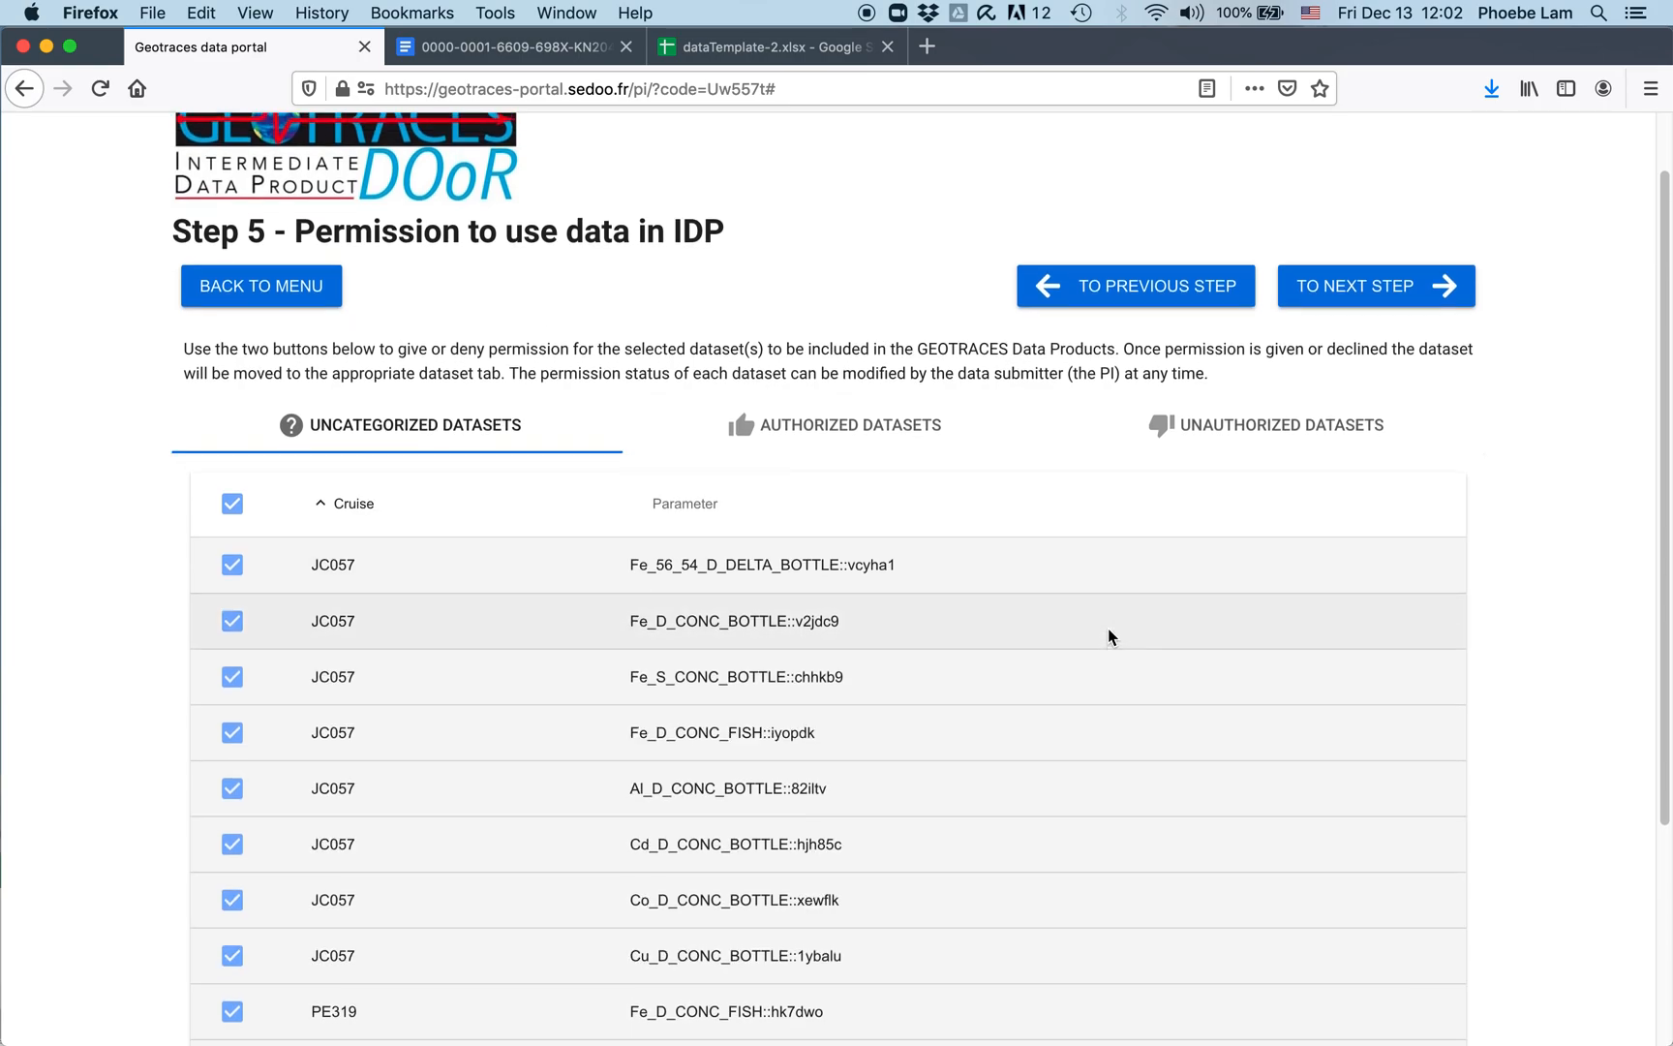
{"action": "scroll", "coordinate": [1106, 637], "scroll_direction": "down", "scroll_amount": 5}
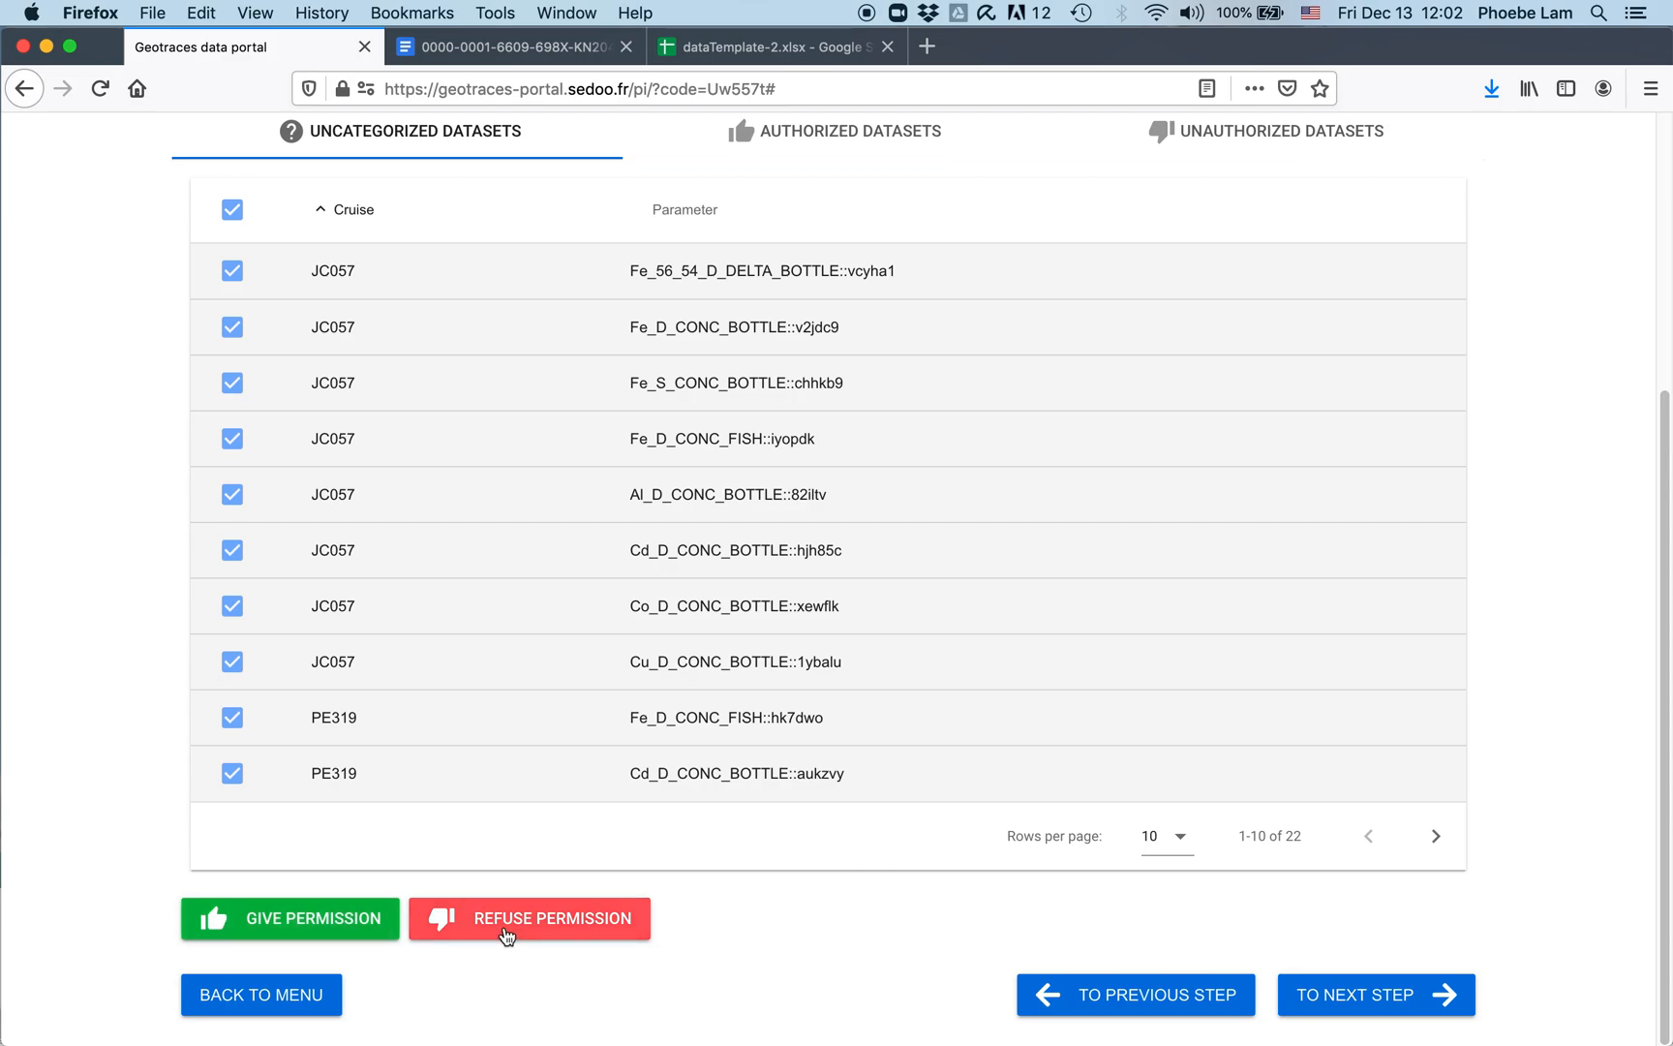
{"action": "left_click", "coordinate": [319, 927]}
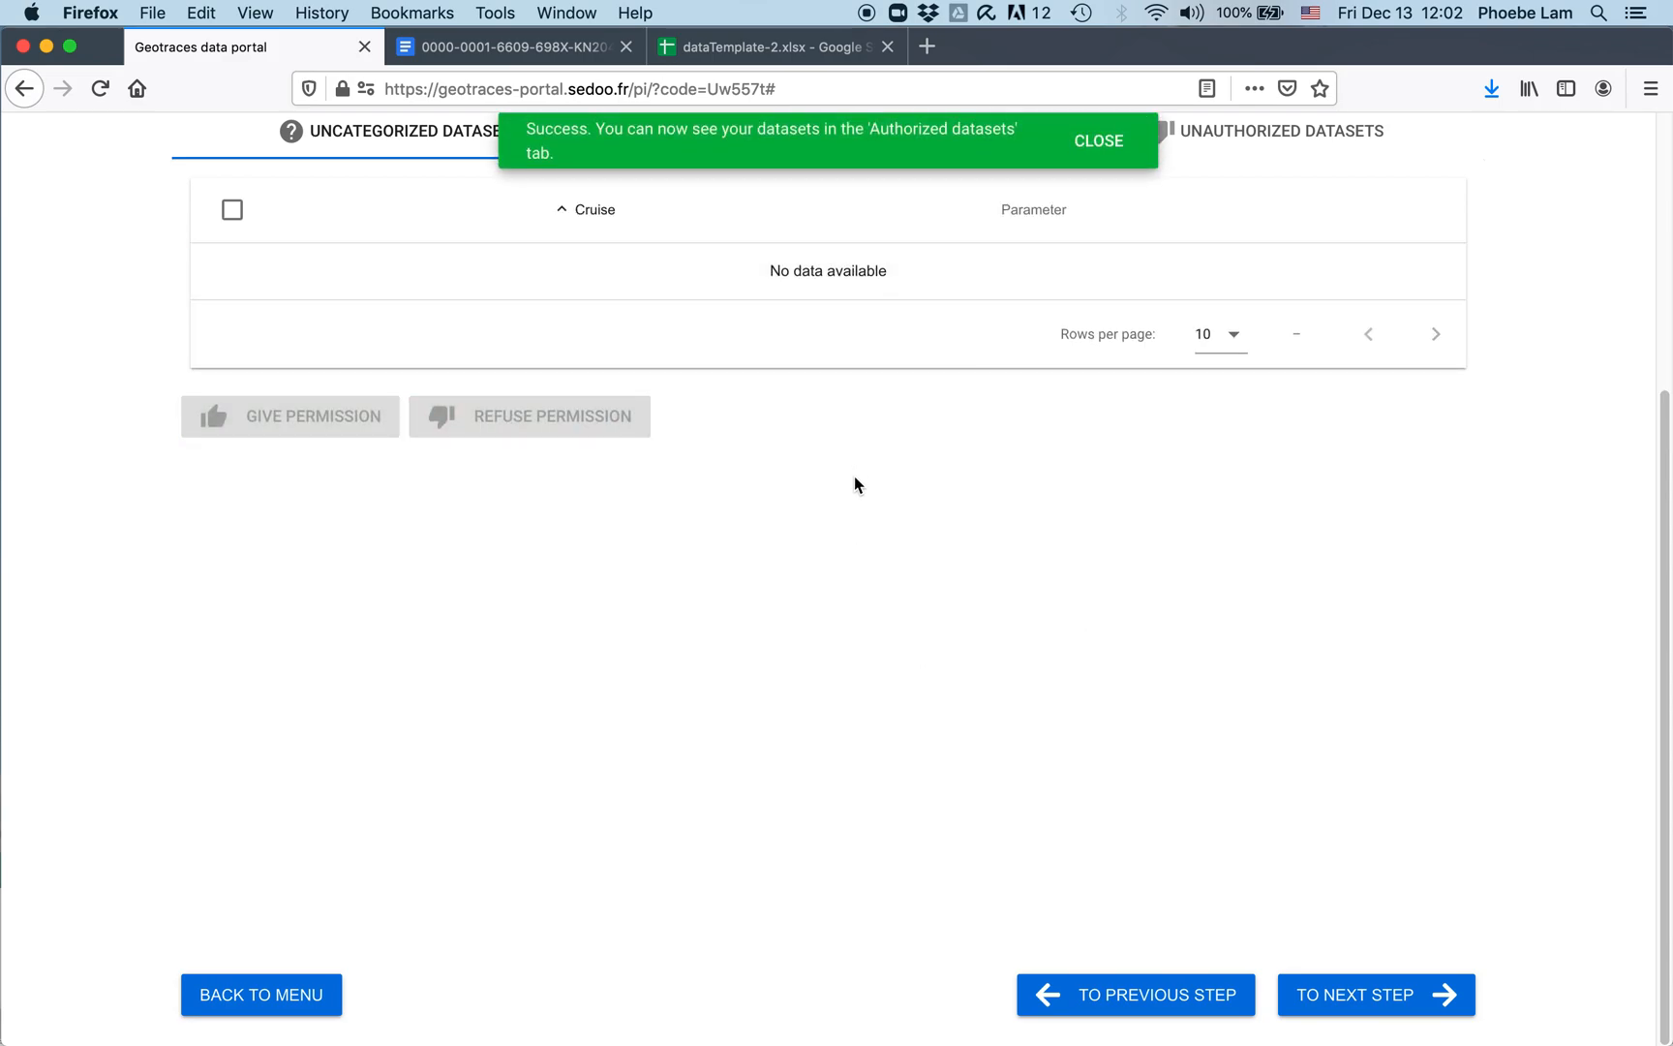
{"action": "scroll", "coordinate": [855, 479], "scroll_direction": "up", "scroll_amount": 5}
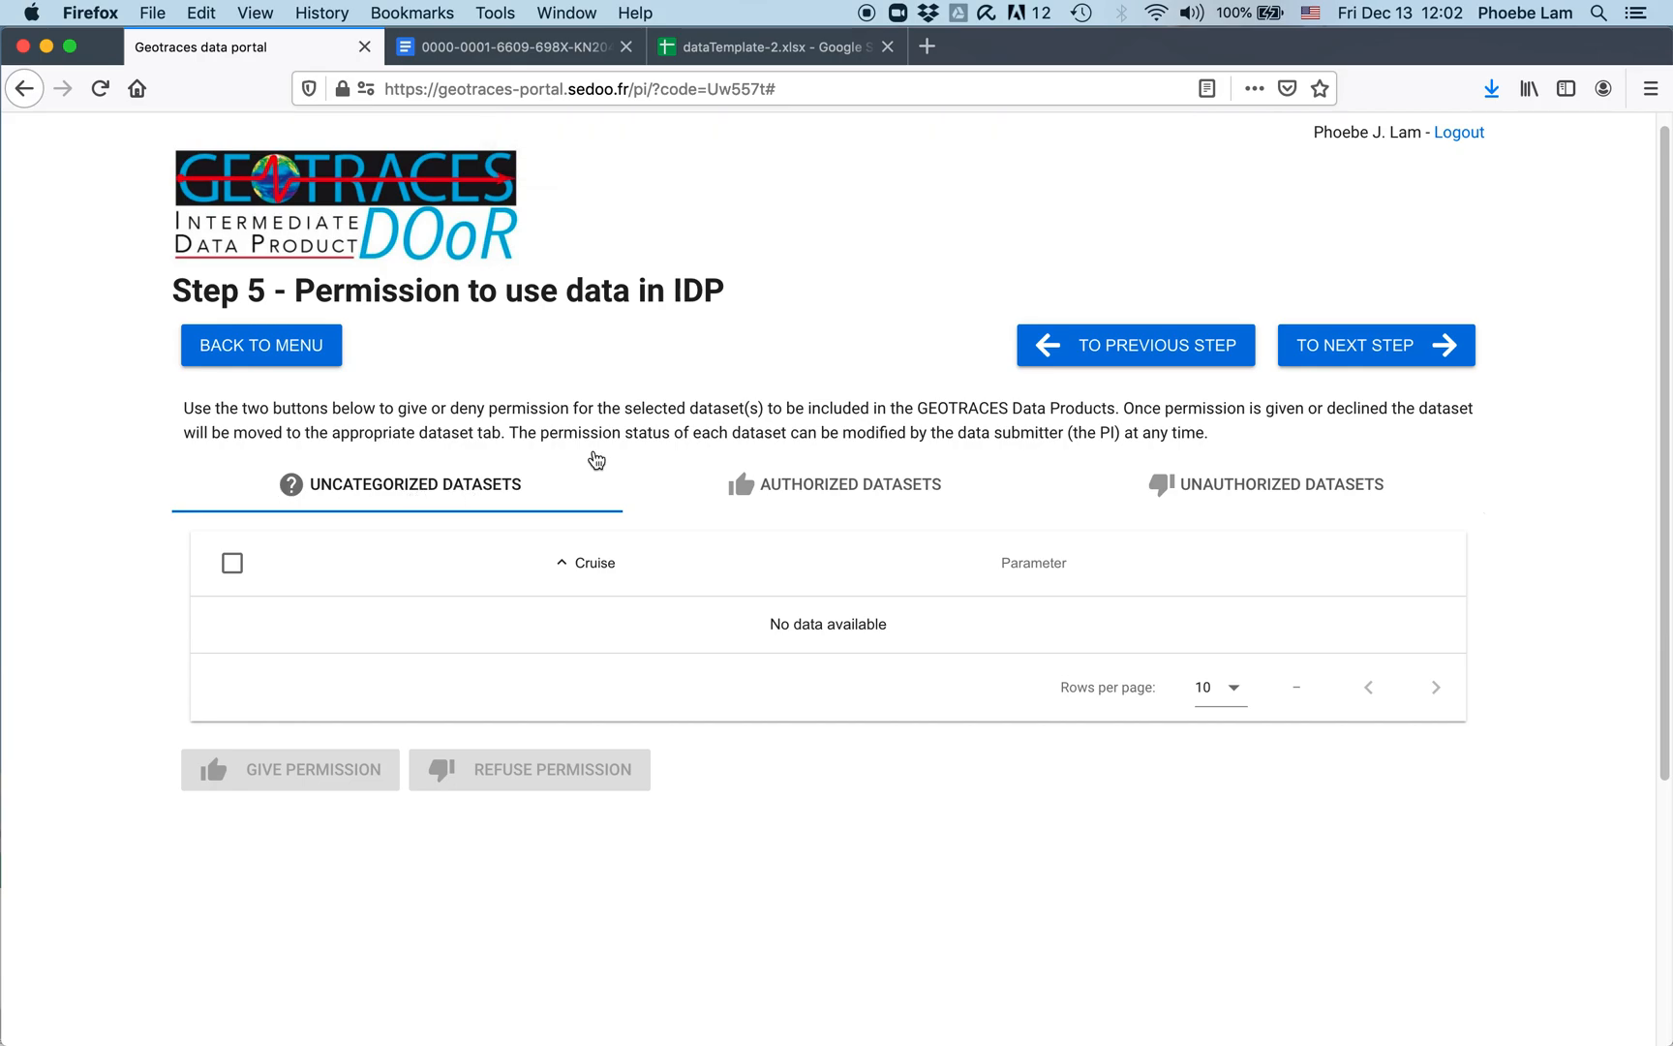
Step: Remove IDP authorization from the Fe_56_54_D_DELTA_BOTTLE::vcyha1 dataset in Authorized Datasets
{"action": "left_click", "coordinate": [898, 484]}
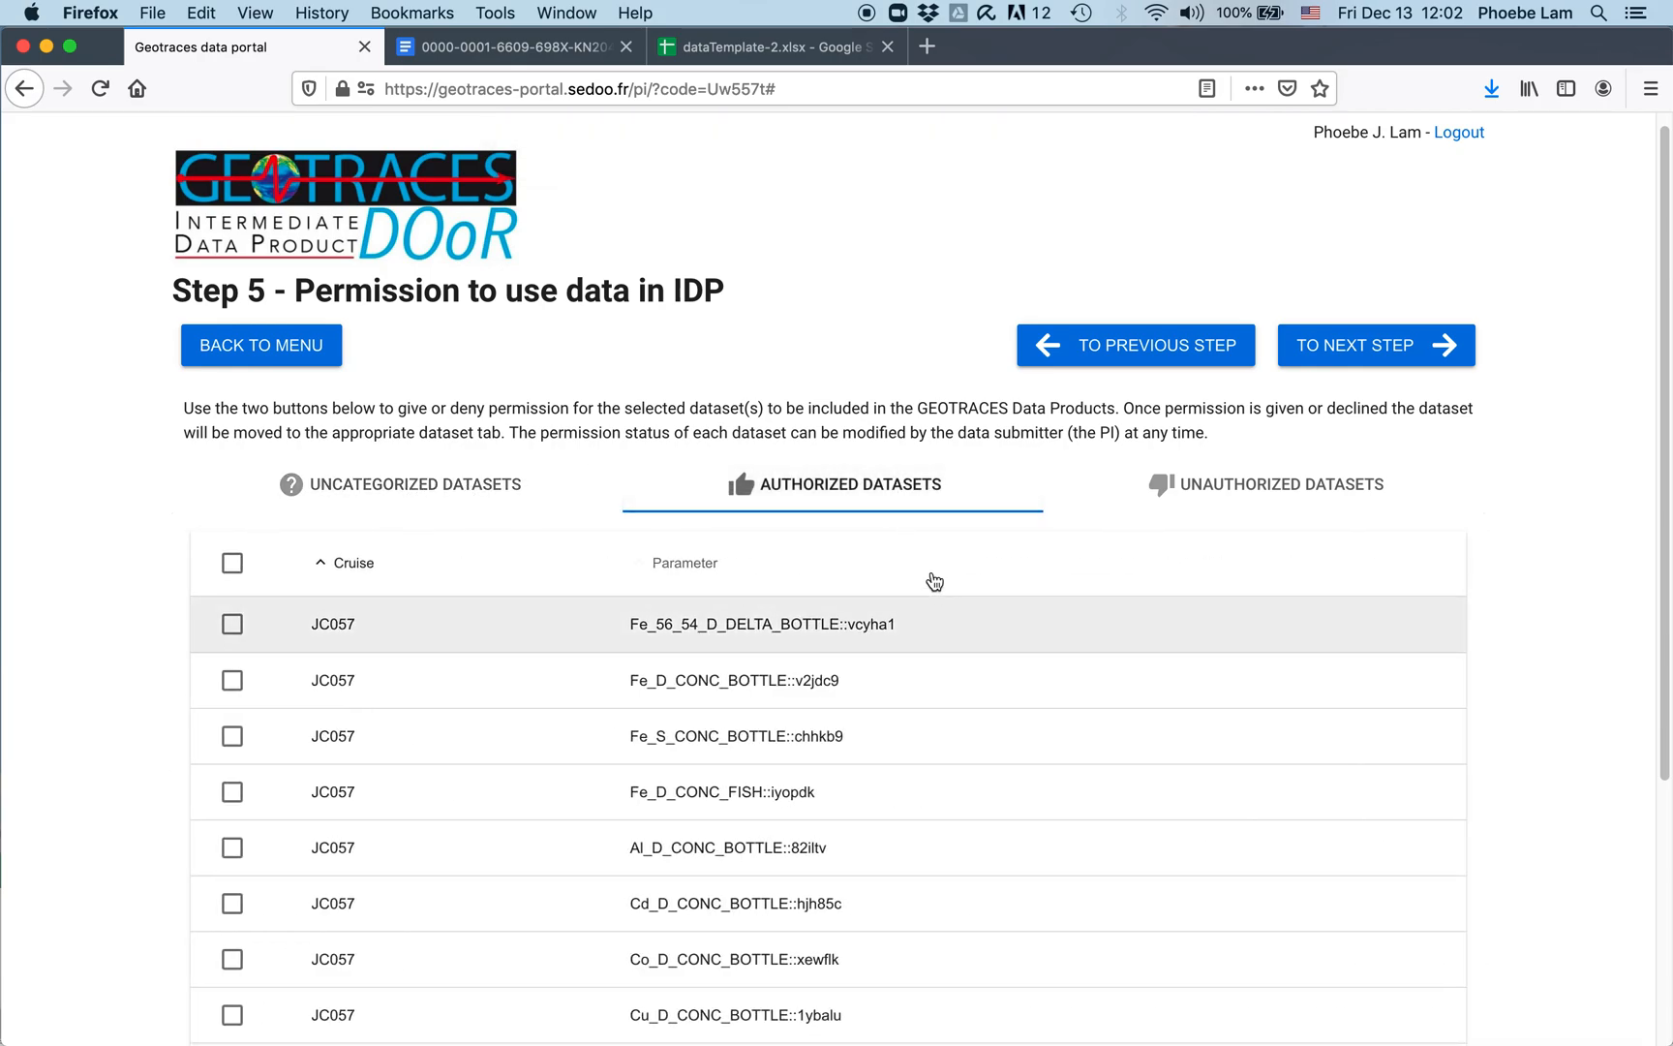
{"action": "scroll", "coordinate": [936, 668], "scroll_direction": "down", "scroll_amount": 3}
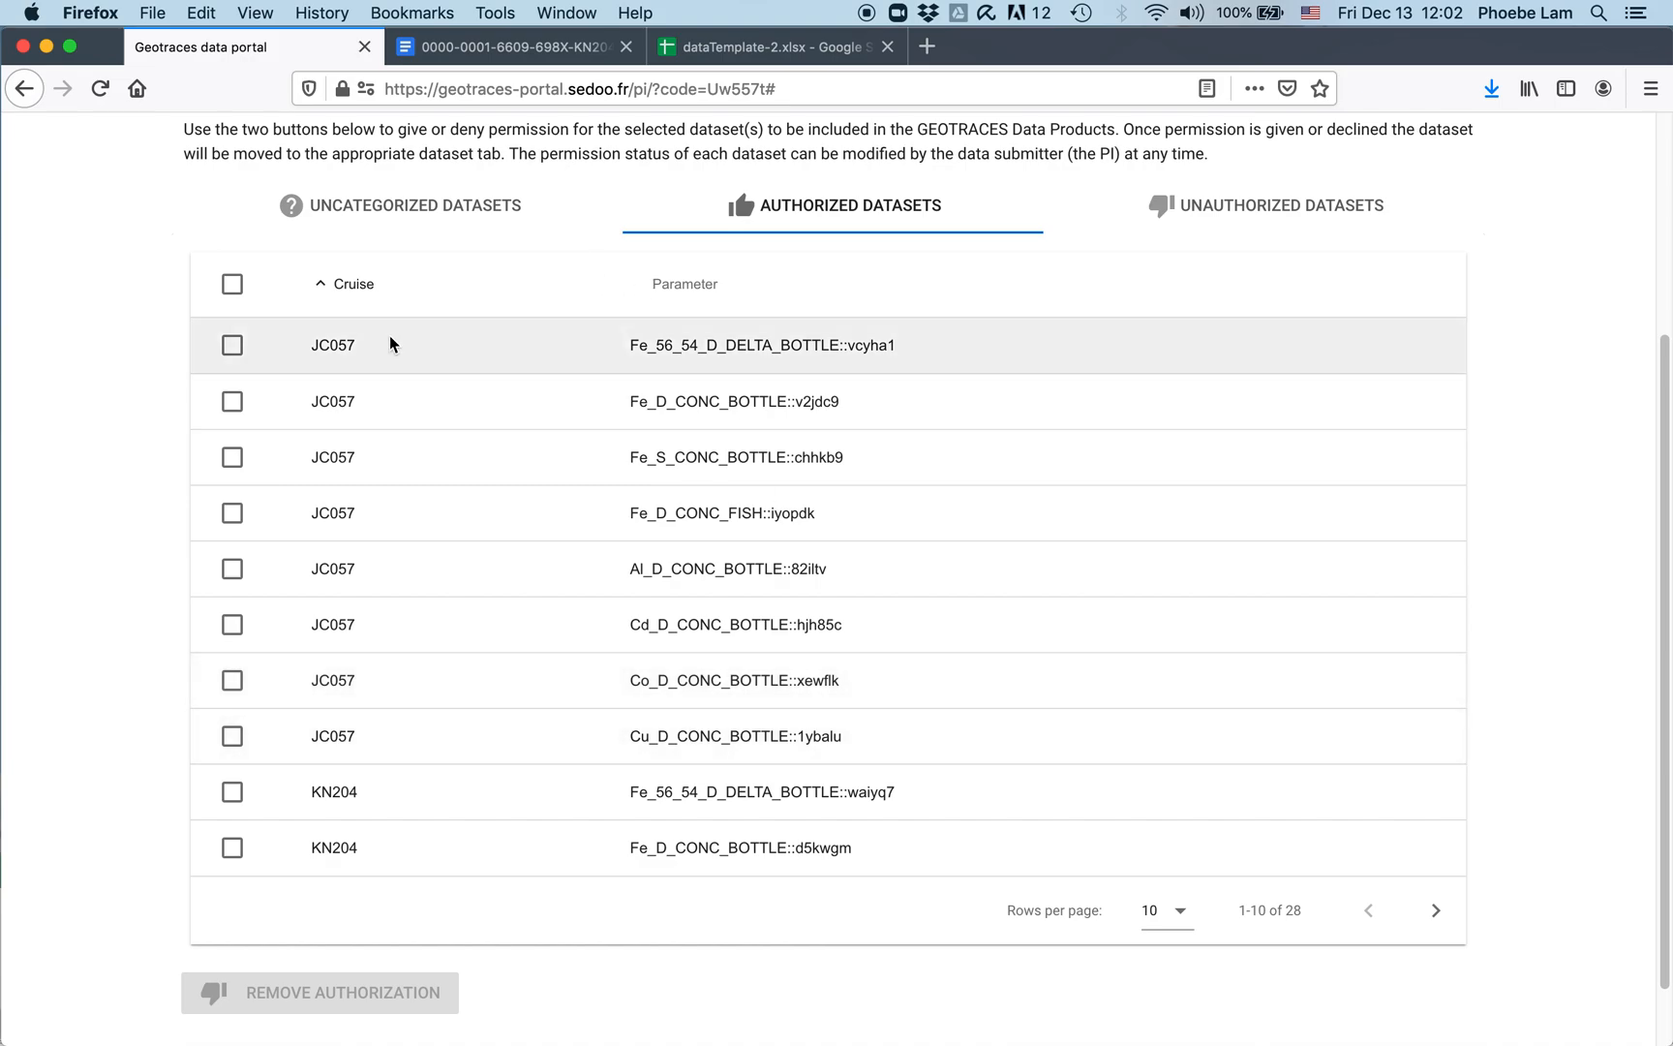
{"action": "left_click", "coordinate": [232, 347]}
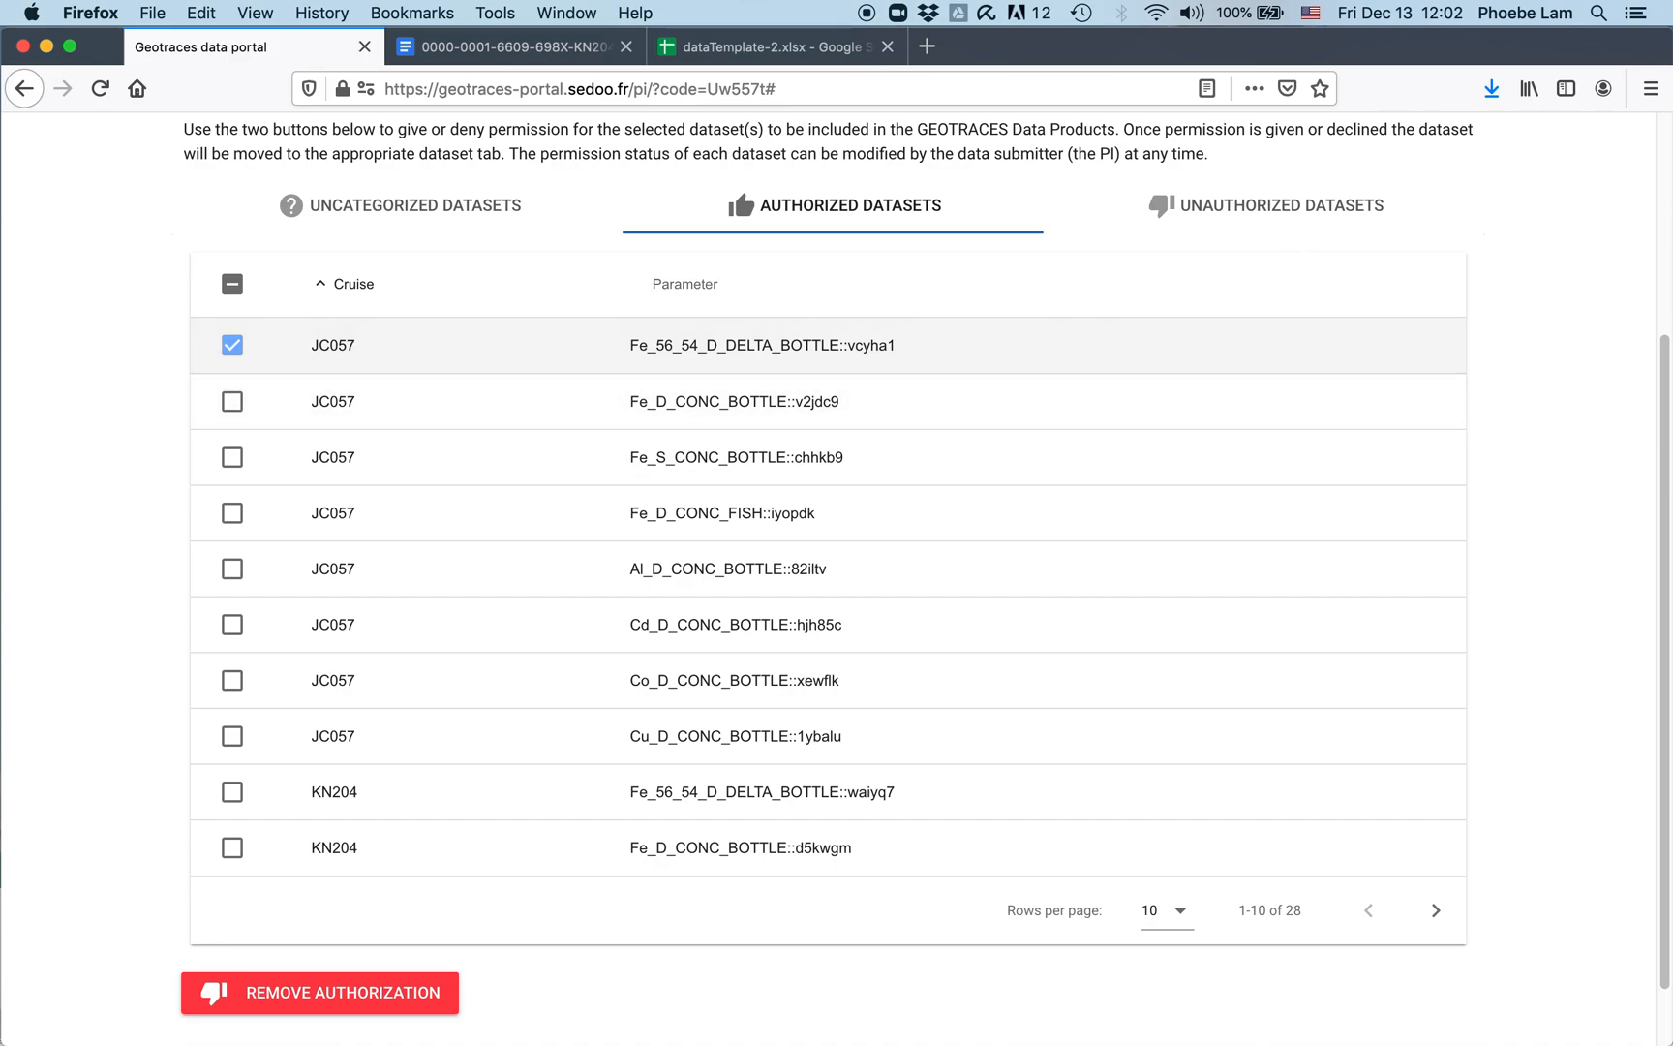
{"action": "left_click", "coordinate": [258, 1007]}
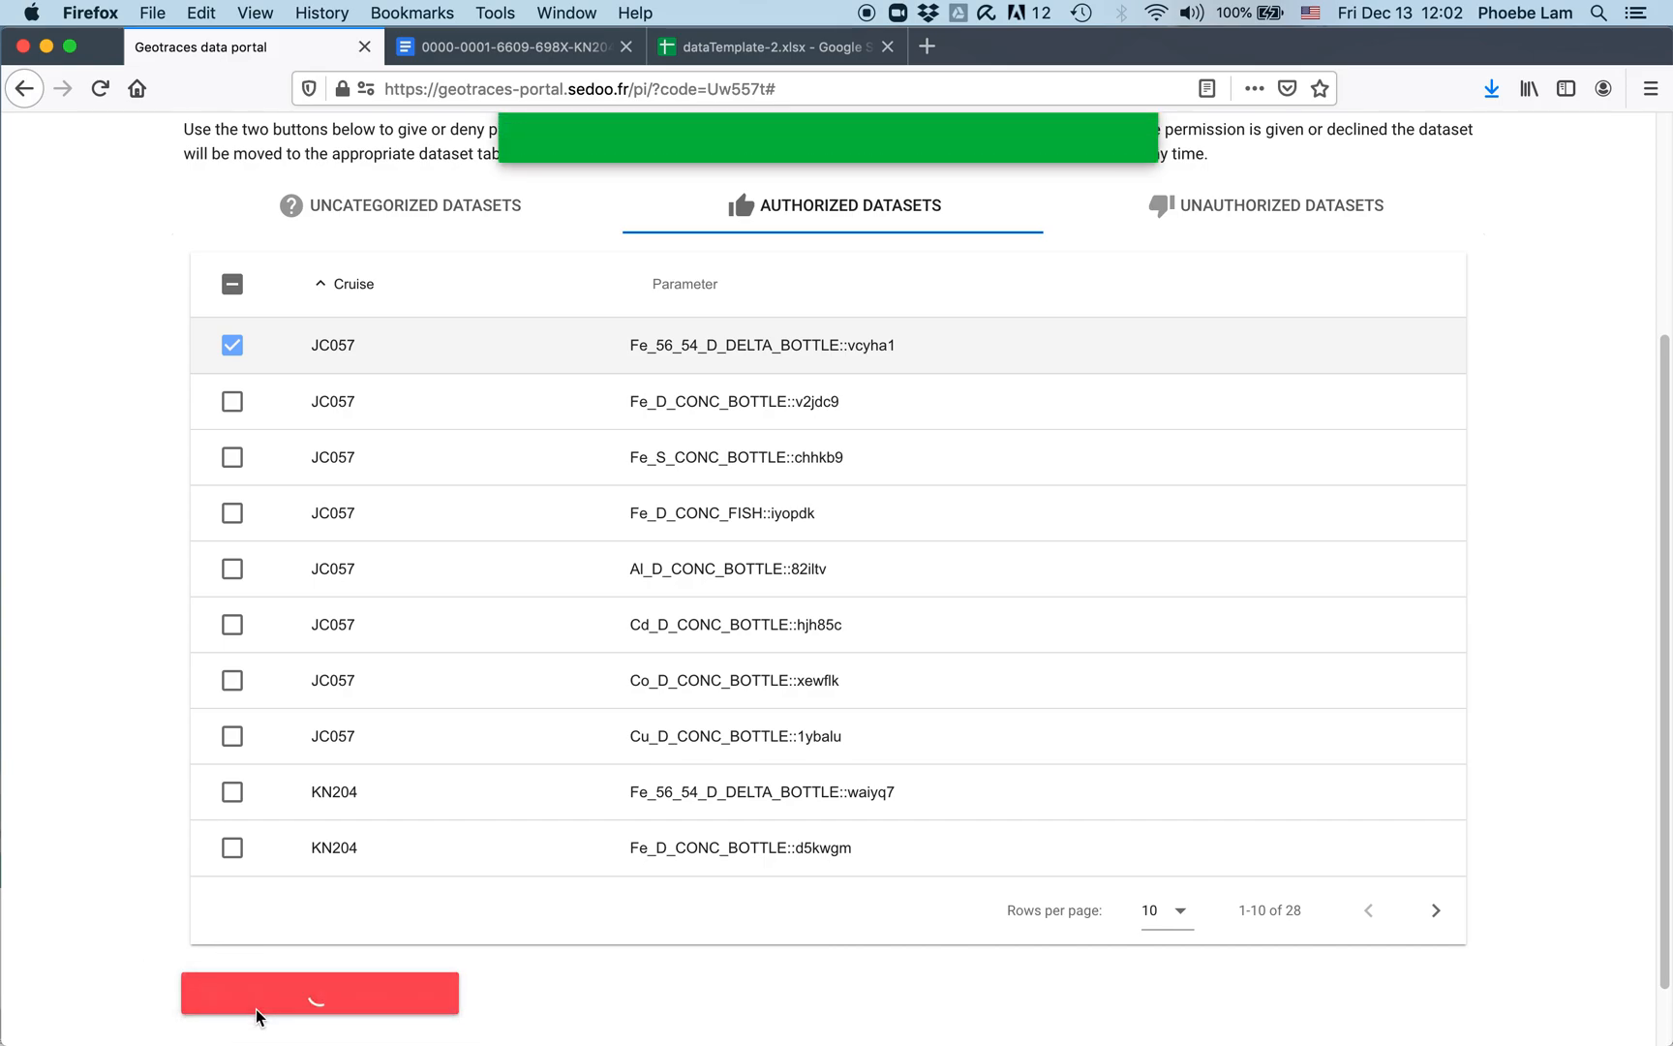
Step: Re-authorize Fe_56_54_D_DELTA_BOTTLE::vcyha1 from Unauthorized Datasets and confirm it is listed as authorized
{"action": "left_click", "coordinate": [1245, 198]}
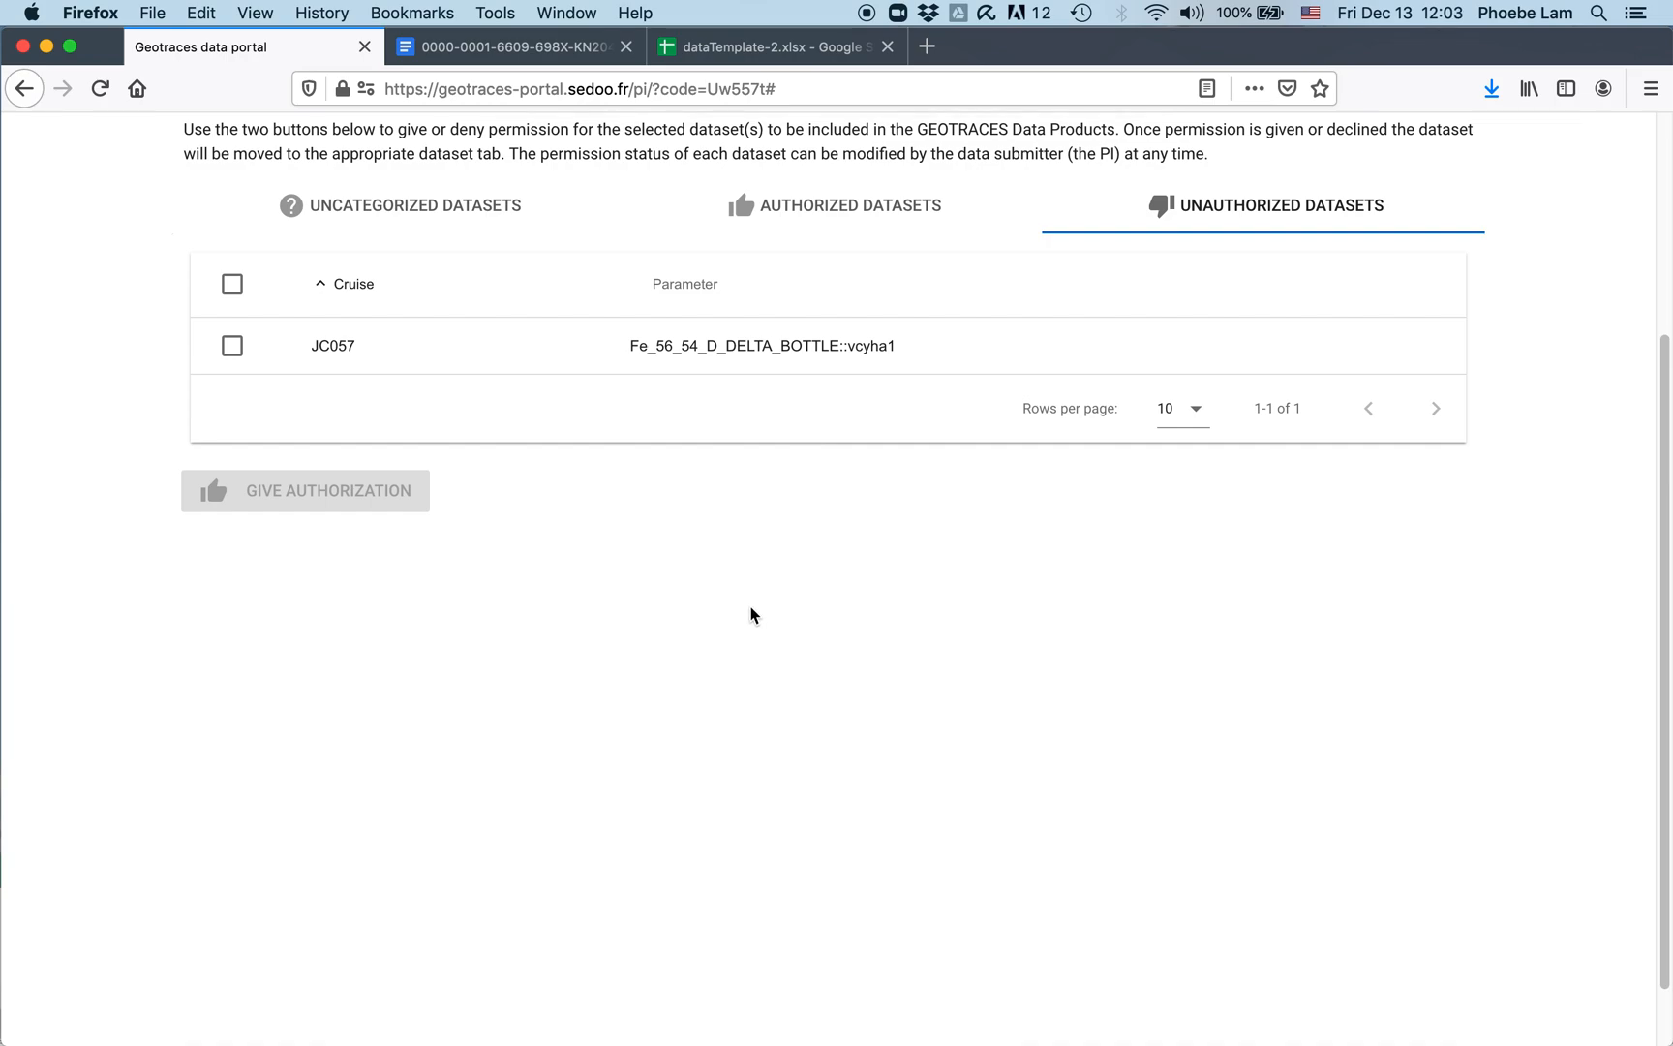
{"action": "scroll", "coordinate": [749, 630], "scroll_direction": "up", "scroll_amount": 5}
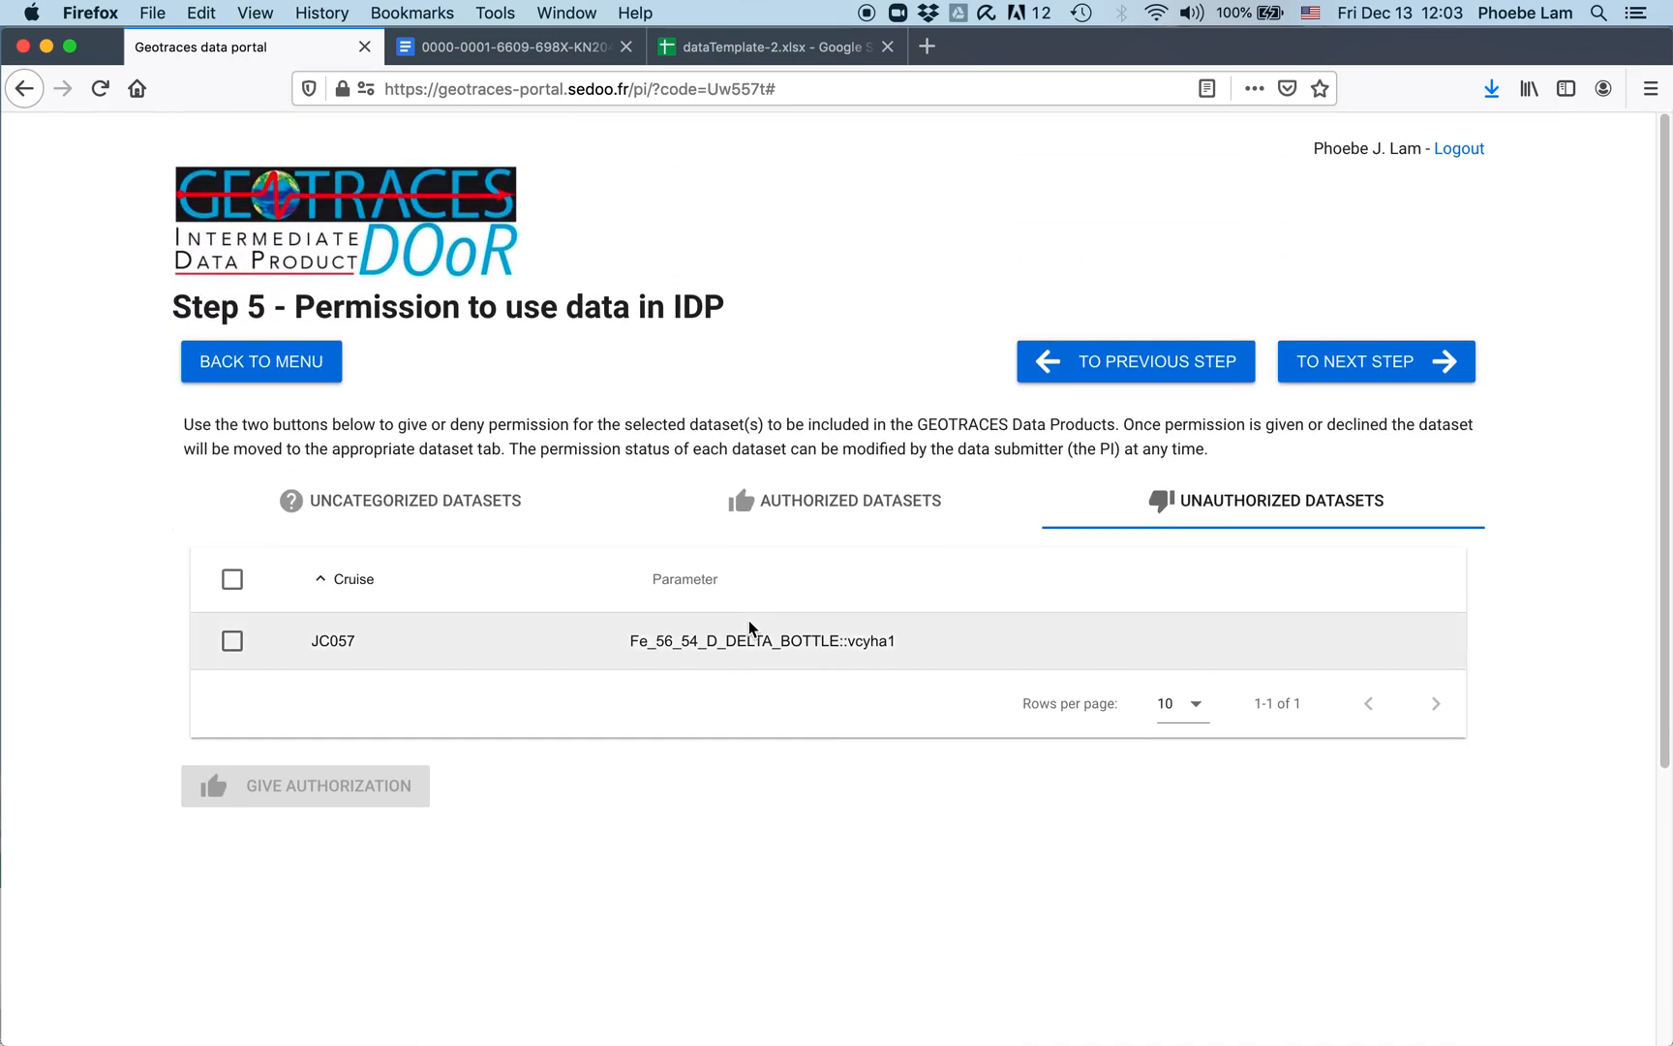
{"action": "left_click", "coordinate": [230, 643]}
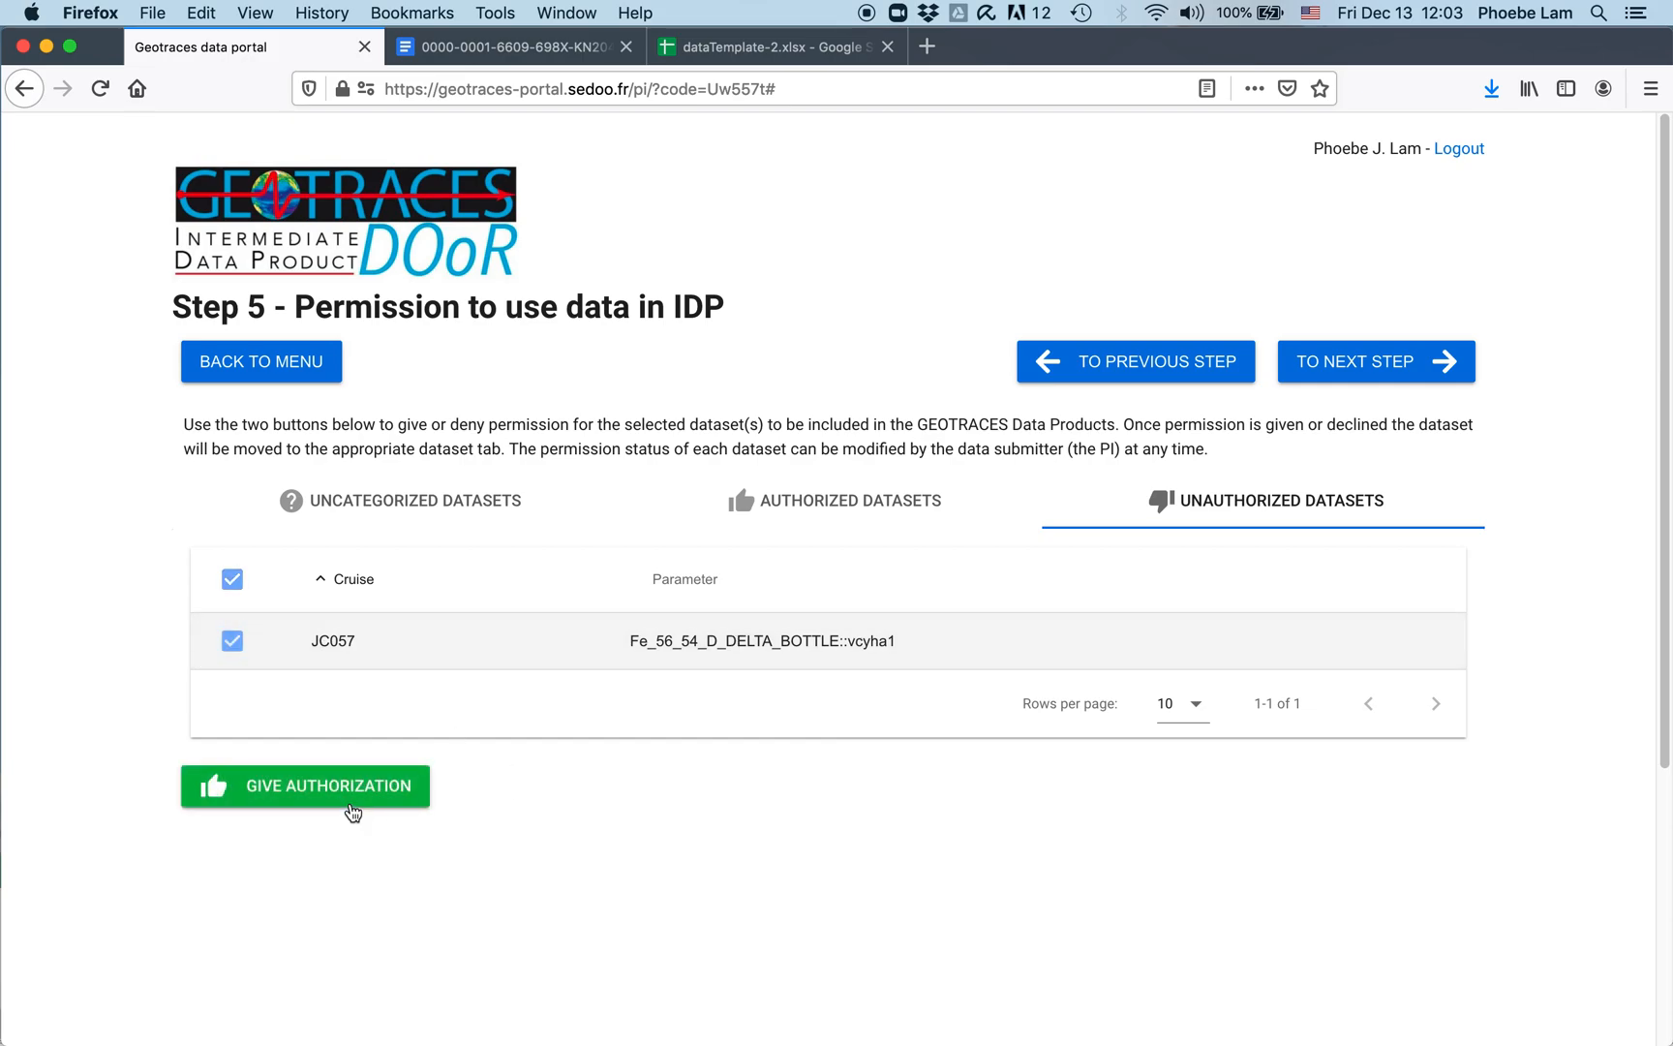
{"action": "left_click", "coordinate": [344, 792]}
{"action": "left_click", "coordinate": [939, 512]}
{"action": "scroll", "coordinate": [1041, 680], "scroll_direction": "down", "scroll_amount": 3}
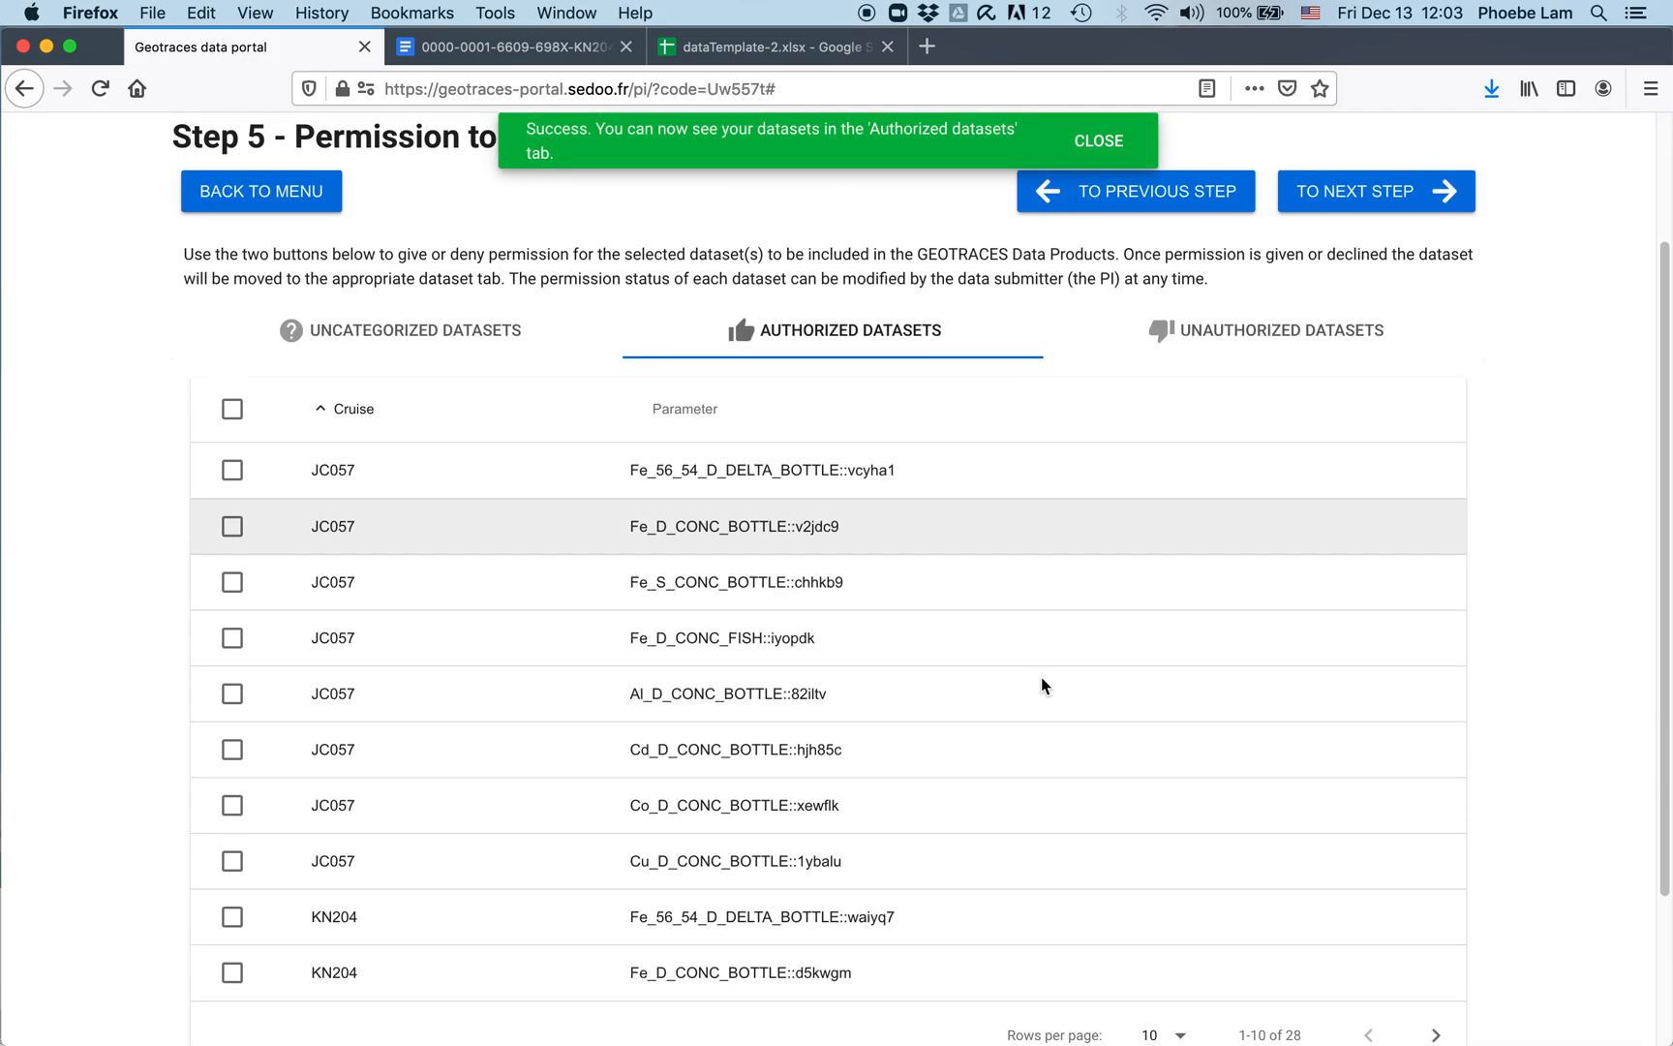
{"action": "scroll", "coordinate": [1042, 666], "scroll_direction": "up", "scroll_amount": 3}
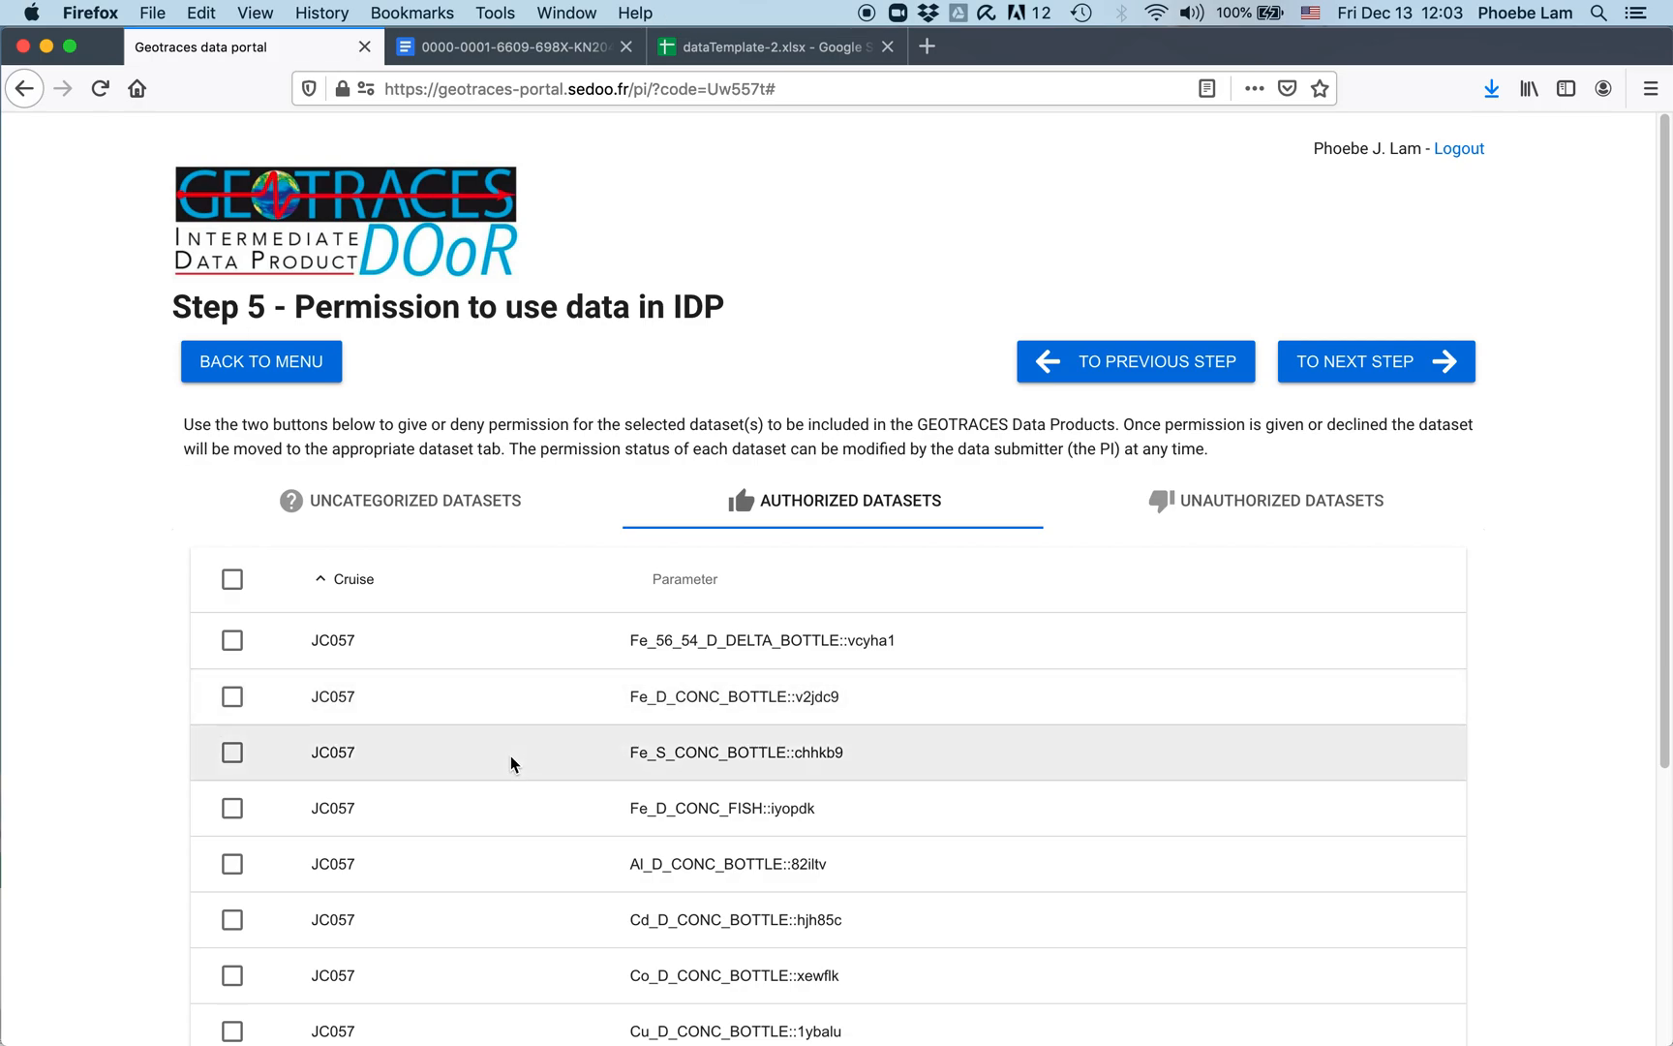
Step: Go back to the main menu and open the Step 6 publication information page
{"action": "left_click", "coordinate": [320, 362]}
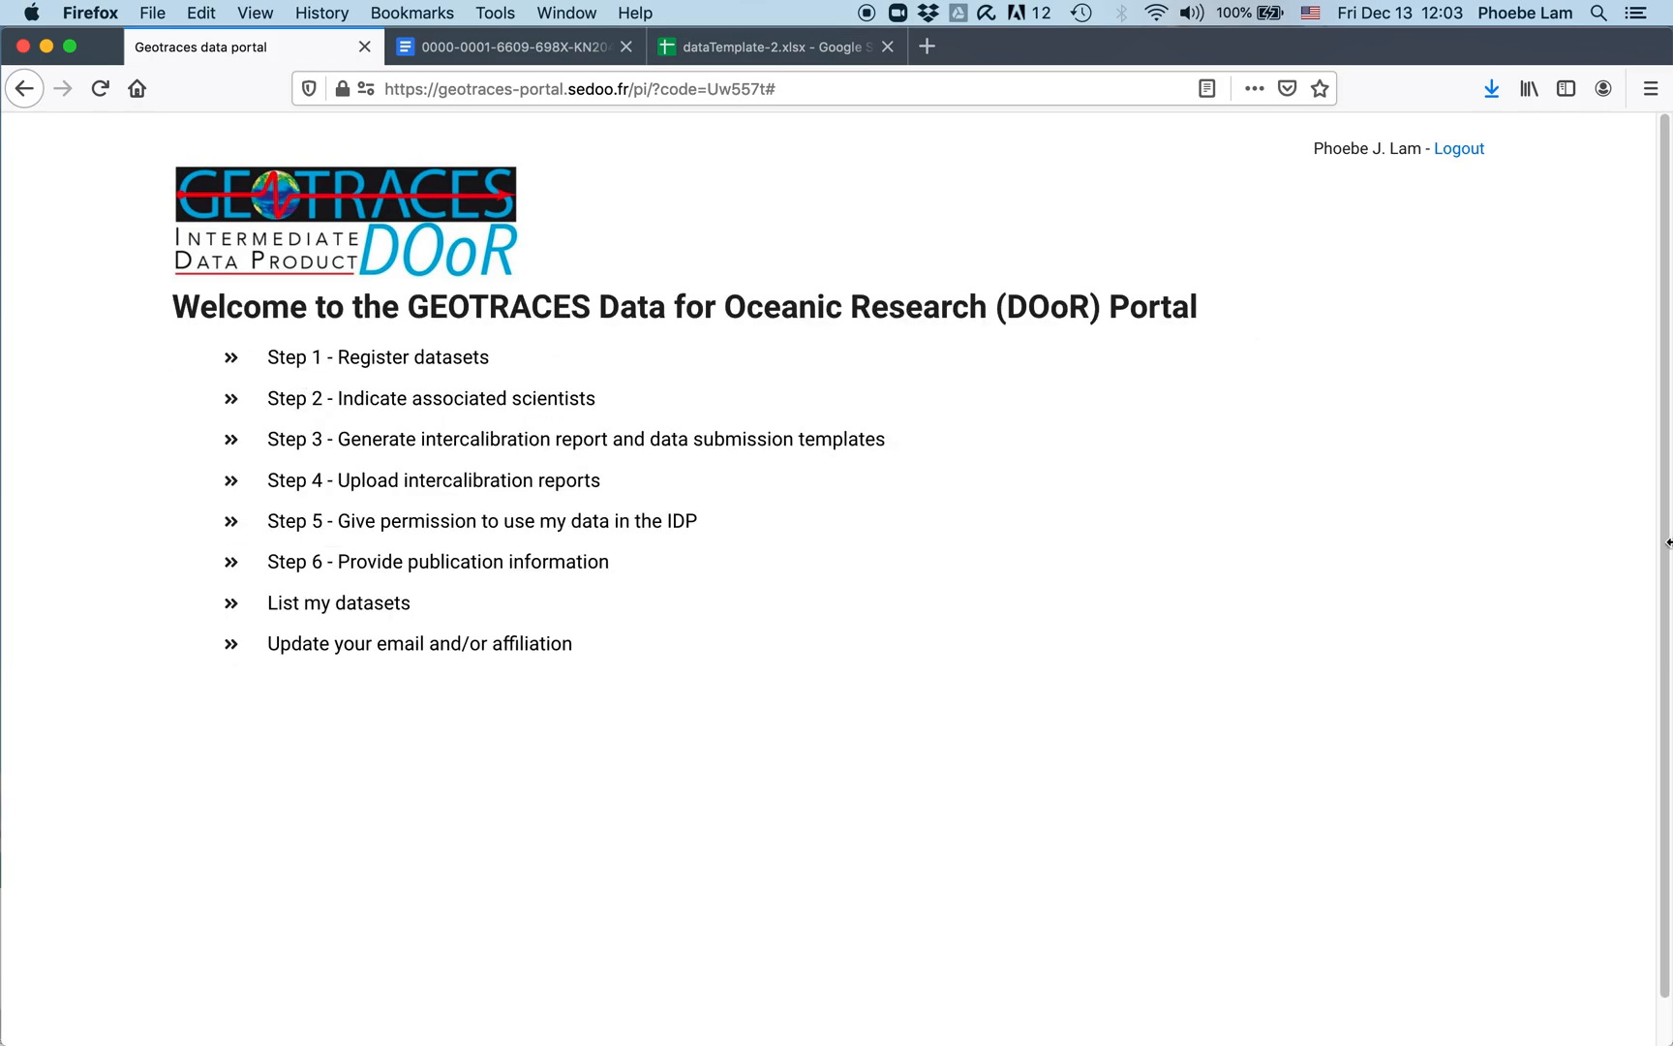
{"action": "left_click", "coordinate": [437, 569]}
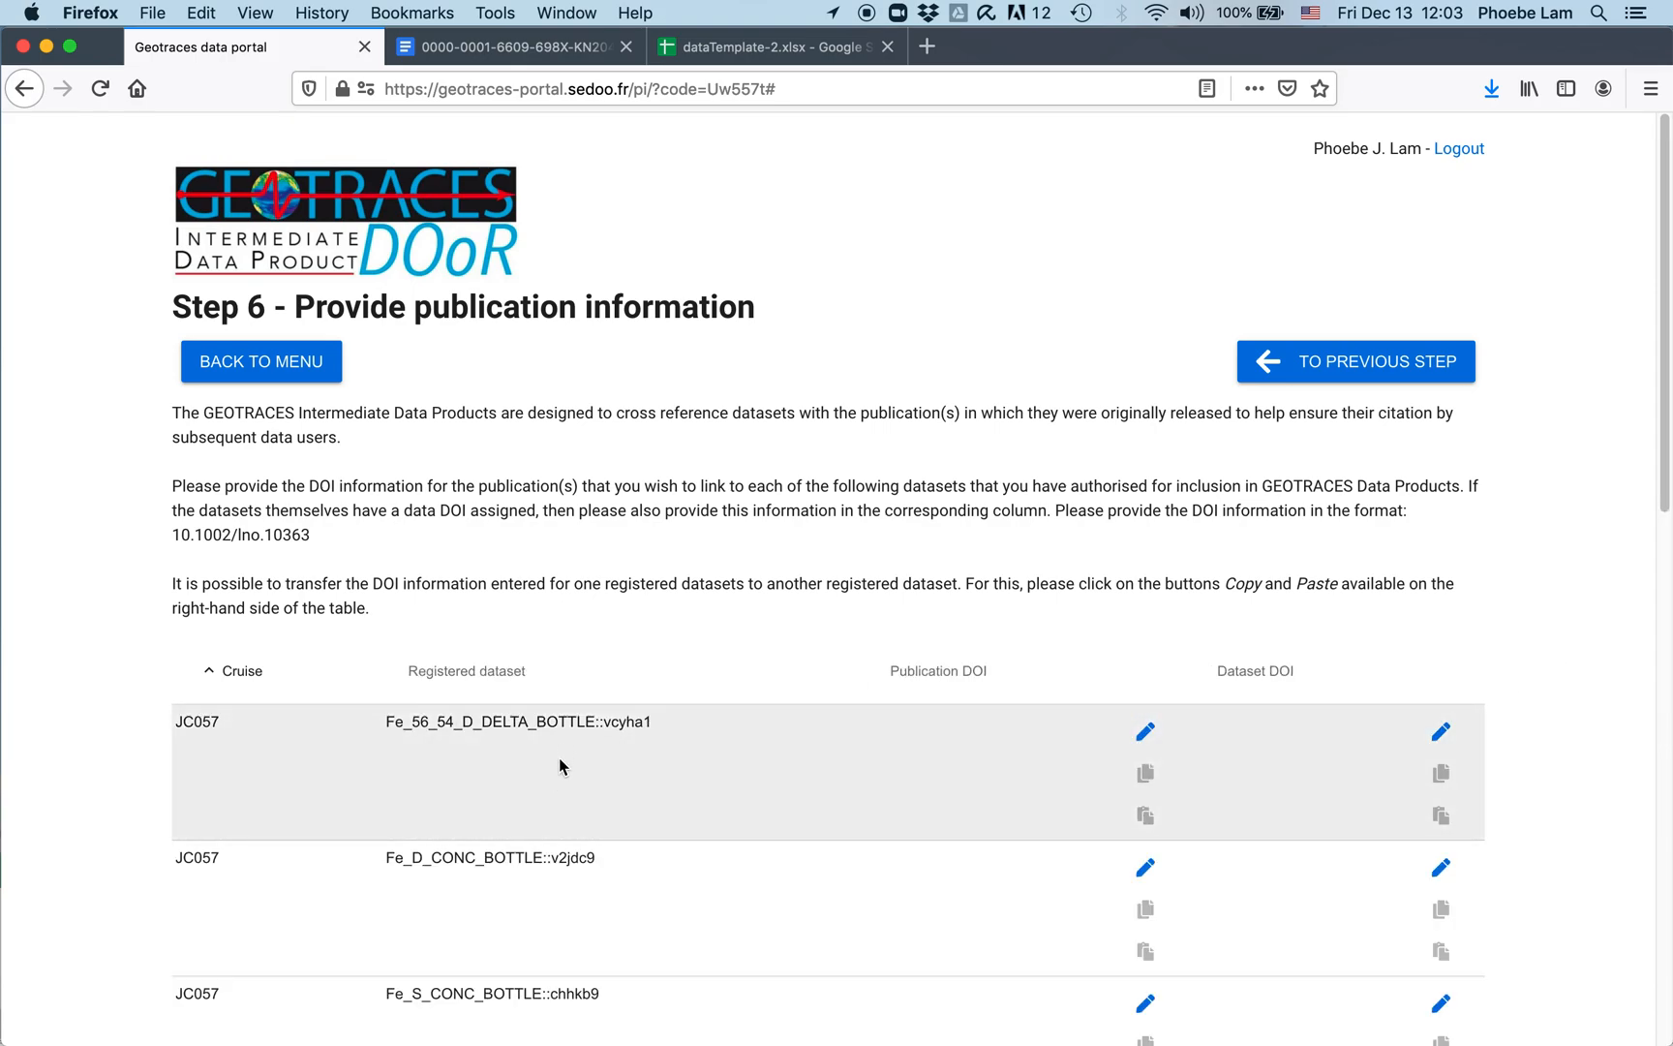
{"action": "scroll", "coordinate": [566, 785], "scroll_direction": "down", "scroll_amount": 5}
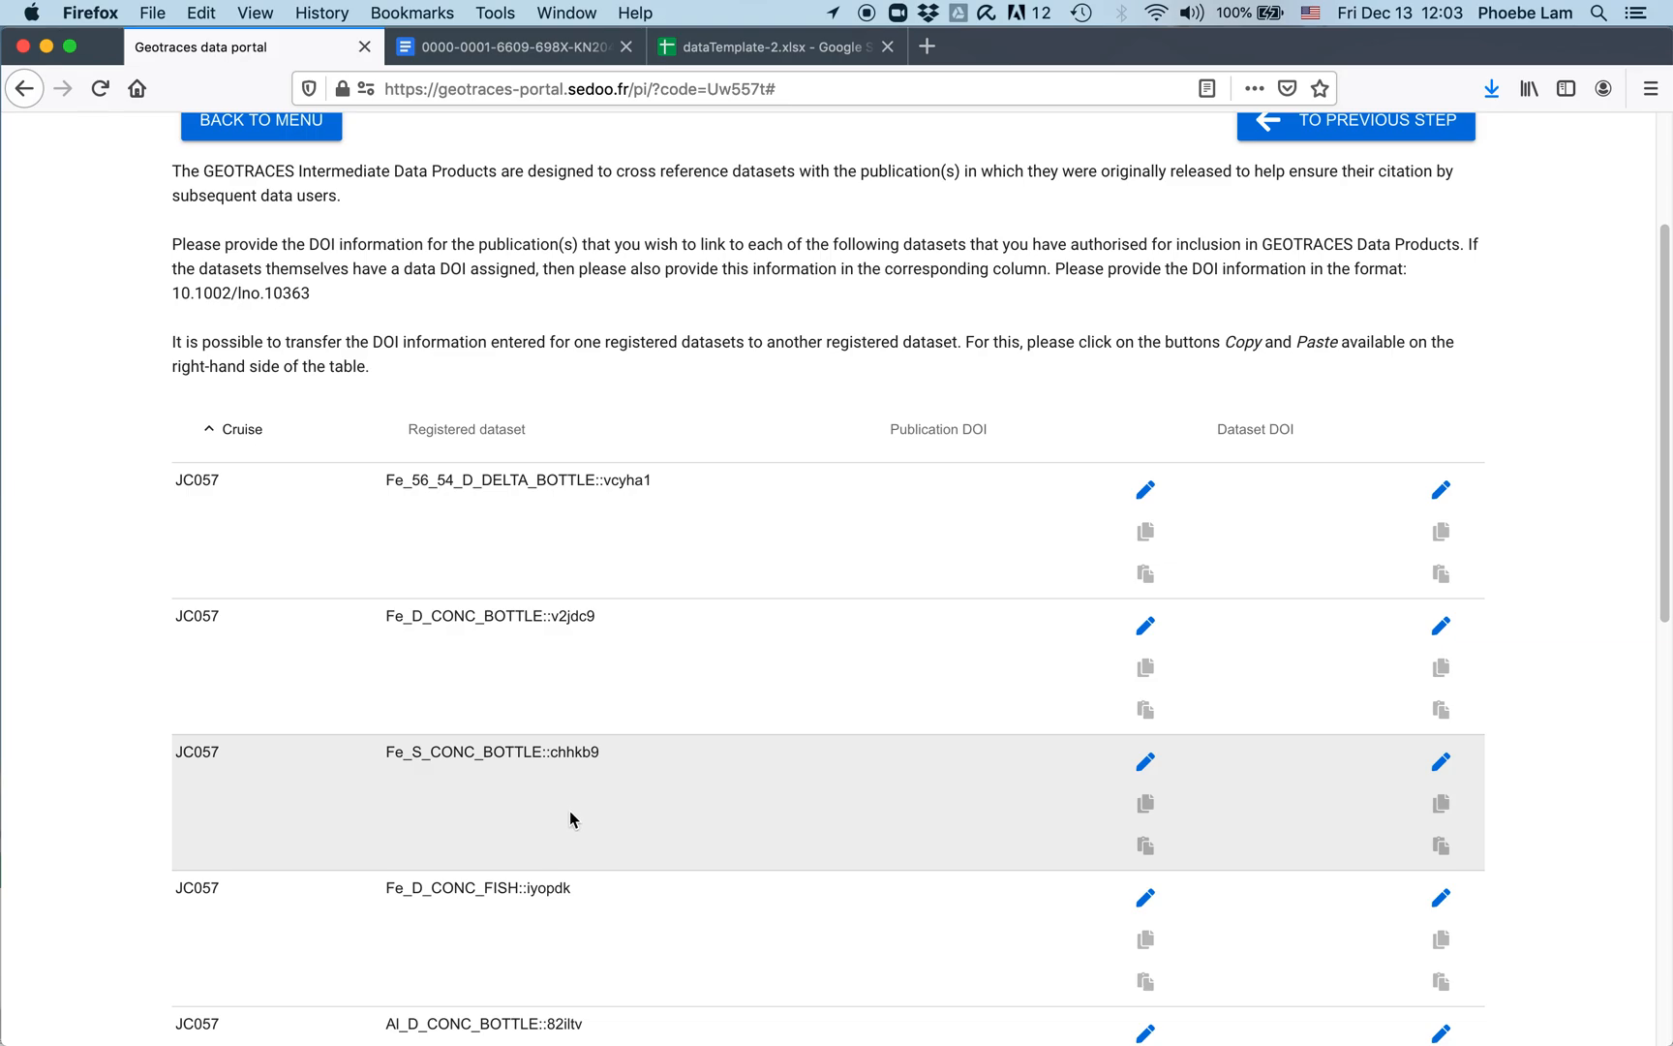
Step: Start adding a DOI for the first dataset, cancel without saving, and return to the menu
{"action": "left_click", "coordinate": [1150, 491]}
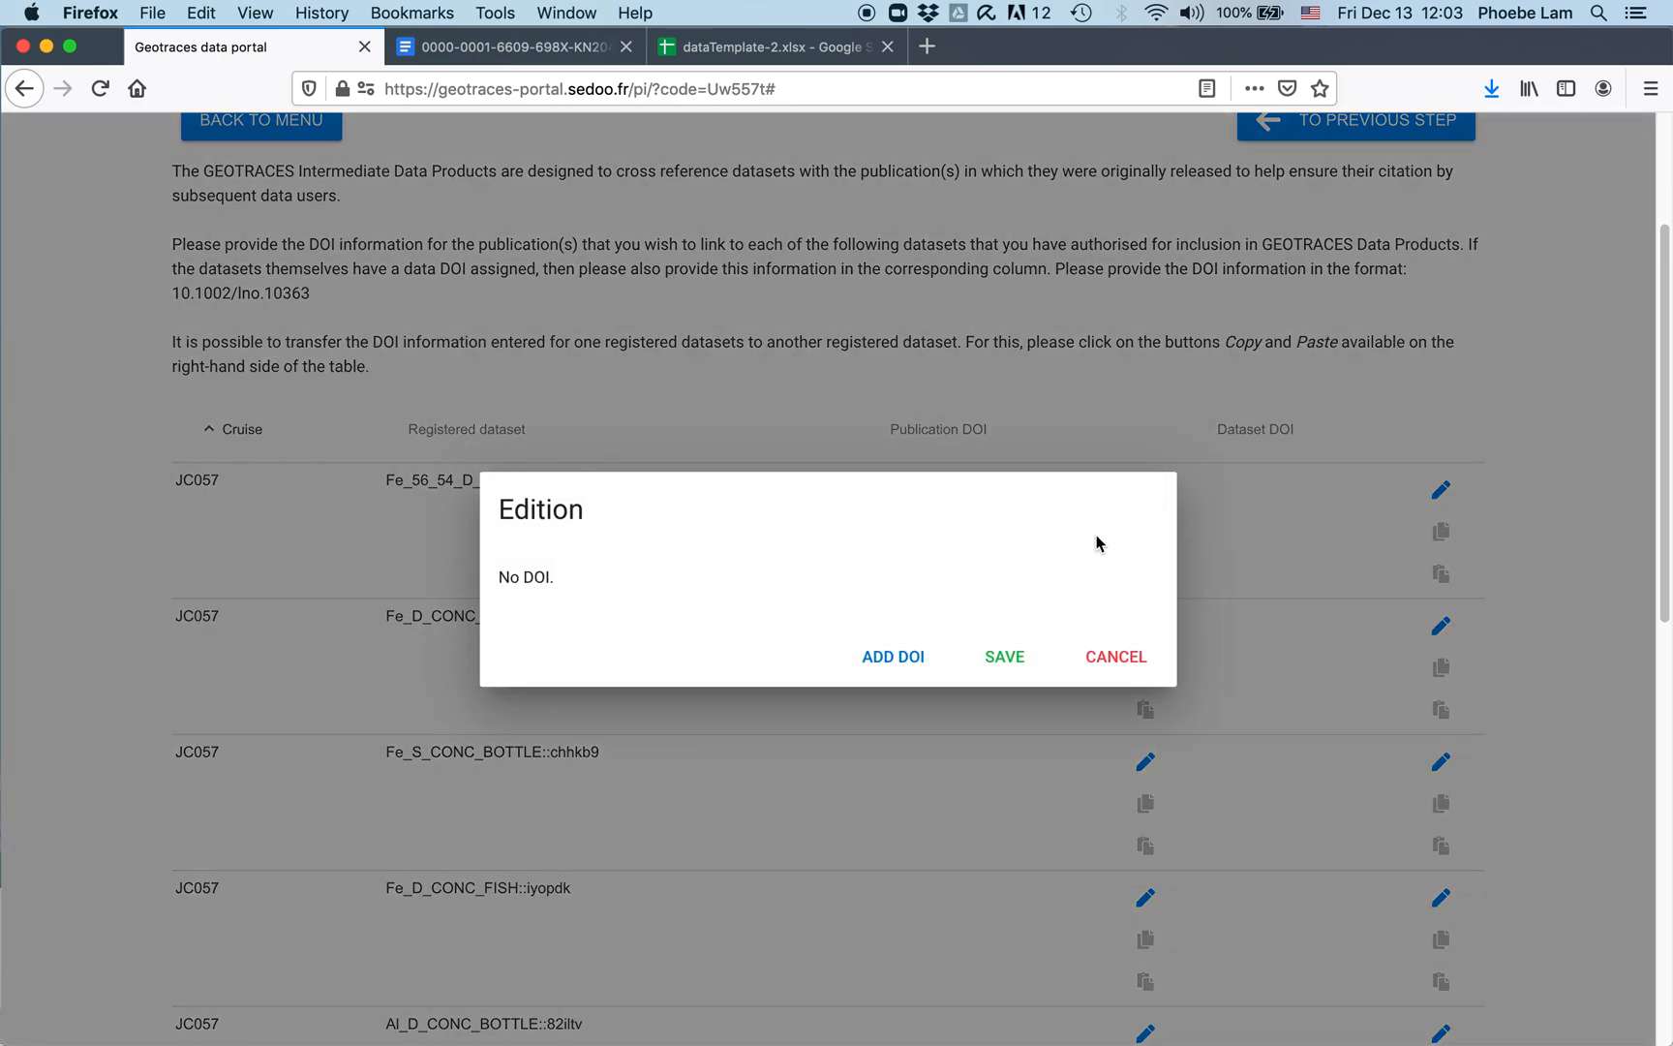
{"action": "left_click", "coordinate": [890, 656]}
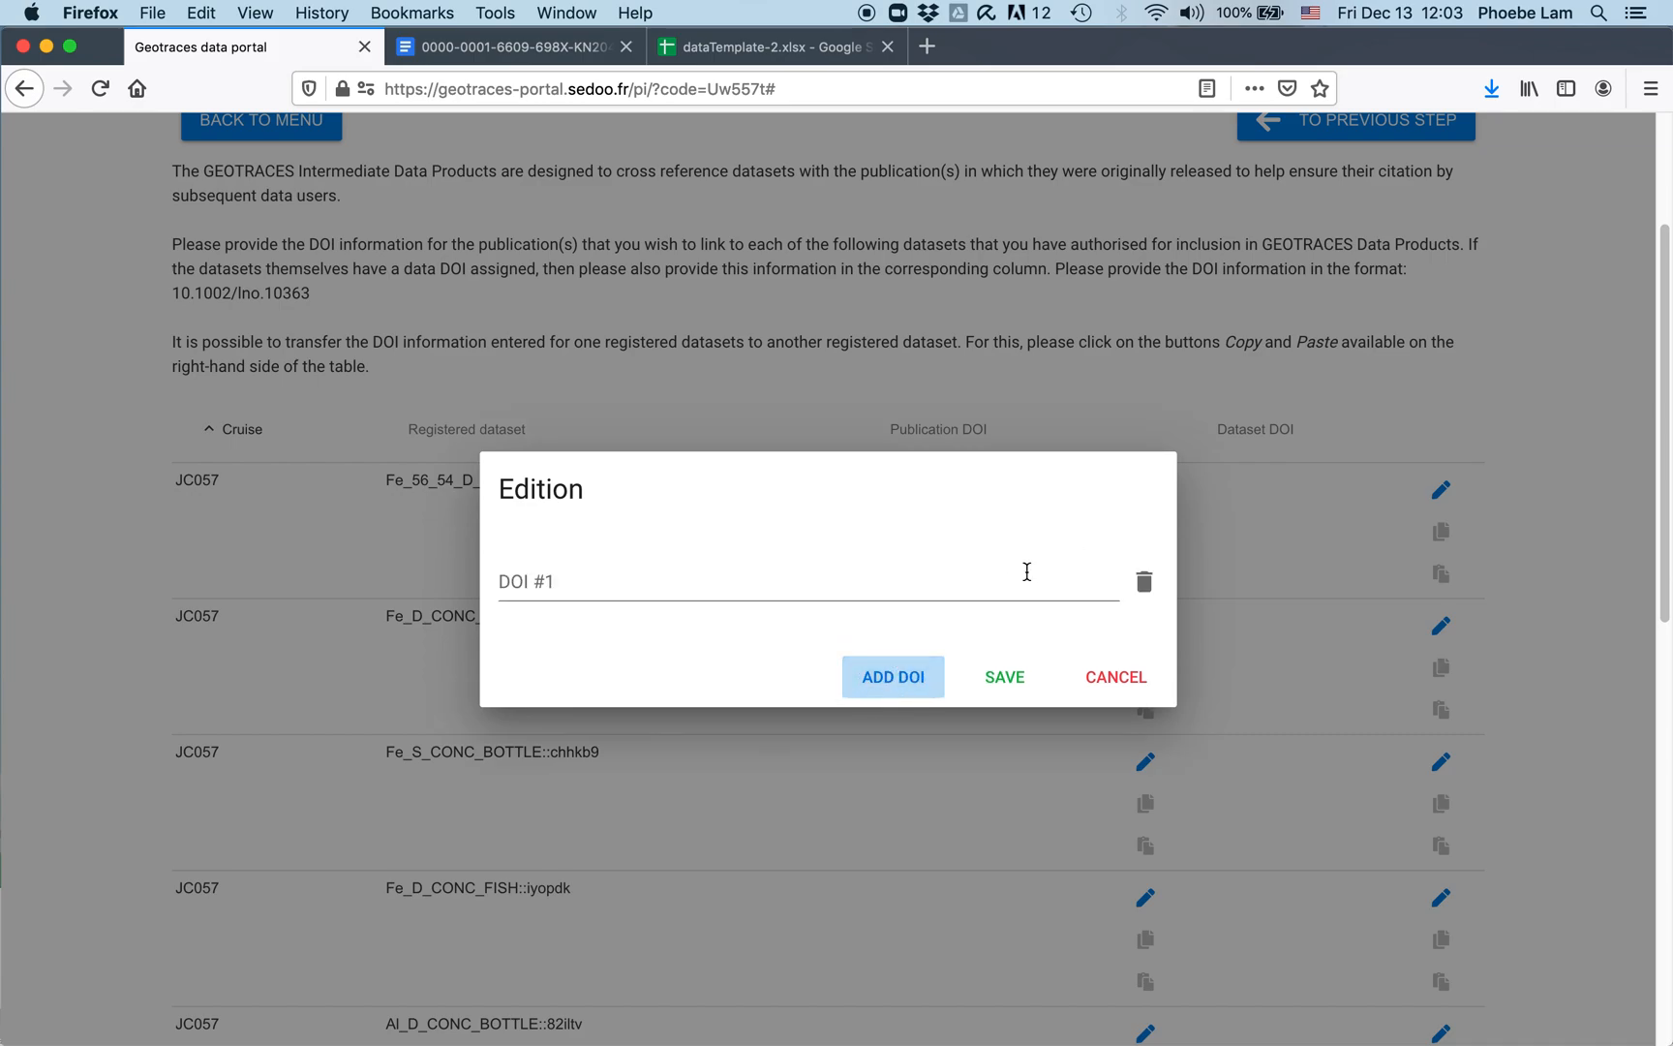
{"action": "left_click", "coordinate": [698, 579]}
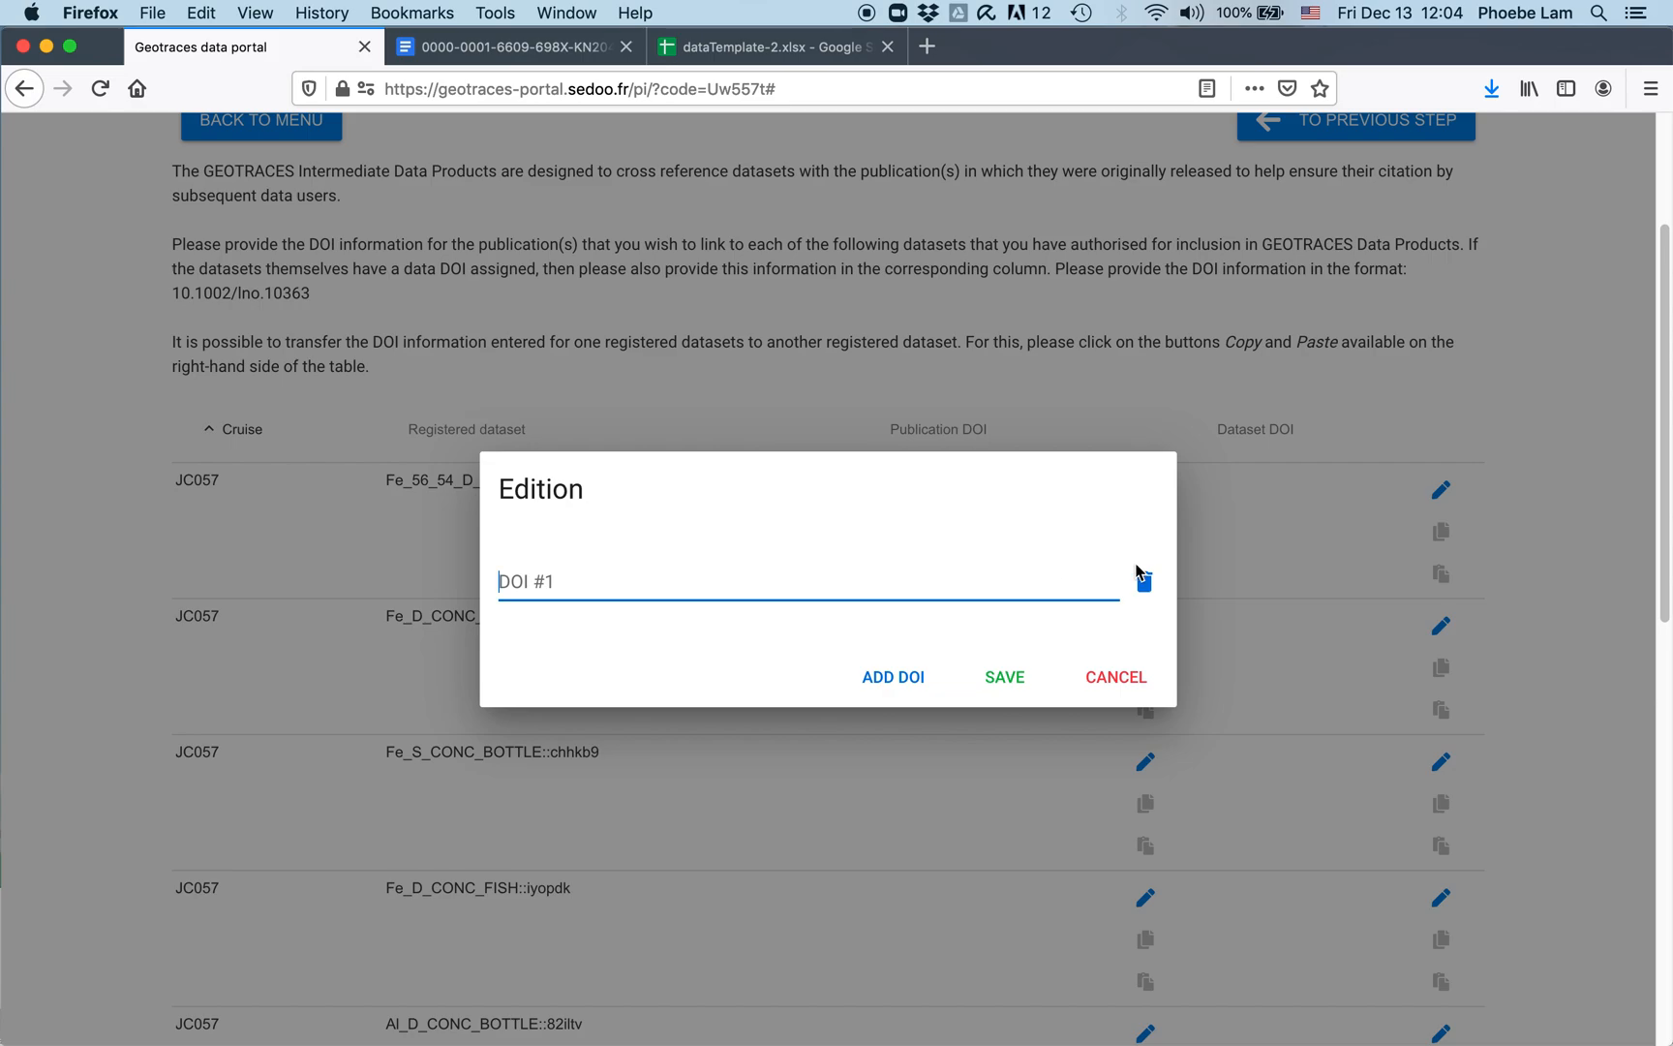
{"action": "left_click", "coordinate": [1136, 680]}
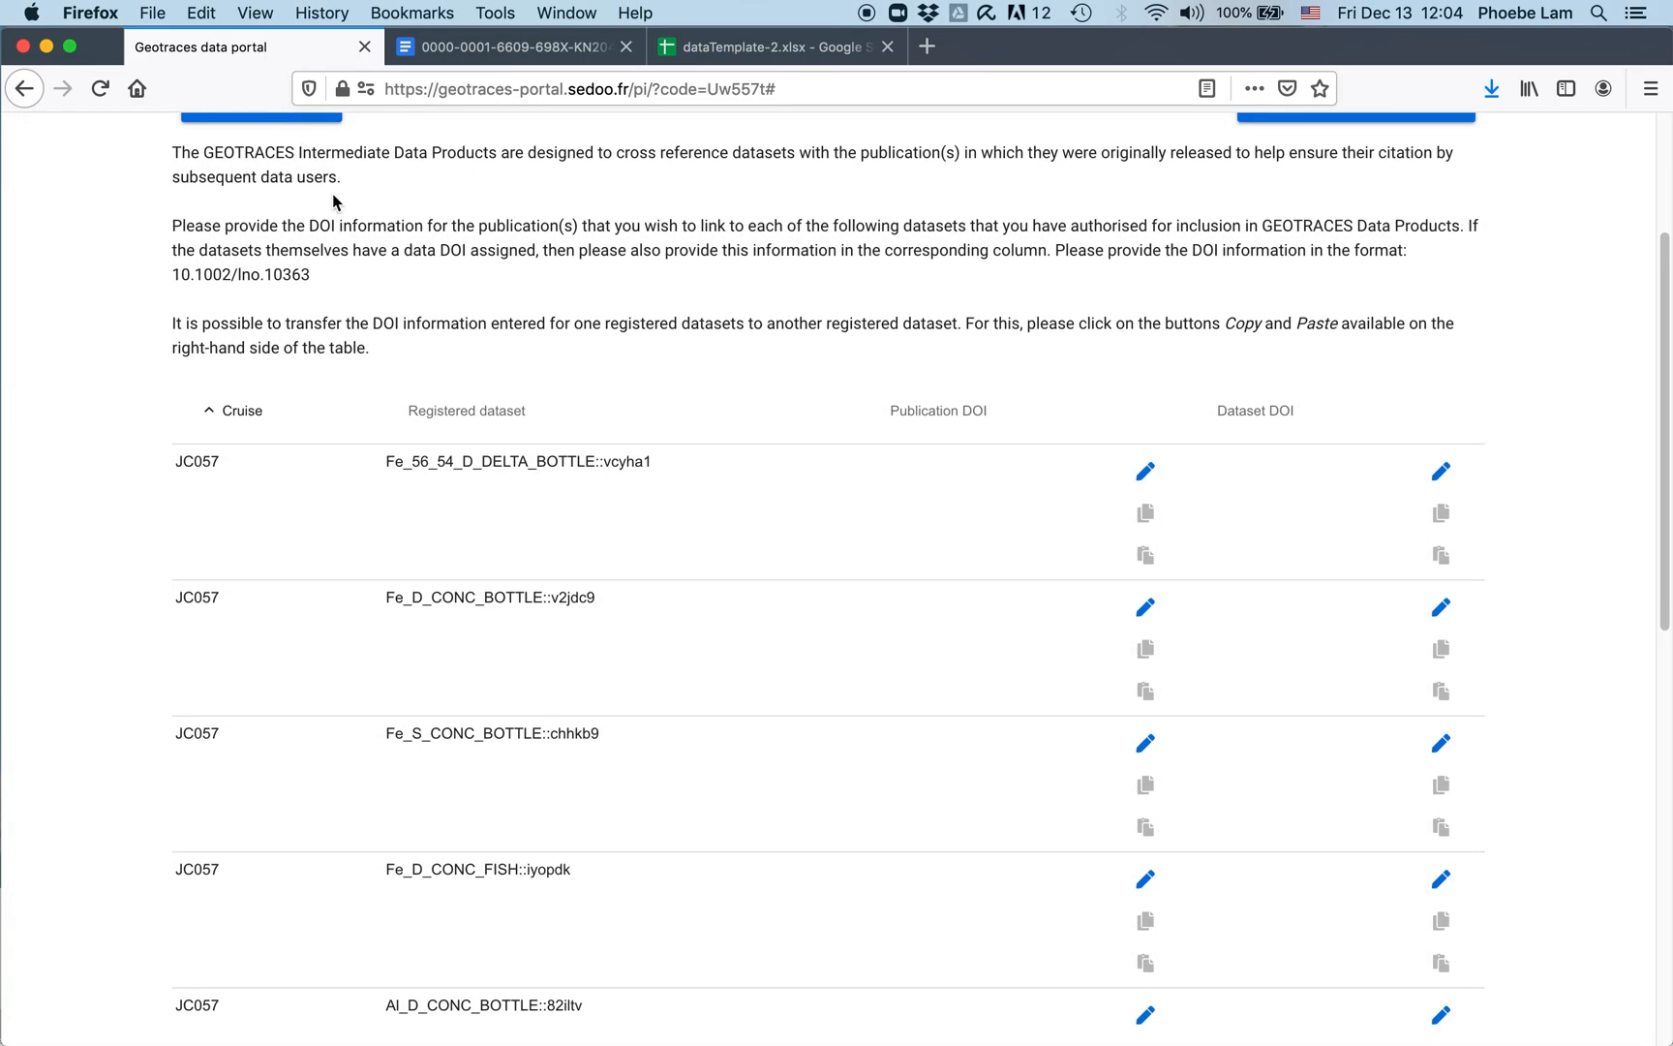
{"action": "scroll", "coordinate": [344, 222], "scroll_direction": "up", "scroll_amount": 5}
{"action": "left_click", "coordinate": [255, 366]}
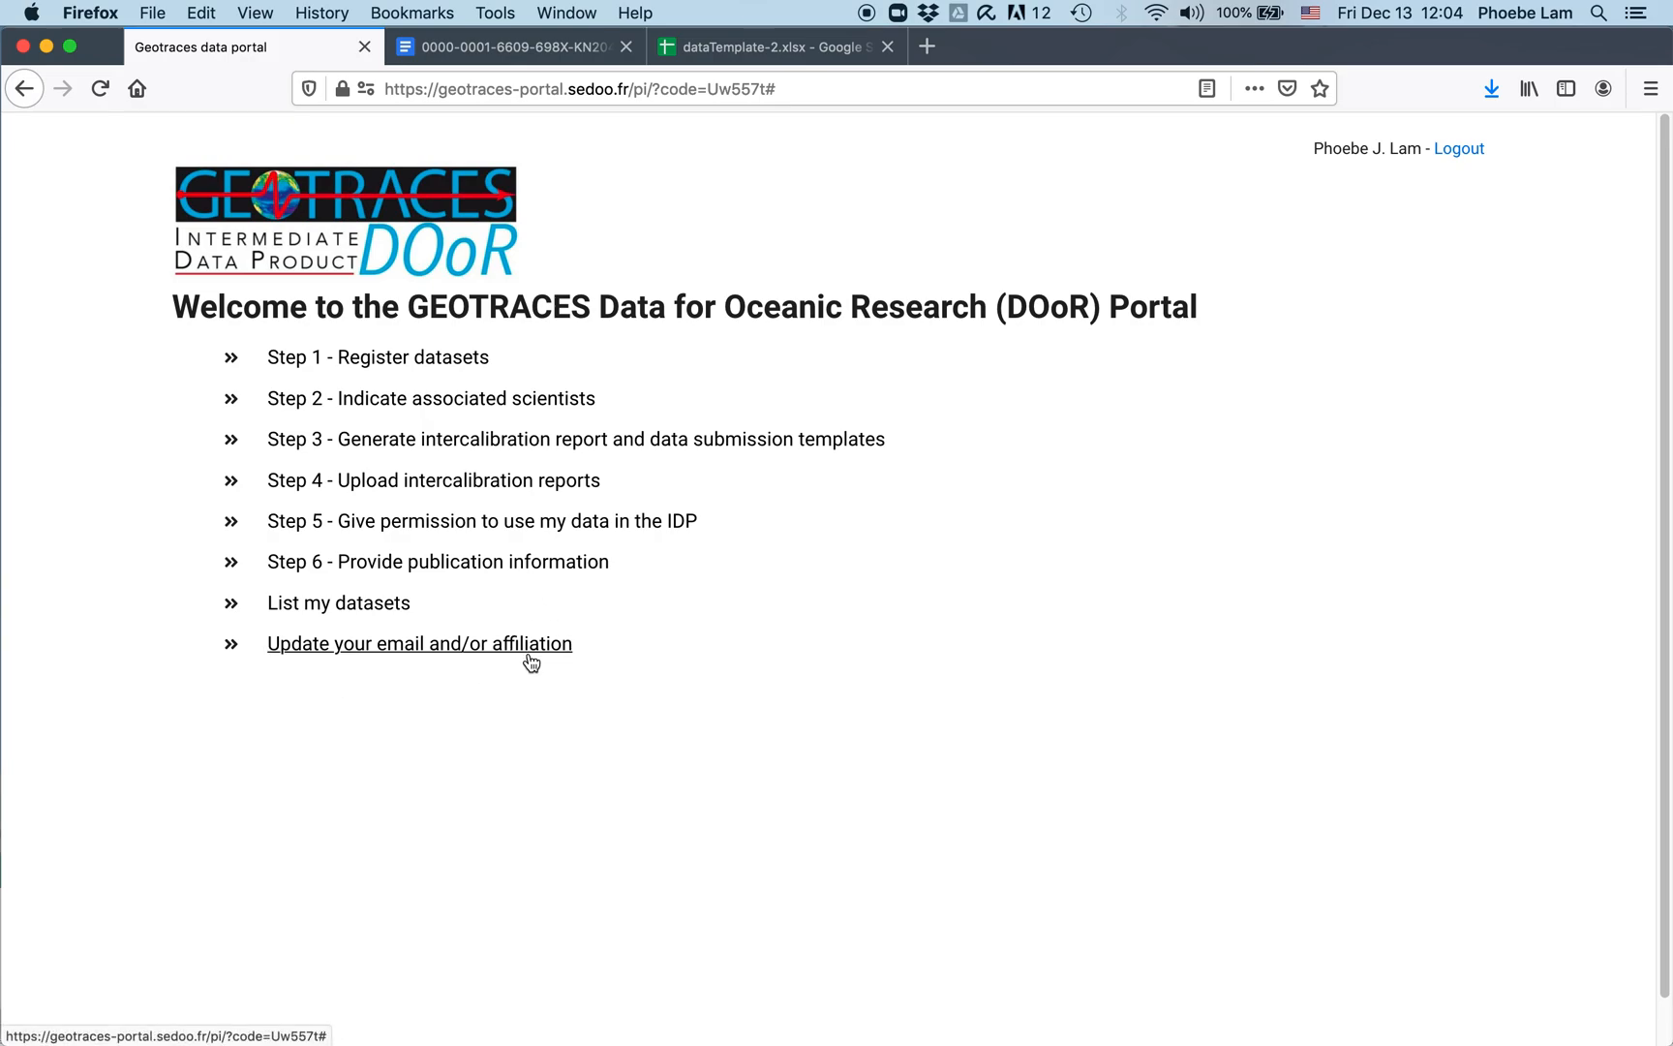
Step: Open List my datasets and scroll the tracking table right to reveal the Actions column
{"action": "left_click", "coordinate": [378, 604]}
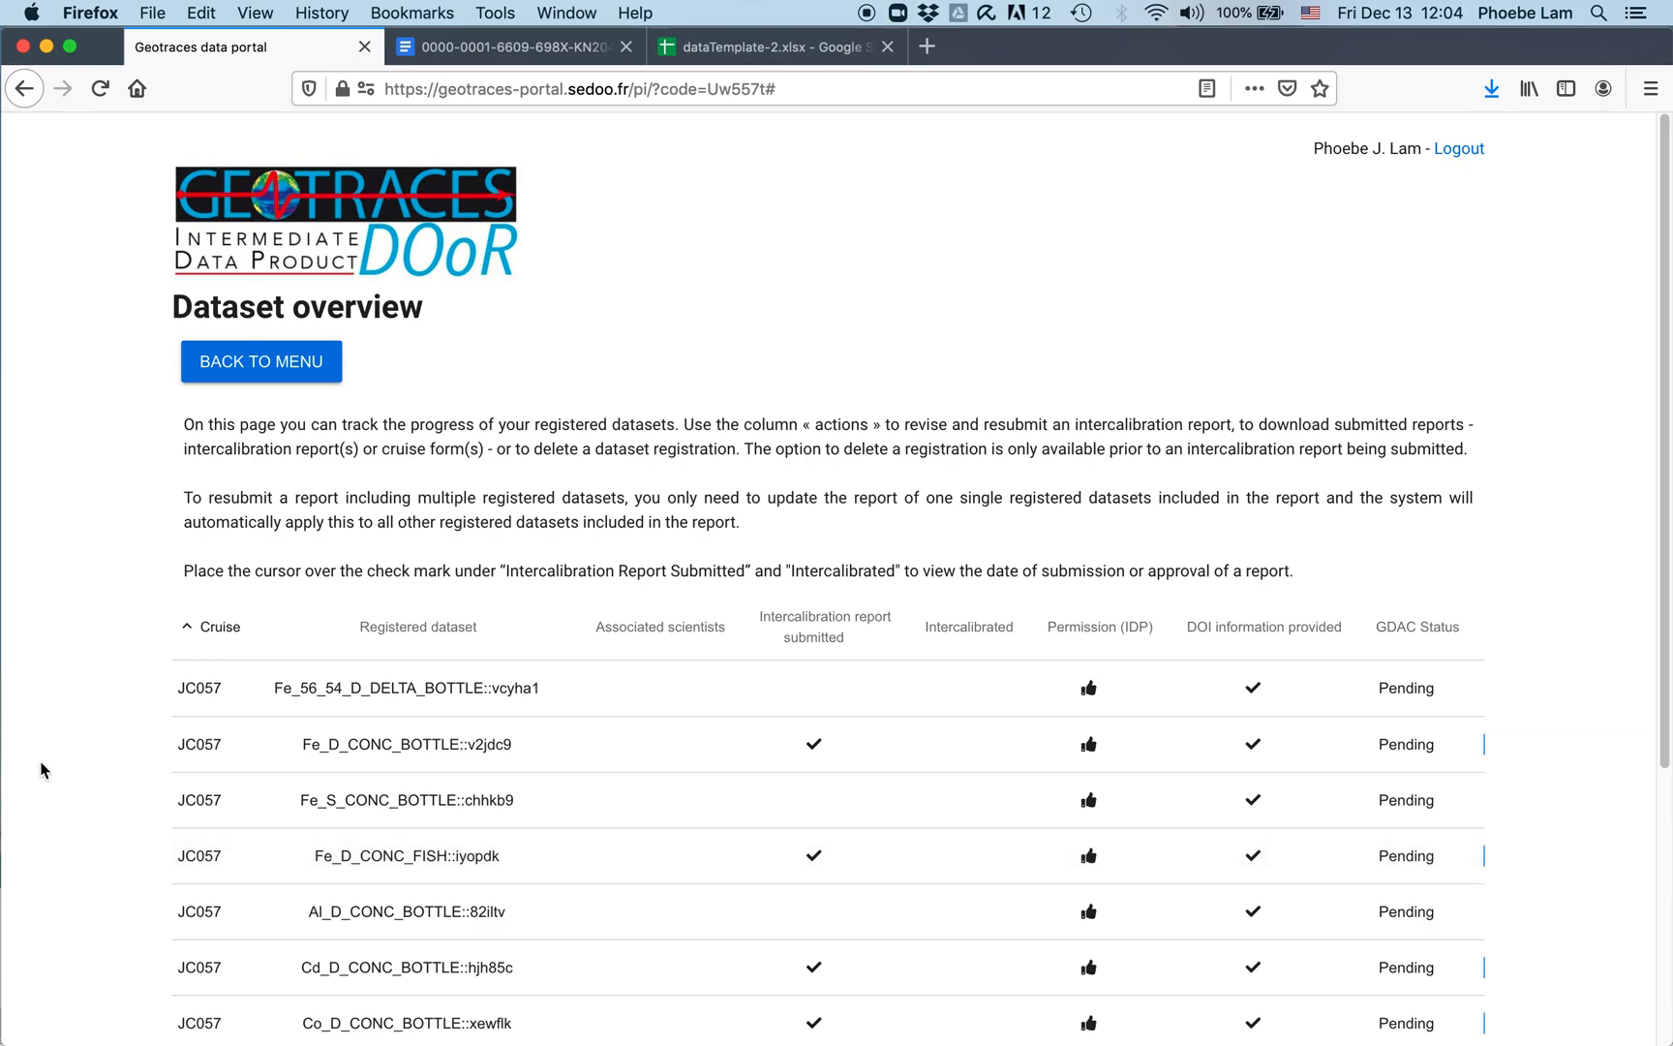
{"action": "scroll", "coordinate": [215, 707], "scroll_direction": "down", "scroll_amount": 5}
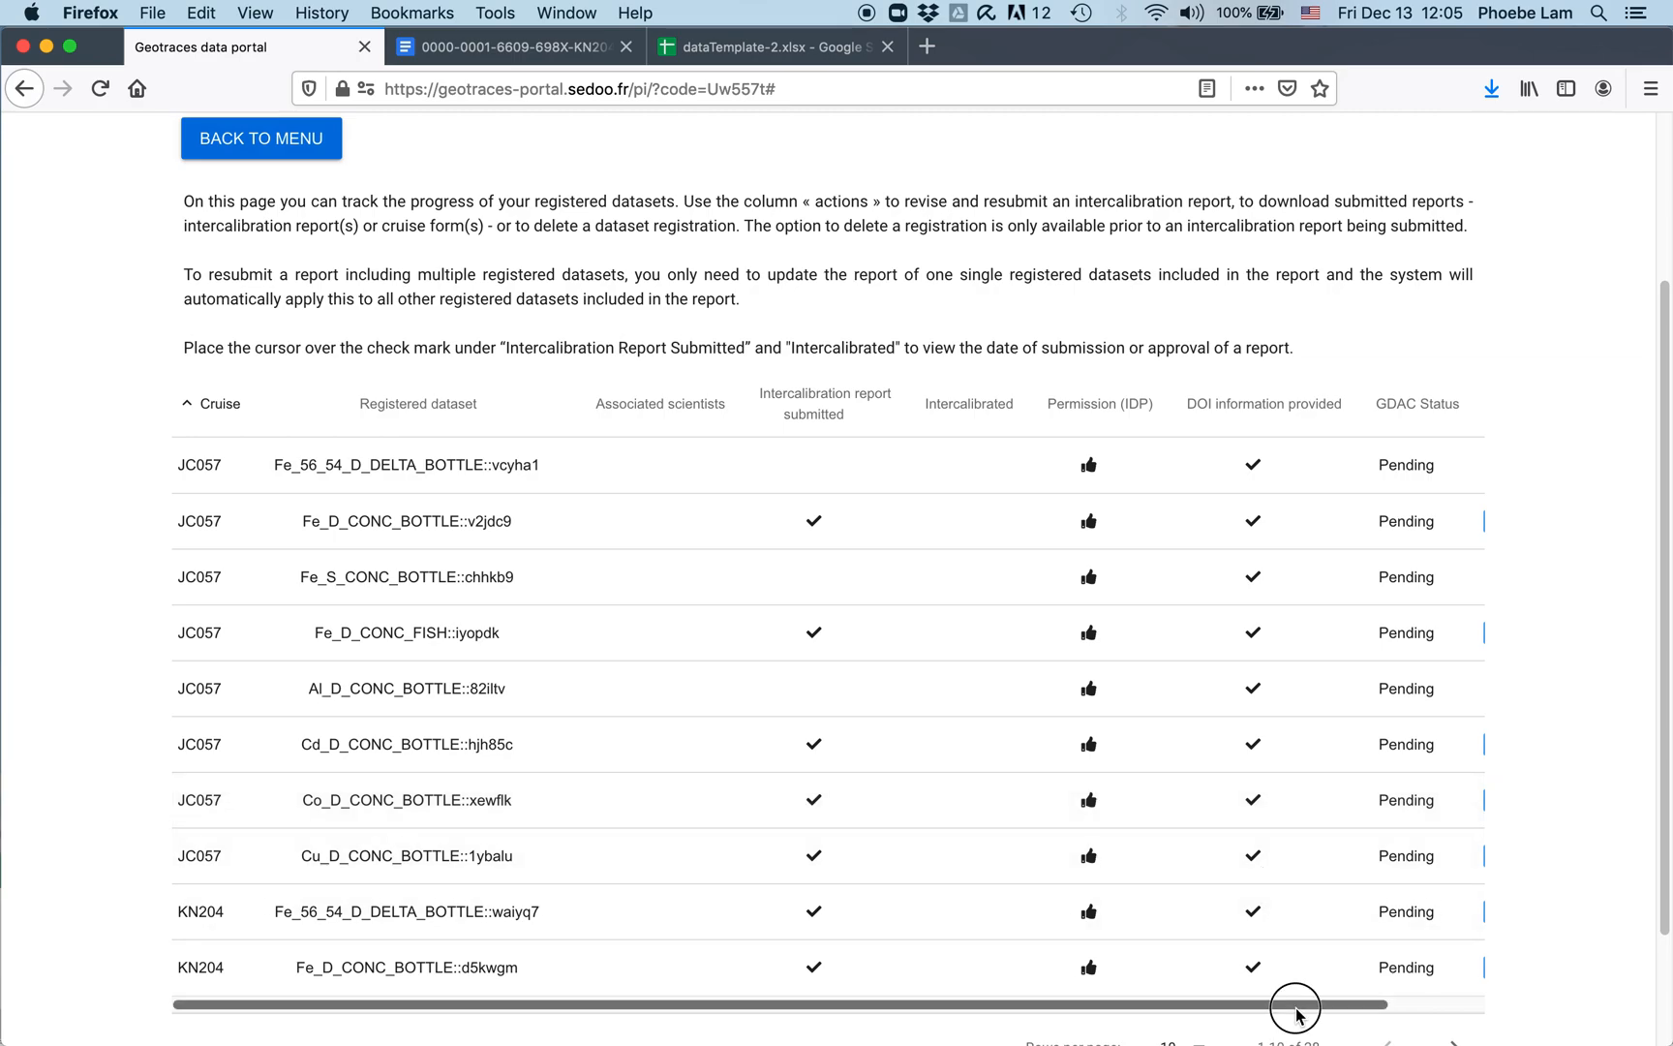
{"action": "left_click_drag", "start_coordinate": [1295, 1007], "coordinate": [1408, 978]}
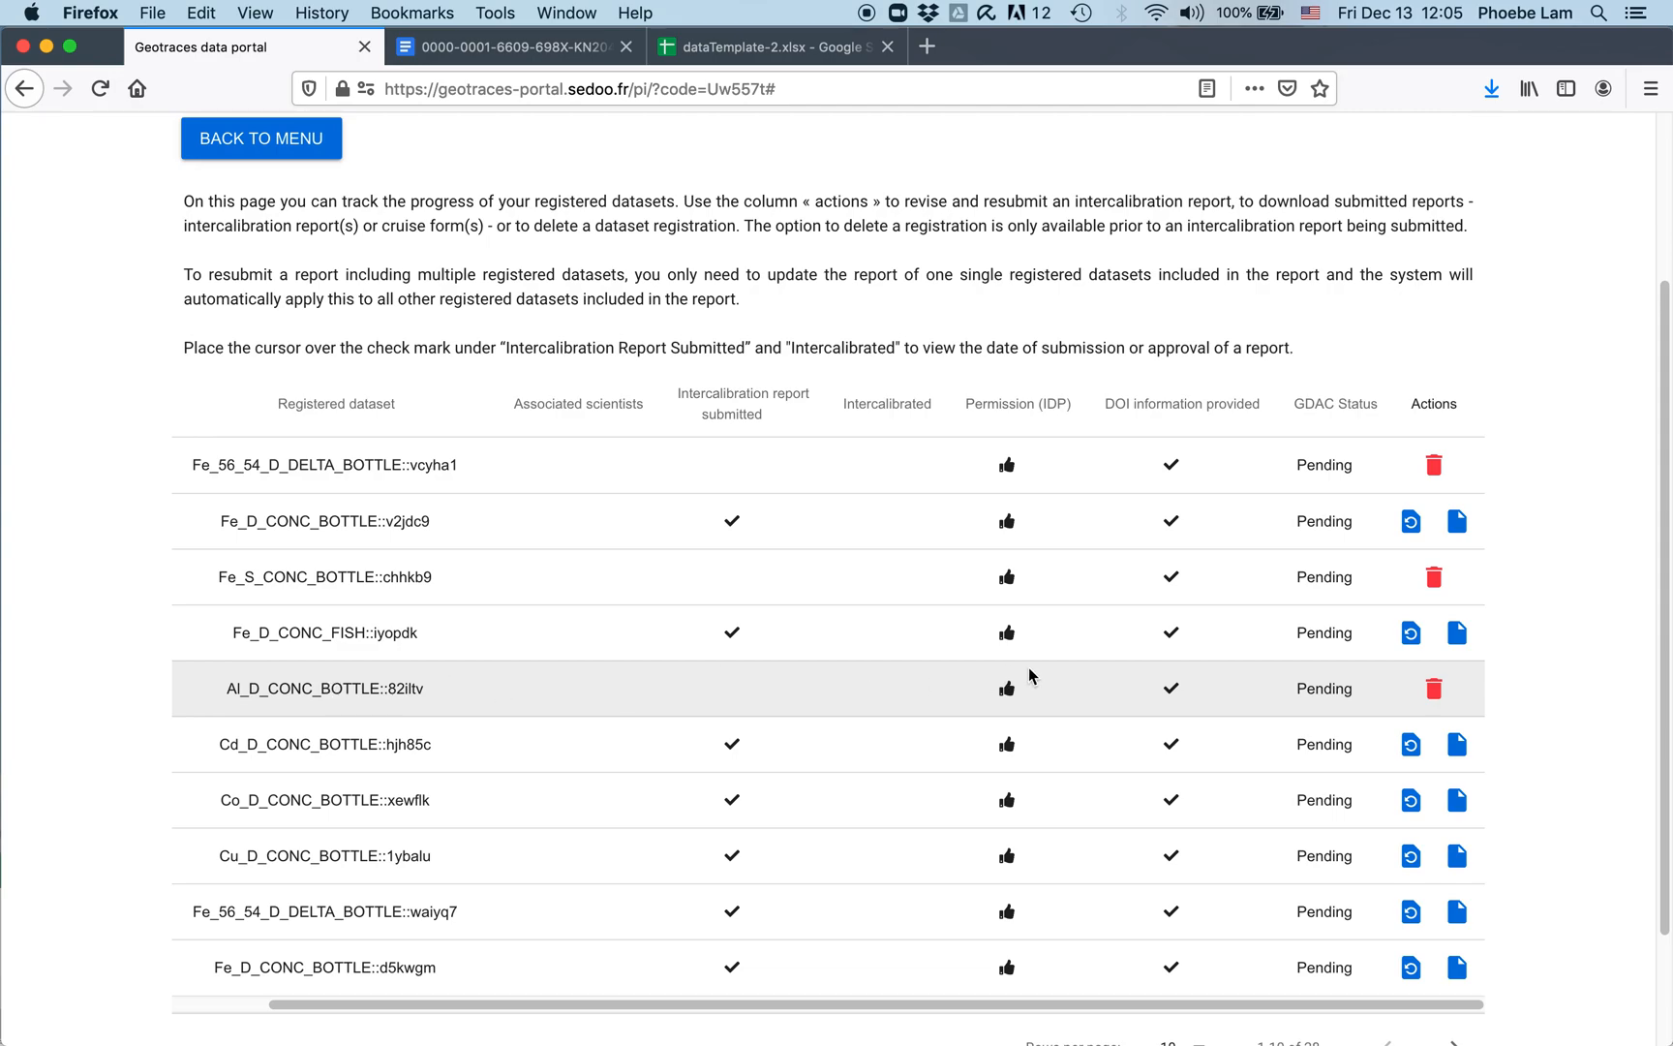
Step: Delete the Al_D_CONC_BOTTLE::82iltv registration with its trash icon and confirm the deletion
{"action": "left_click", "coordinate": [1434, 688]}
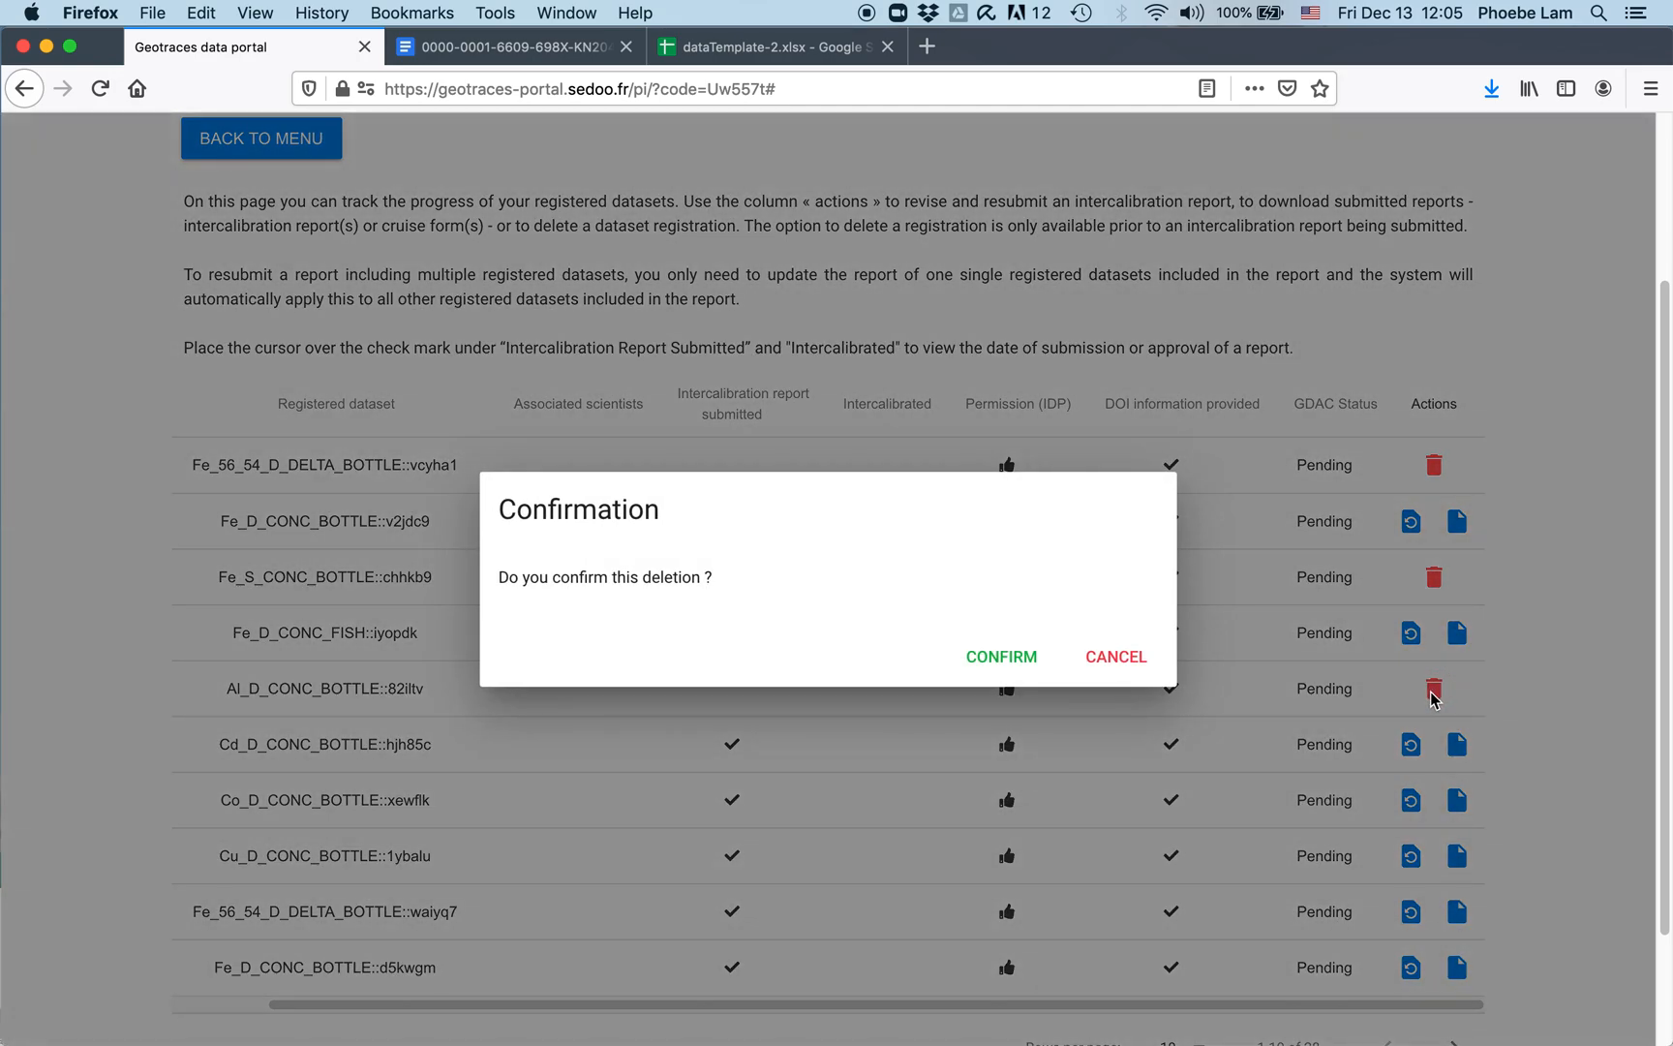
{"action": "left_click", "coordinate": [997, 656]}
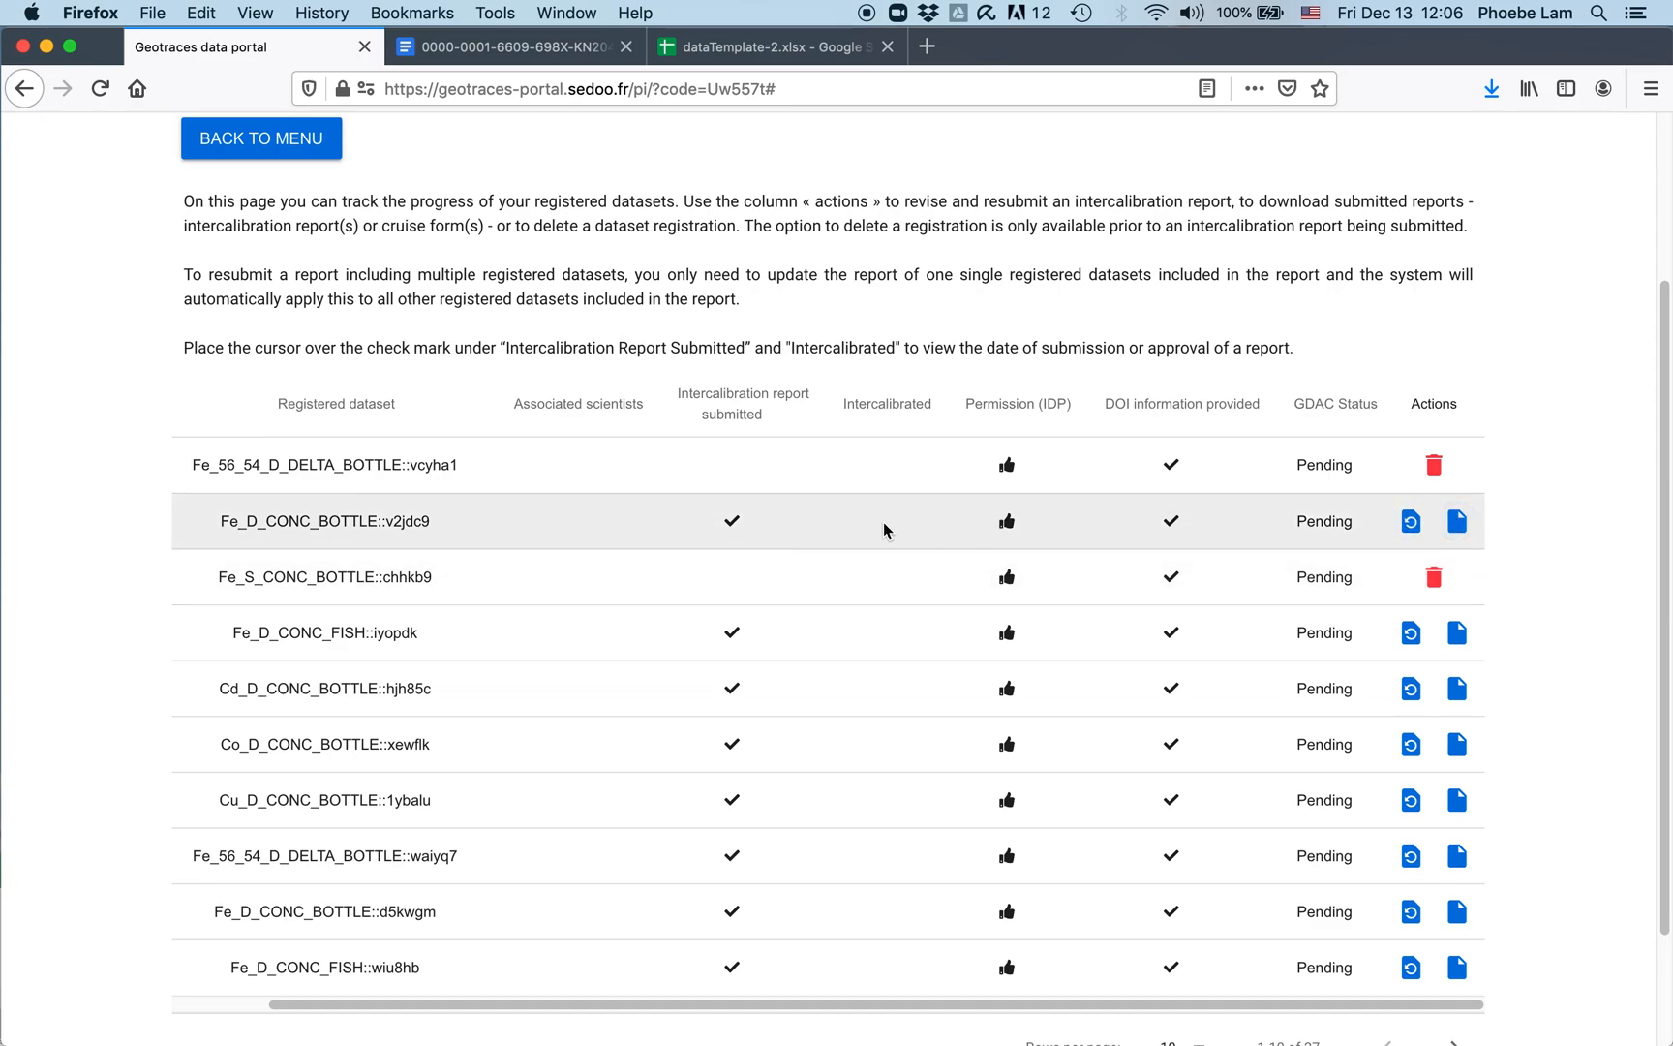
{"action": "mouse_move", "coordinate": [734, 524]}
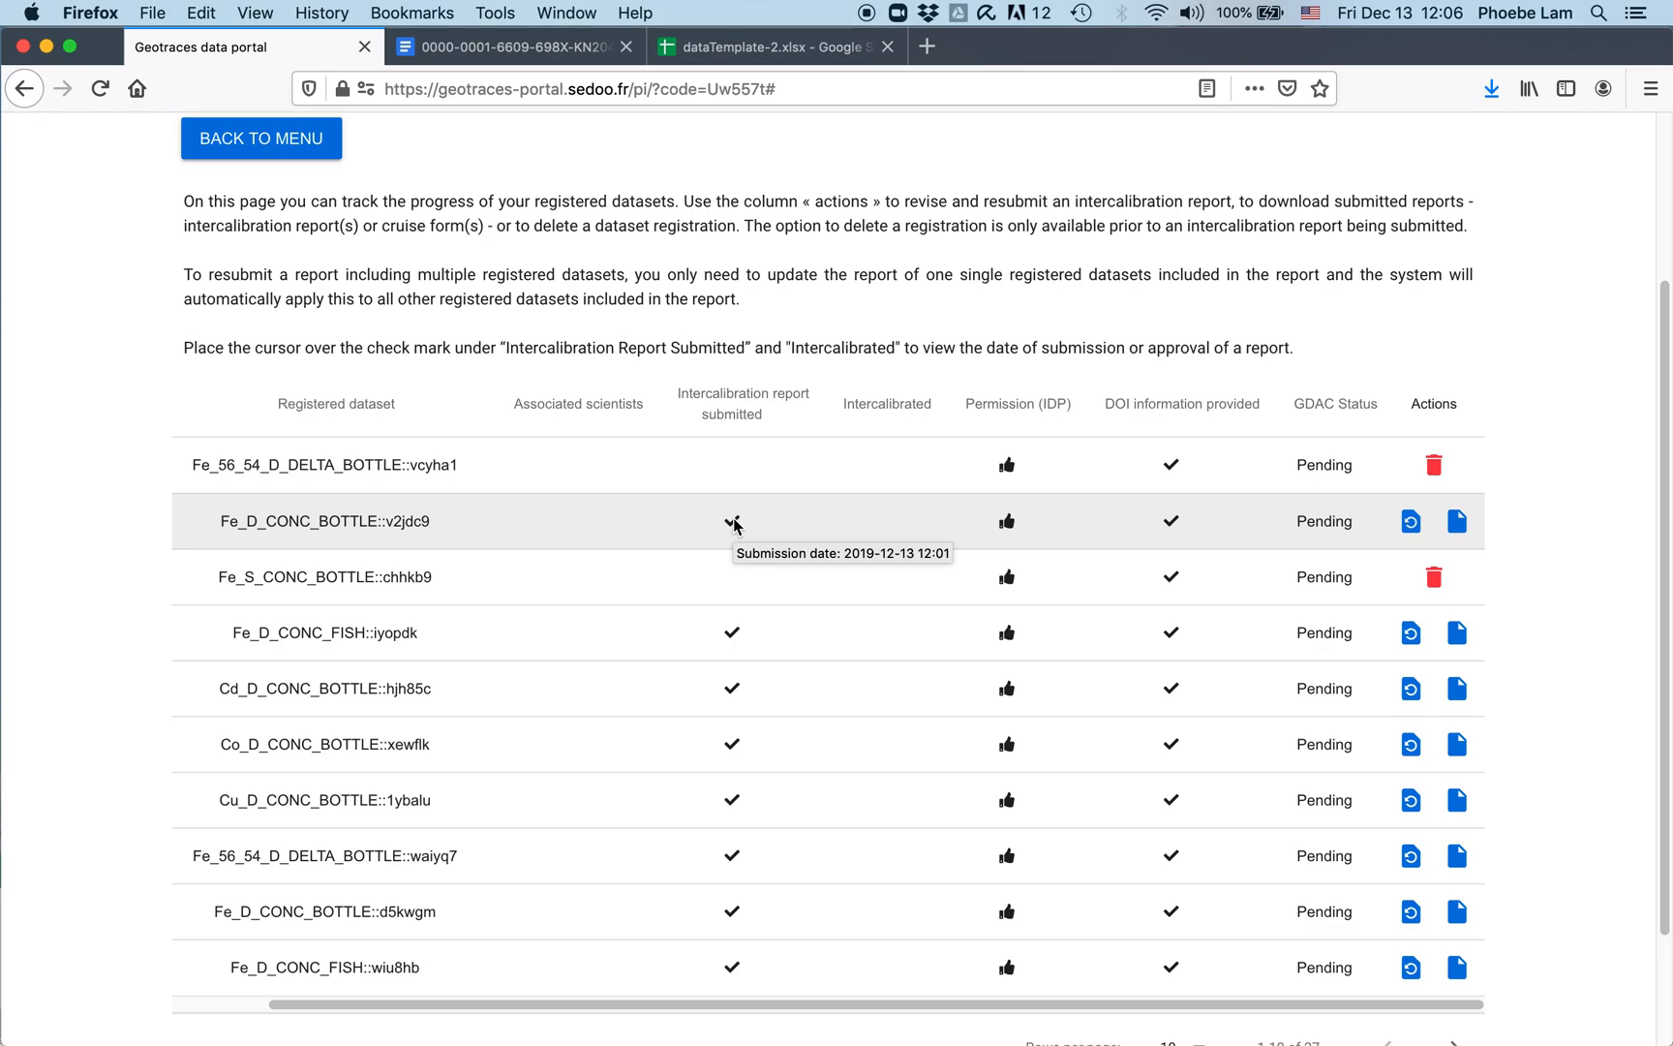
{"action": "left_click", "coordinate": [1412, 523]}
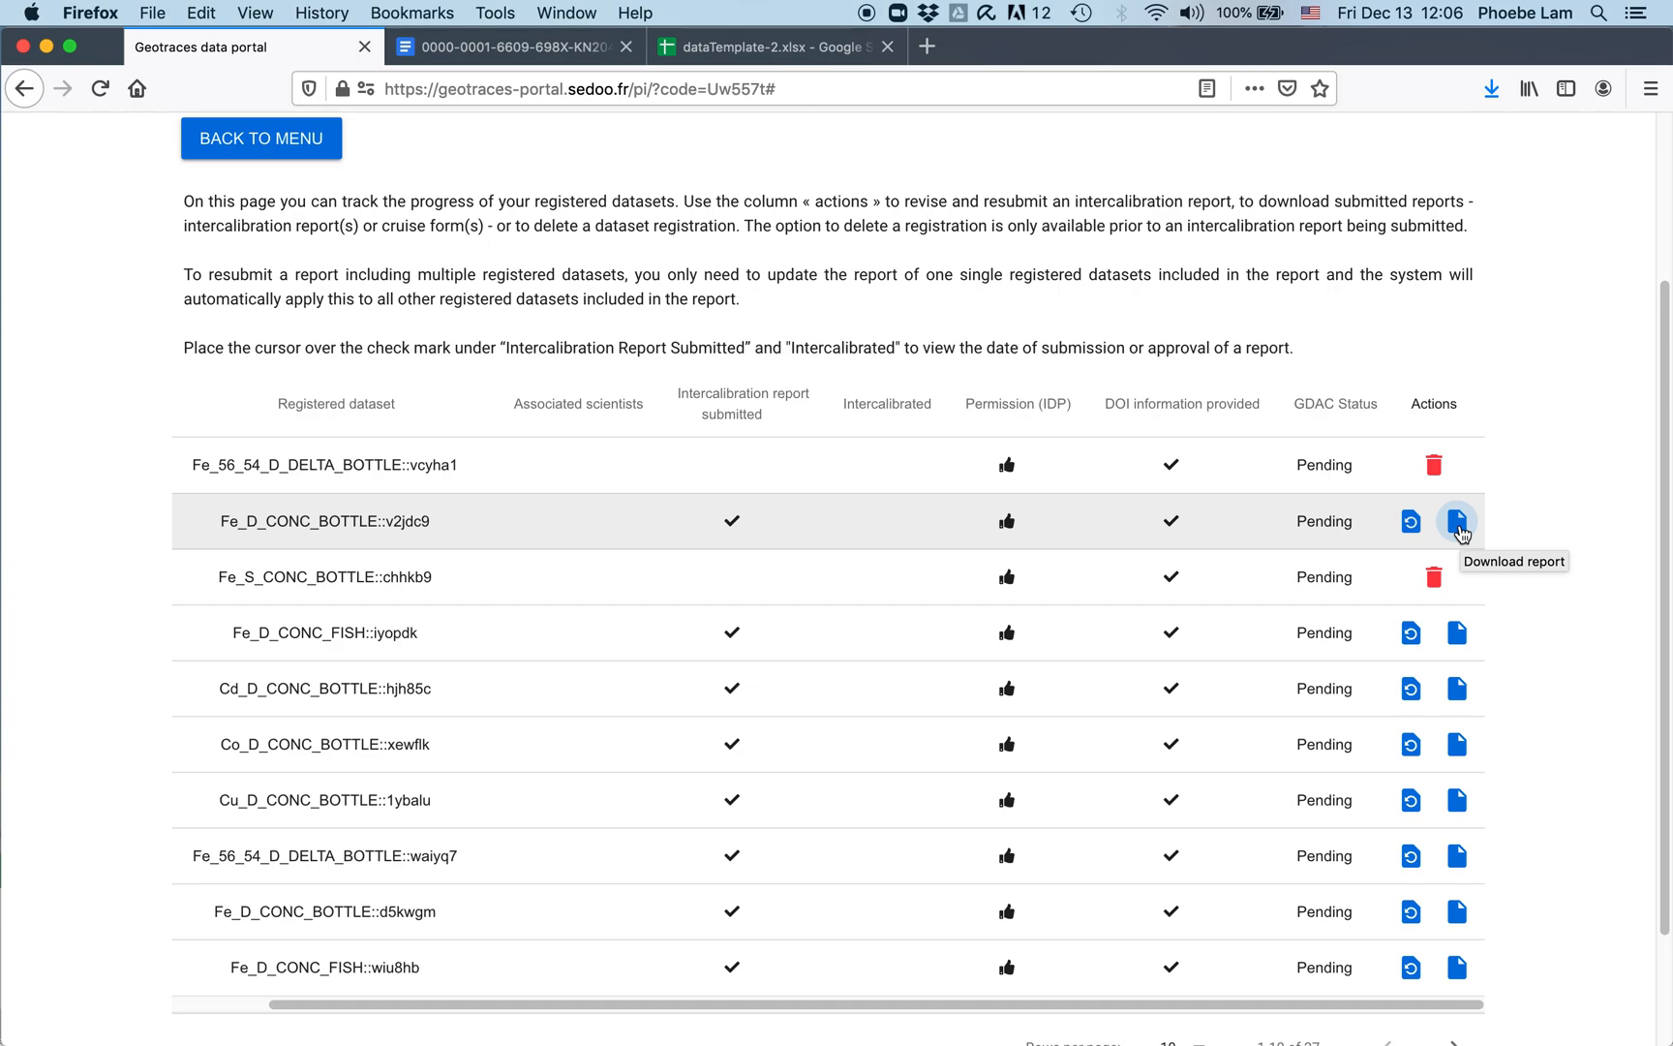
{"action": "scroll", "coordinate": [1460, 532], "scroll_direction": "down", "scroll_amount": 3}
Step: Leave the dataset tracking page for the welcome menu listing Steps 1–6
{"action": "left_click", "coordinate": [282, 990]}
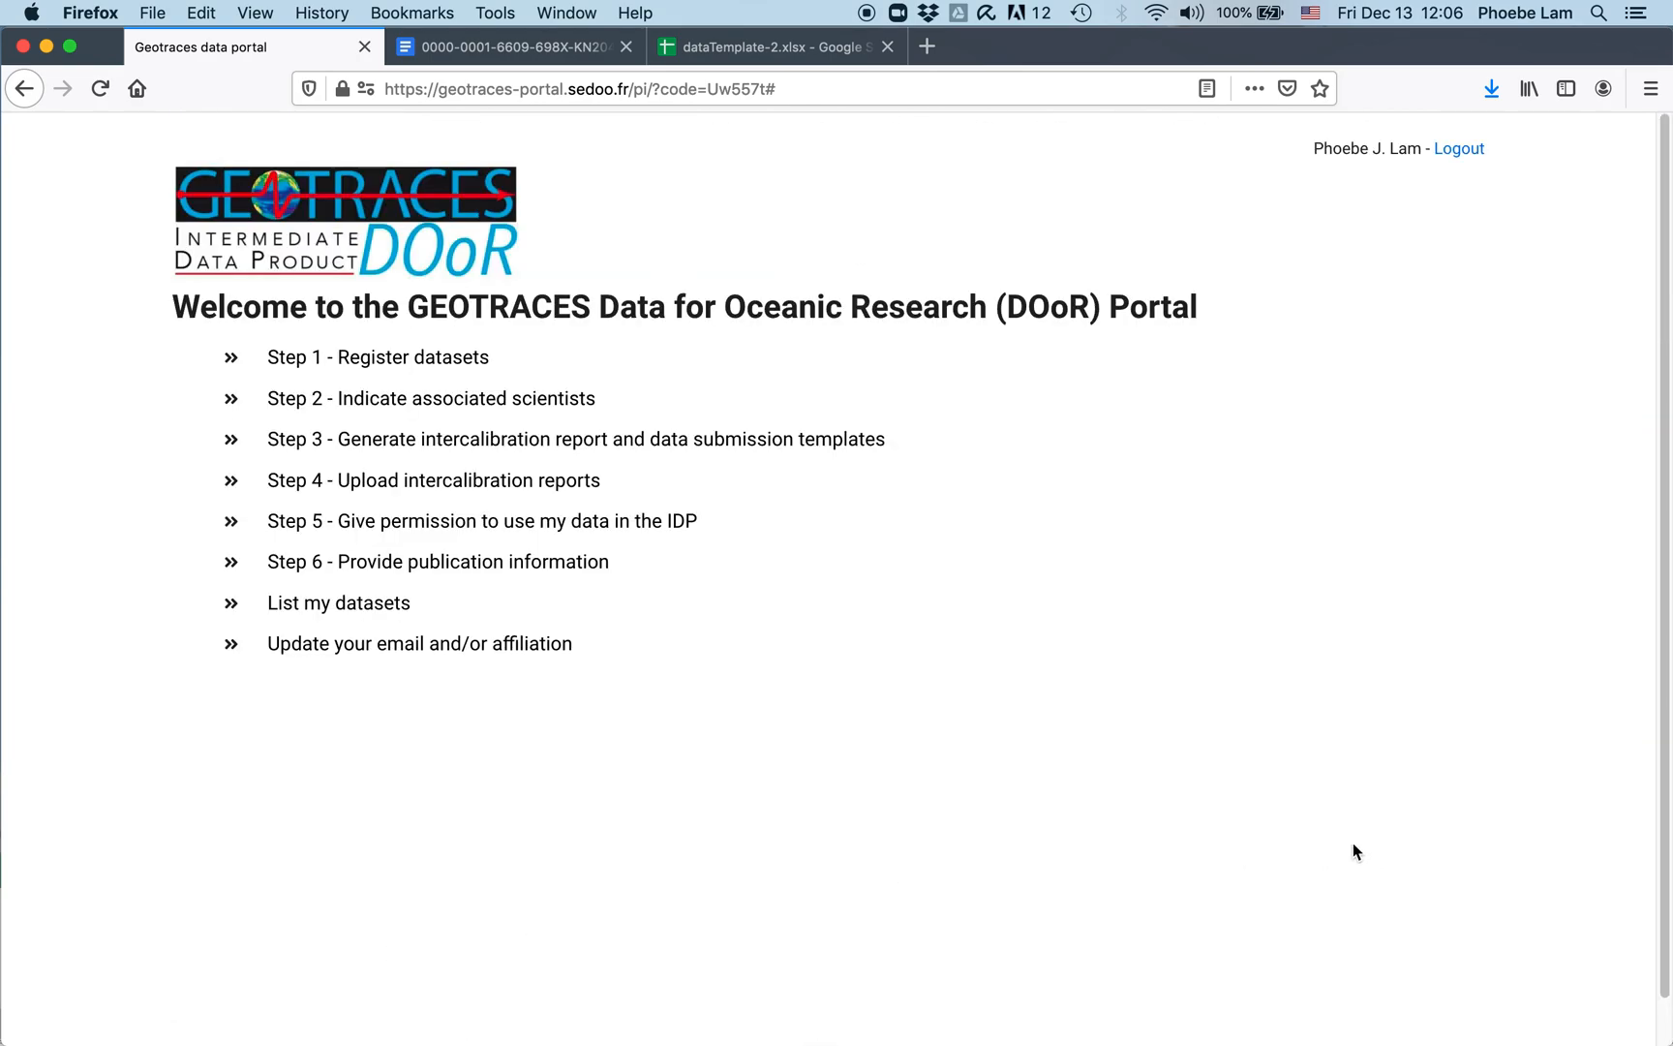